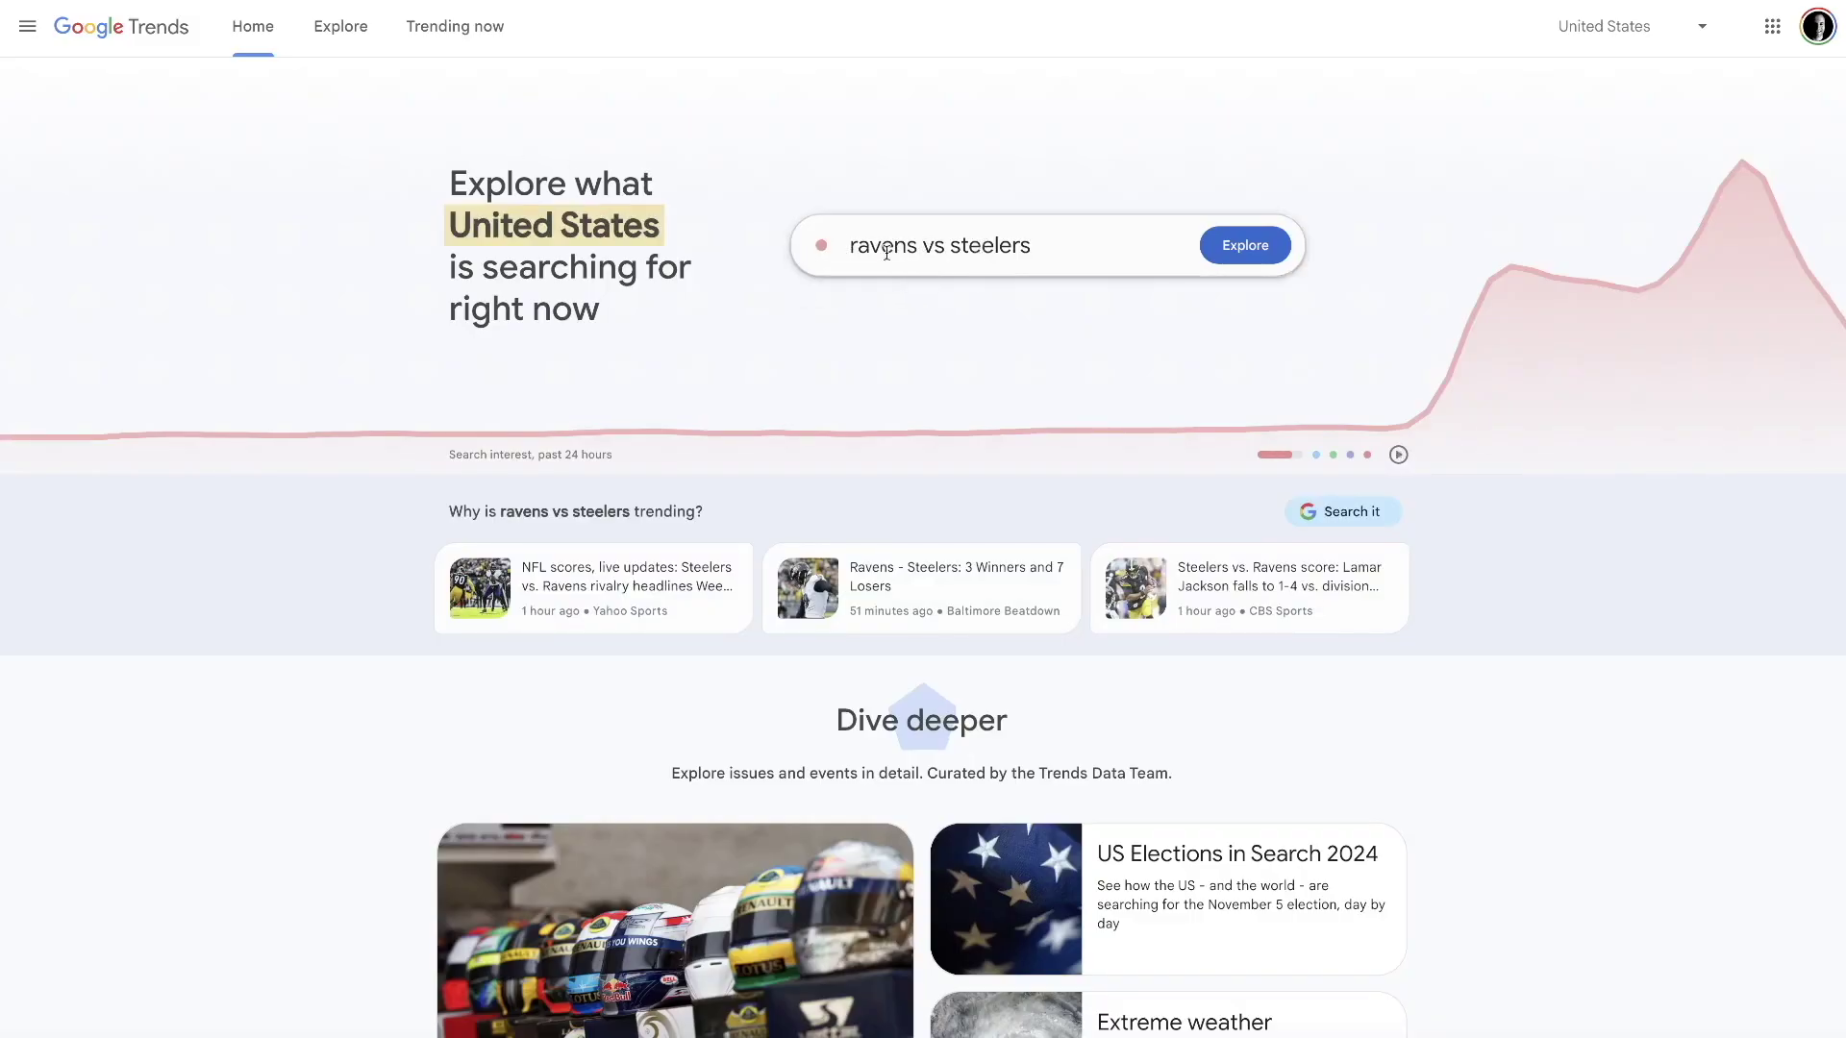
# Replace the suggested keyword in Google Trends with "Mountain biking" and explore its search interest in the United States.
pyautogui.click(906, 247)
pyautogui.tripleClick(958, 247)
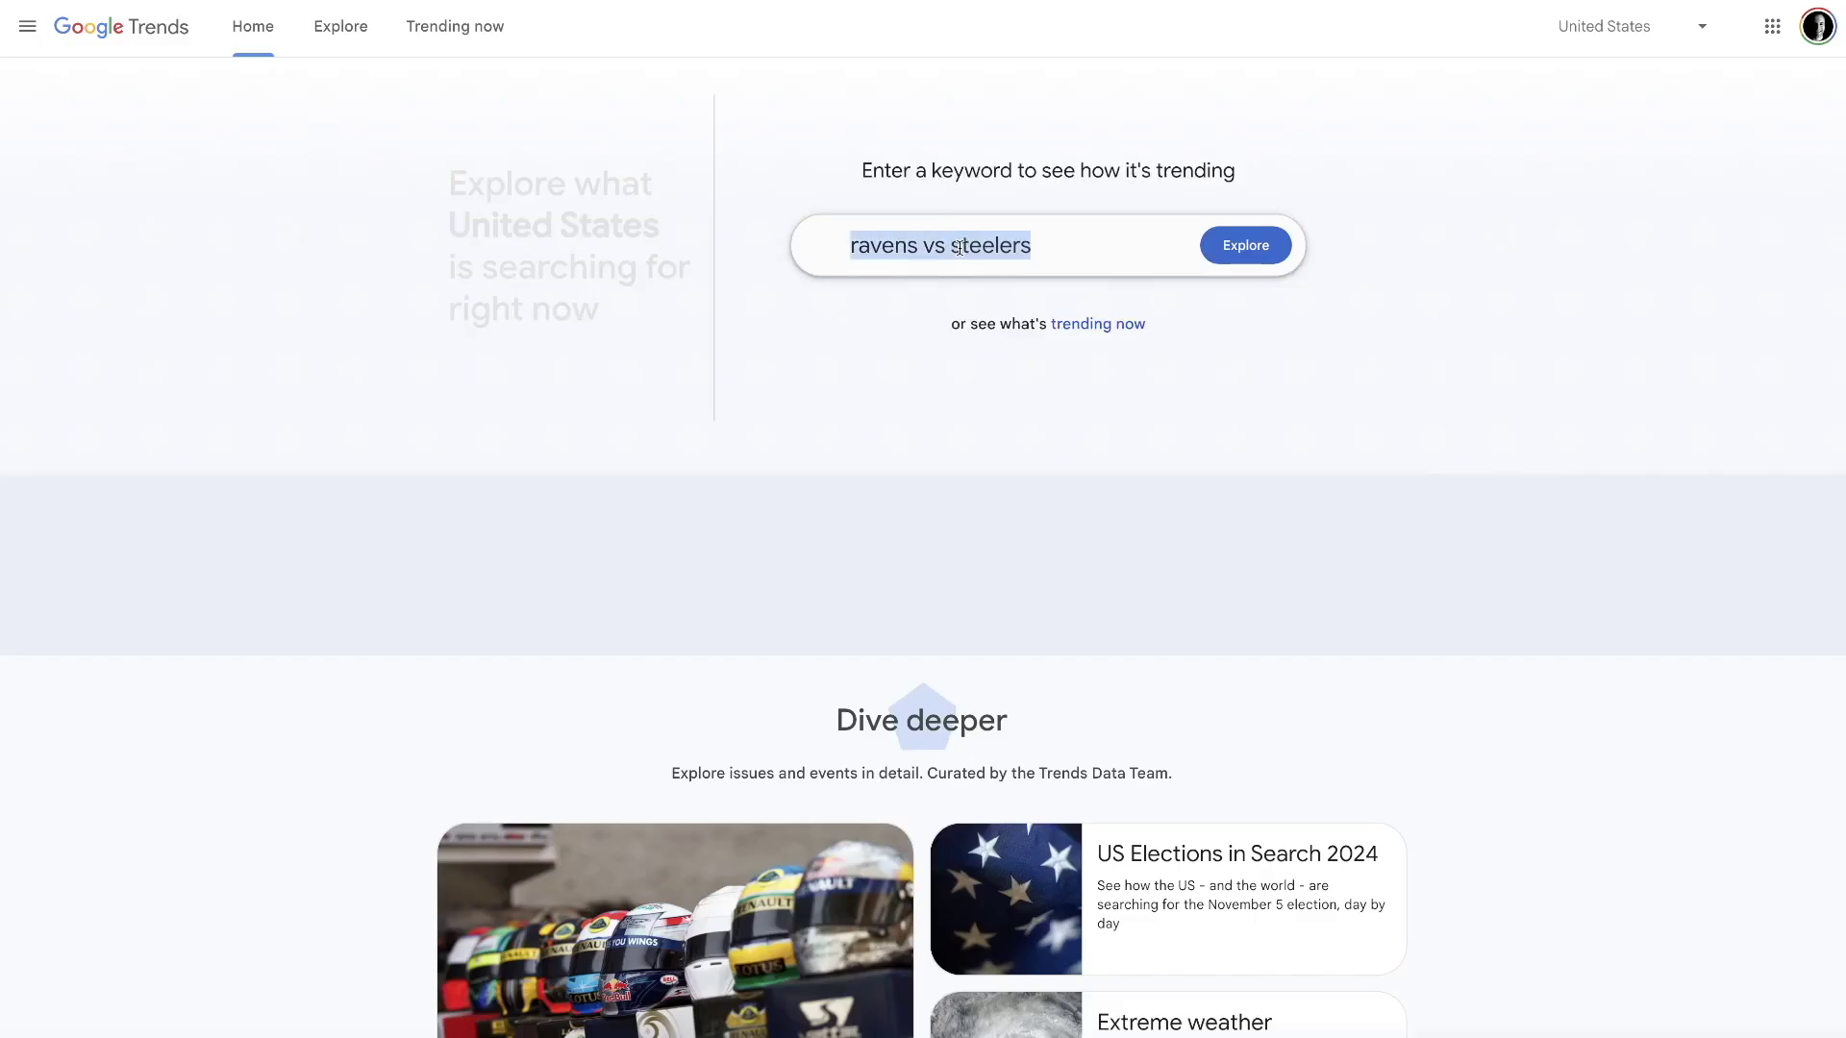
pyautogui.press('BackSpace')
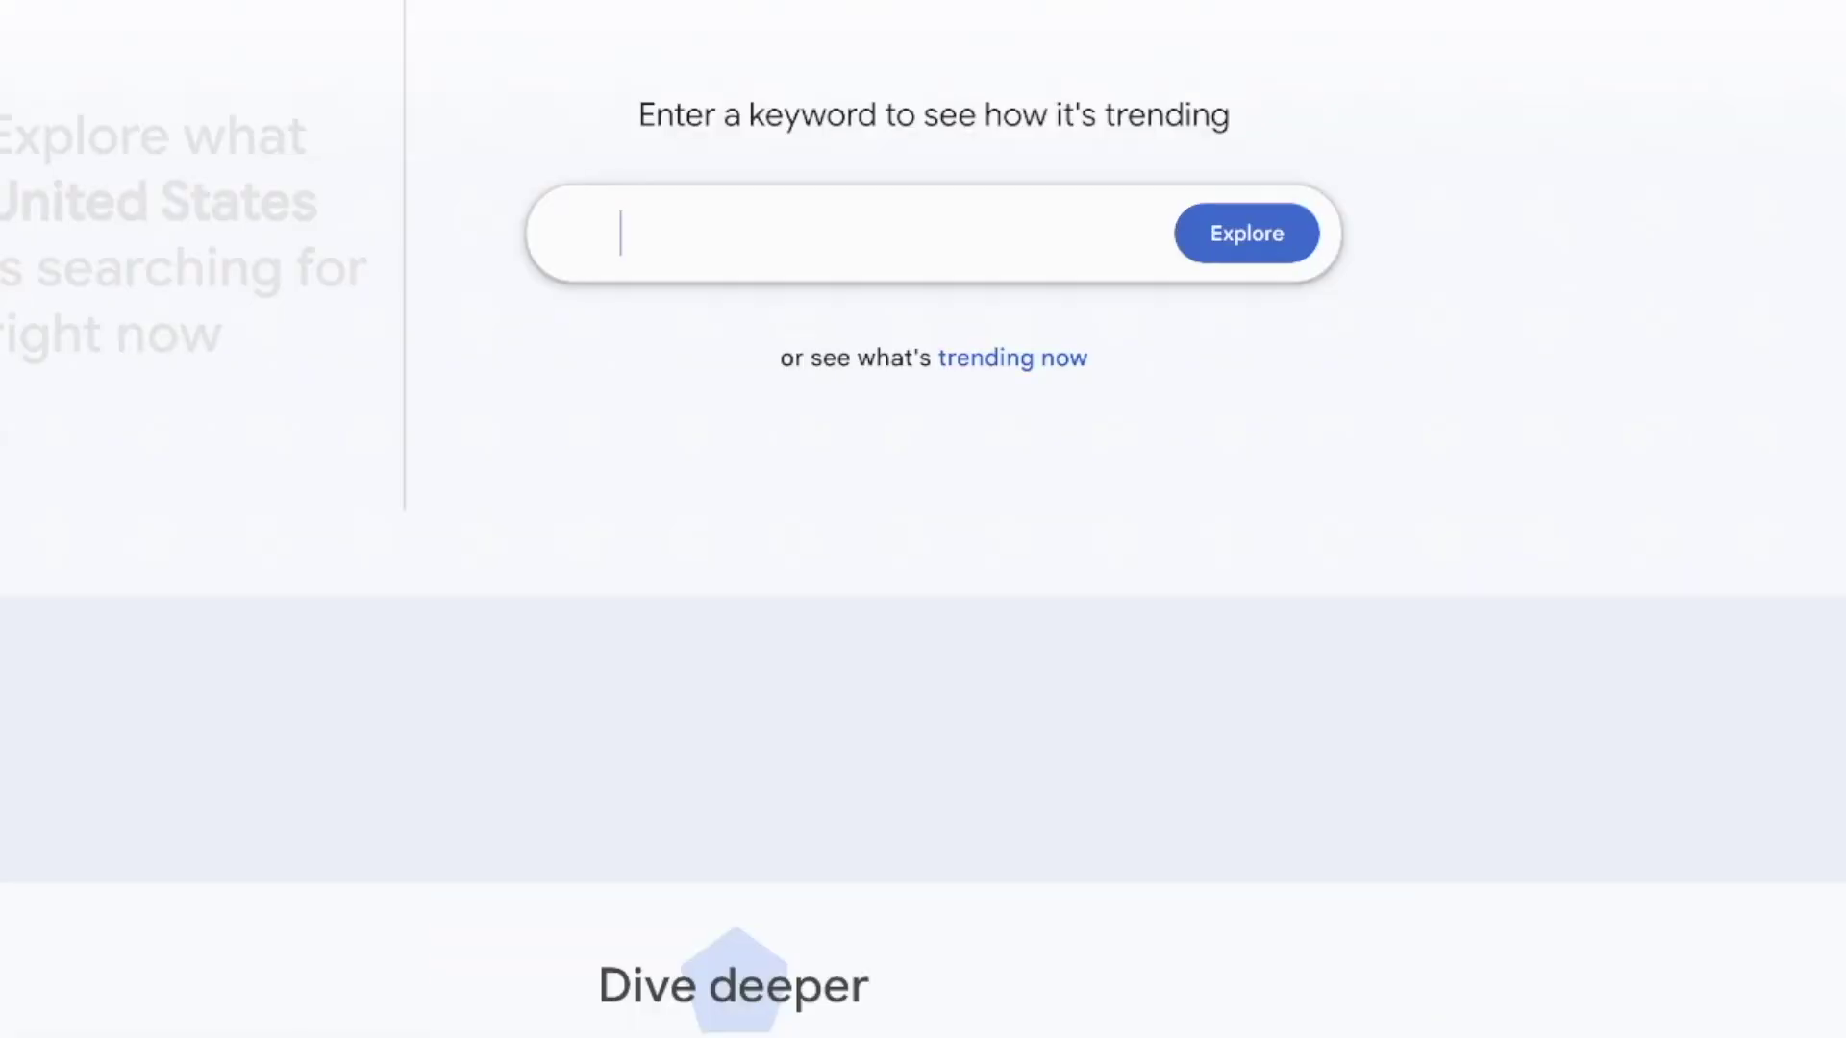
pyautogui.write('Mountain ')
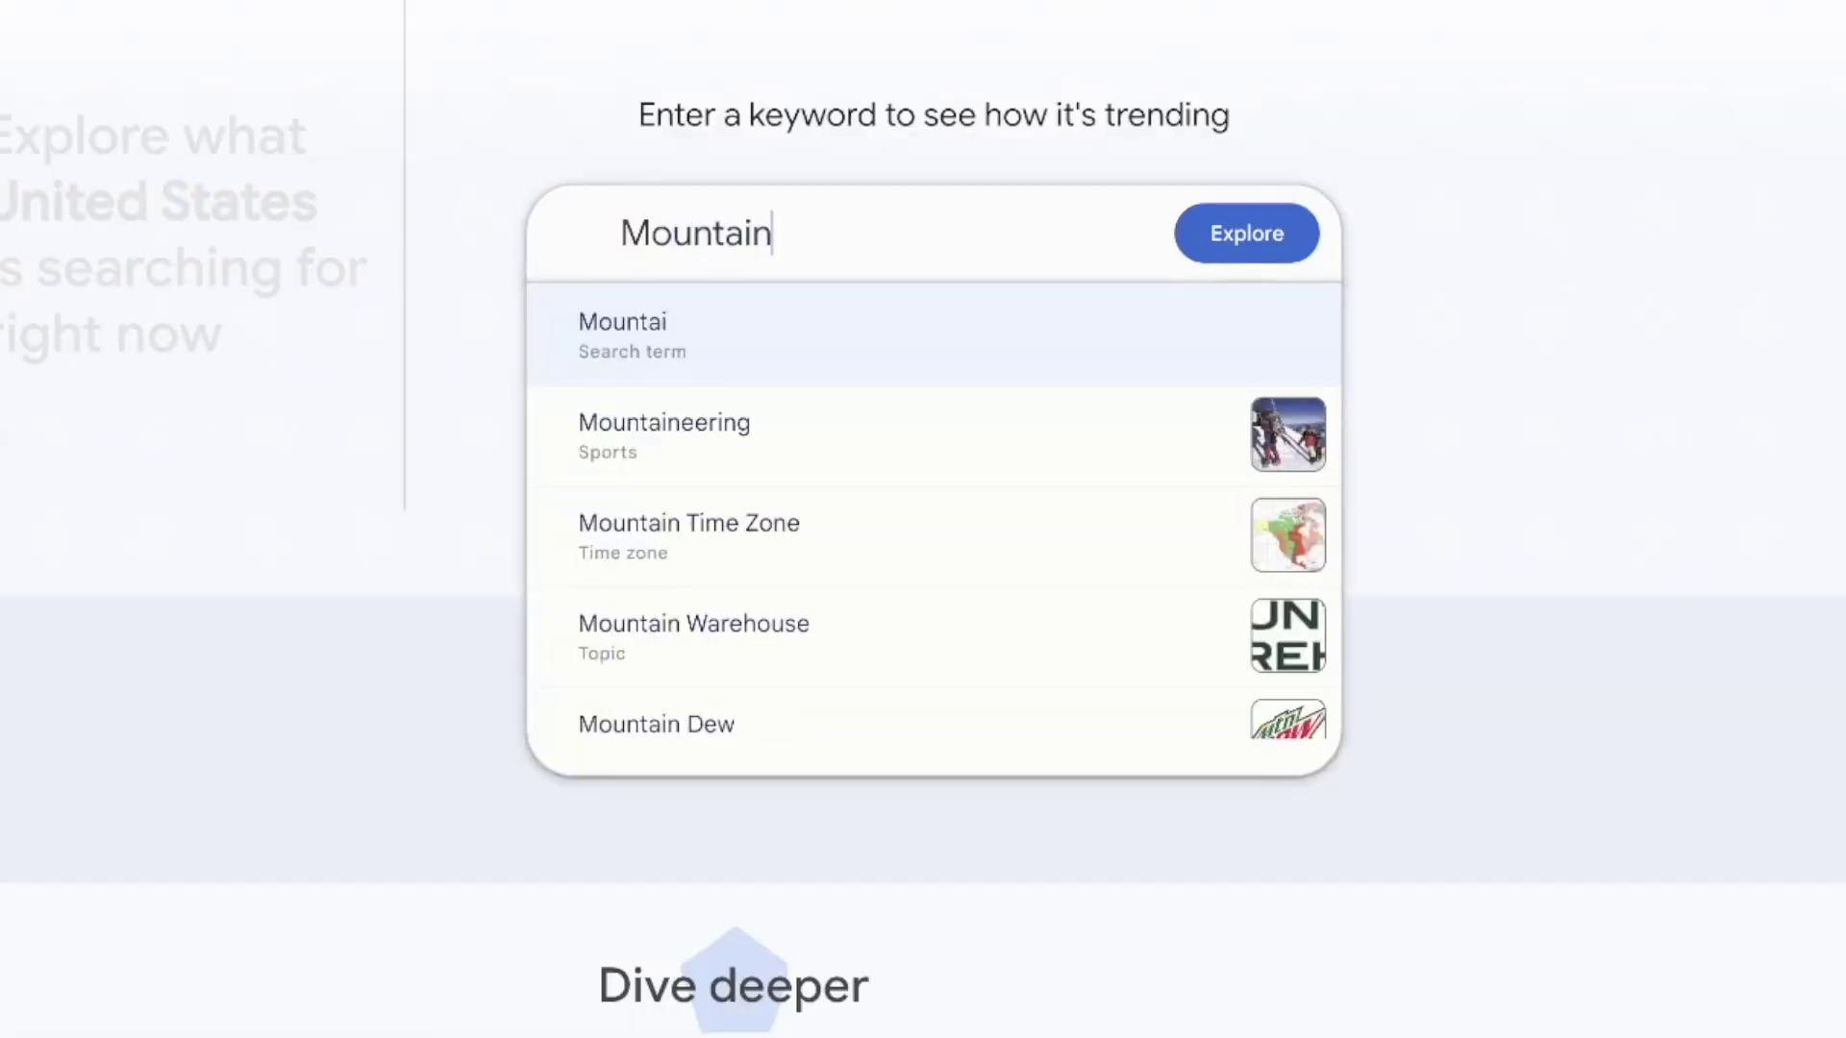
pyautogui.write('bikes')
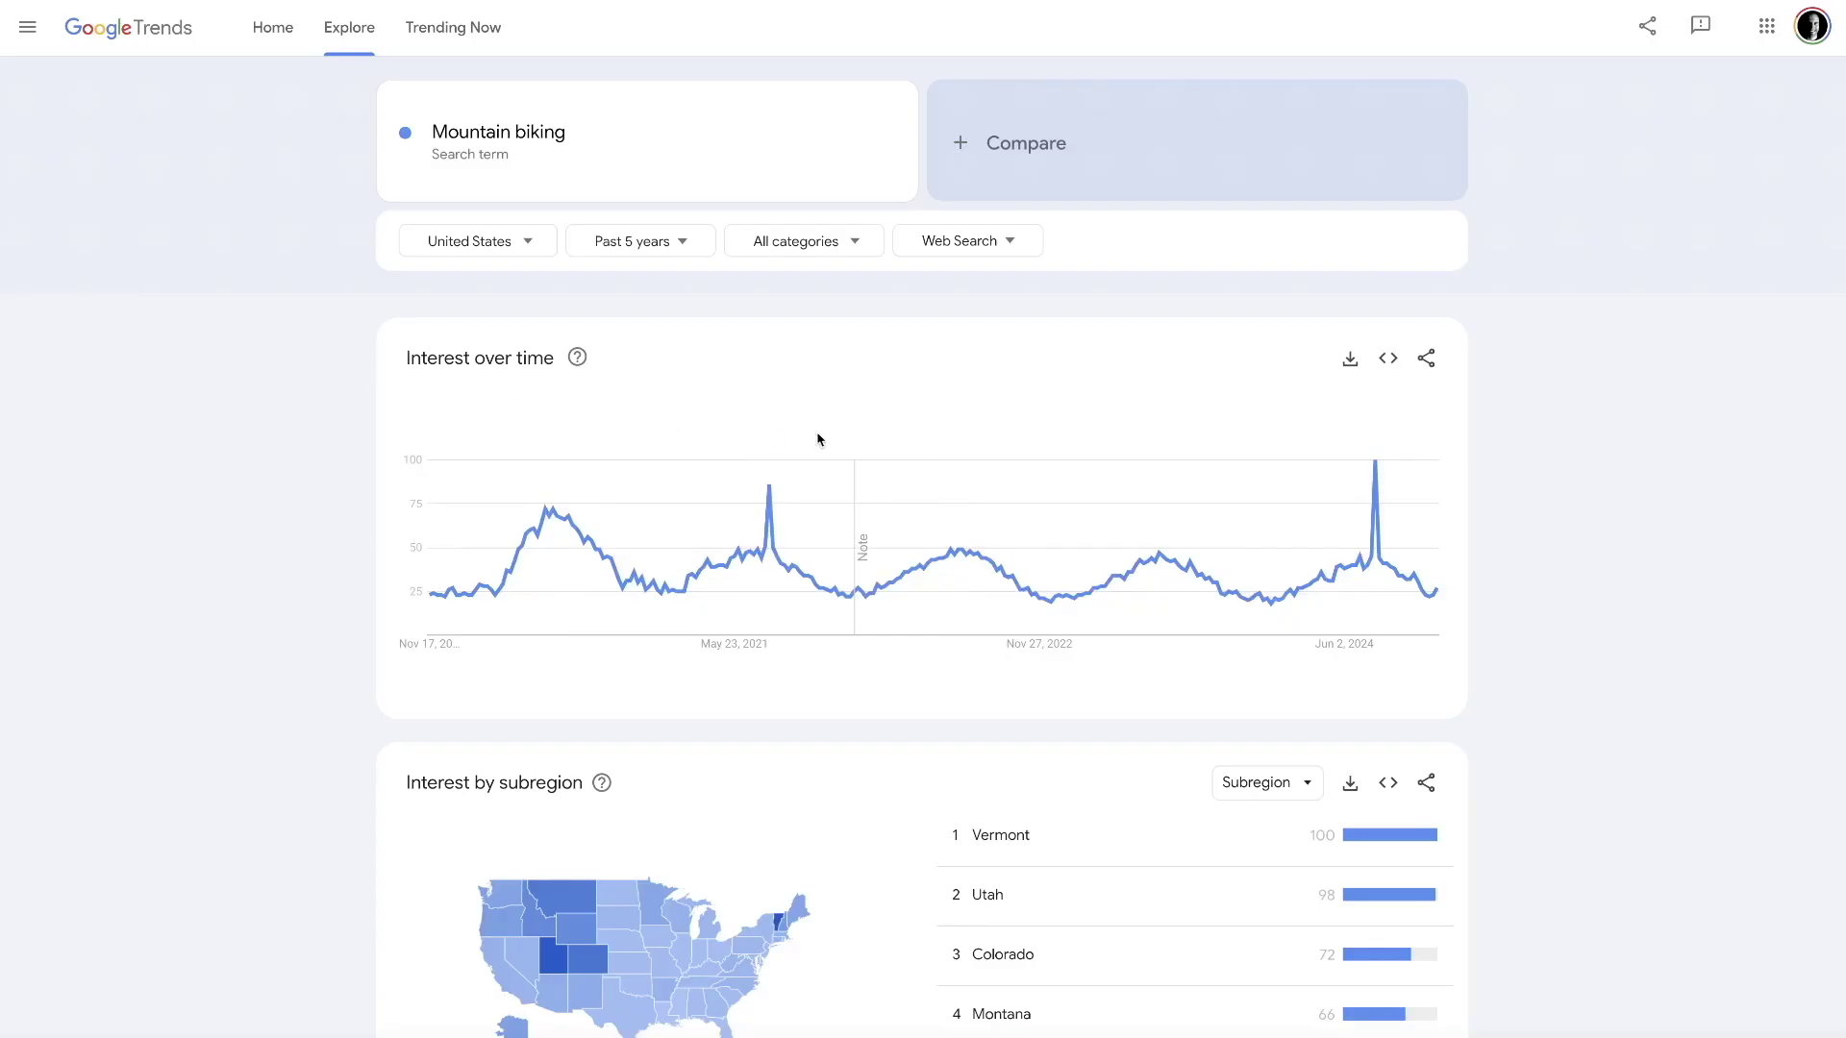
pyautogui.scroll(1, 361, 365)
pyautogui.scroll(-1, 455, 346)
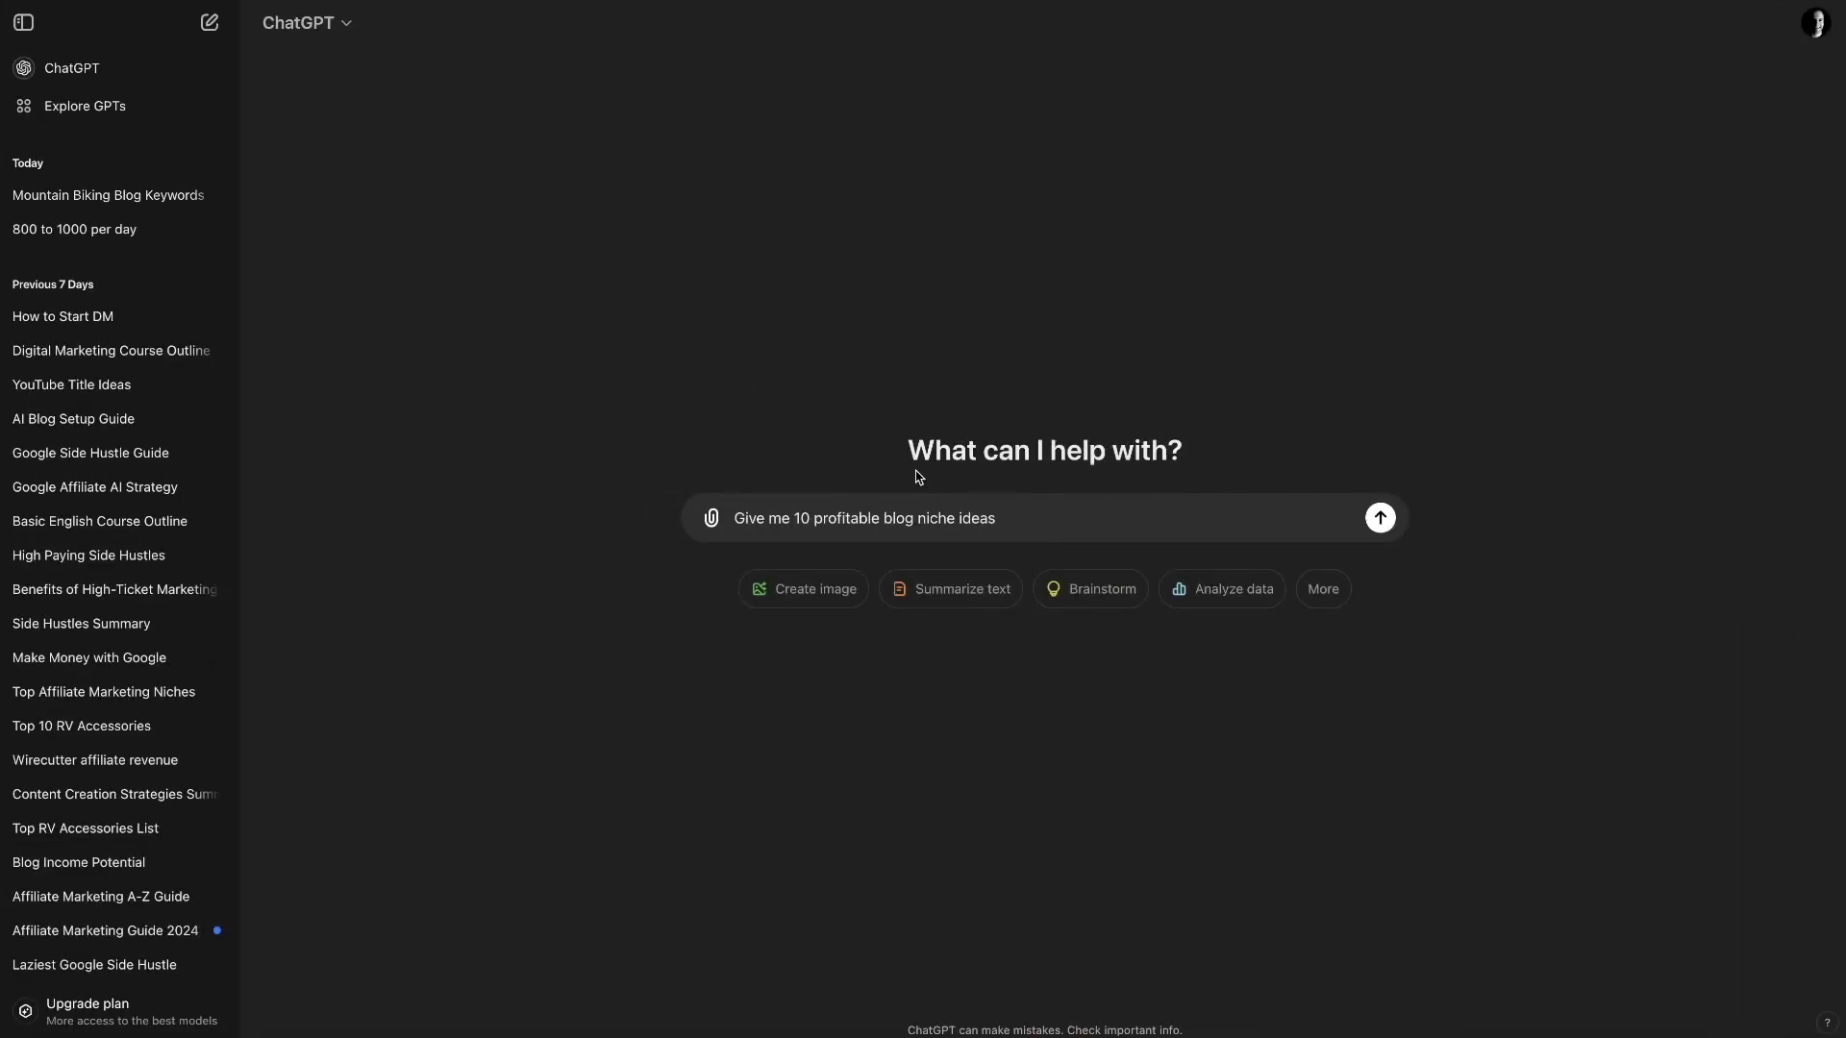
# Switch to ChatGPT, send the prompt "Give me 10 profitable blog niche ideas" and read through the suggested niches.
pyautogui.moveTo(743, 518); pyautogui.dragTo(971, 519)
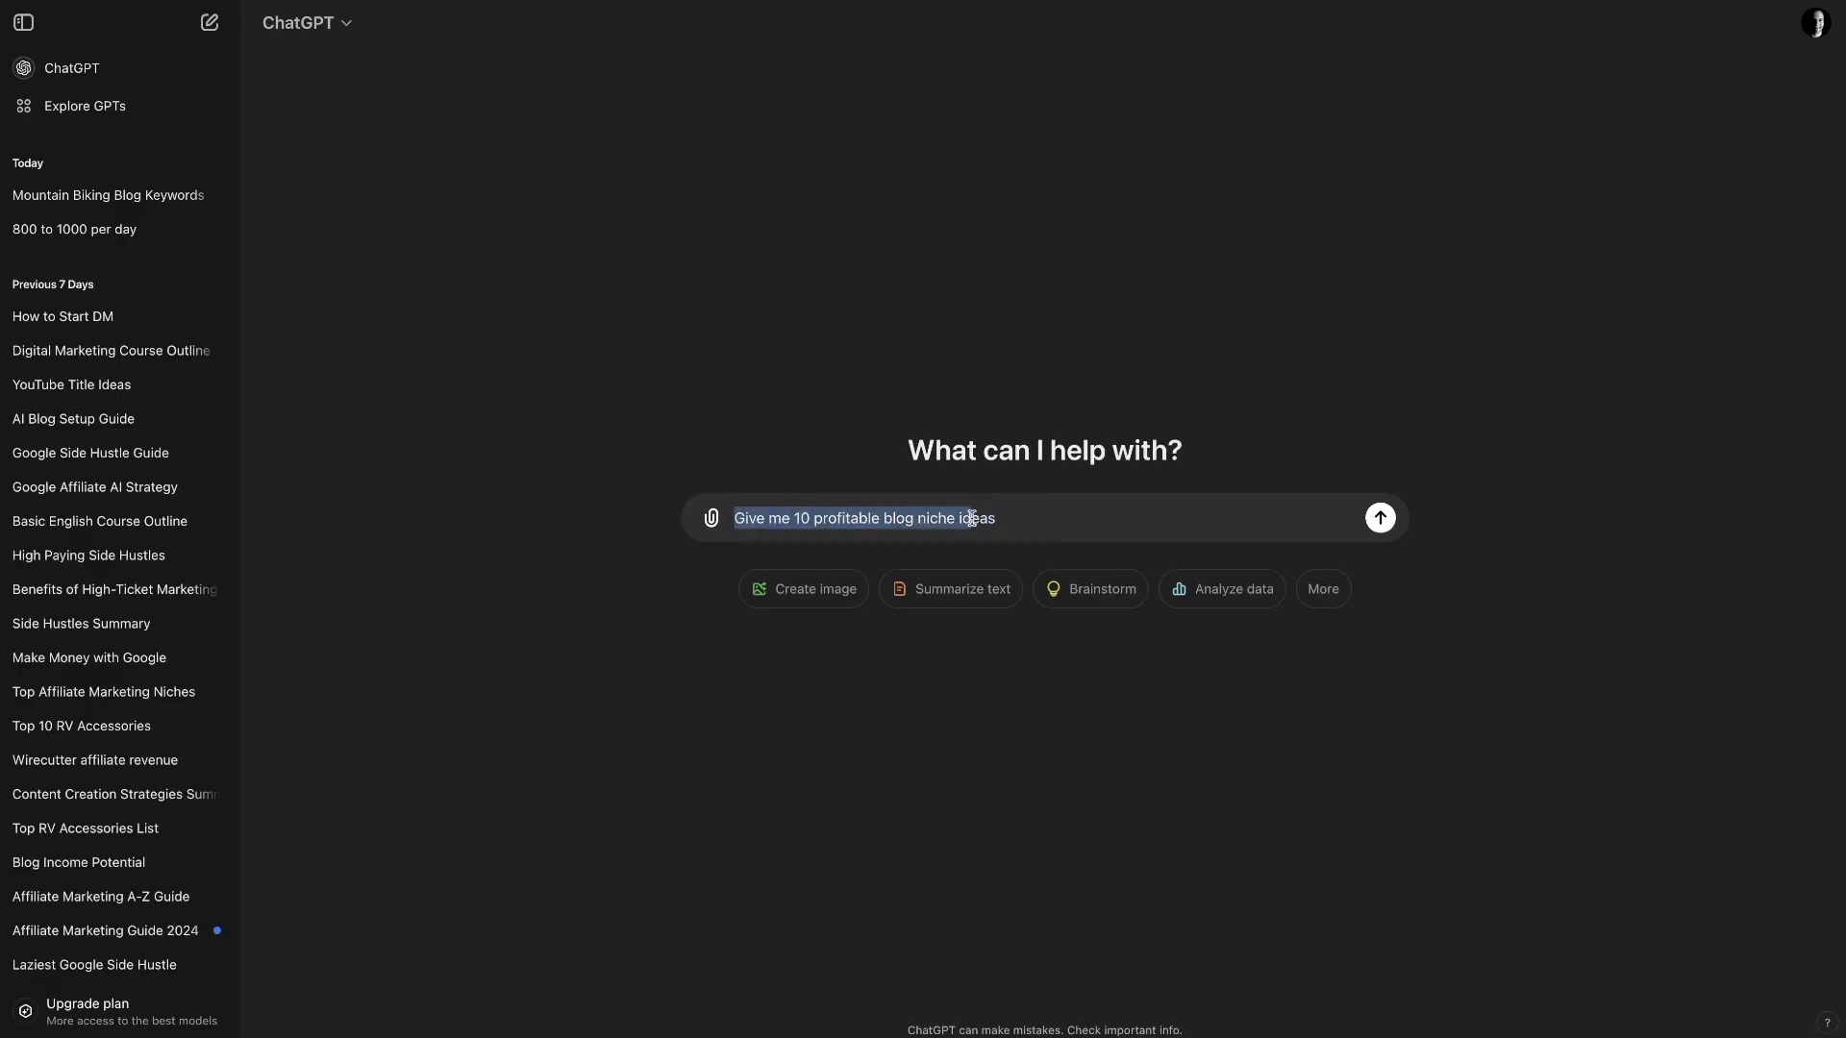
pyautogui.click(1380, 518)
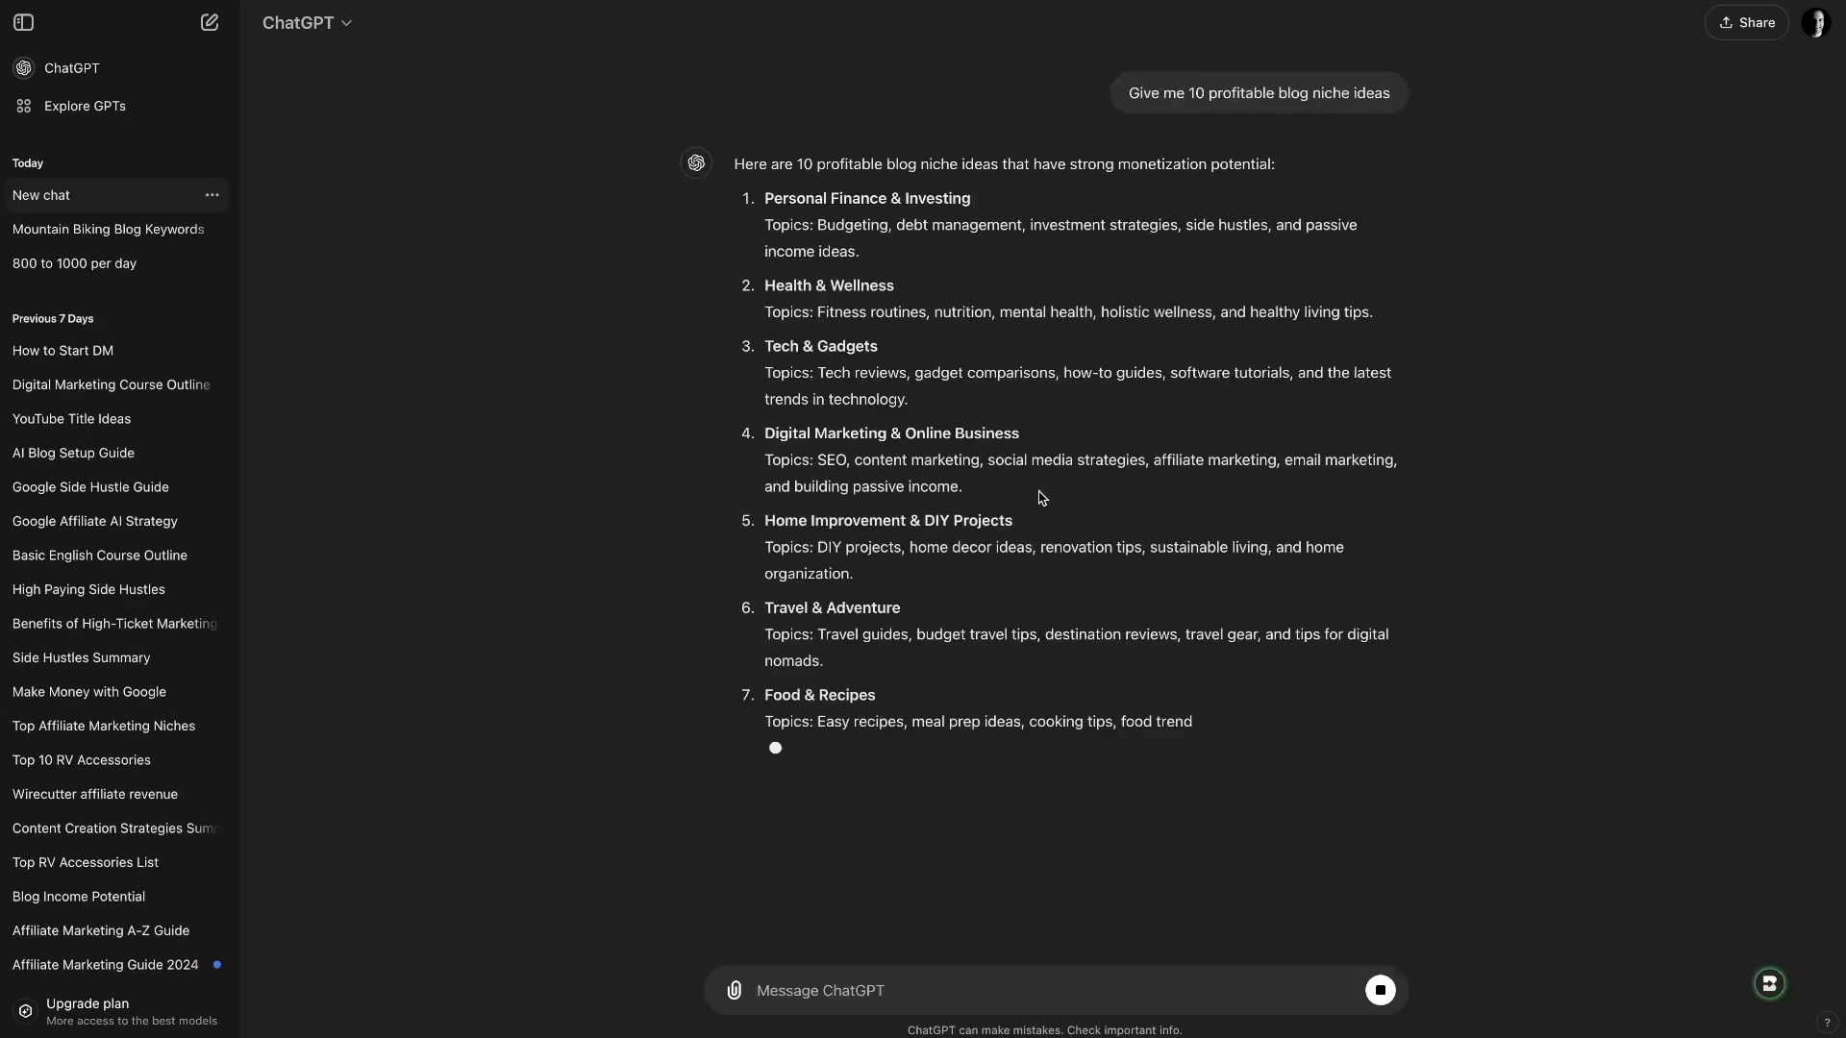
pyautogui.scroll(-5, 846, 240)
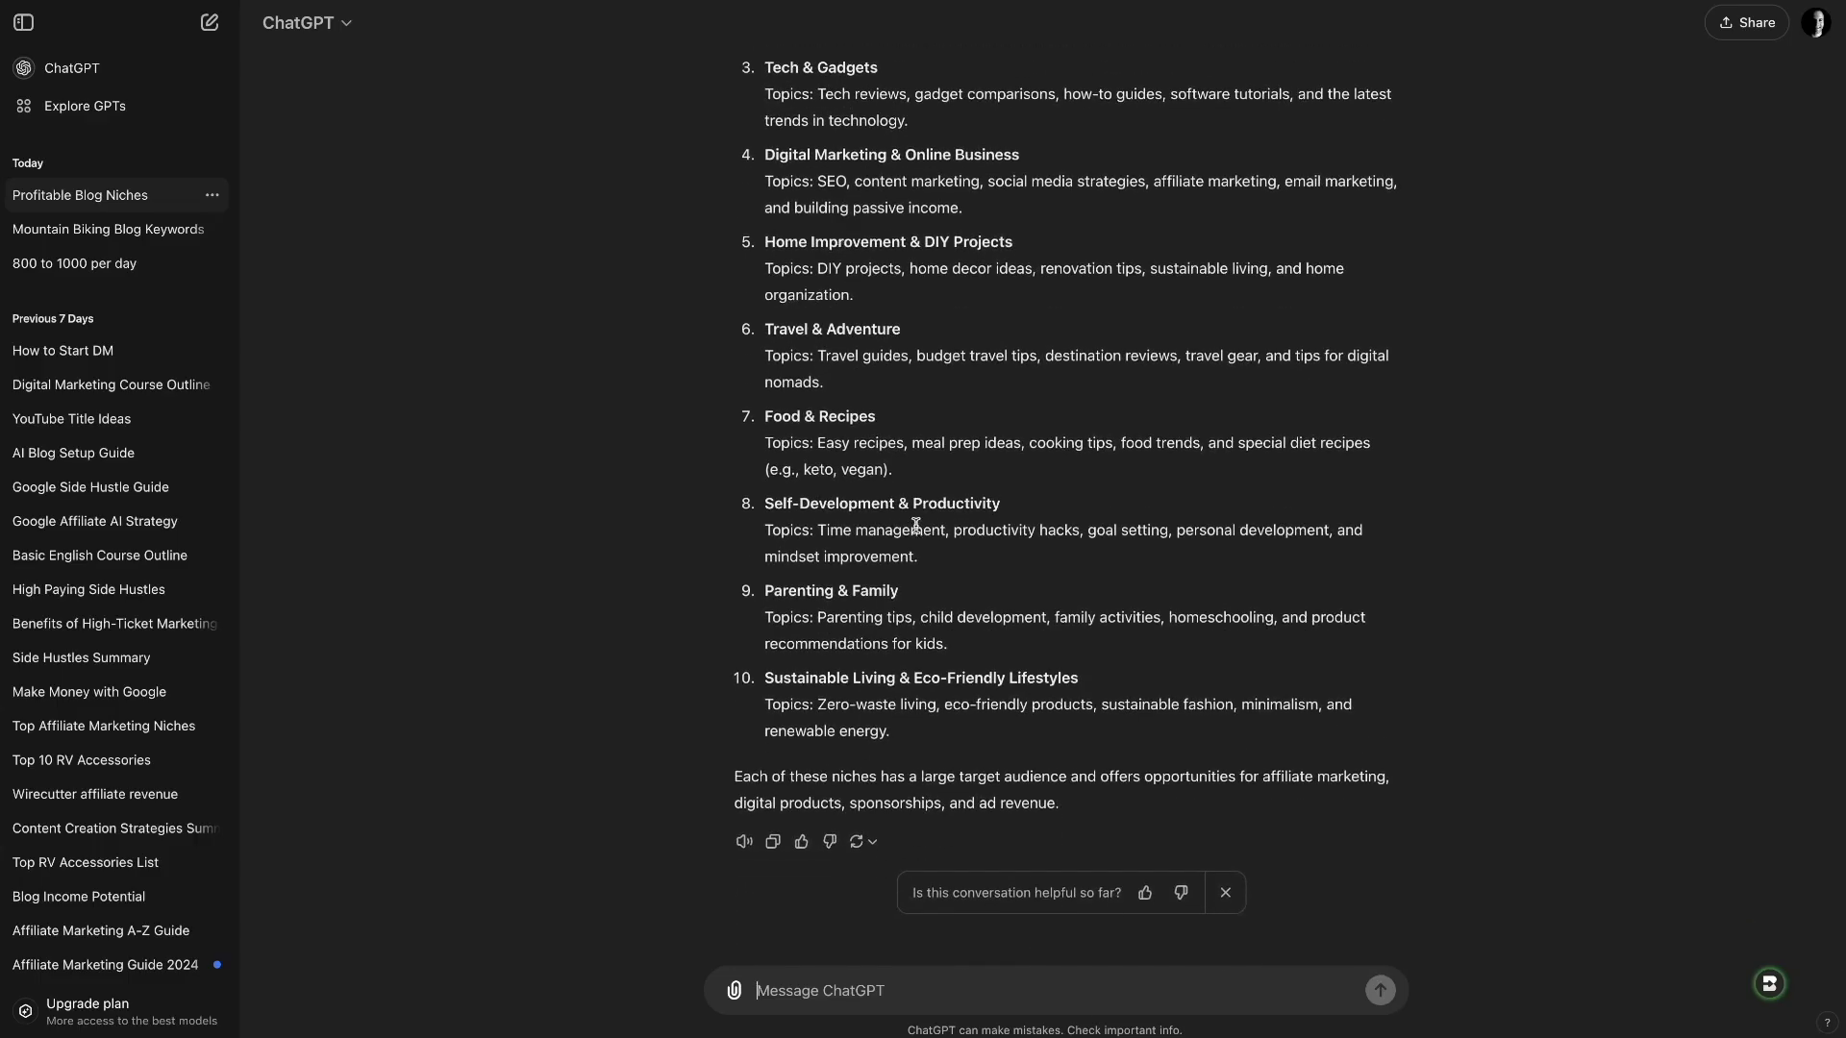
pyautogui.scroll(5, 848, 554)
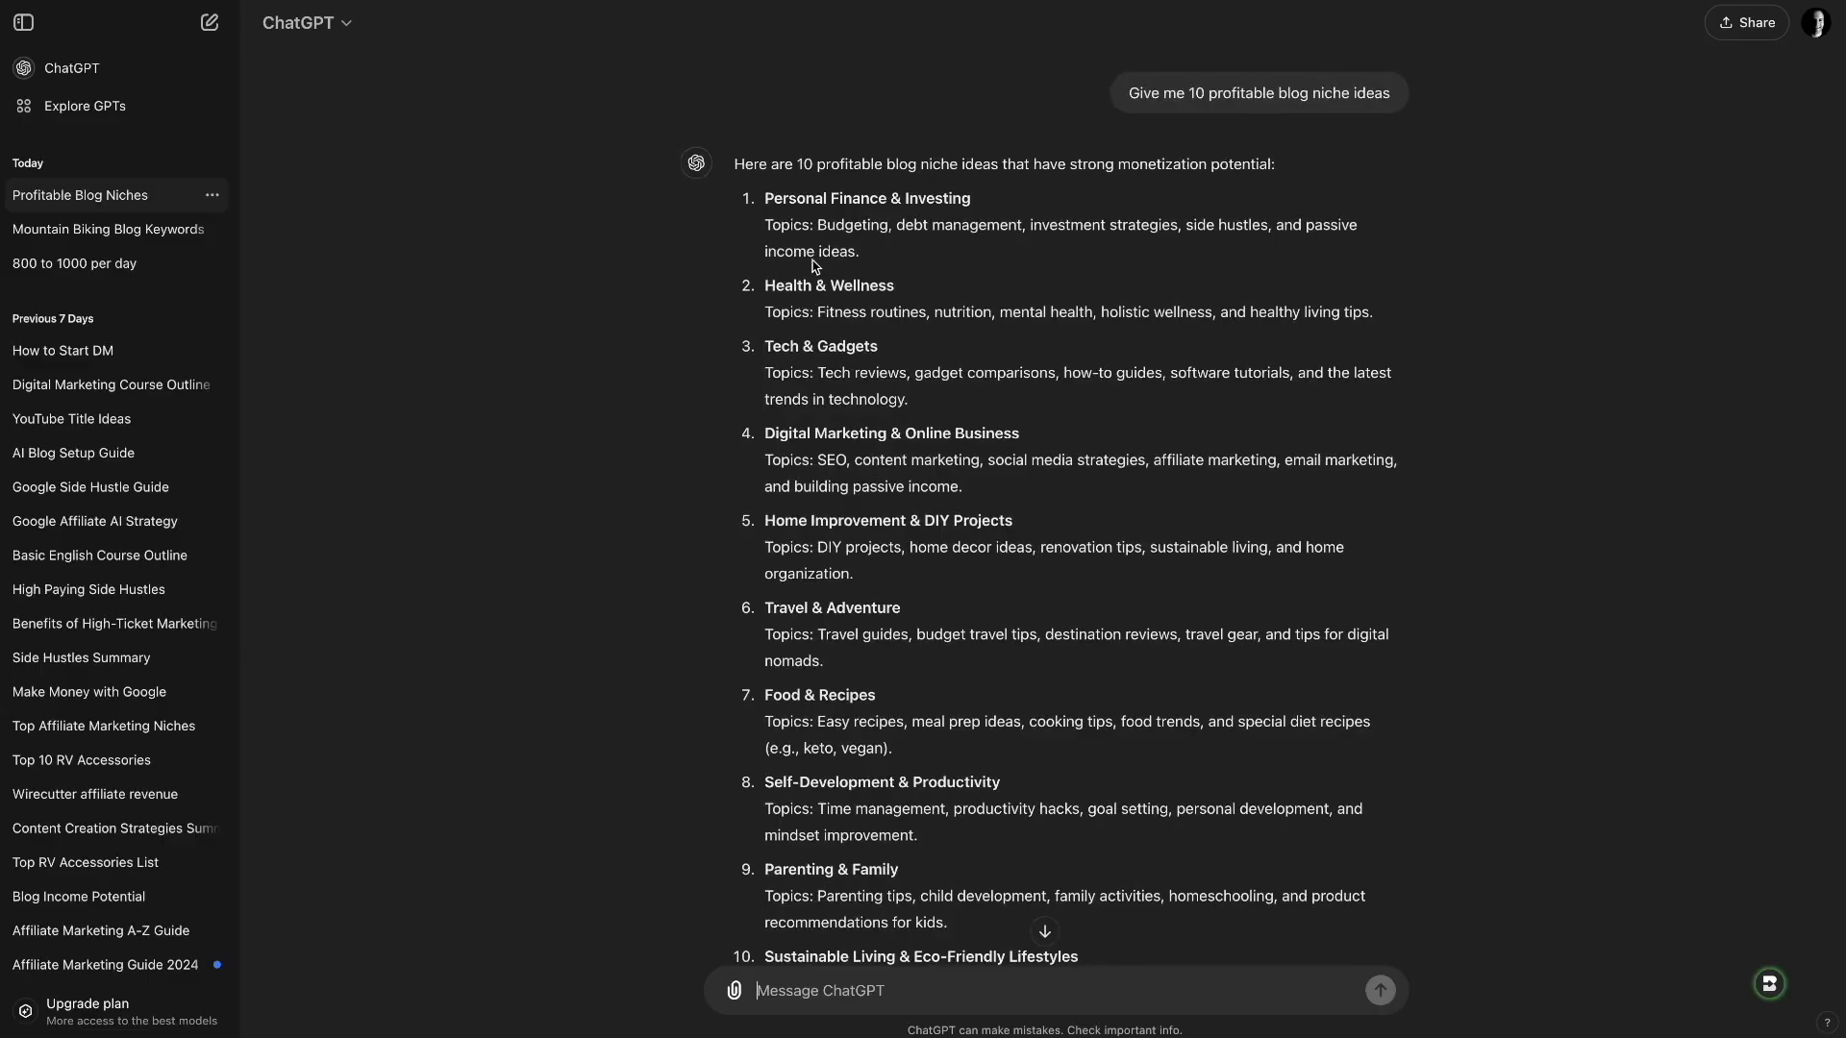
pyautogui.moveTo(771, 285); pyautogui.dragTo(936, 289)
pyautogui.click(935, 289)
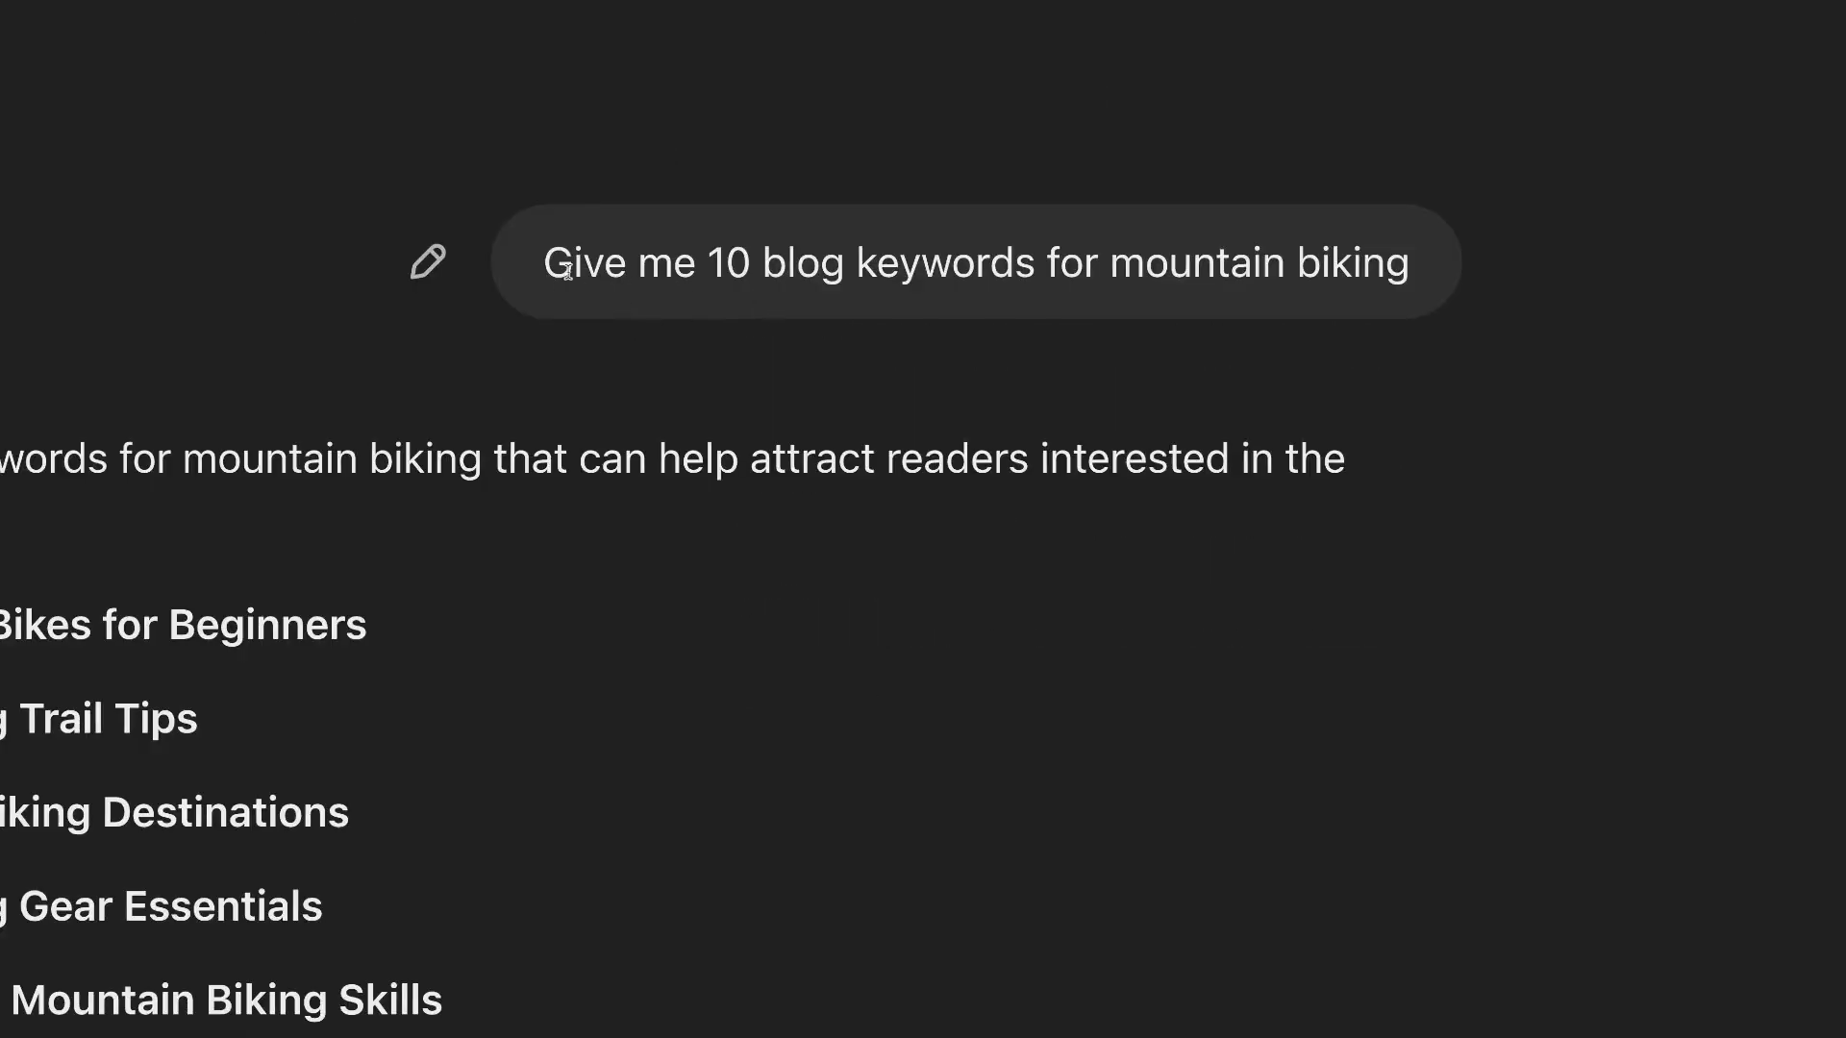
# Review the ChatGPT answer to the prompt "Give me 10 blog keywords for mountain biking".
pyautogui.moveTo(548, 273)
pyautogui.mouseDown()
pyautogui.moveTo(1301, 273)
pyautogui.moveTo(1141, 355)
pyautogui.mouseUp()
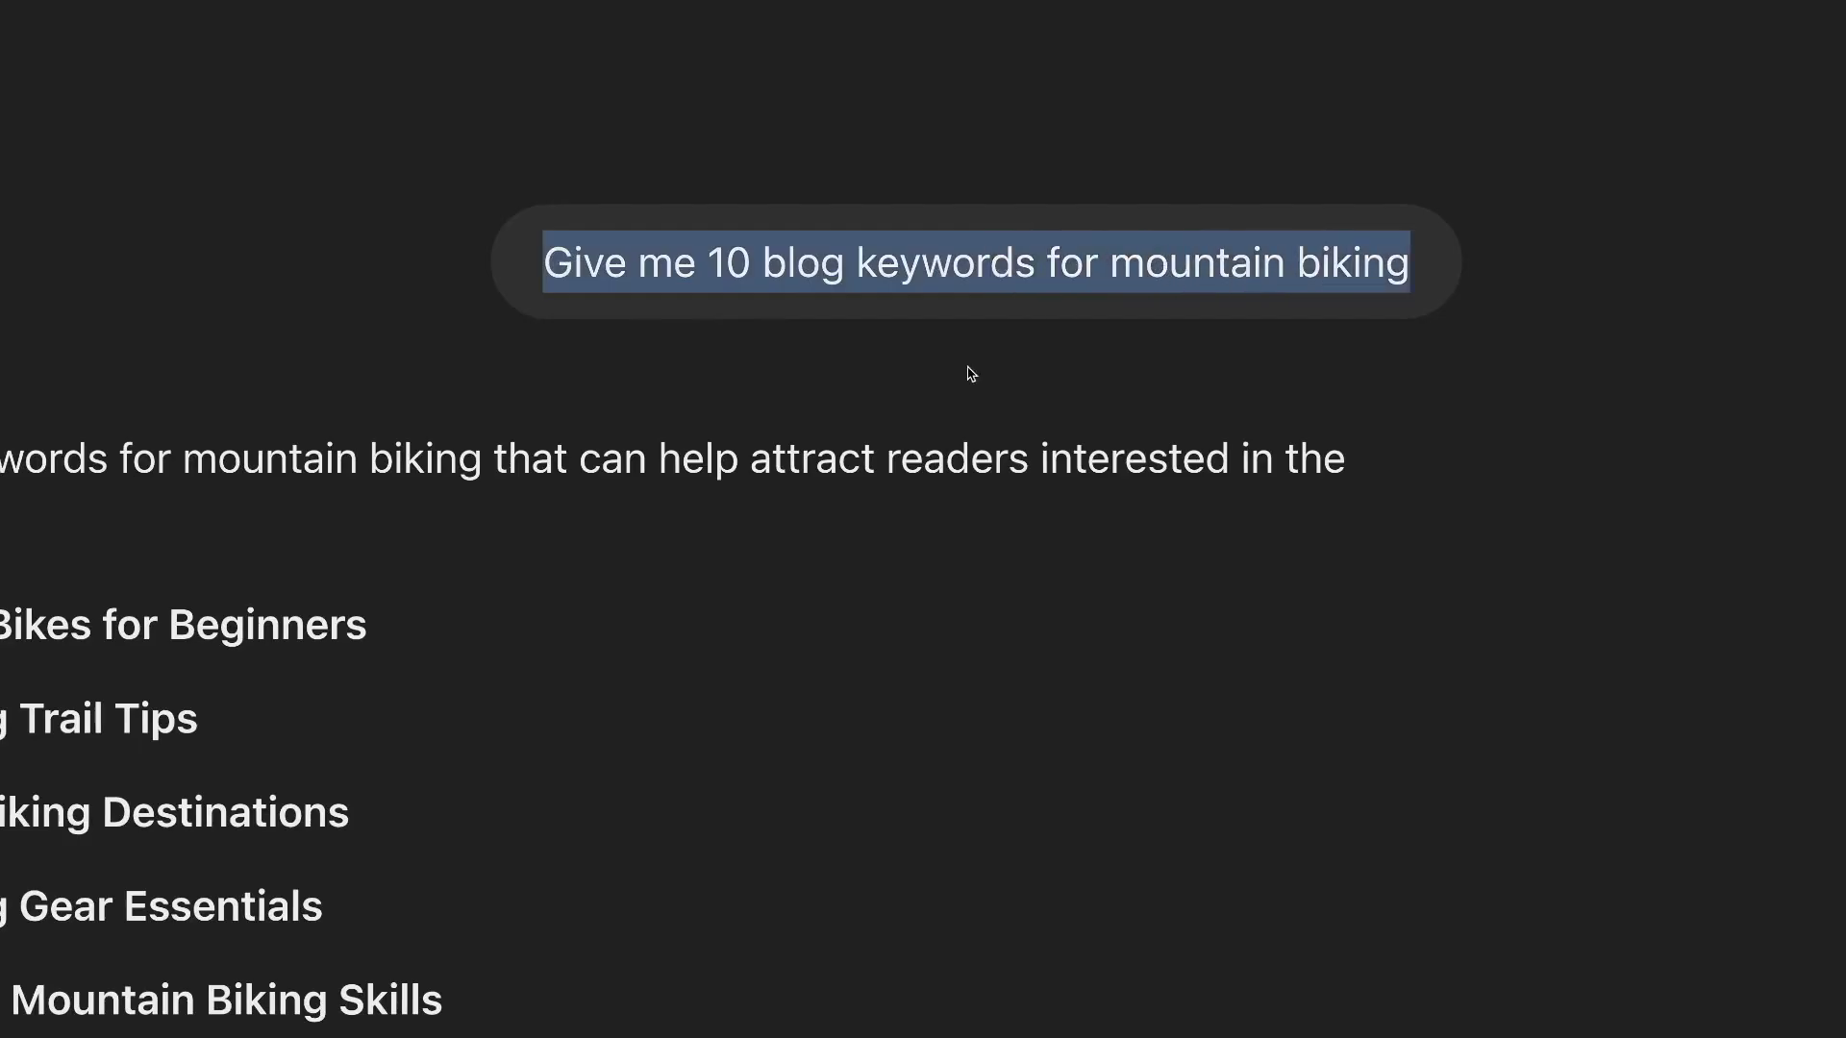
pyautogui.click(1141, 355)
pyautogui.scroll(-5, 874, 387)
pyautogui.scroll(-3, 898, 376)
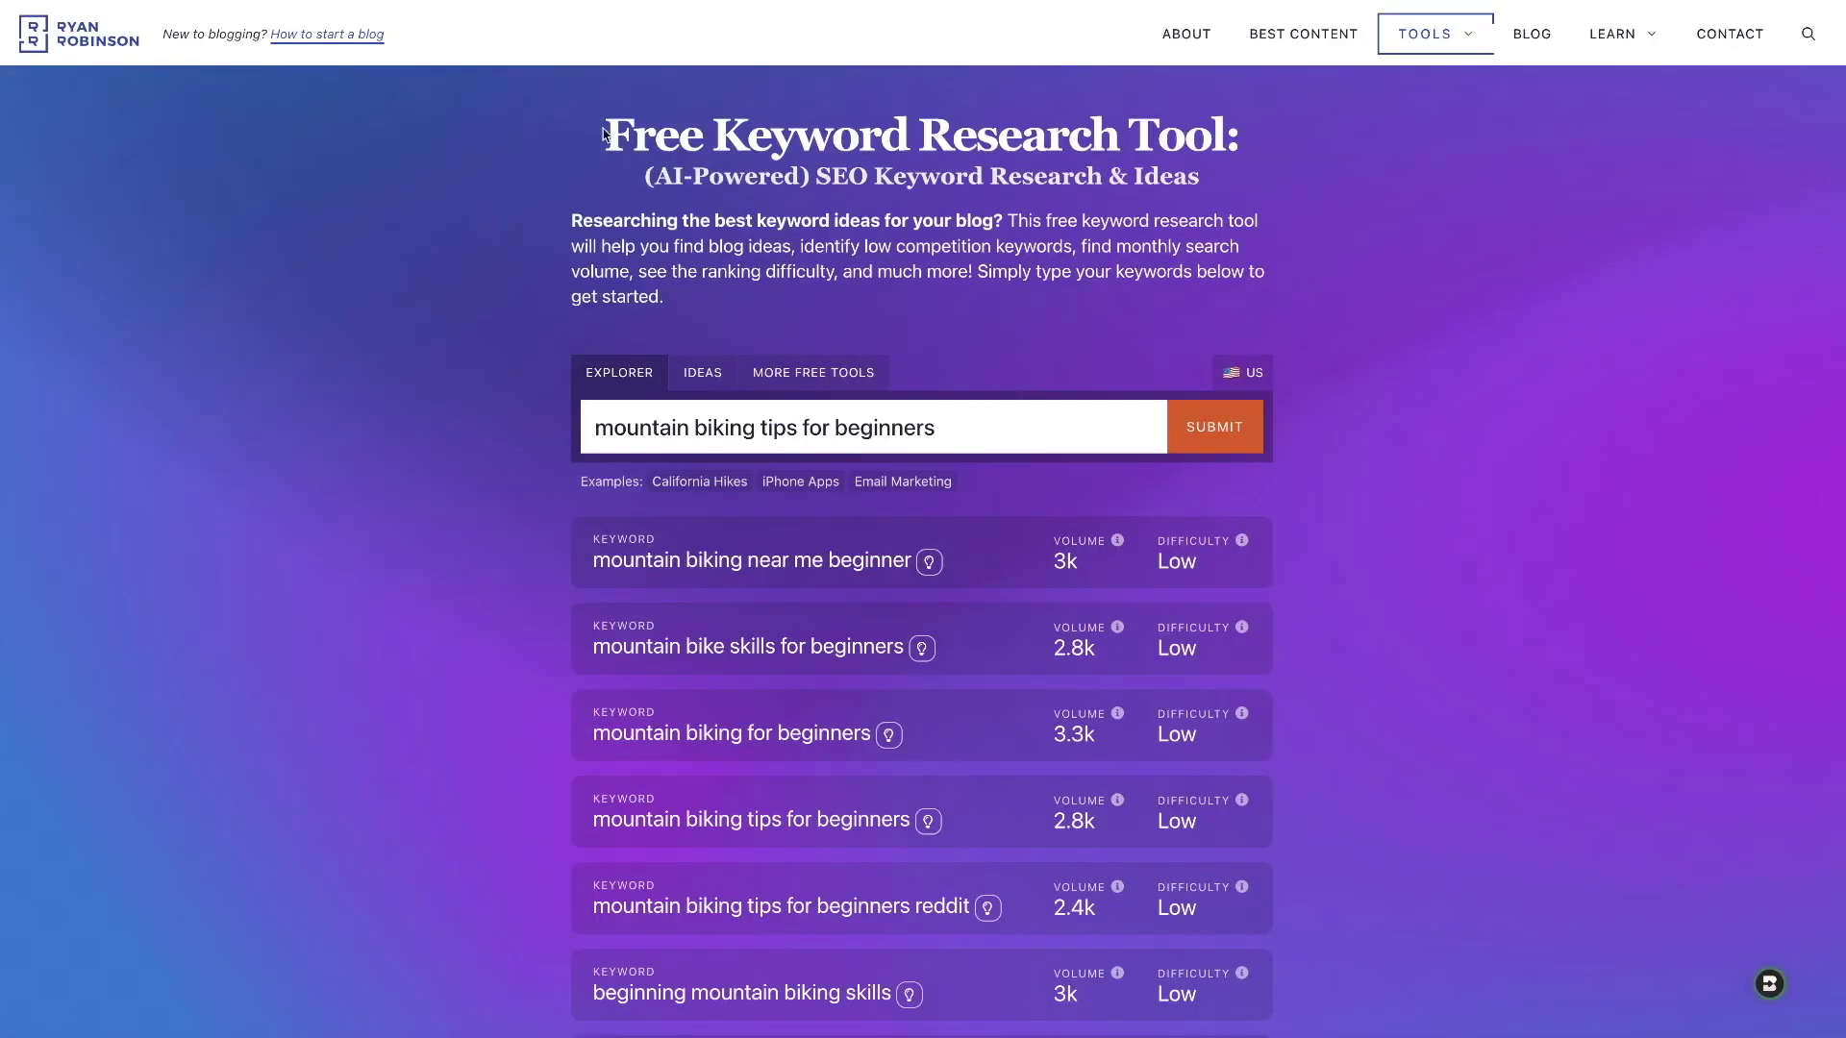
# Switch to the Free Keyword Research Tool at ryrob.com/keyword-tool and look over its title and subtitle.
pyautogui.moveTo(604, 132); pyautogui.dragTo(1228, 184)
pyautogui.click(1228, 184)
pyautogui.moveTo(648, 176); pyautogui.dragTo(923, 178)
pyautogui.click(838, 180)
pyautogui.click(940, 197)
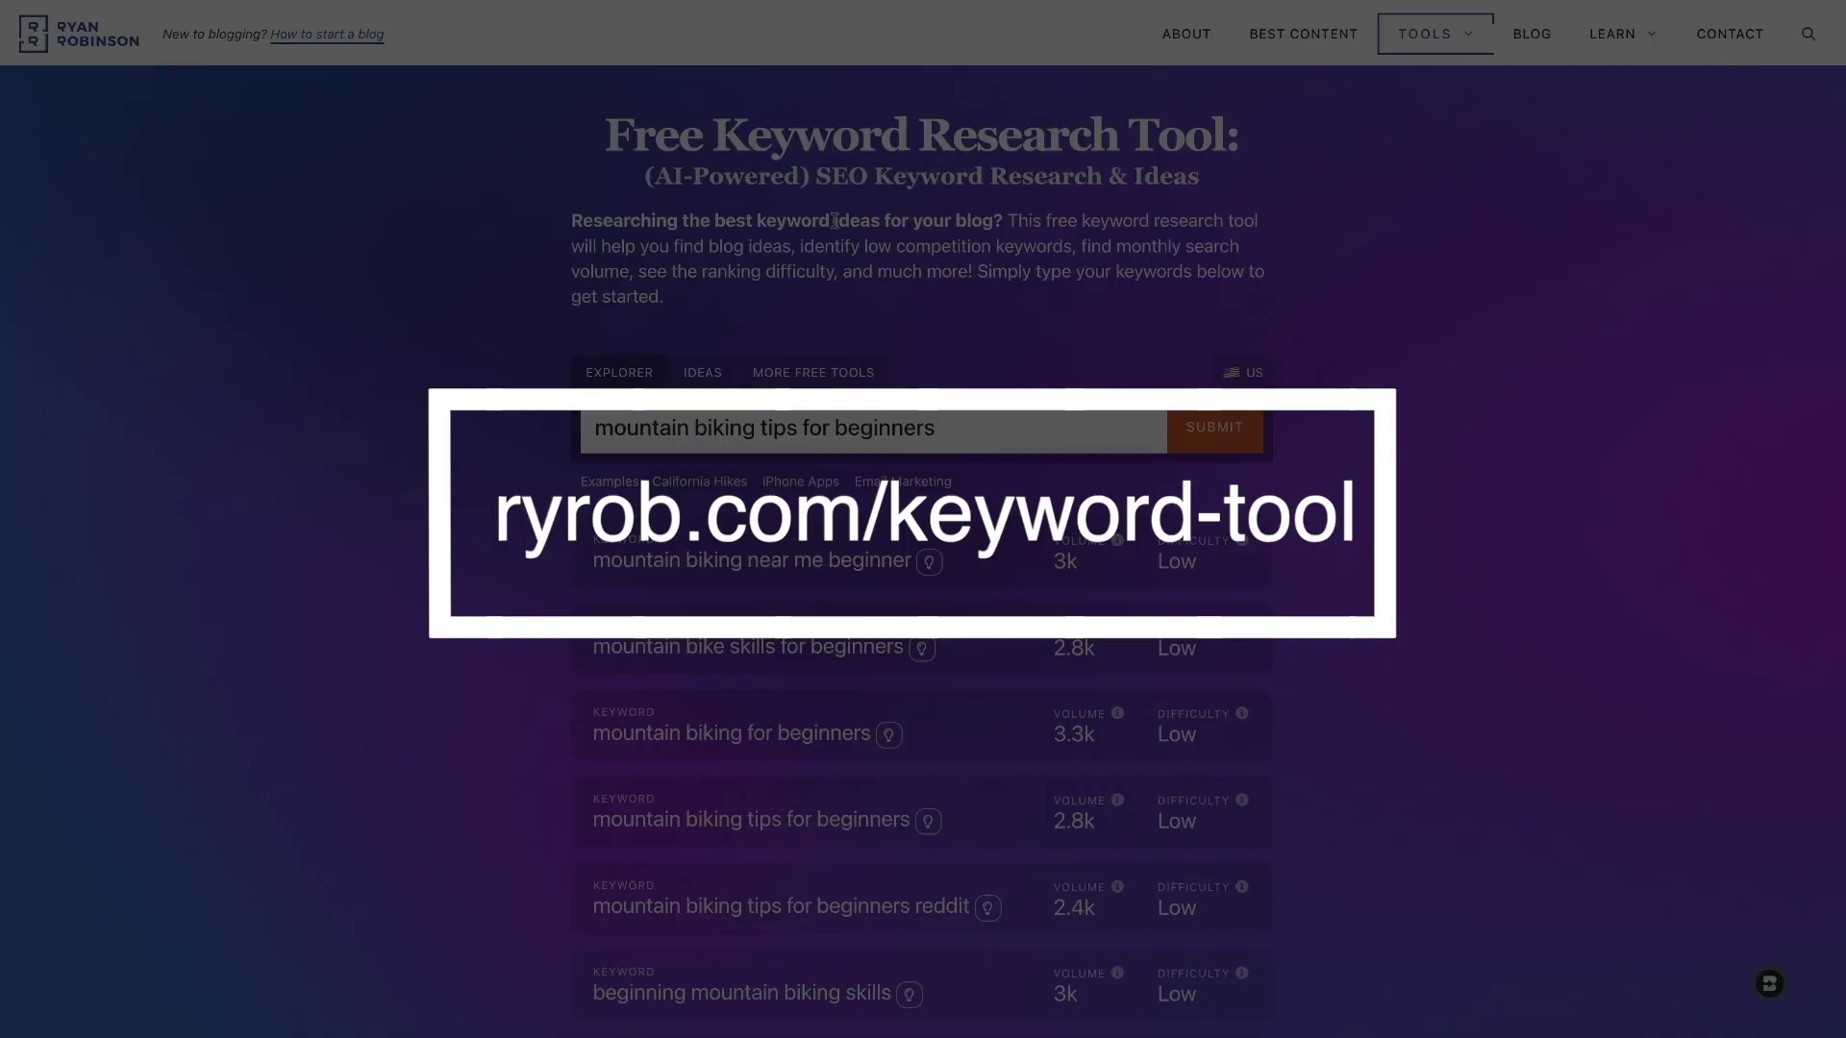
# Examine the search volume and difficulty of the keyword ideas for "mountain biking tips for beginners".
pyautogui.scroll(-5, 683, 308)
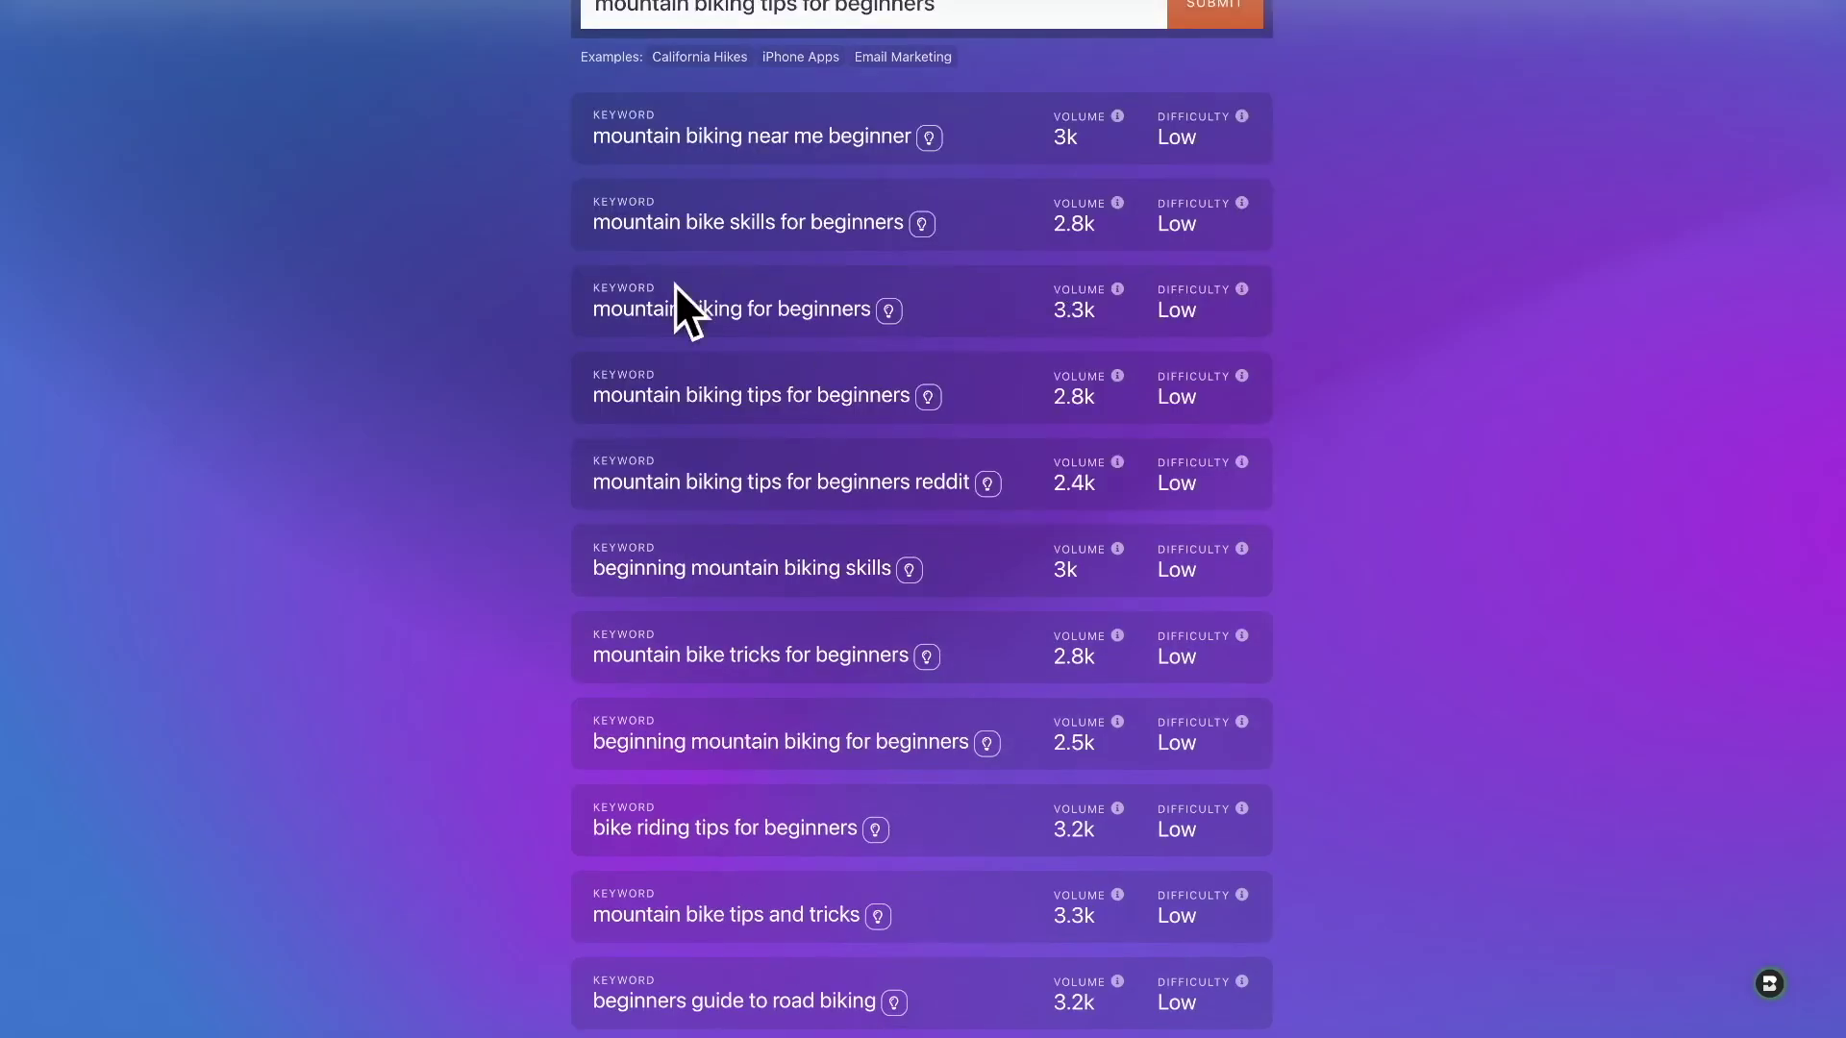
pyautogui.scroll(2, 750, 333)
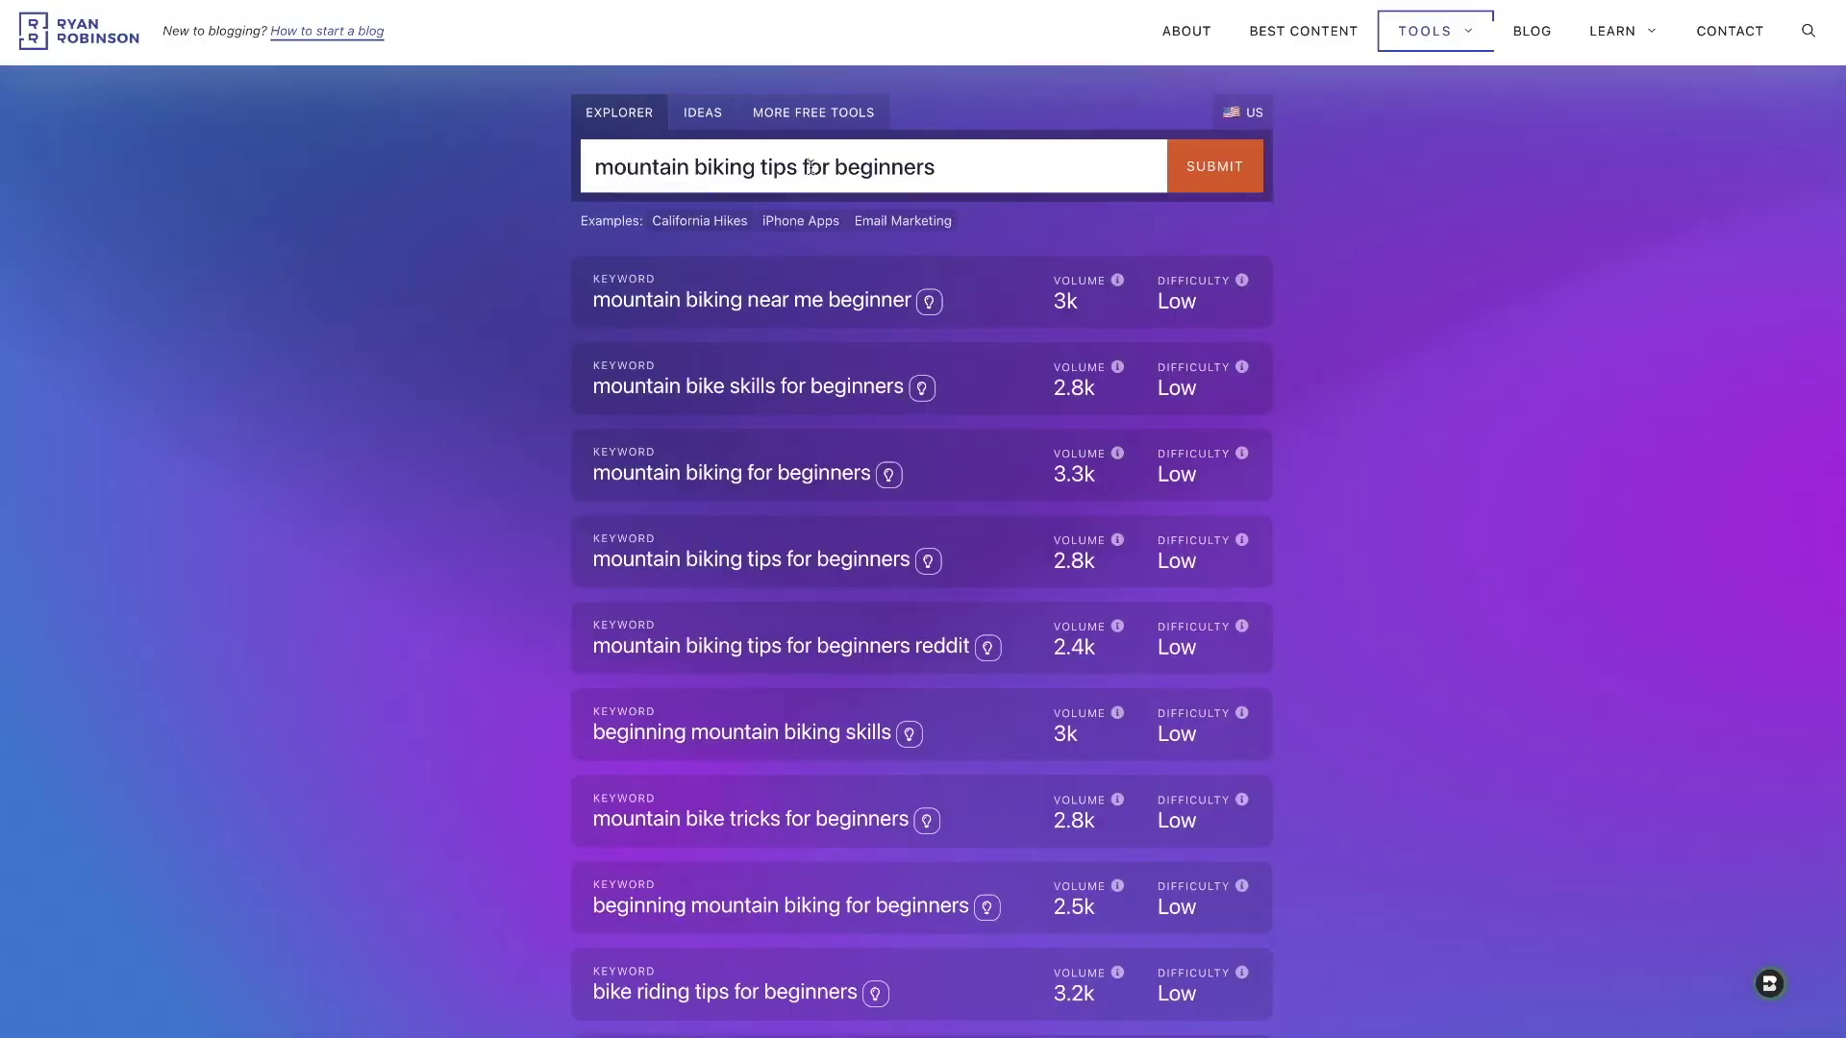
pyautogui.moveTo(937, 168); pyautogui.dragTo(577, 173)
pyautogui.click(576, 173)
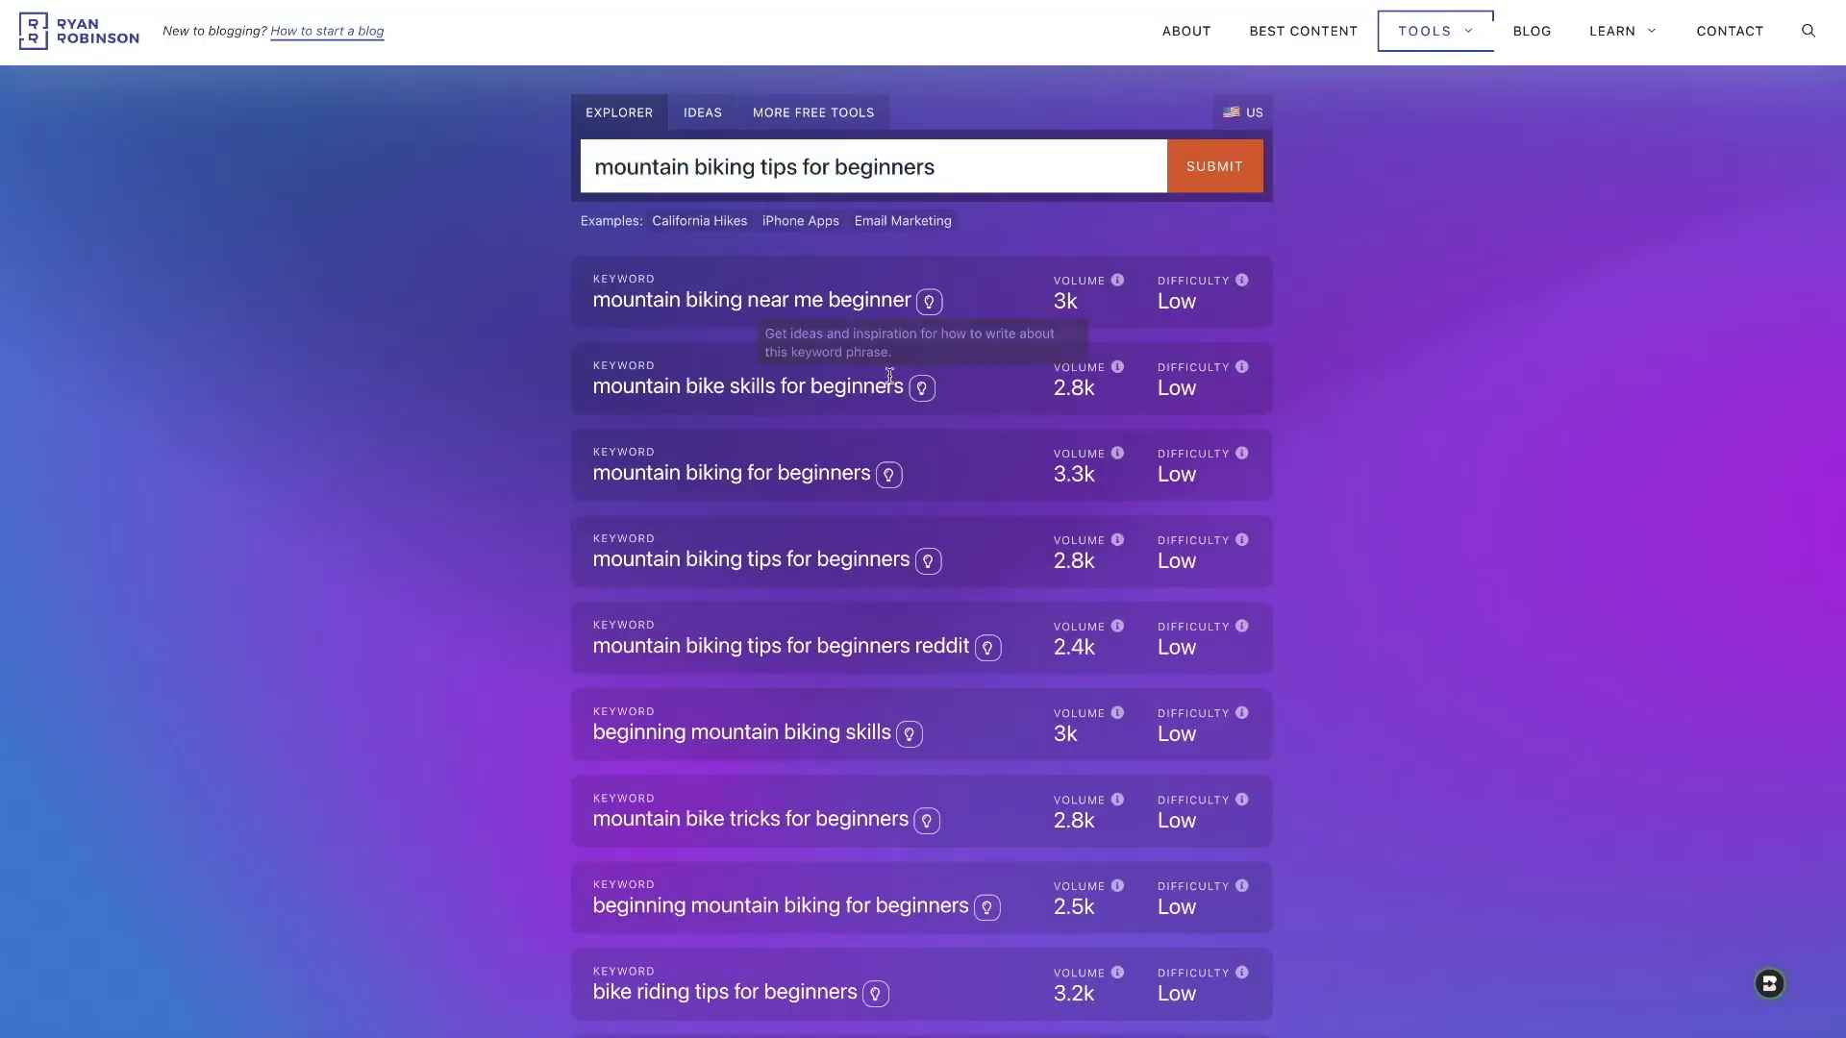
pyautogui.scroll(-3, 894, 375)
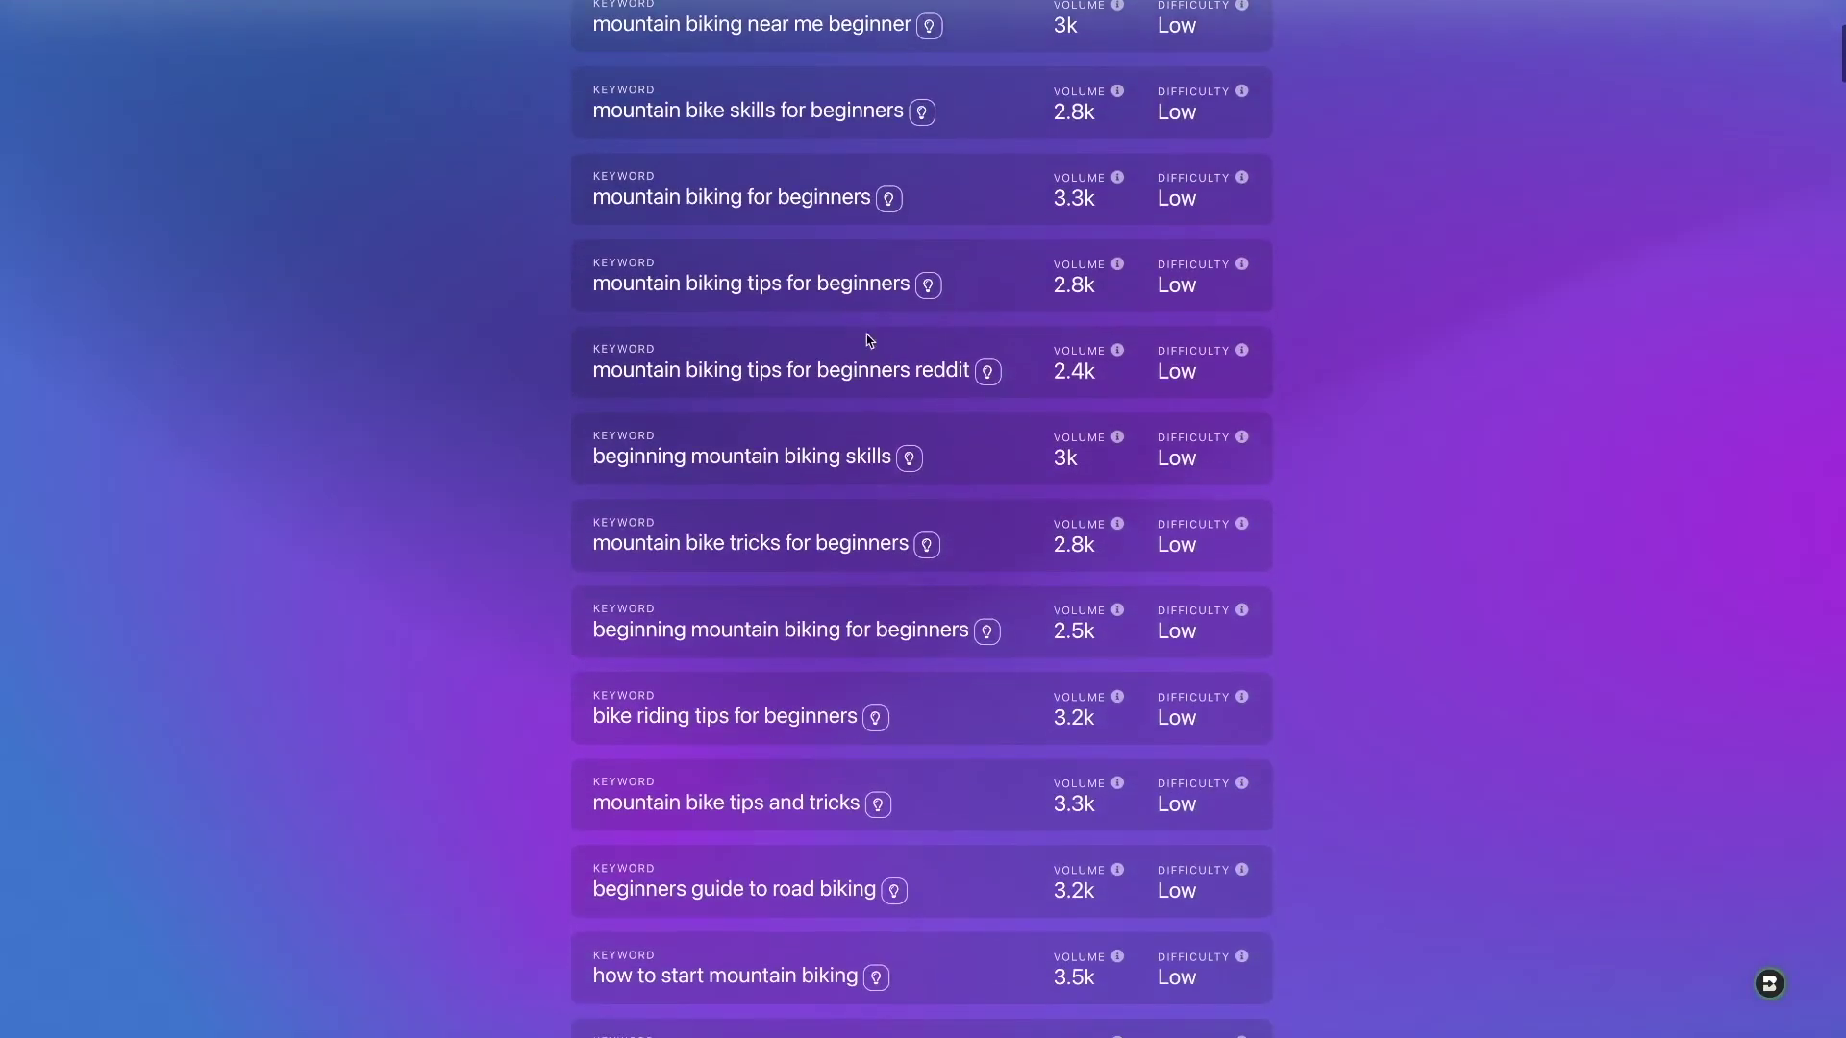
pyautogui.scroll(1, 1103, 339)
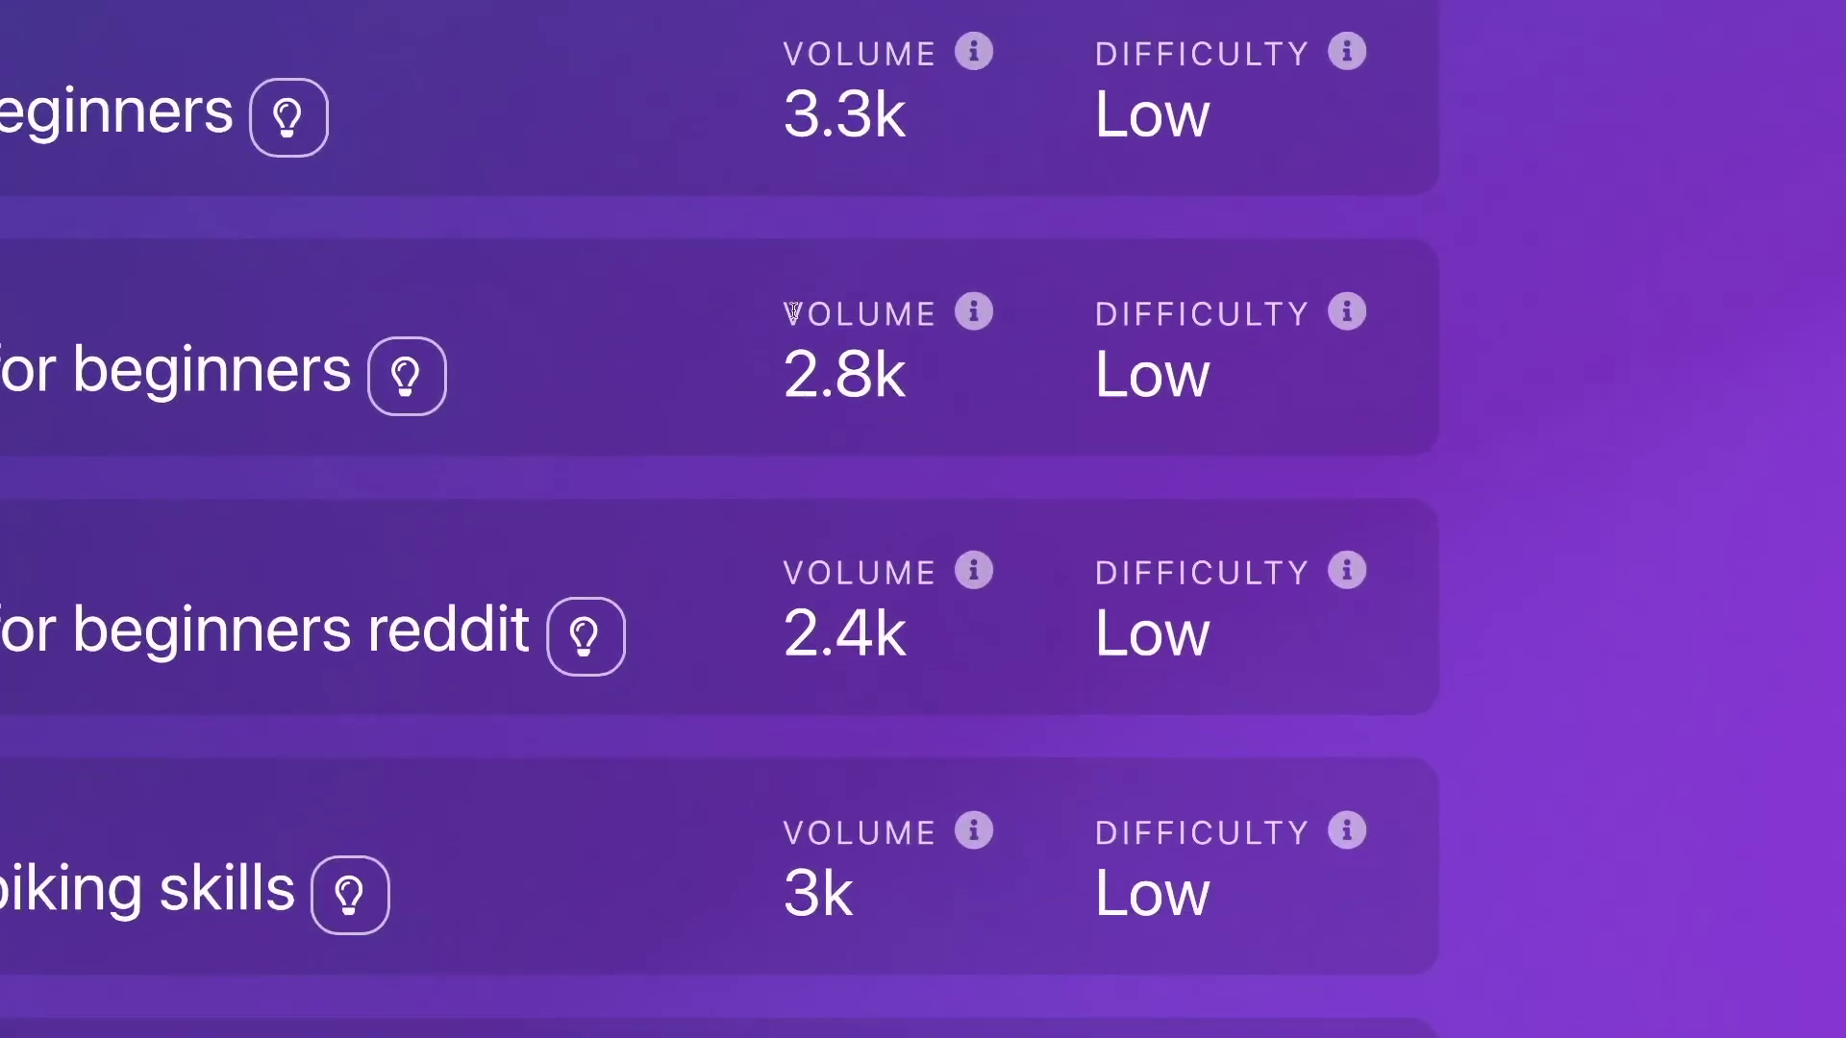
pyautogui.moveTo(794, 311); pyautogui.dragTo(913, 311)
pyautogui.moveTo(1069, 320); pyautogui.dragTo(1244, 378)
pyautogui.click(1162, 374)
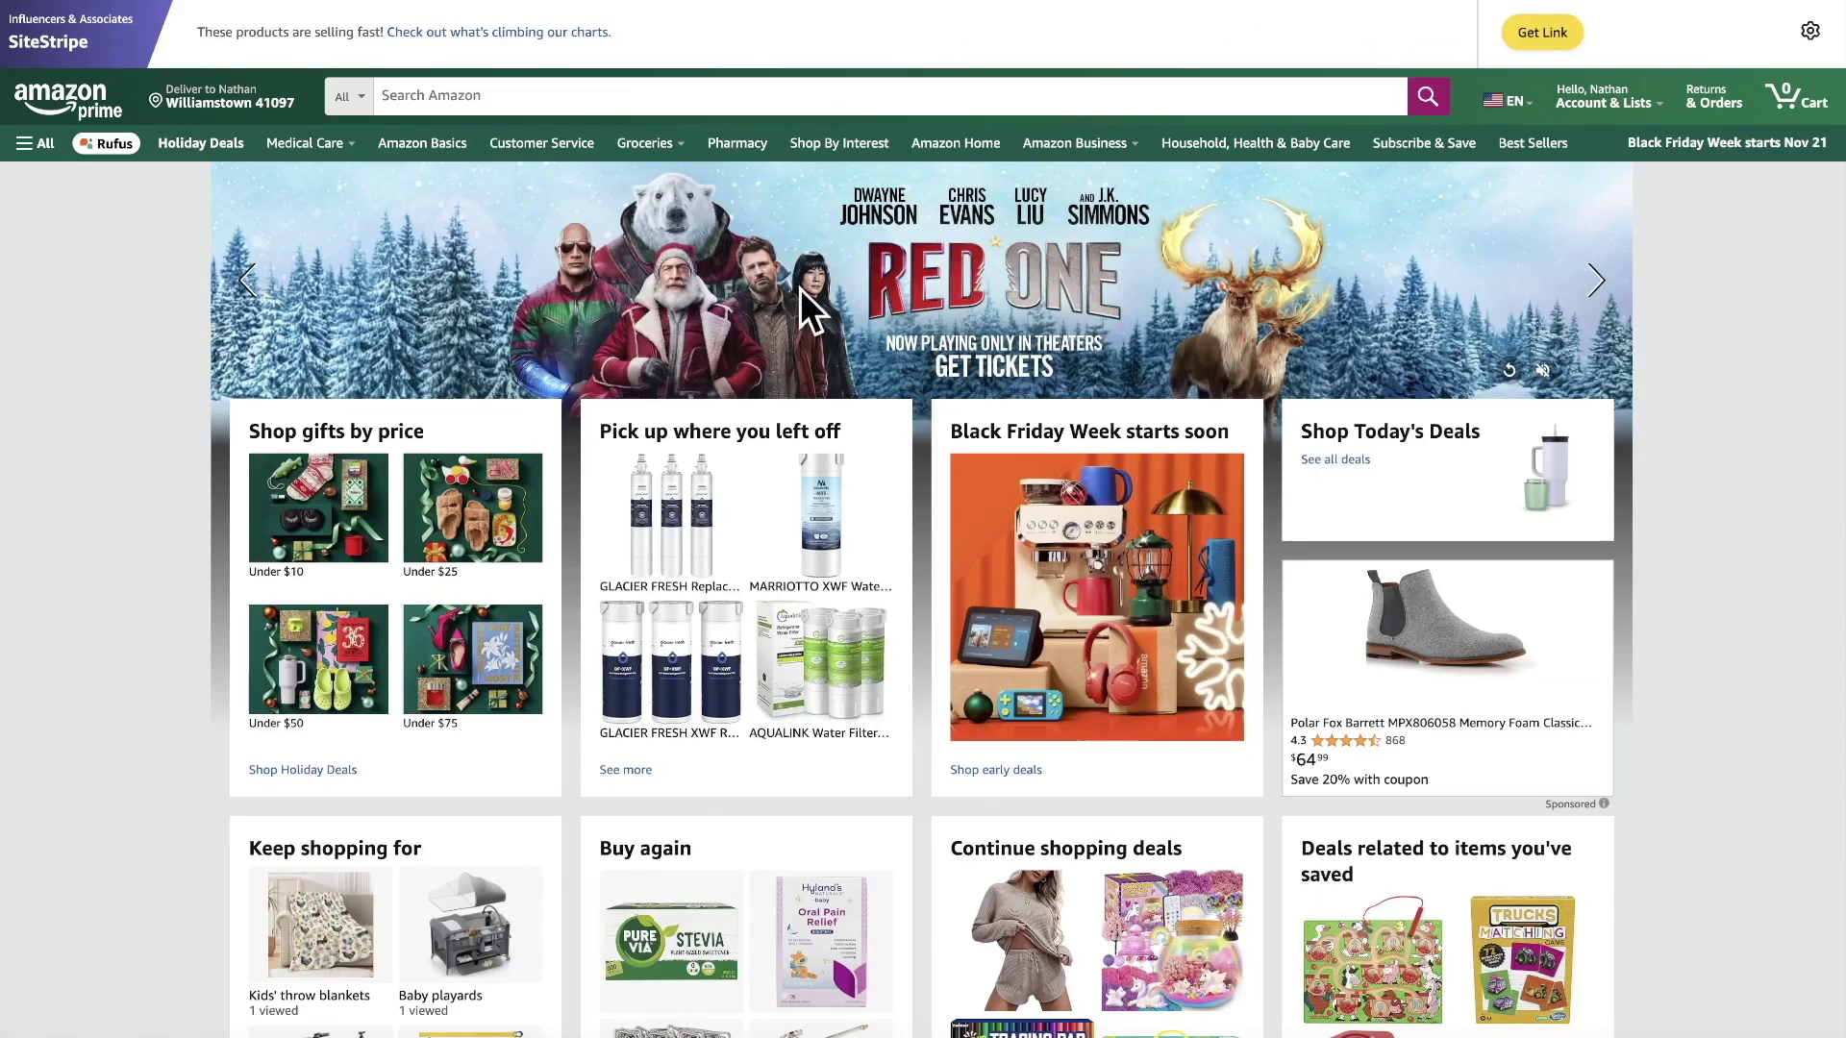
# Switch to the Amazon home page and find the Become an Affiliate link in the footer.
pyautogui.scroll(-5, 794, 329)
pyautogui.scroll(-20, 794, 329)
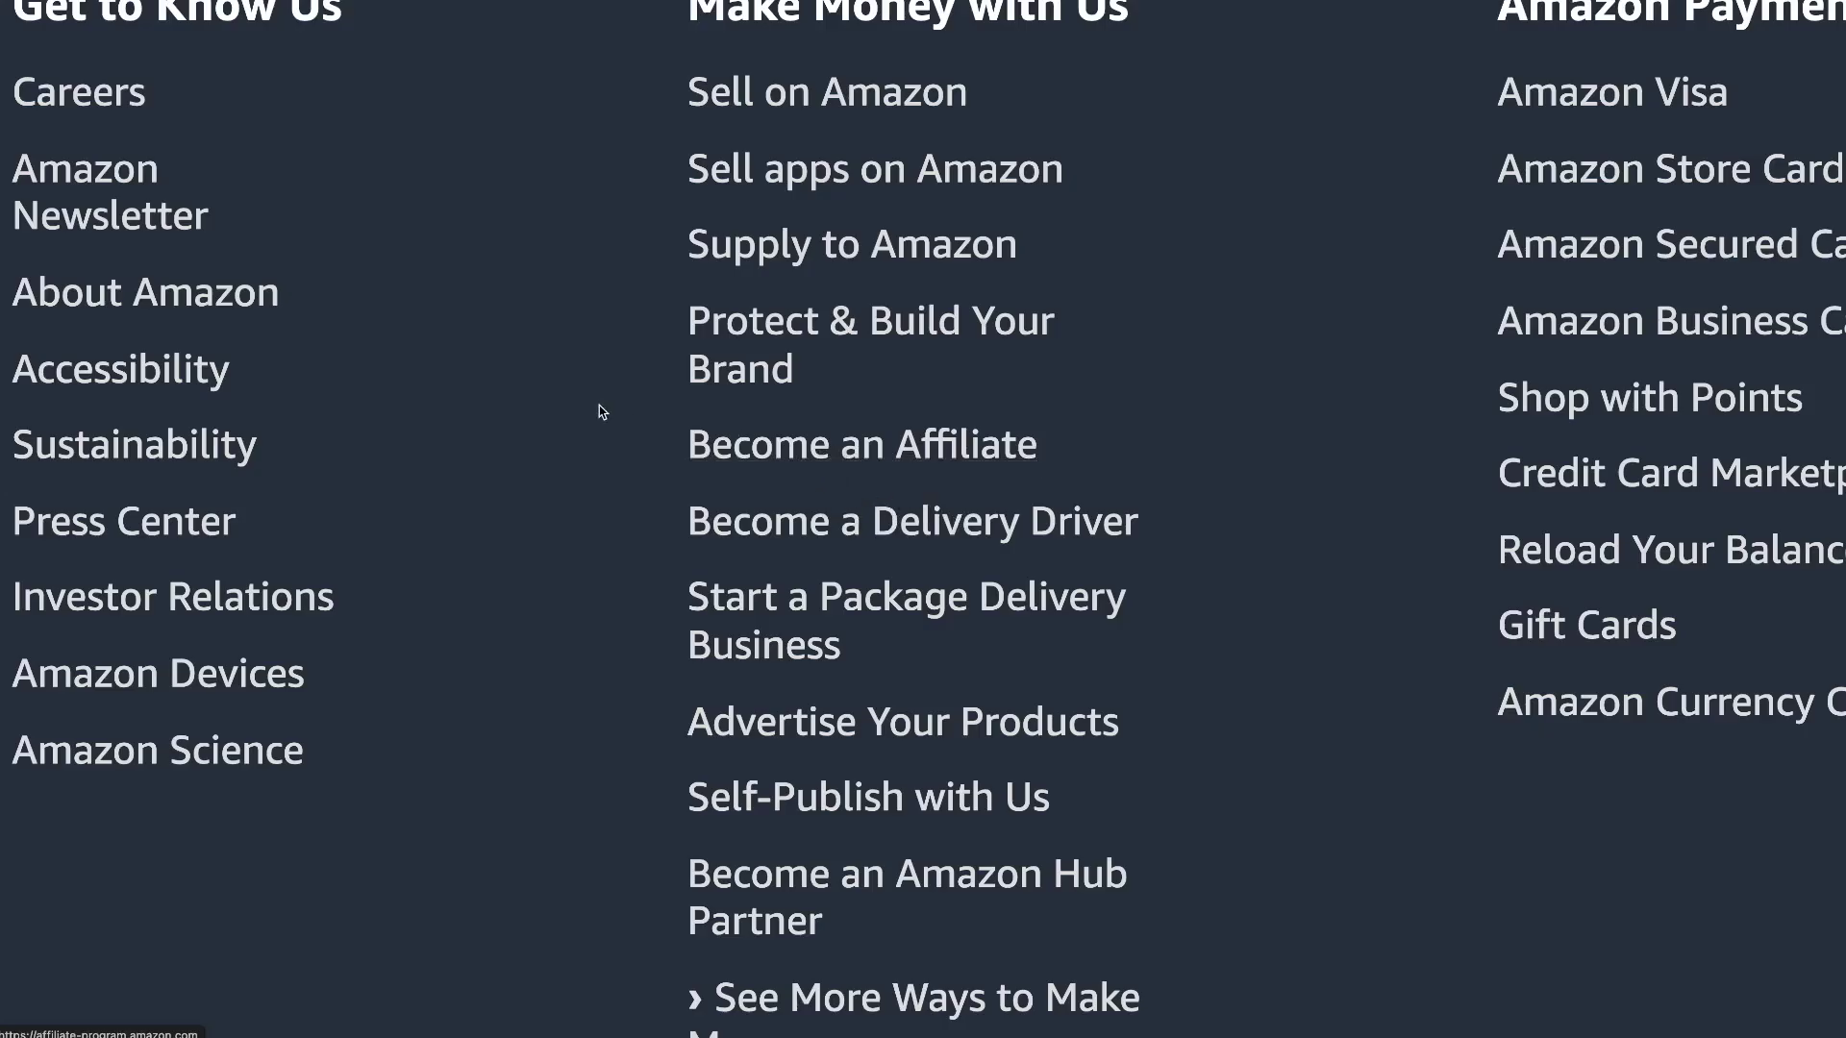
pyautogui.hotkey('ctrl', '0')
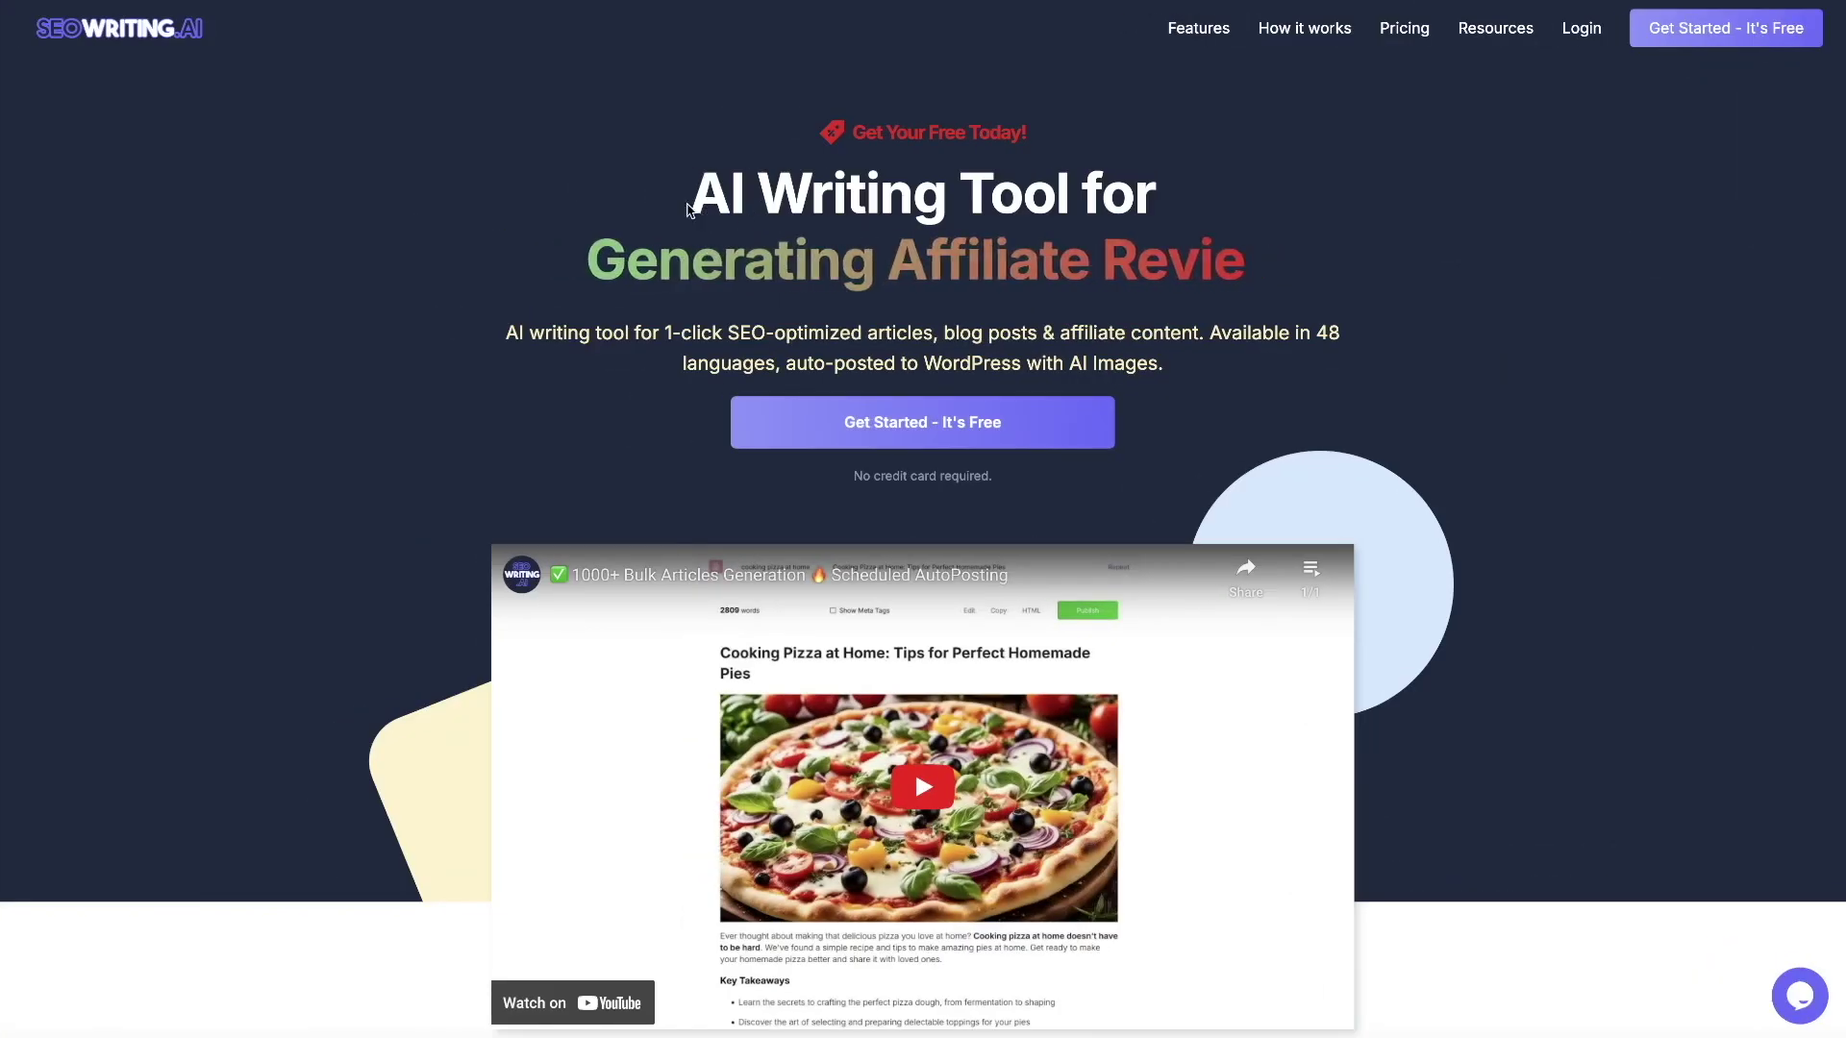
# Switch to the SEOWriting.AI home page, look over its headline and go to the pricing plans.
pyautogui.moveTo(692, 193); pyautogui.dragTo(1180, 194)
pyautogui.click(1191, 190)
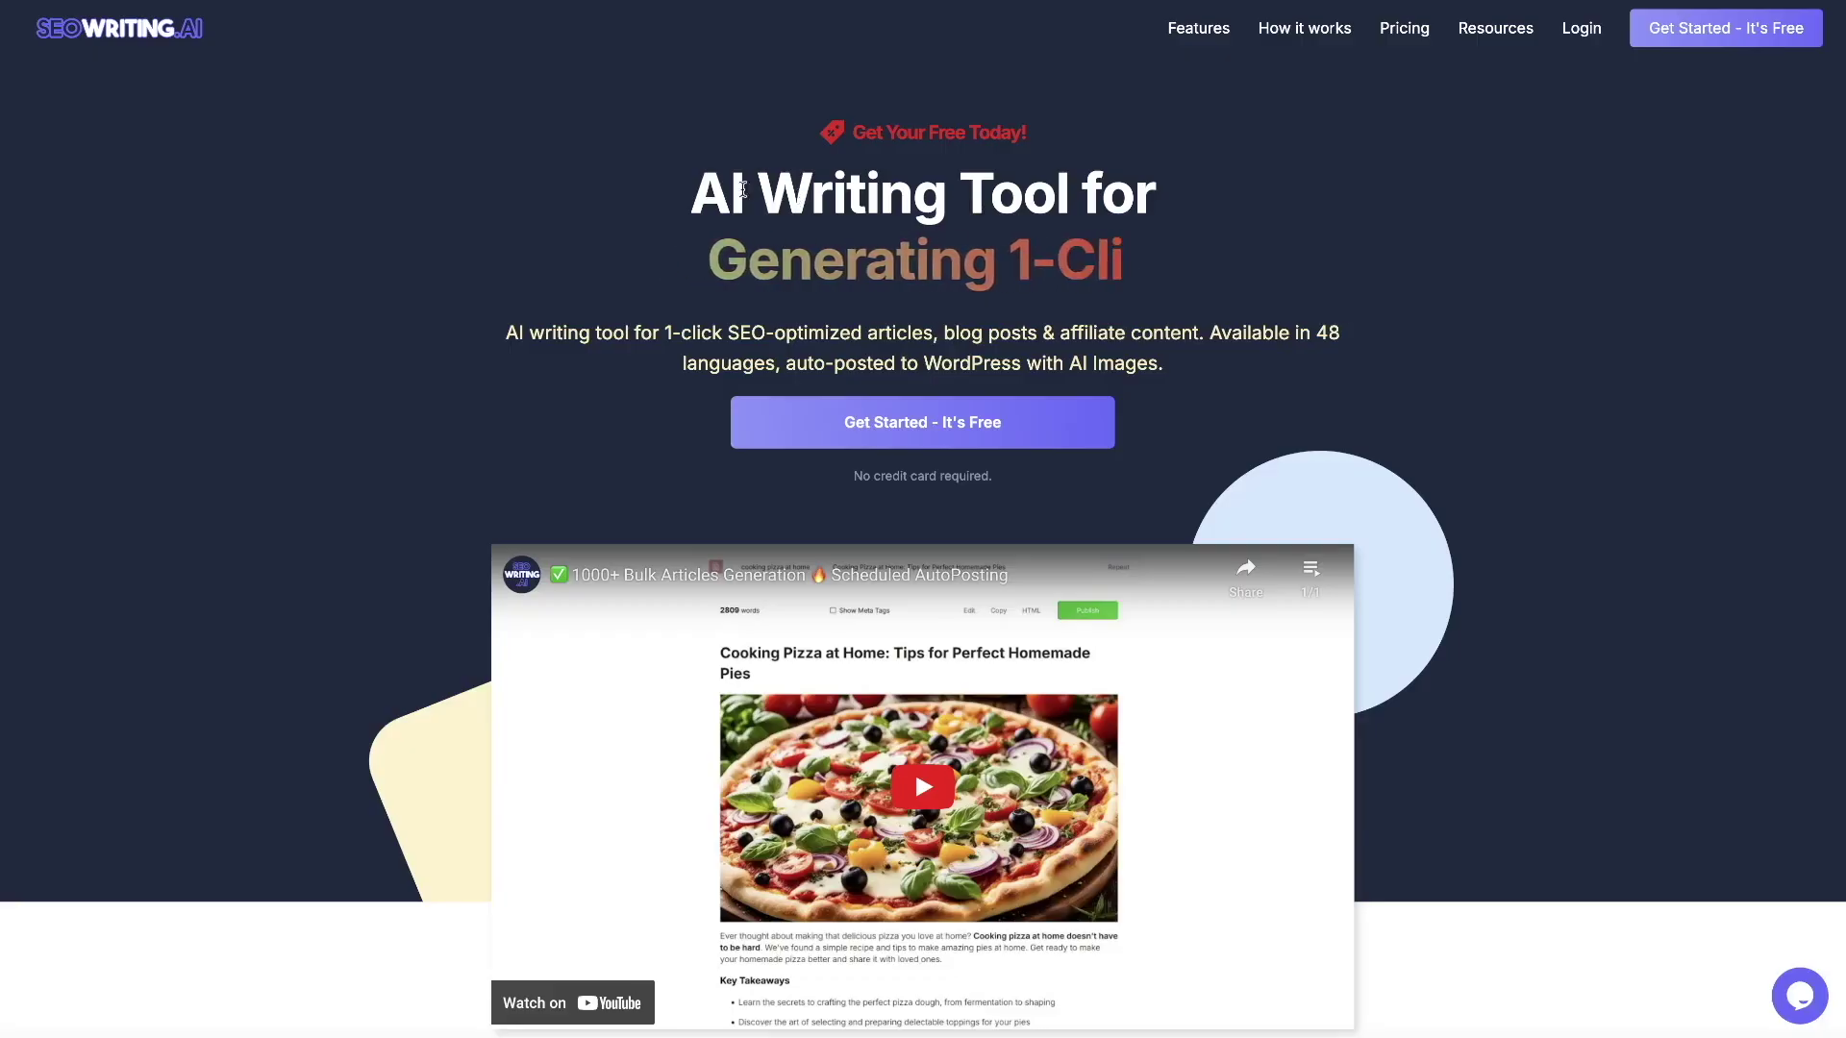
pyautogui.moveTo(692, 196); pyautogui.dragTo(1228, 195)
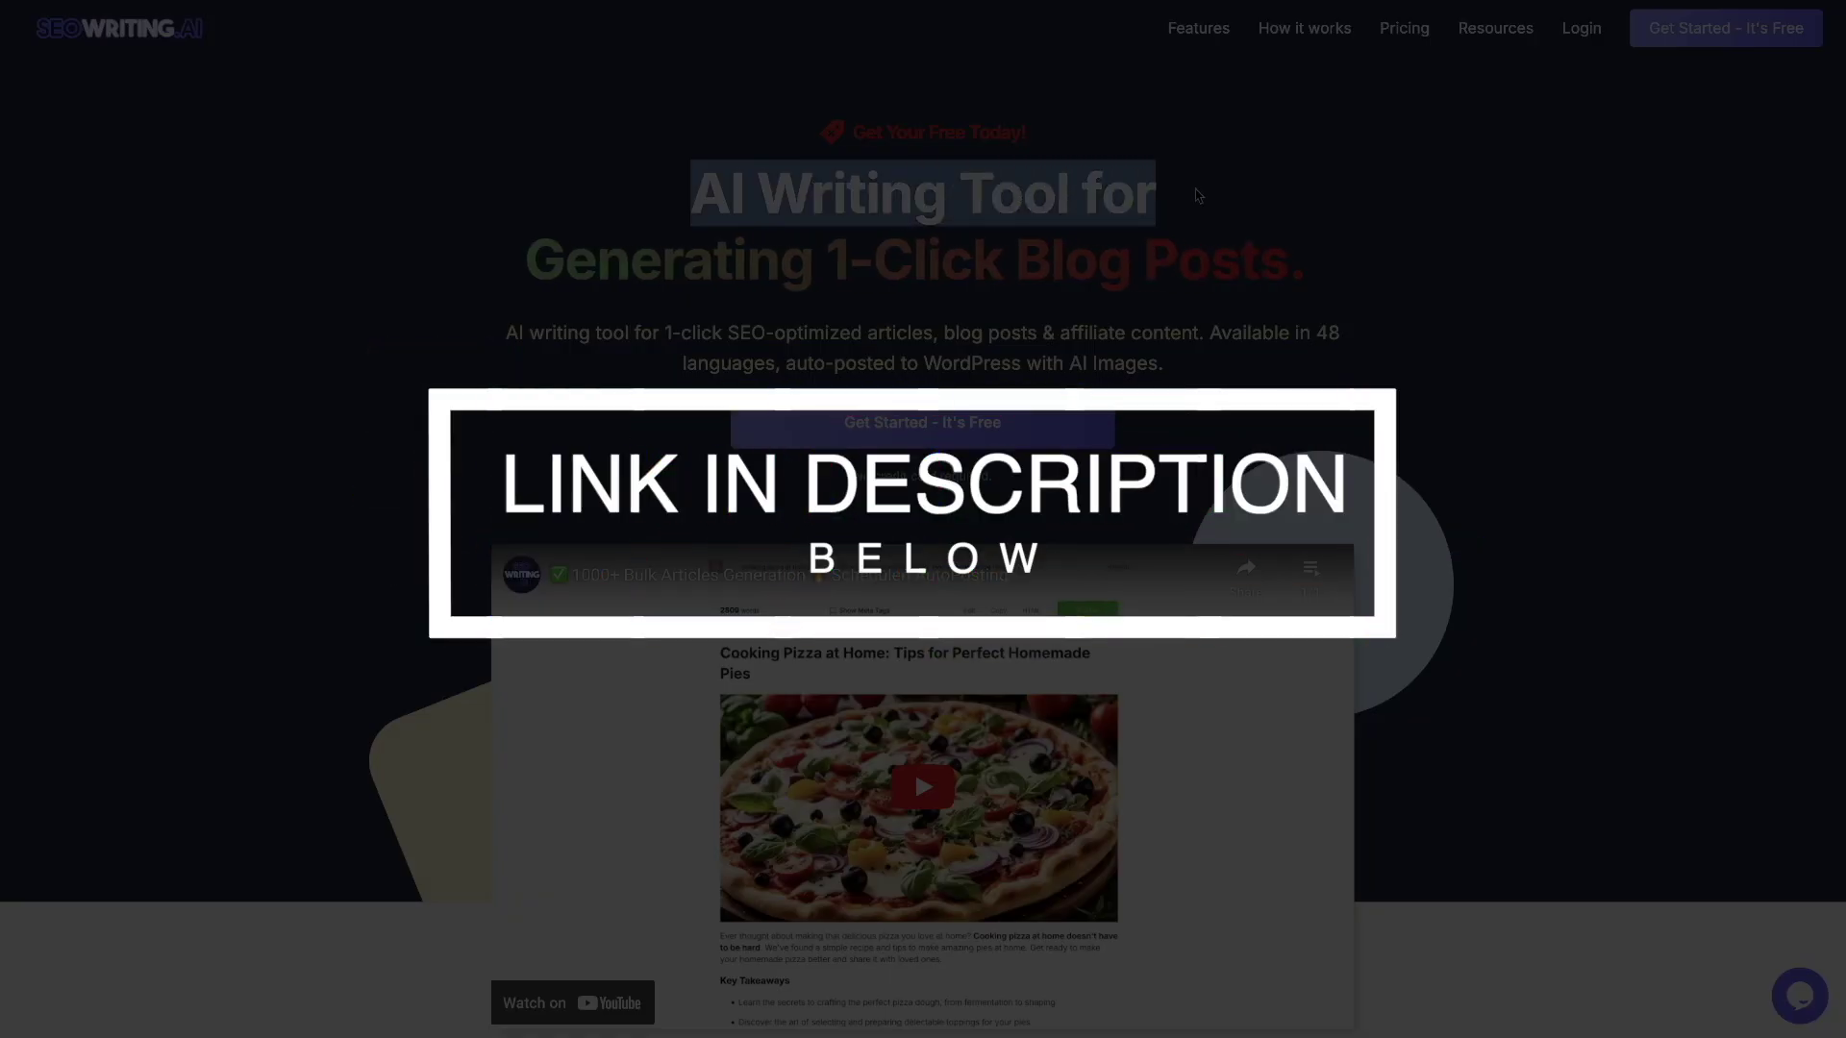
pyautogui.click(1199, 195)
pyautogui.click(1392, 39)
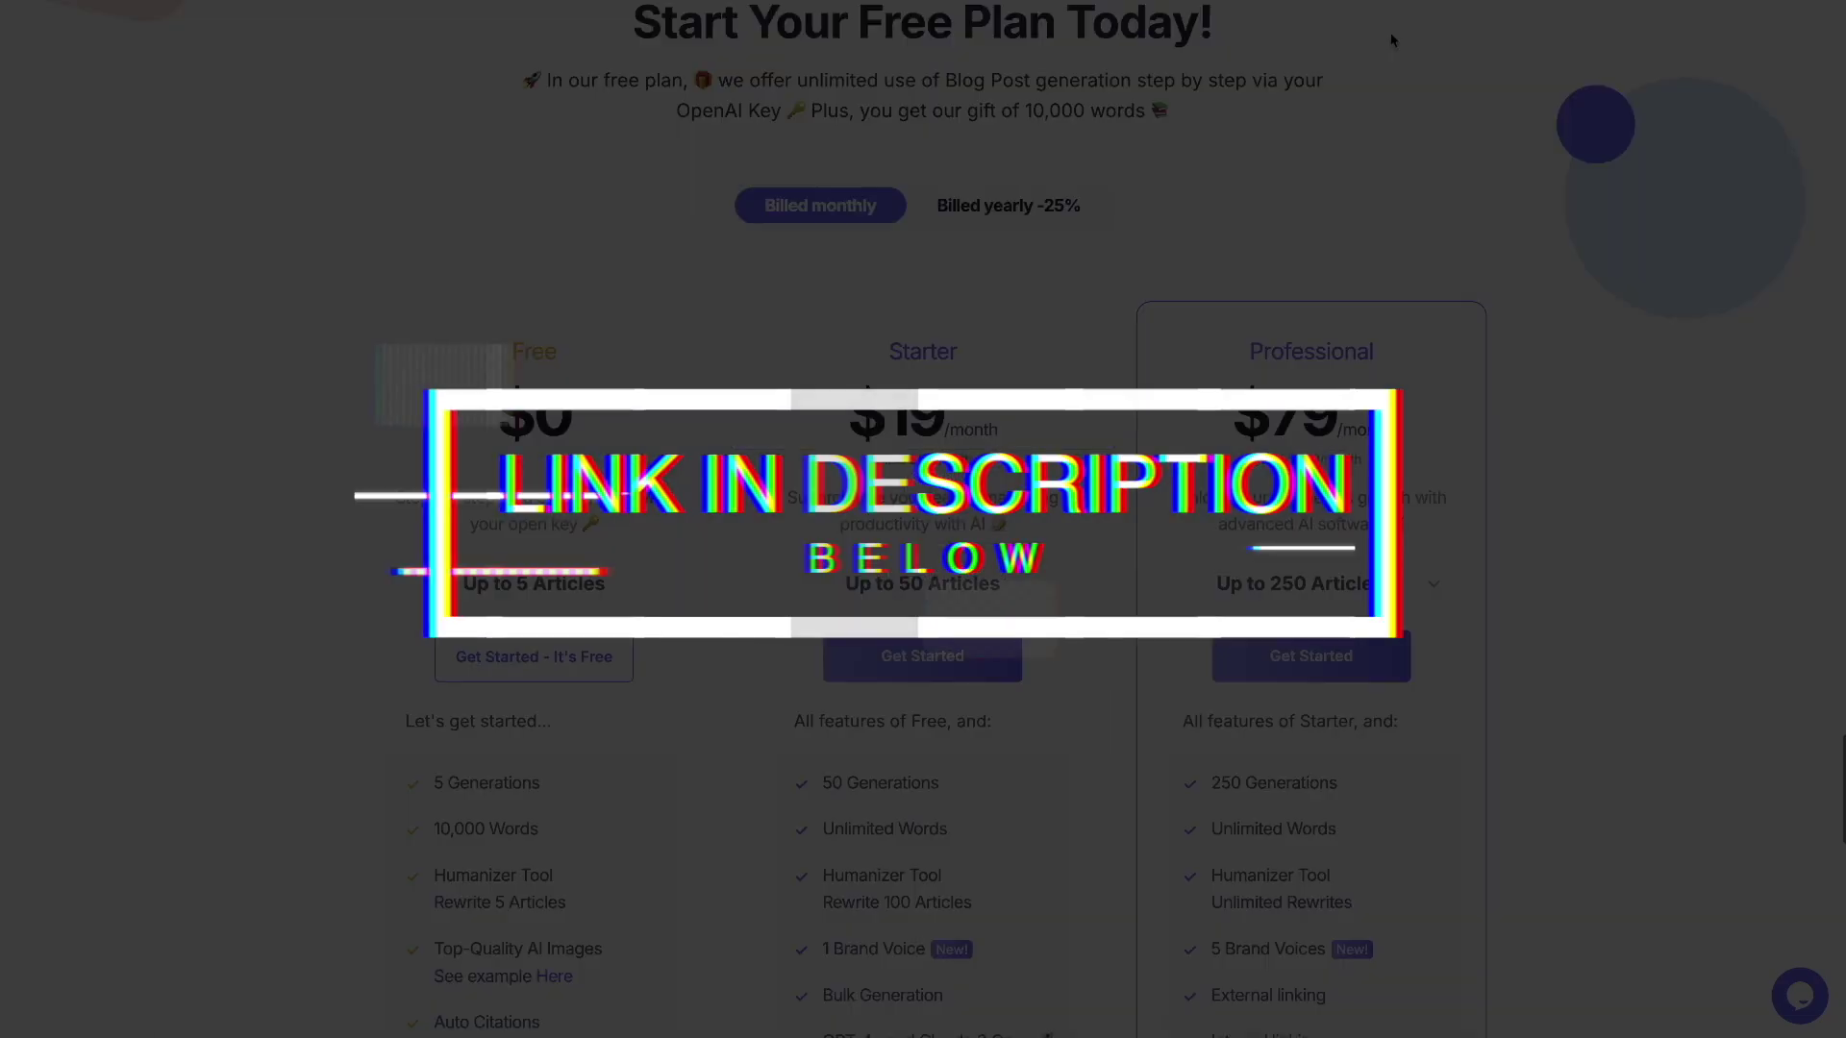
# Compare the price and article allowance of the Free and Starter plans, then return toward the page's beginning.
pyautogui.scroll(-2, 726, 294)
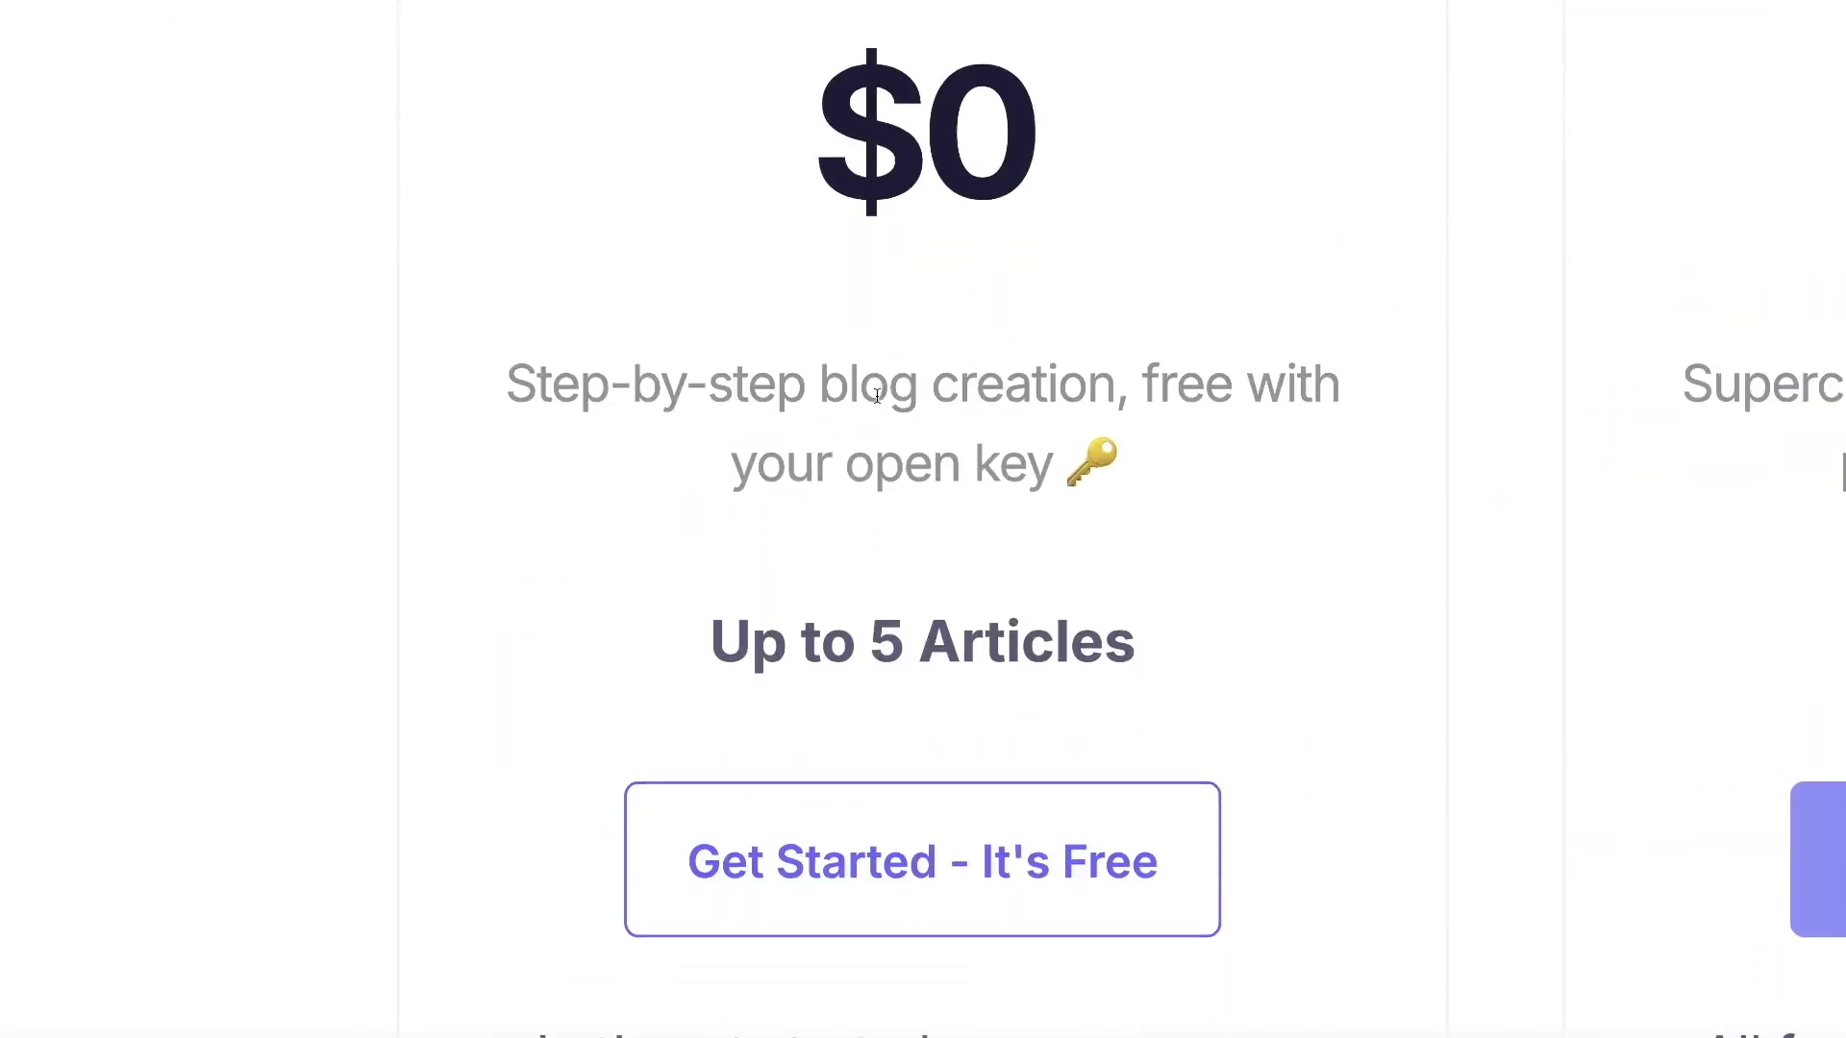
pyautogui.moveTo(708, 602); pyautogui.dragTo(1232, 614)
pyautogui.click(1153, 578)
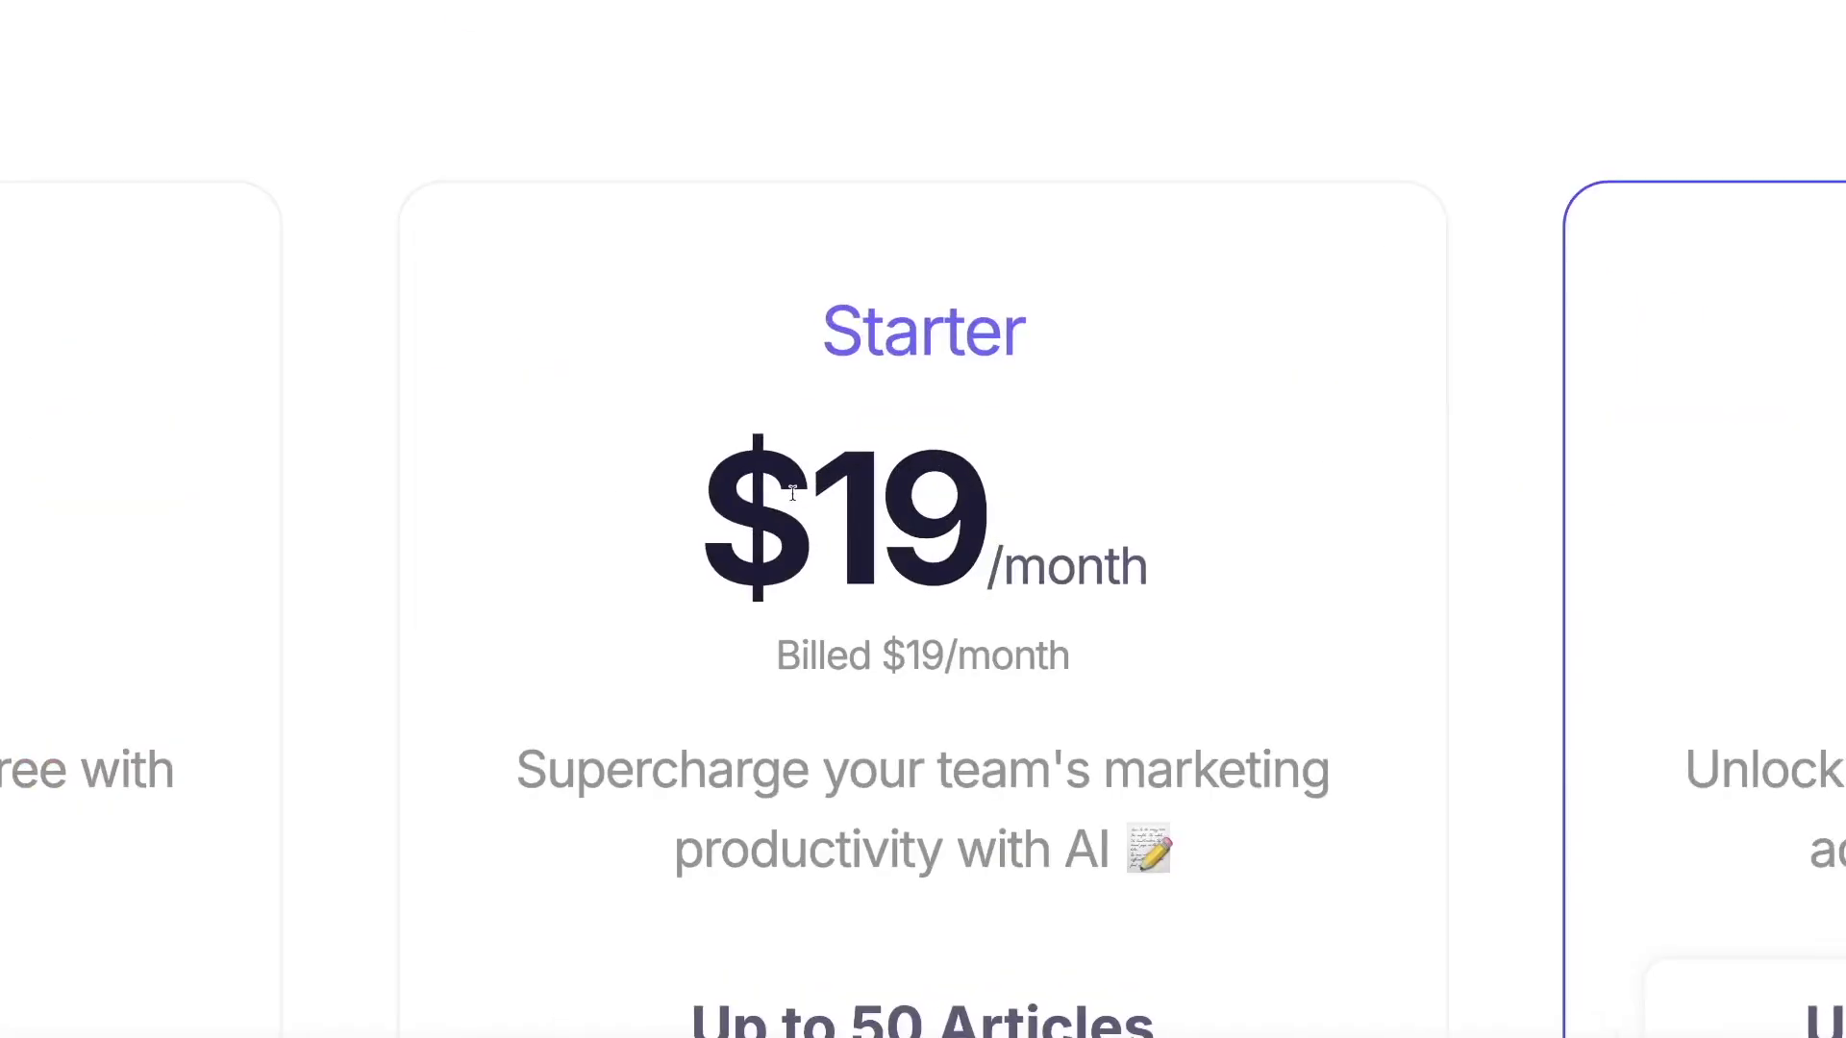
pyautogui.moveTo(792, 493); pyautogui.dragTo(1047, 494)
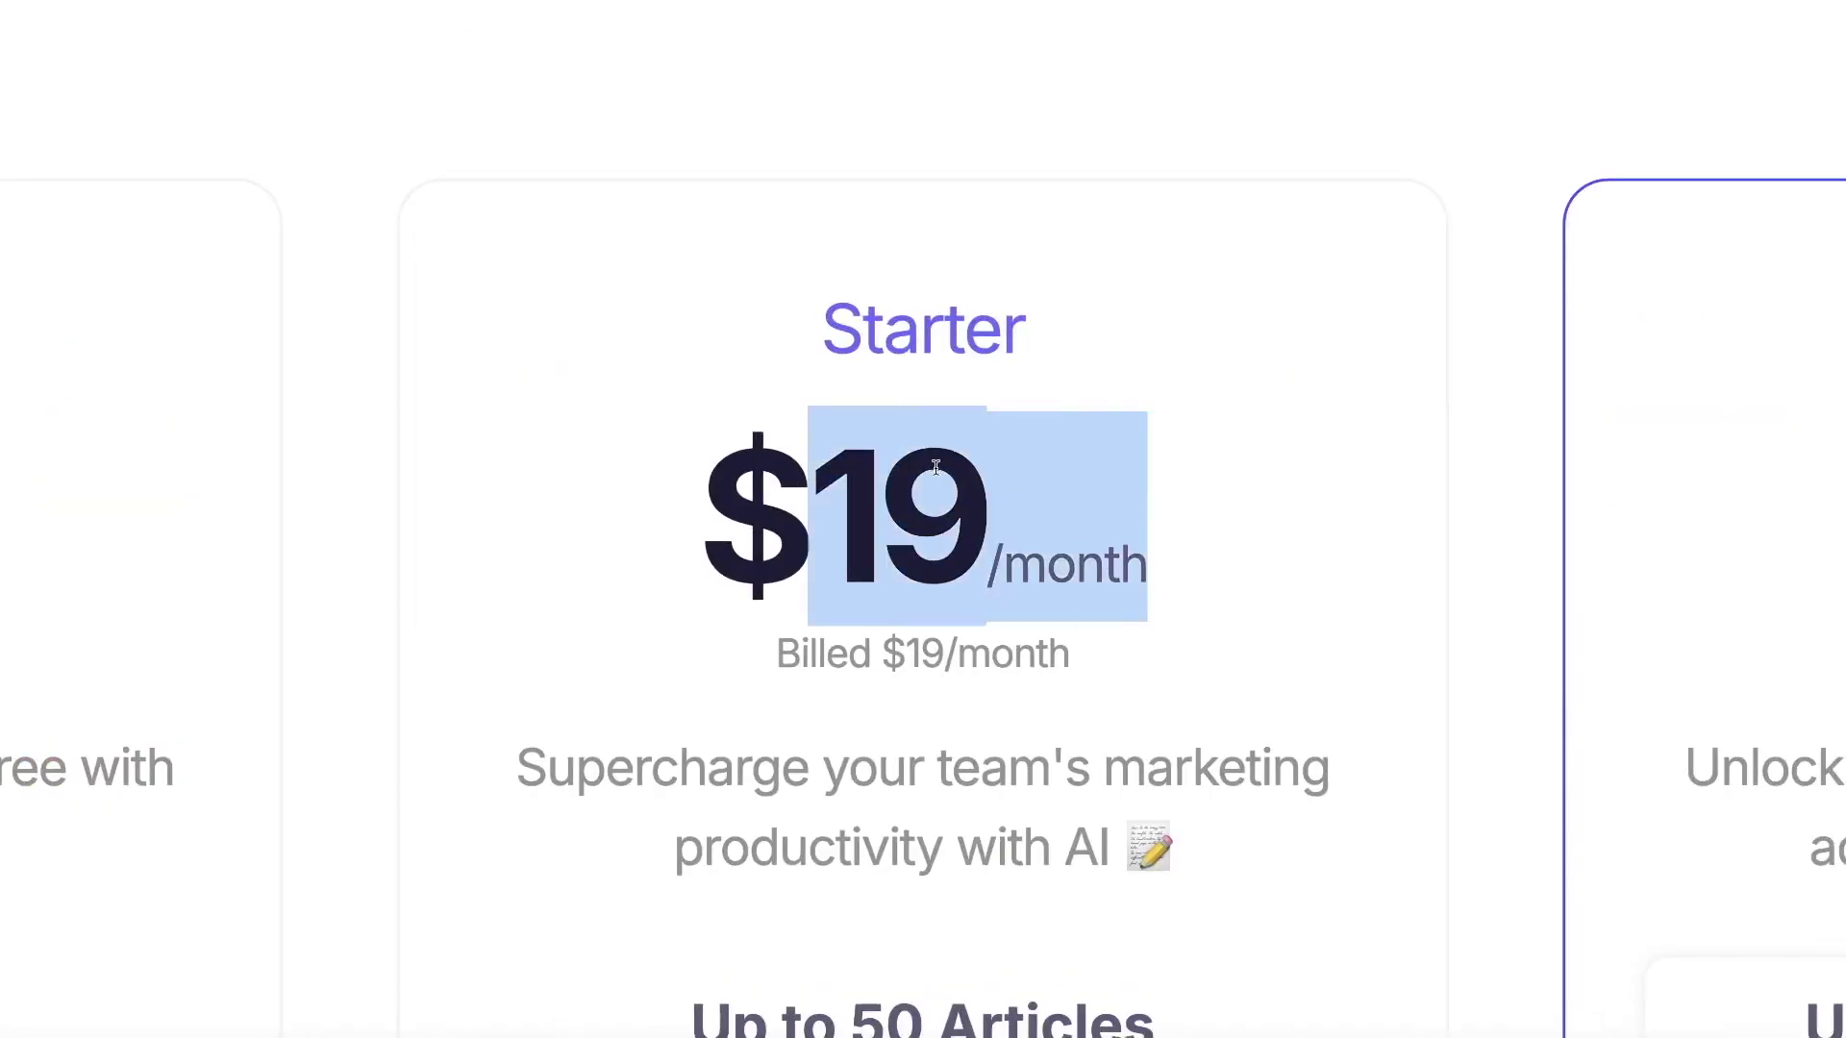
pyautogui.moveTo(691, 463); pyautogui.dragTo(1169, 473)
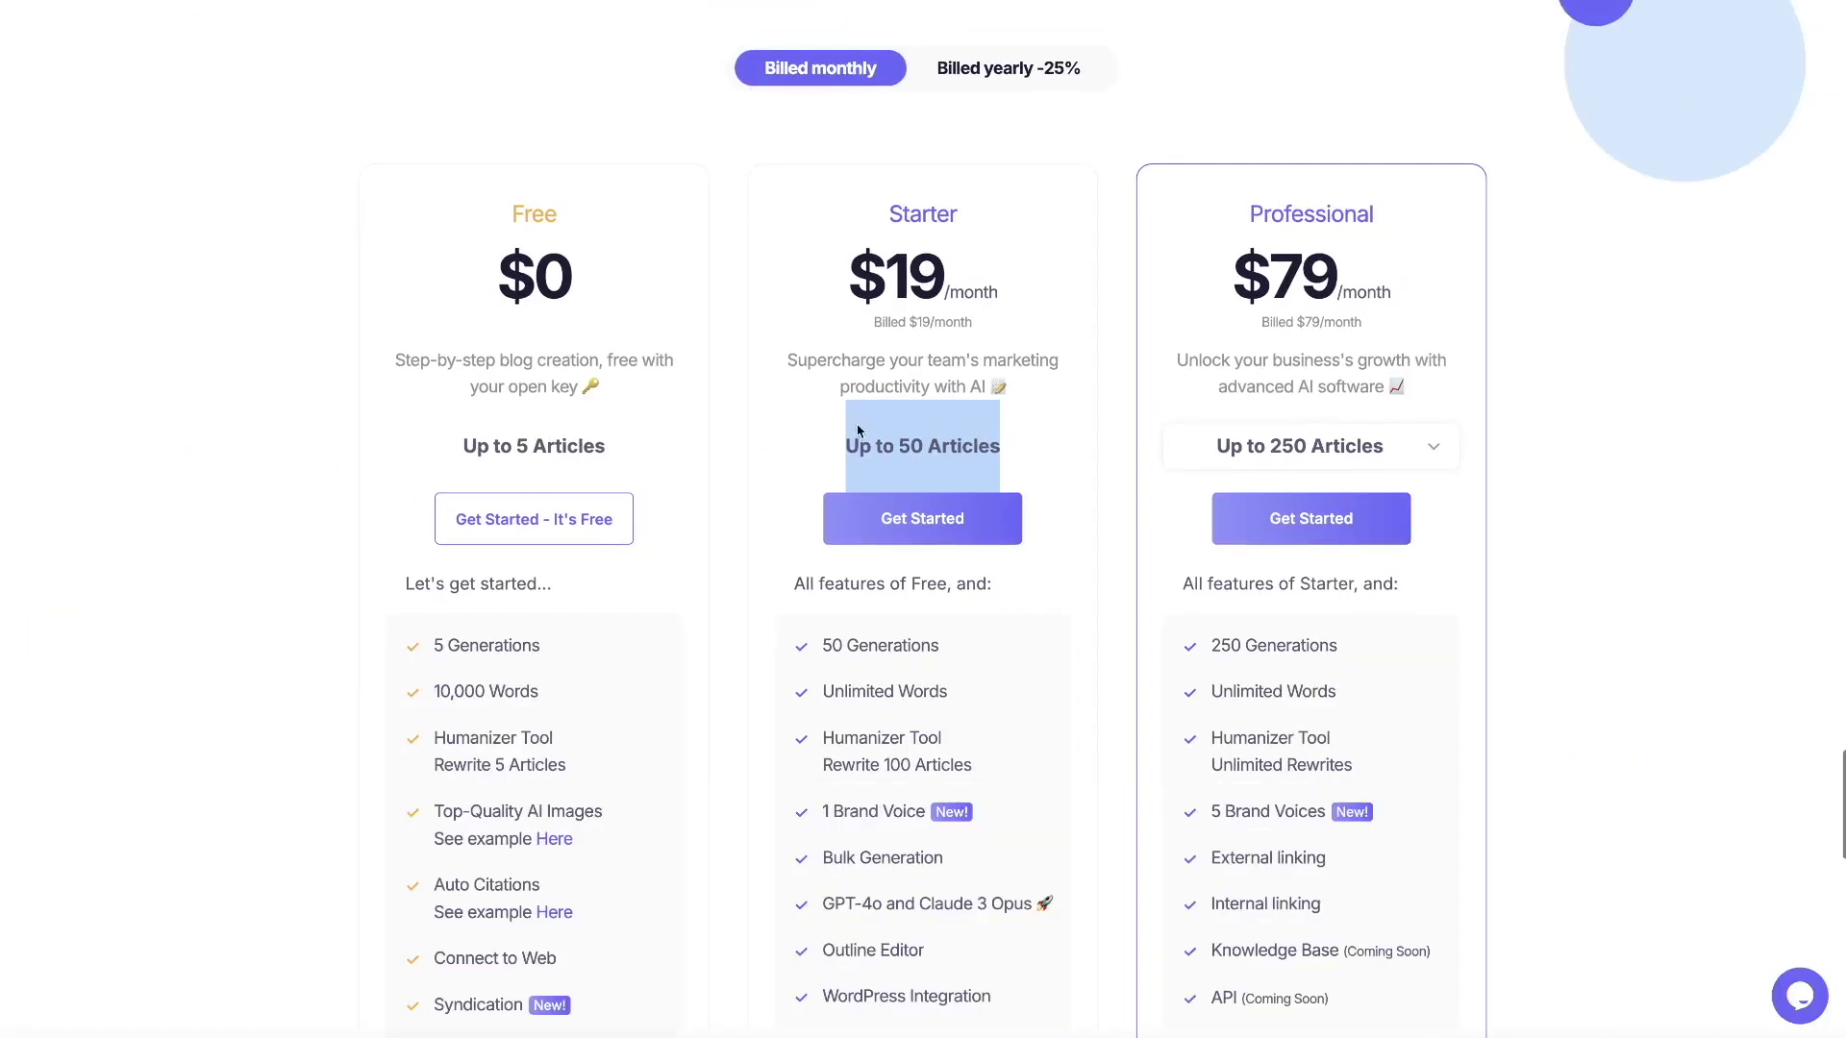
pyautogui.click(551, 355)
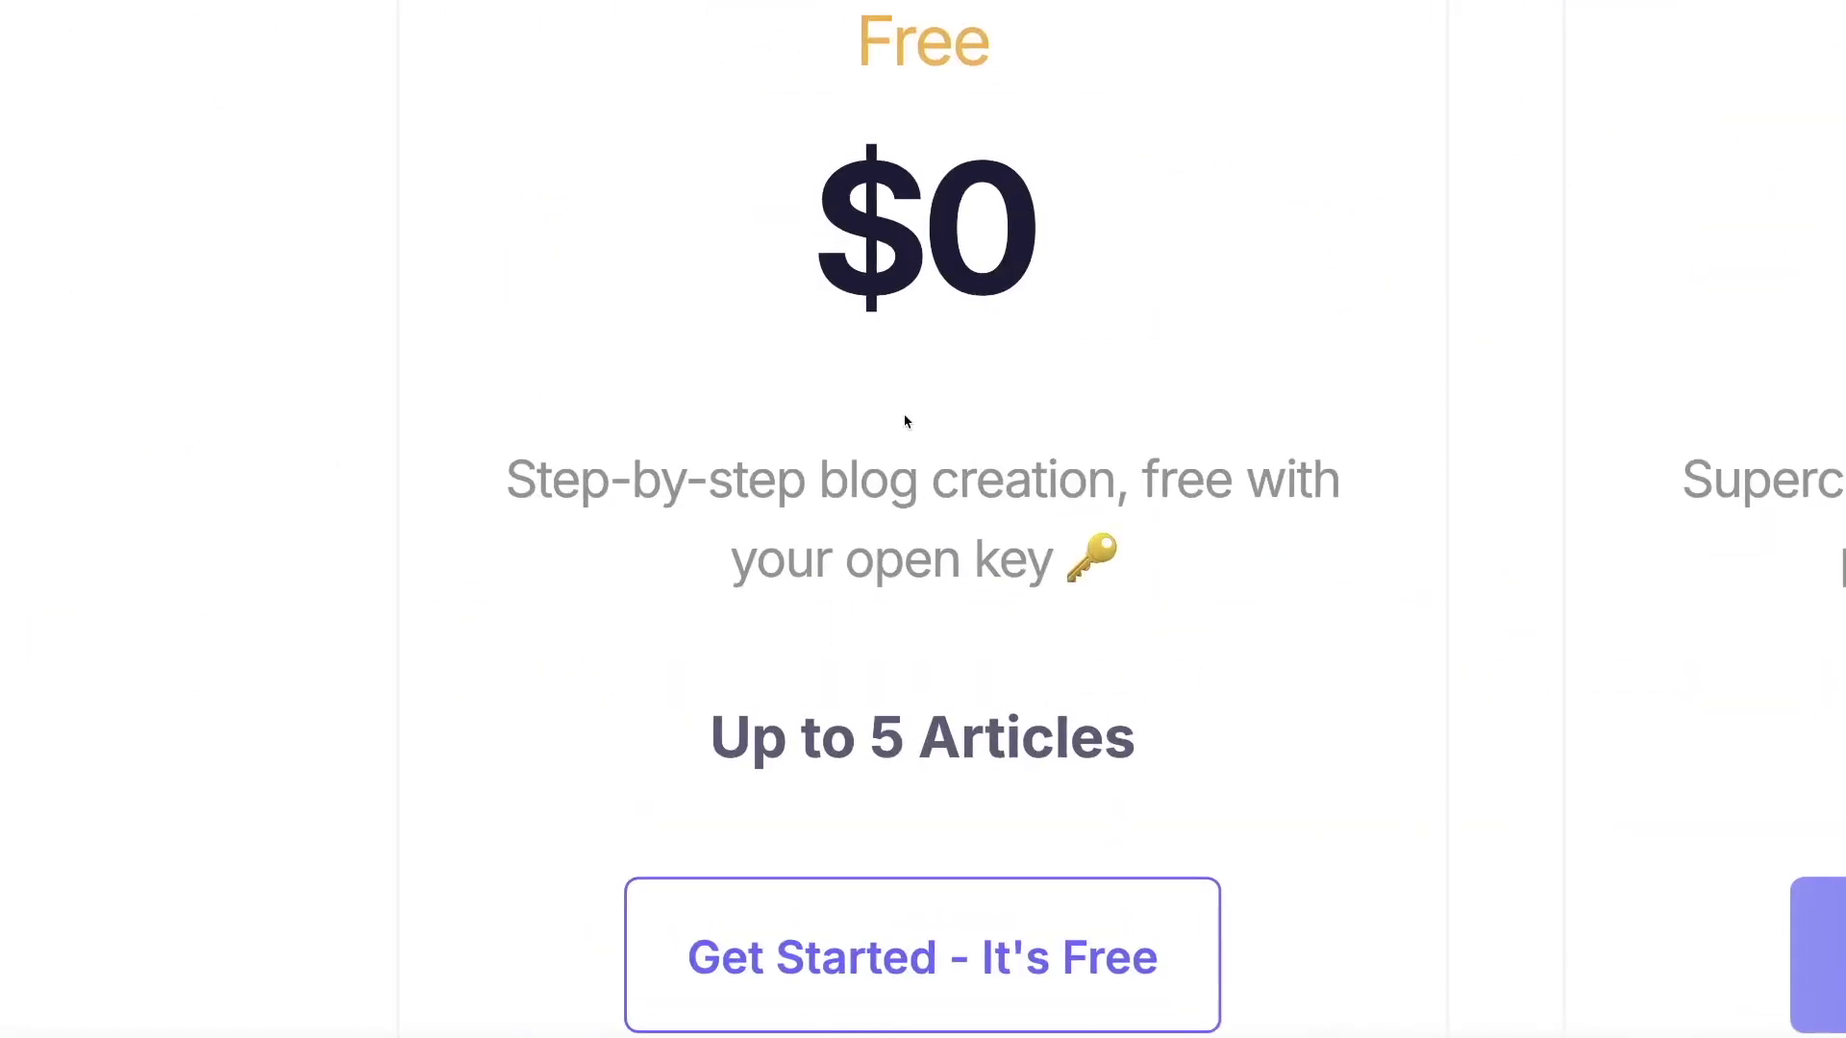
pyautogui.scroll(20, 734, 377)
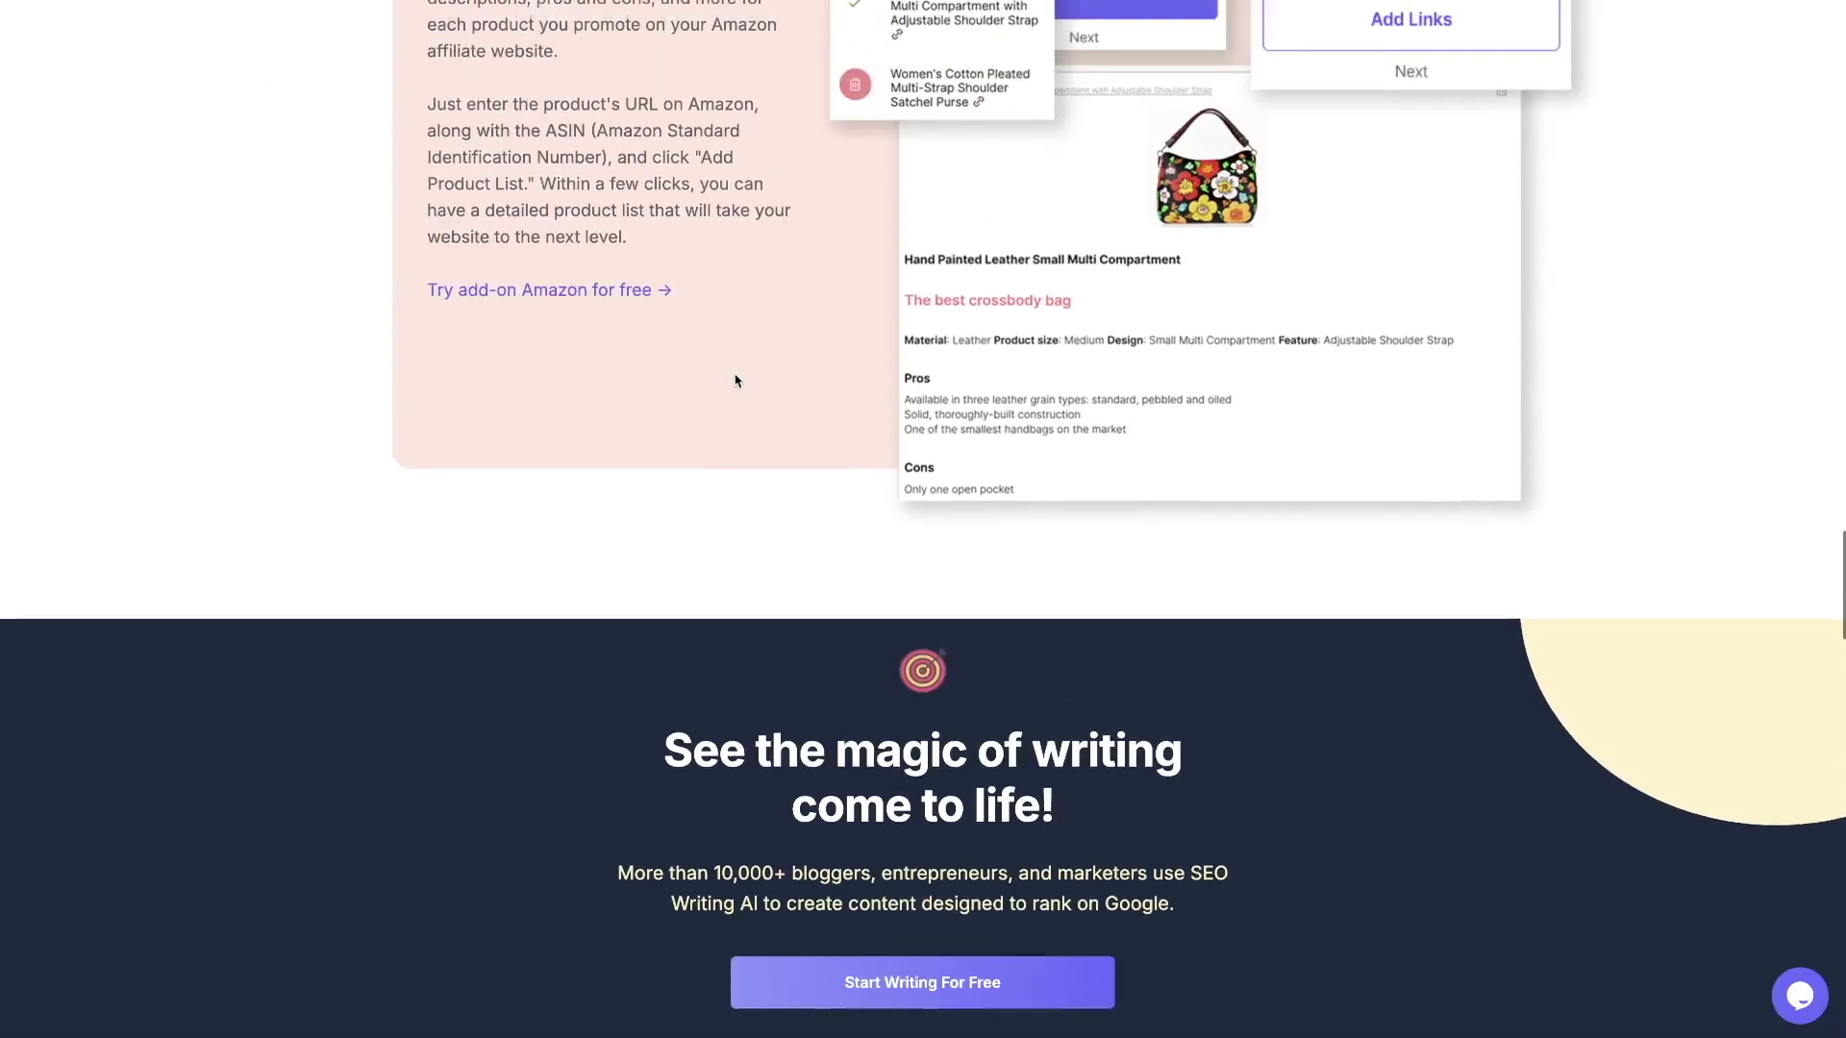
pyautogui.scroll(15, 784, 366)
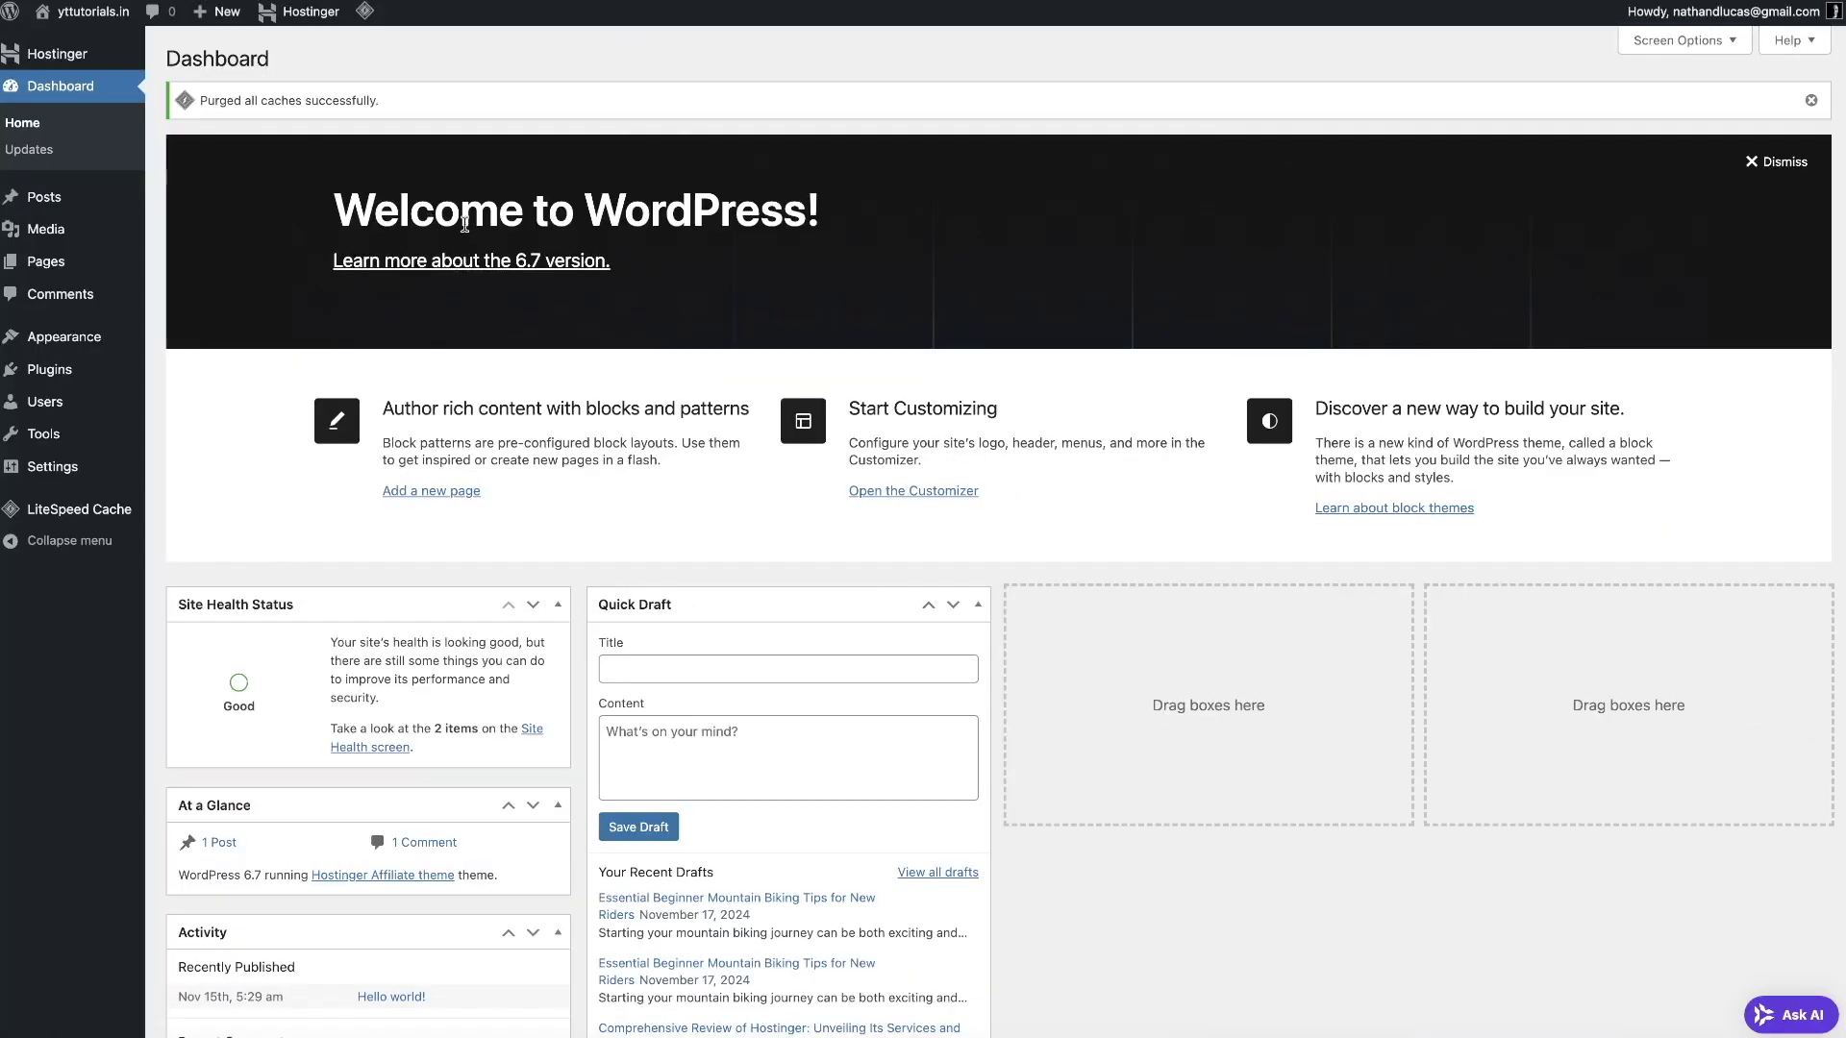
# Switch to the WordPress dashboard and look over its welcome banner.
pyautogui.moveTo(338, 203); pyautogui.dragTo(869, 217)
pyautogui.click(730, 351)
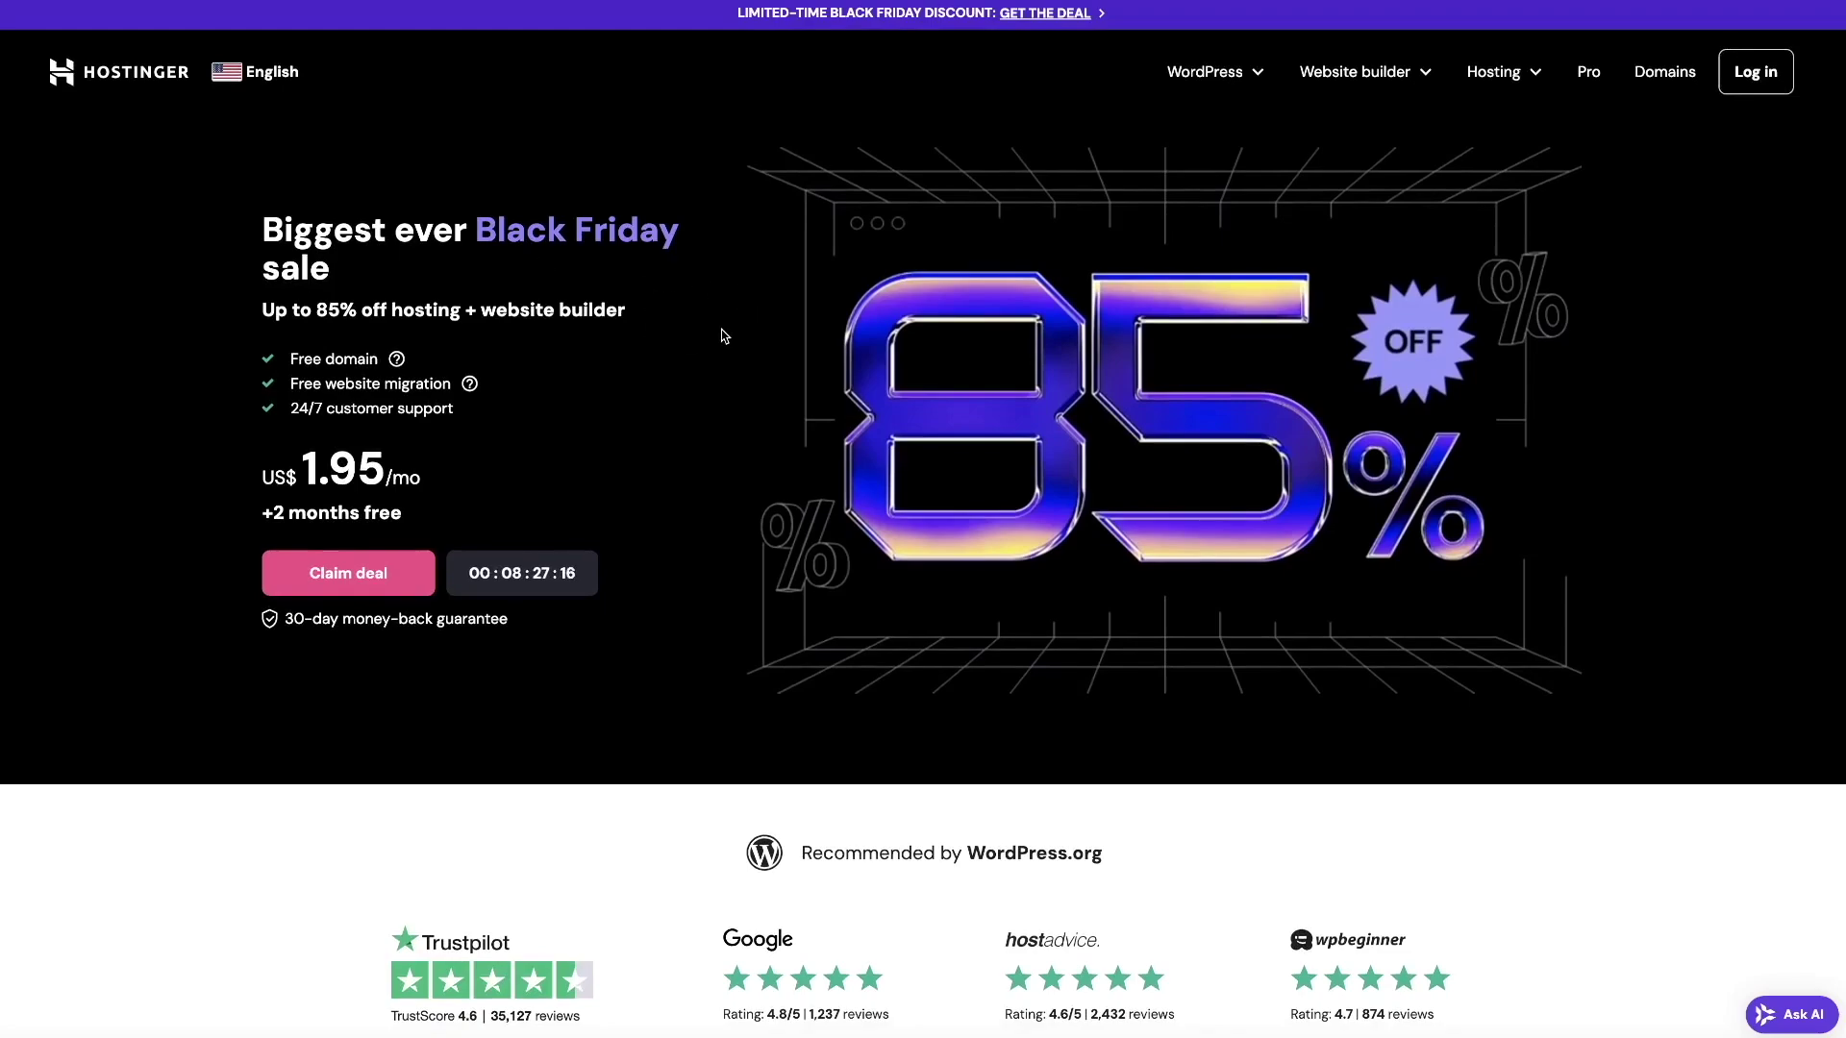
# Switch to the Hostinger site, review its hosting plans and highlight the Business plan's name.
pyautogui.scroll(-5, 777, 402)
pyautogui.scroll(-4, 777, 402)
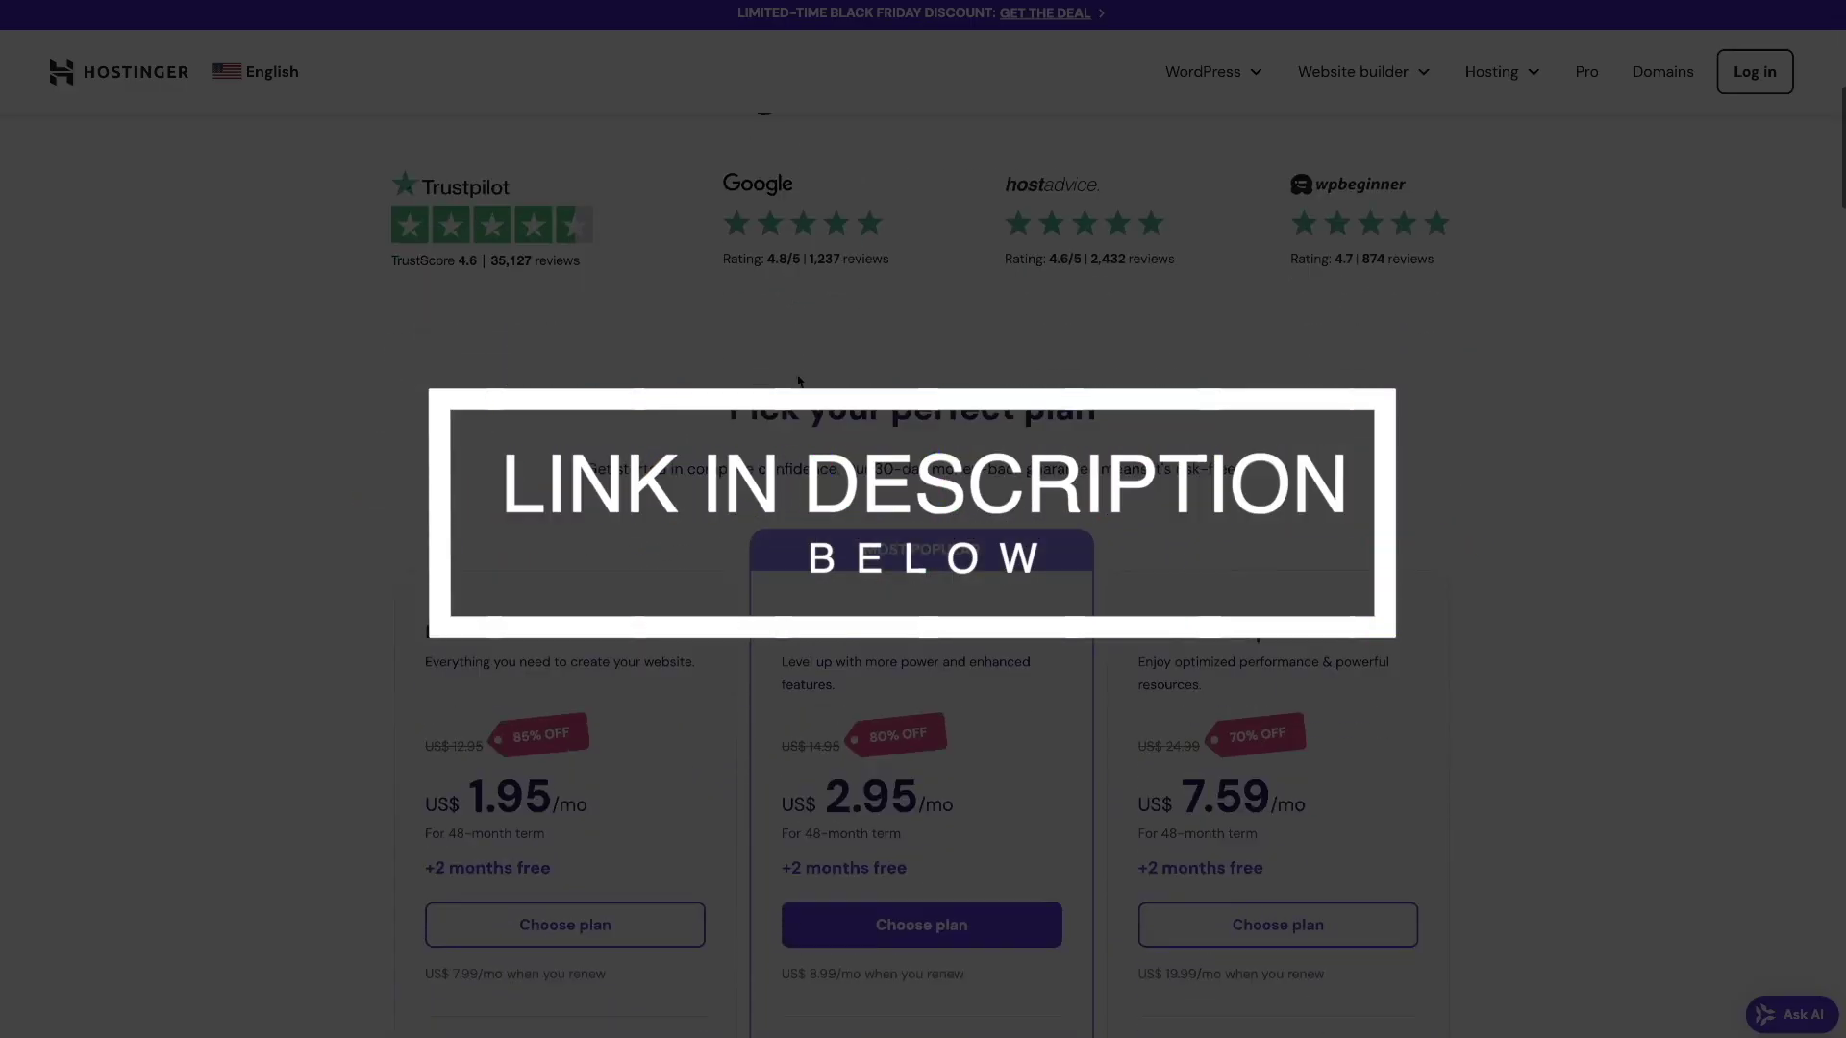
pyautogui.scroll(-1, 833, 382)
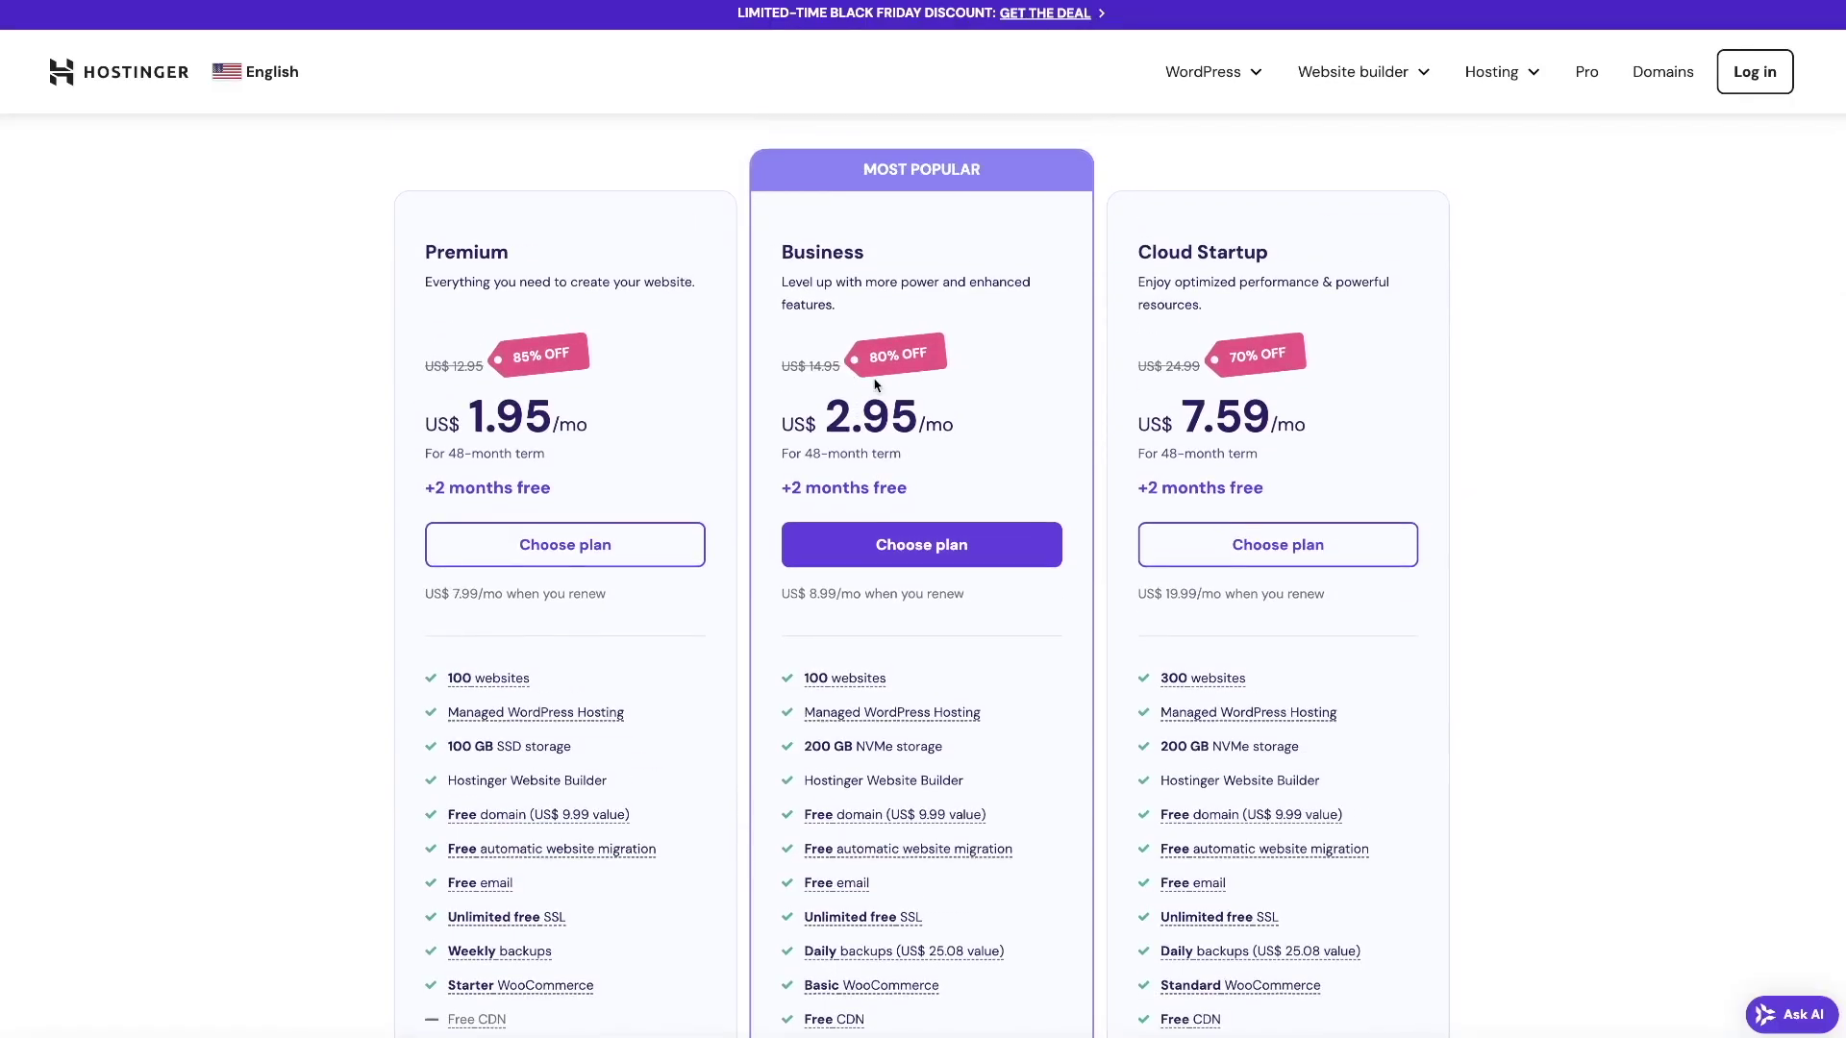
pyautogui.moveTo(783, 253); pyautogui.dragTo(888, 265)
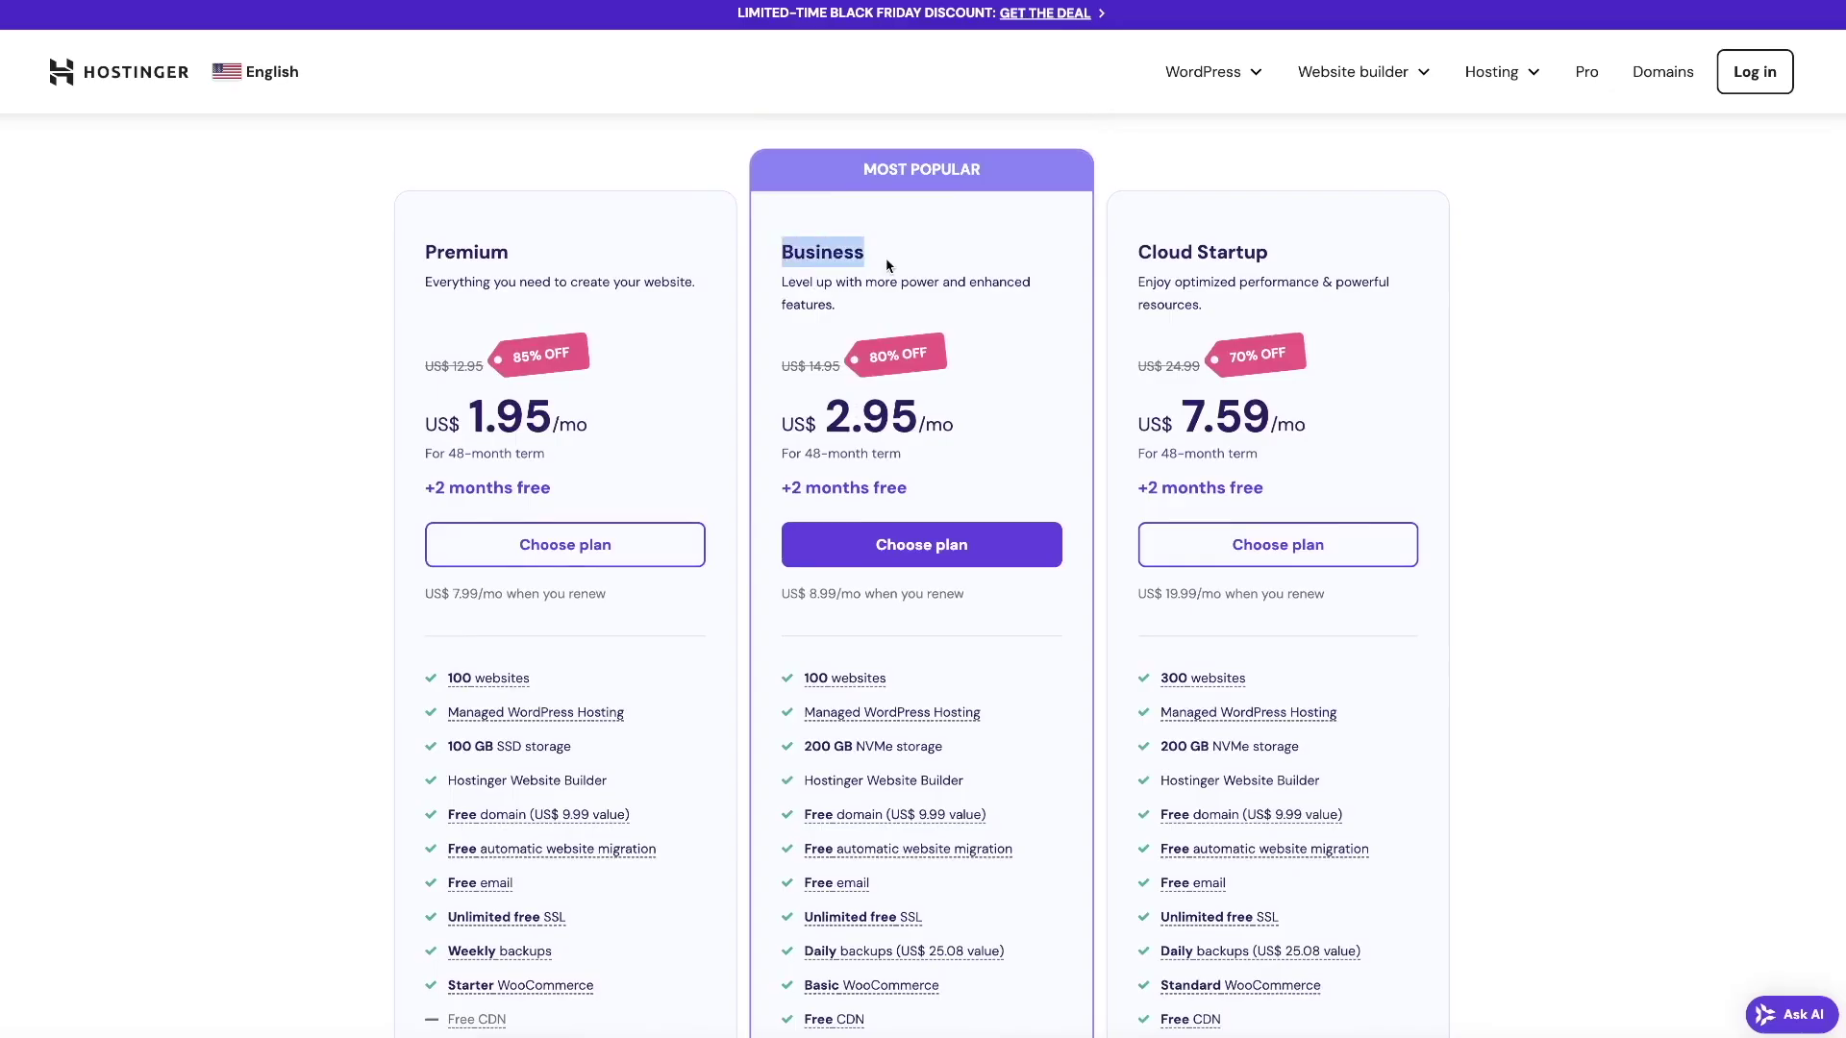
# Expand the hosting plans' full feature list, review the Business plan's WordPress features and choose that plan.
pyautogui.click(881, 302)
pyautogui.scroll(-5, 867, 346)
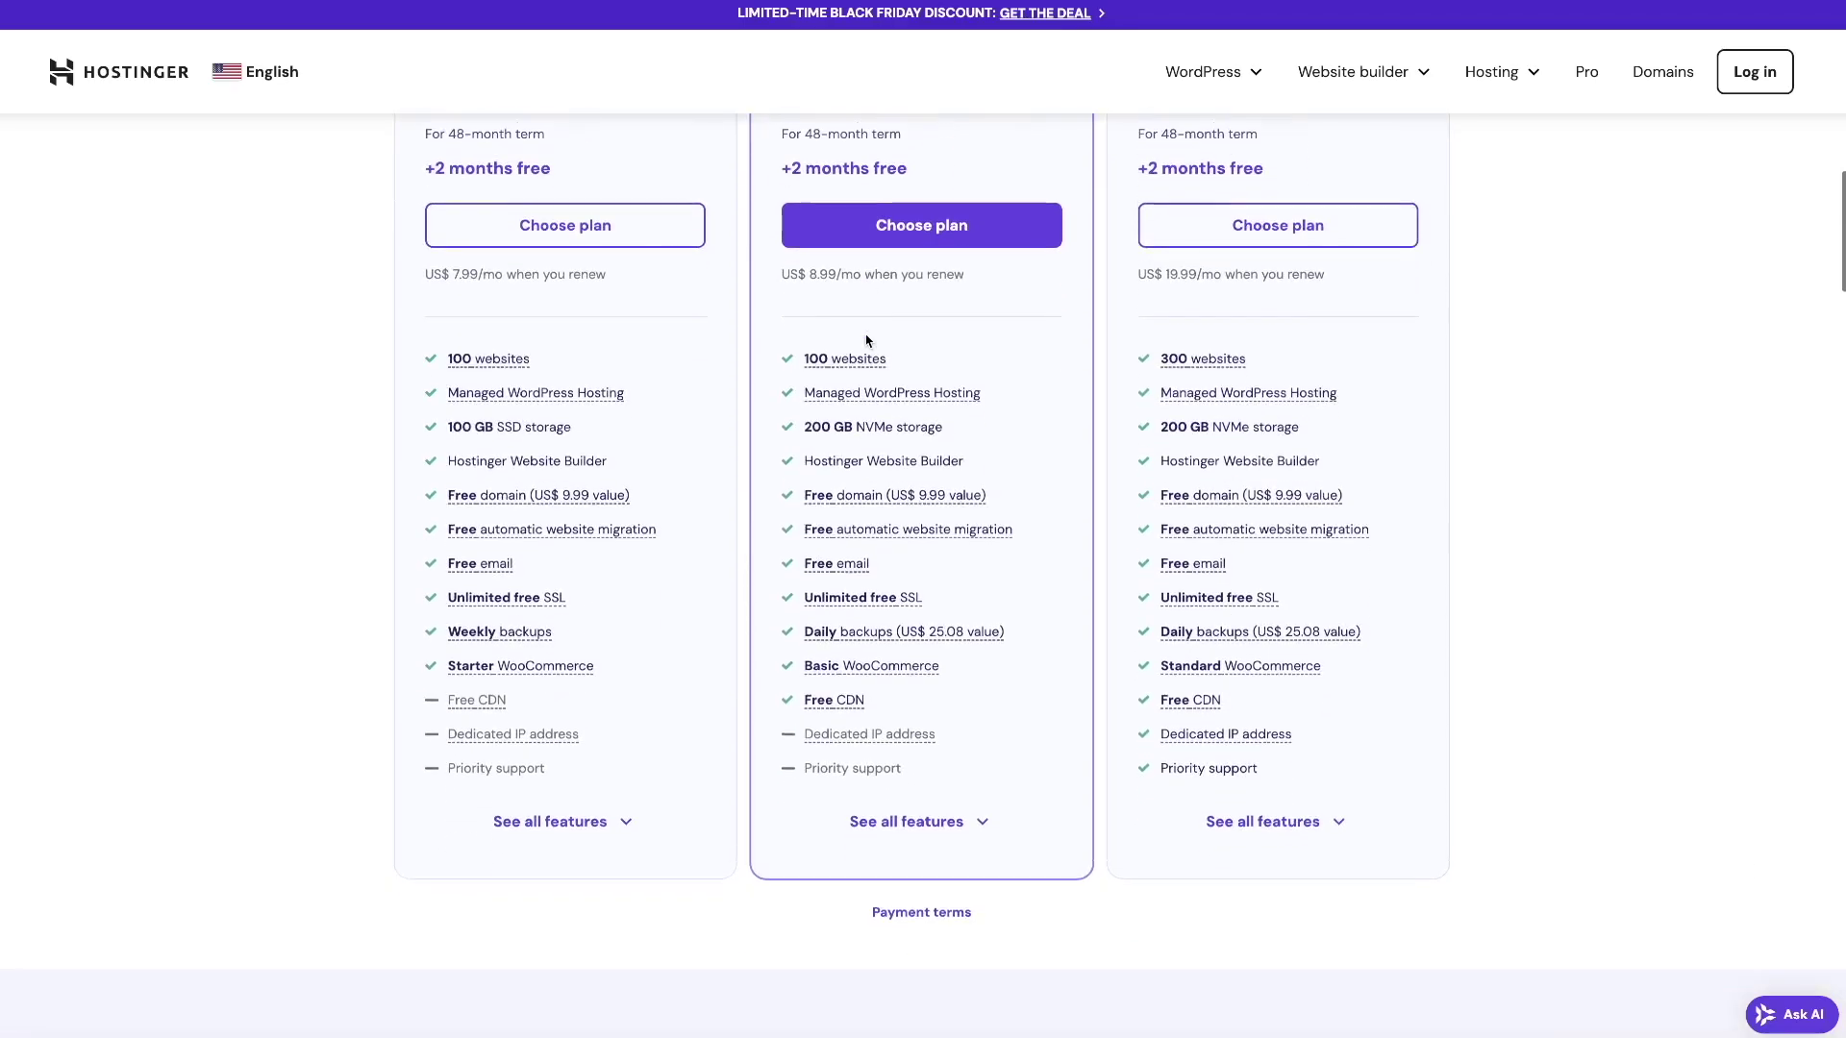
pyautogui.click(925, 590)
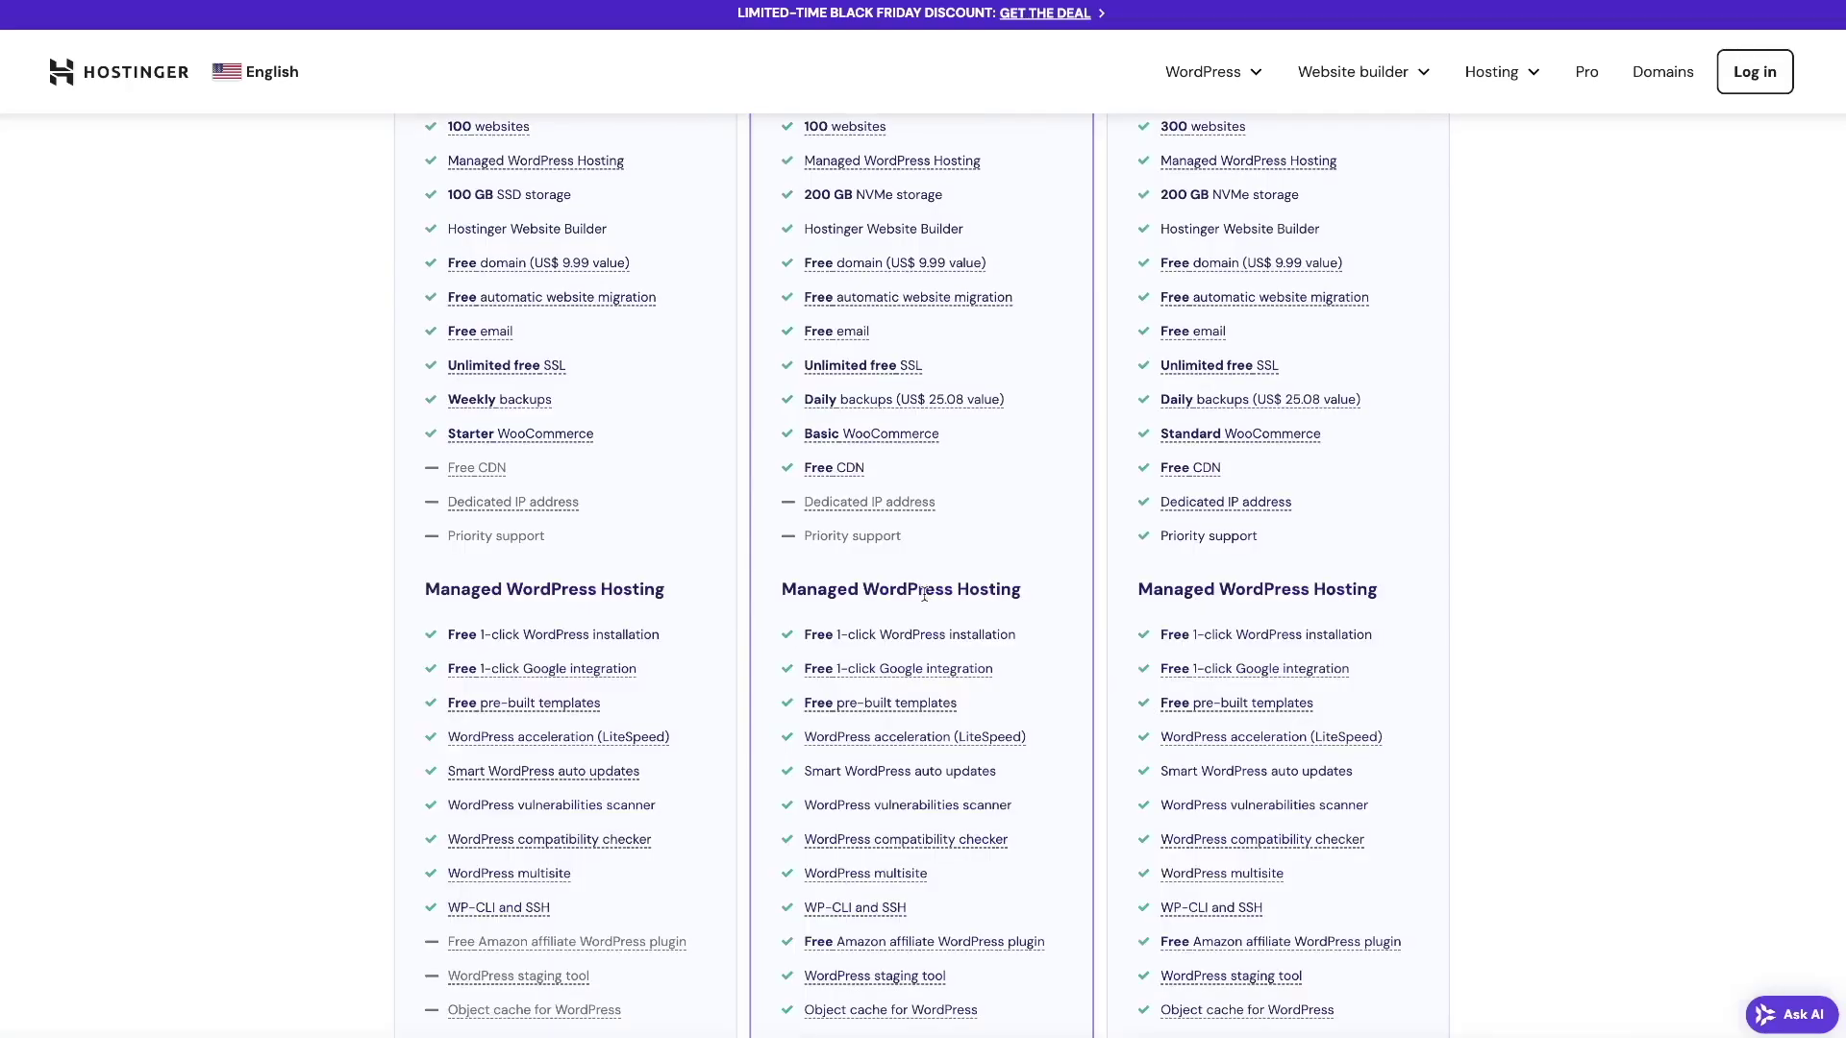
pyautogui.scroll(-4, 841, 519)
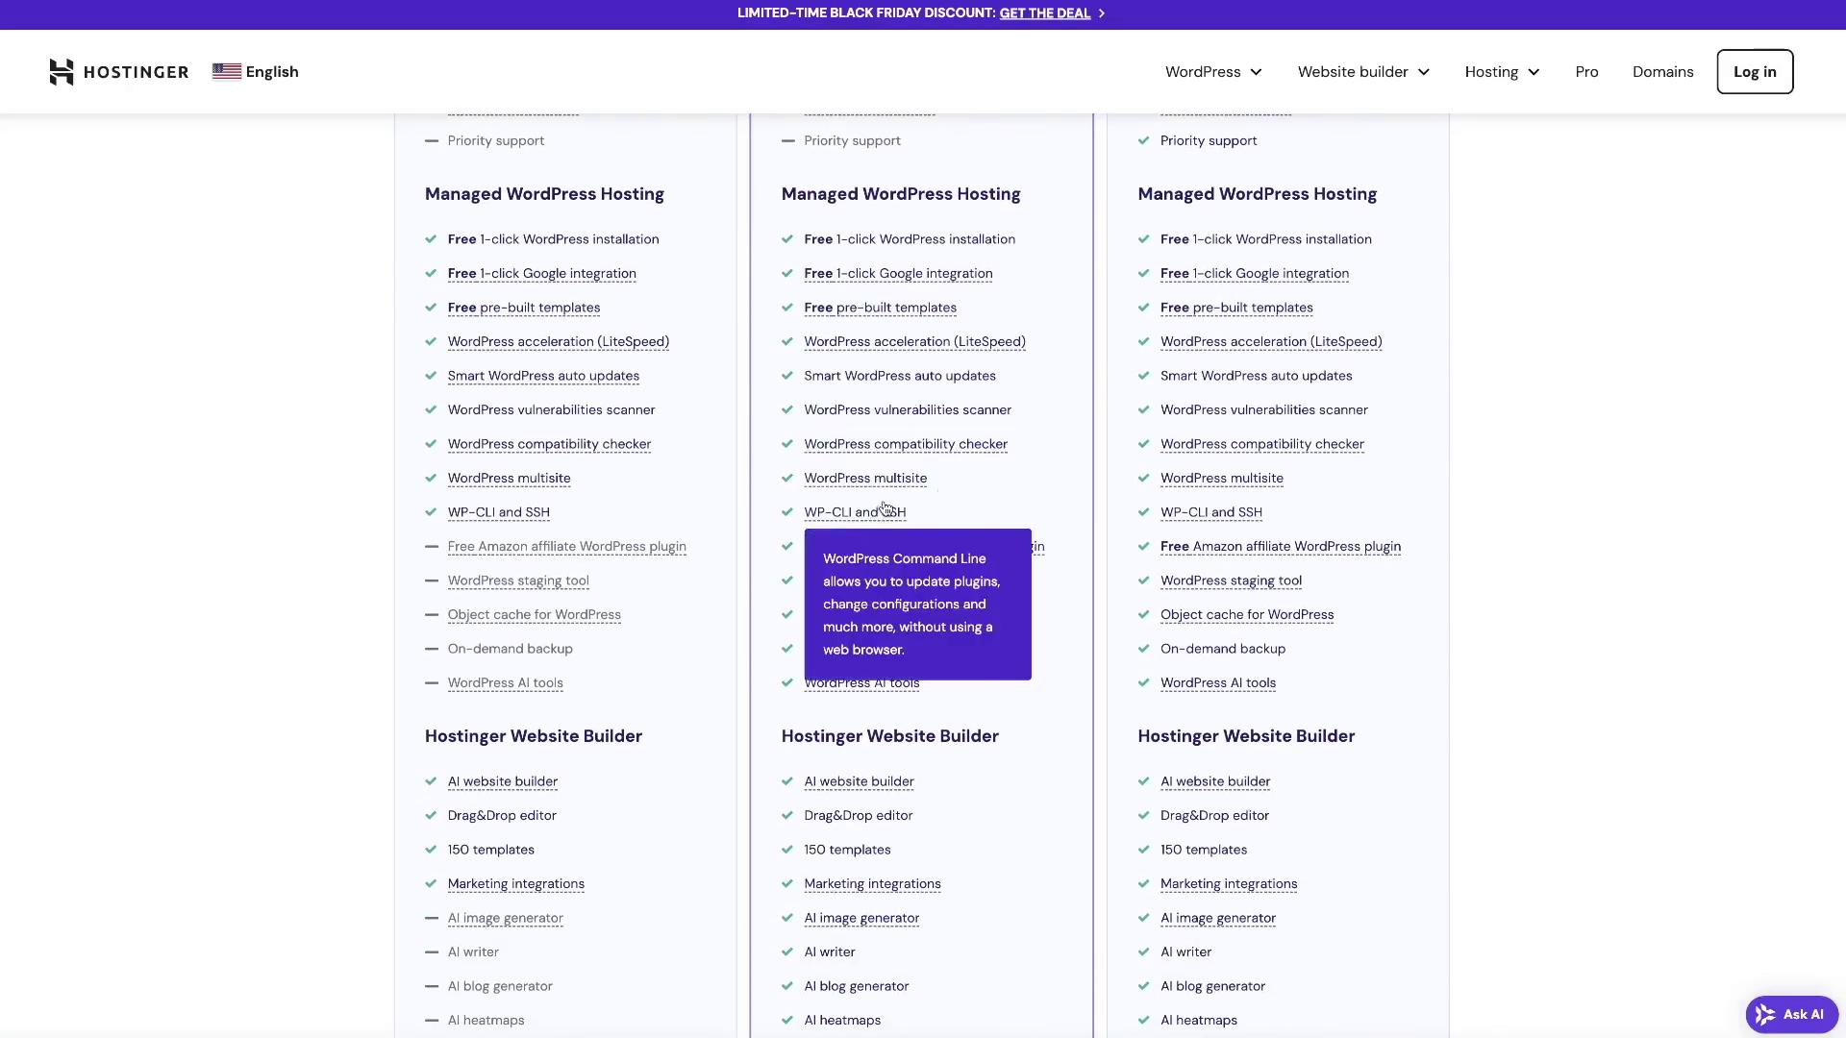
pyautogui.scroll(-2, 877, 514)
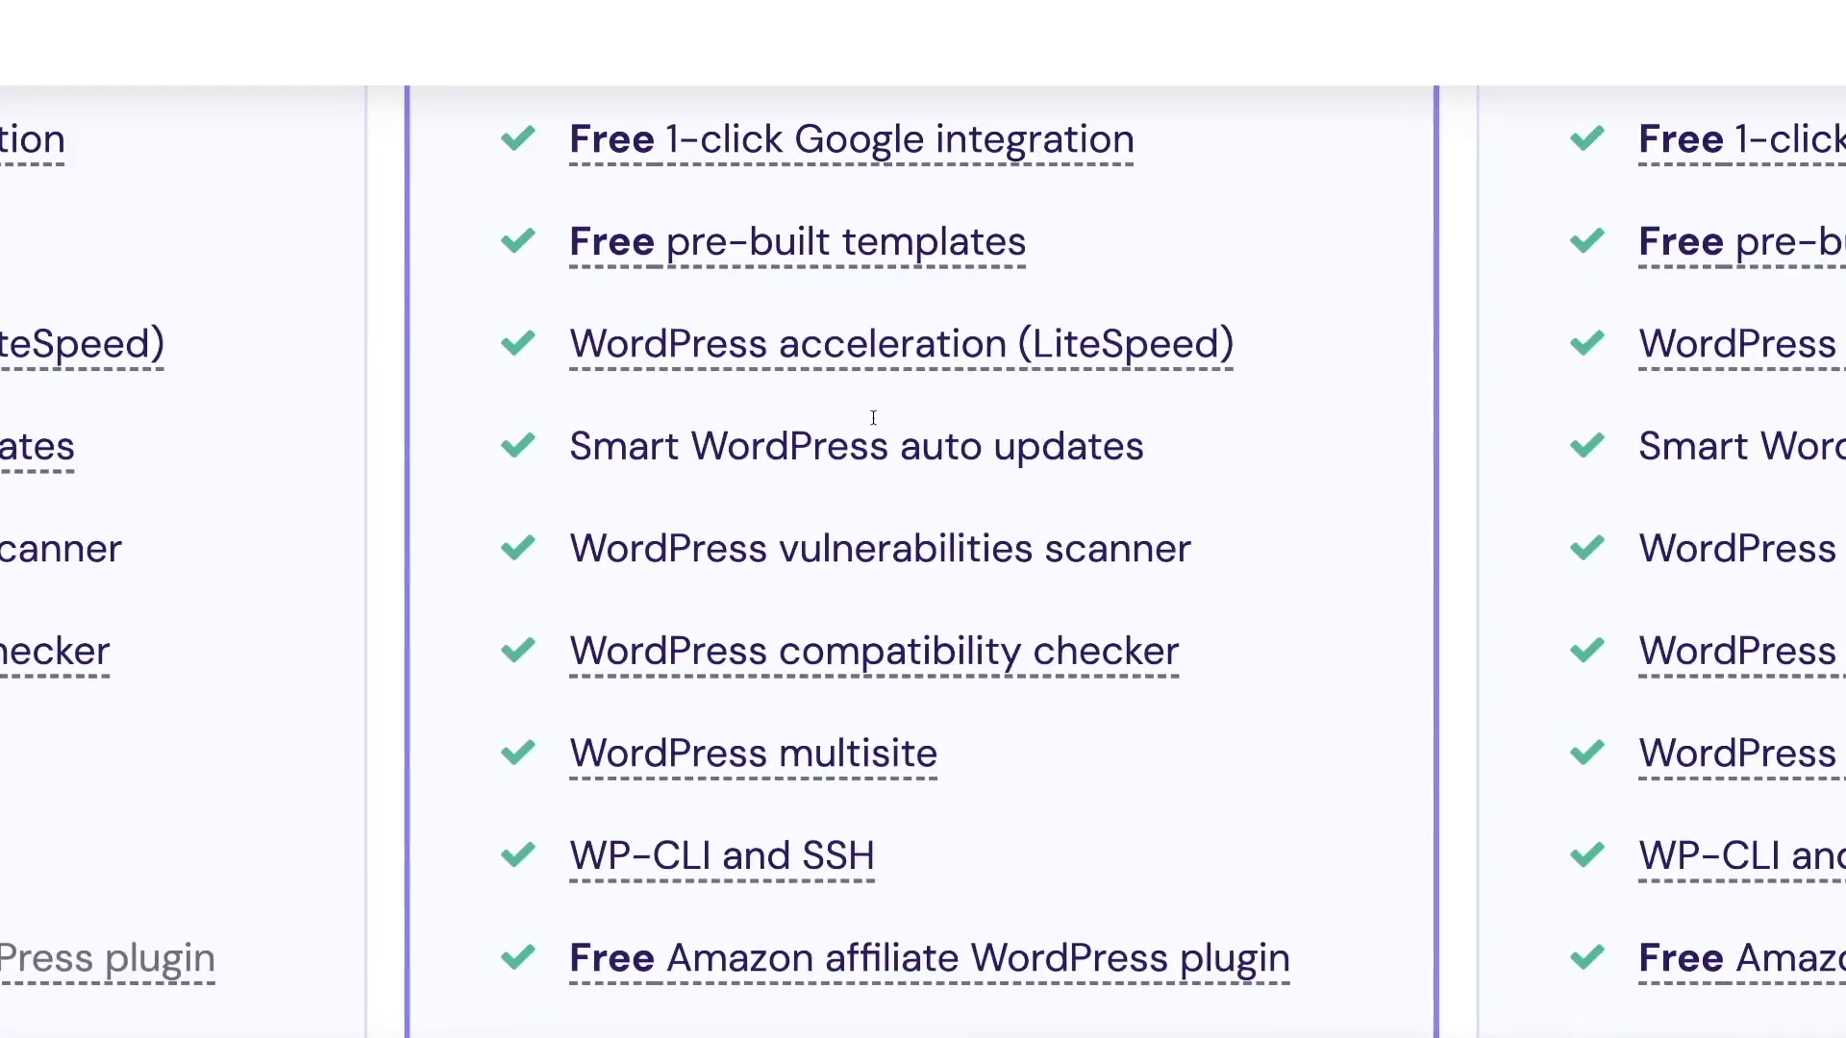
pyautogui.moveTo(870, 339)
pyautogui.scroll(-1, 875, 425)
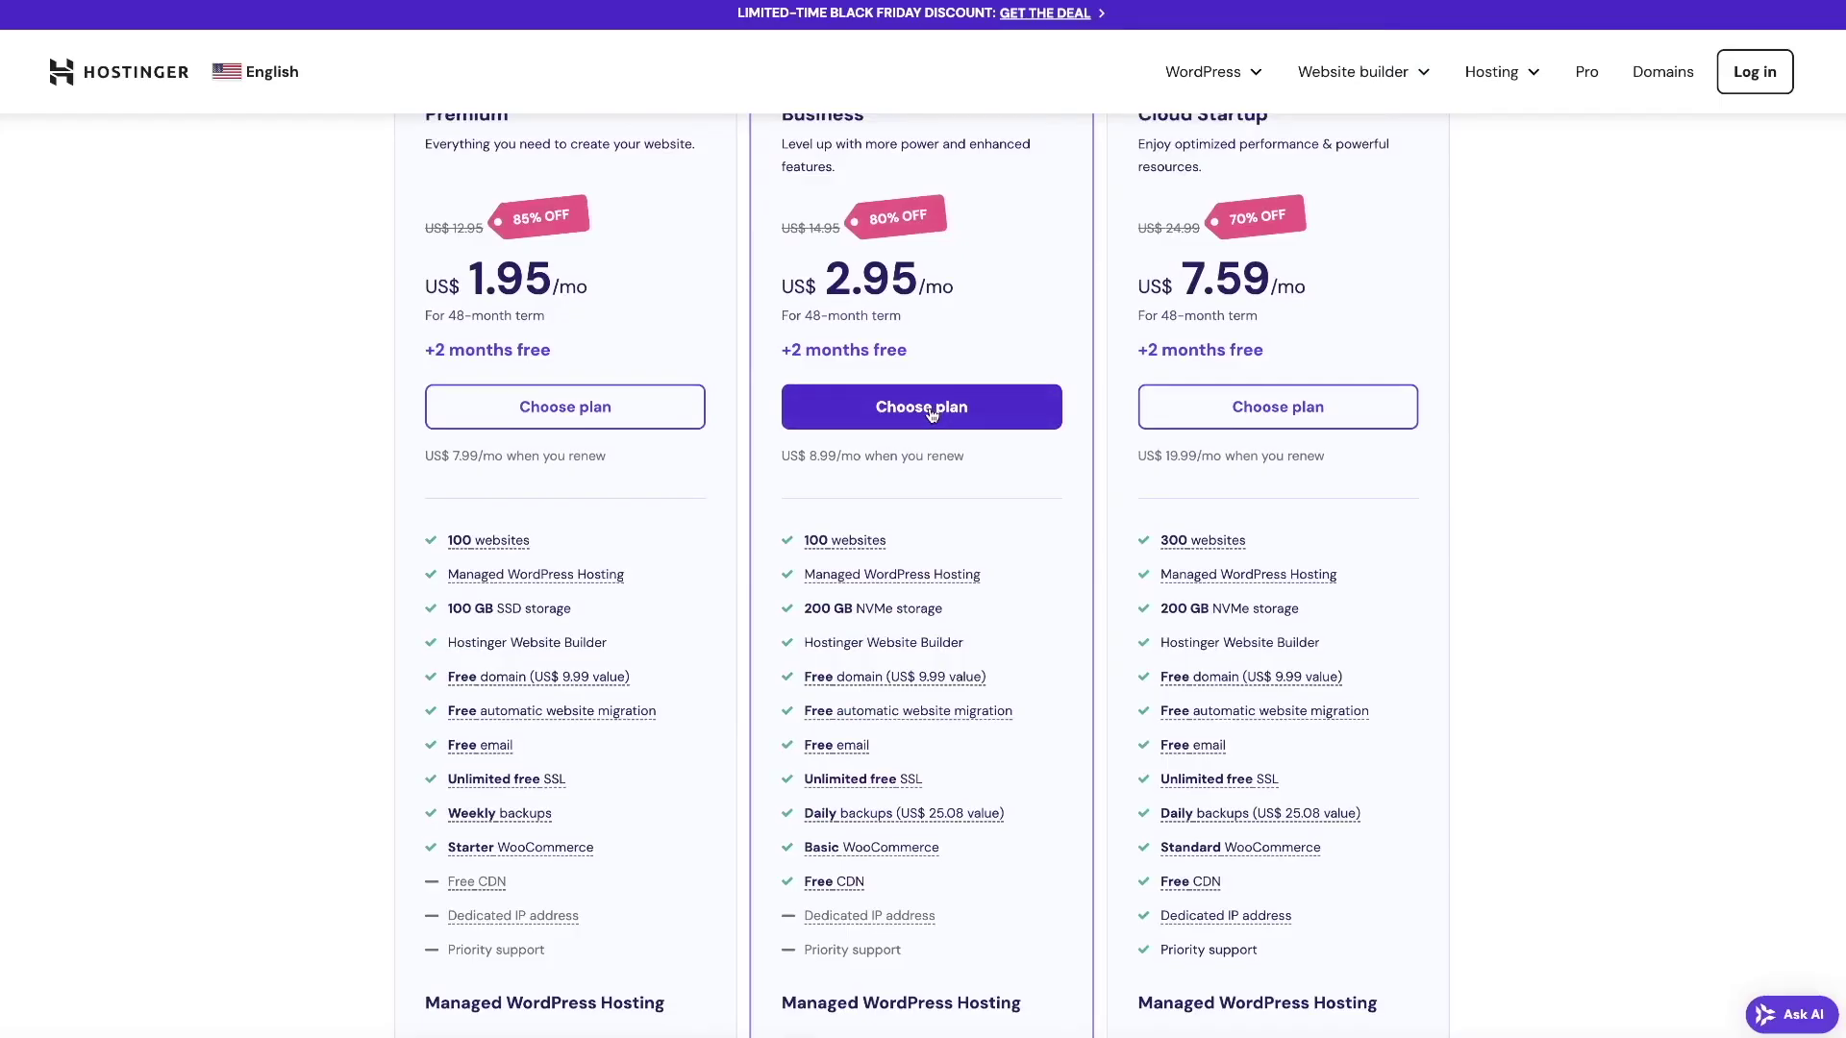
pyautogui.click(933, 413)
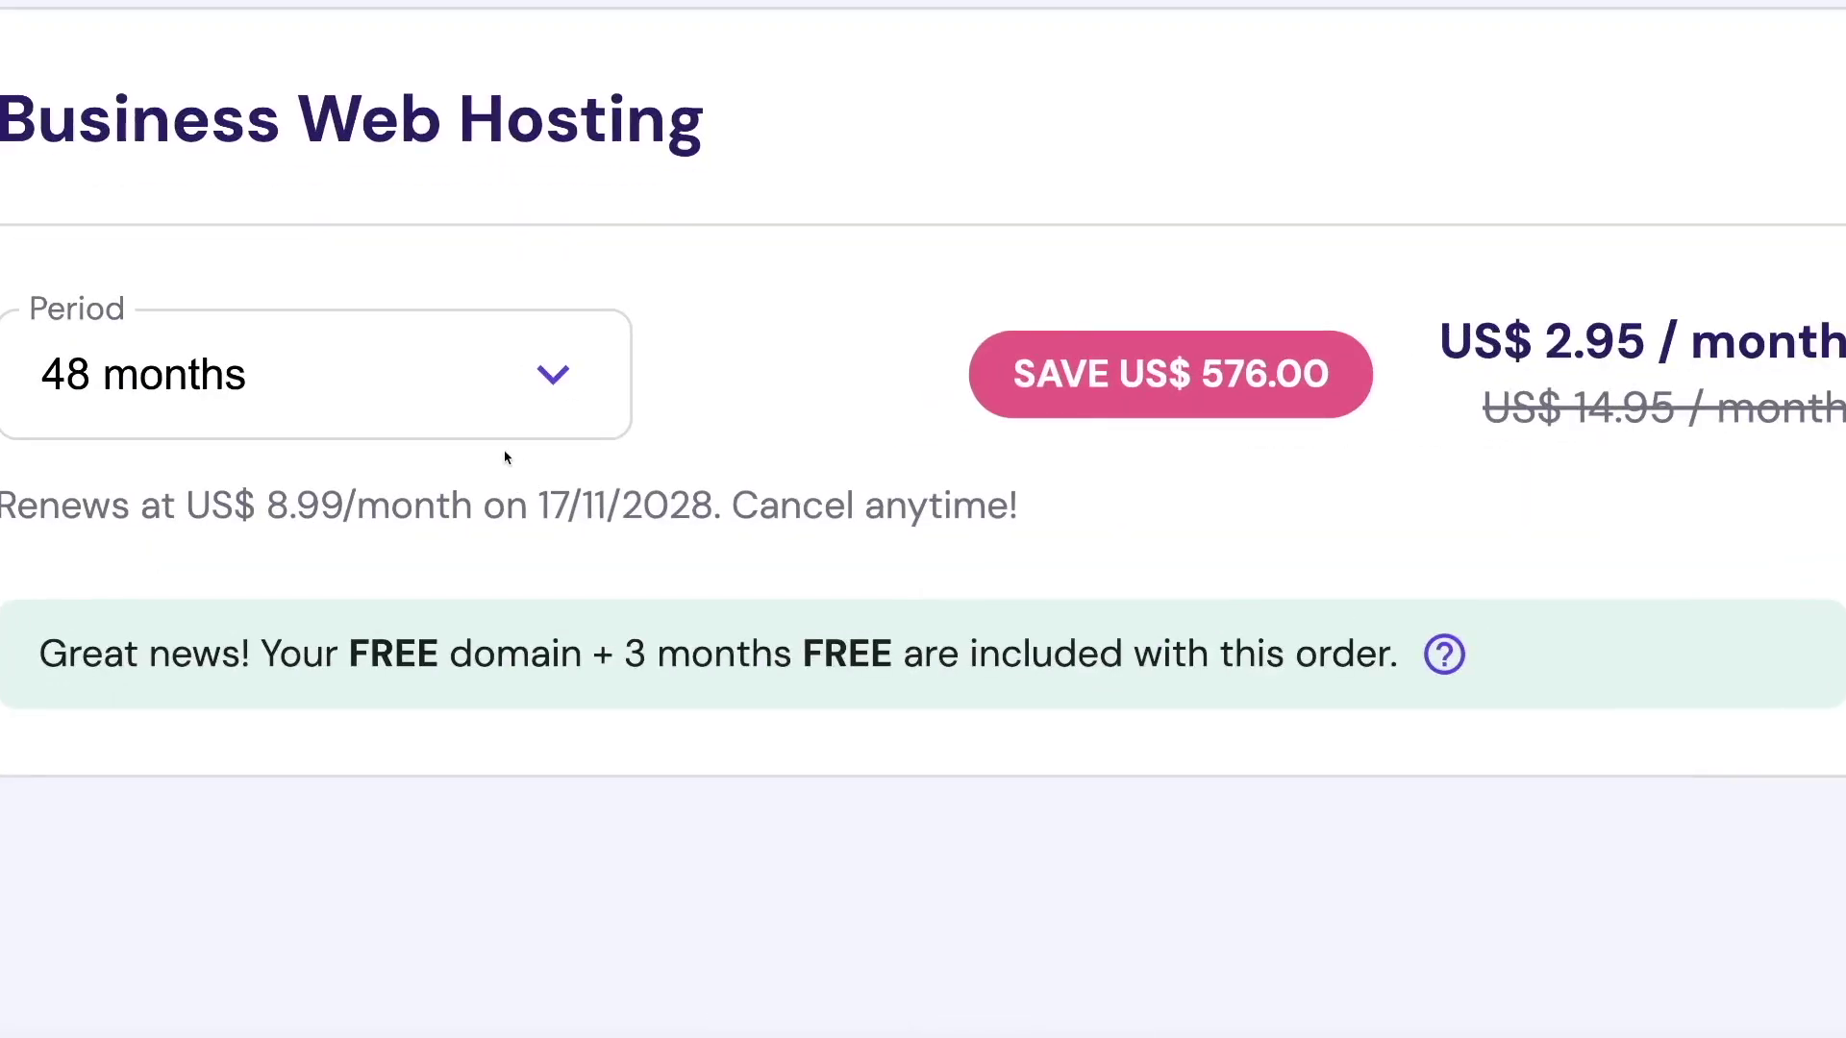
# Set the Business Web Hosting period to 1 month and highlight its monthly price in the cart.
pyautogui.click(423, 389)
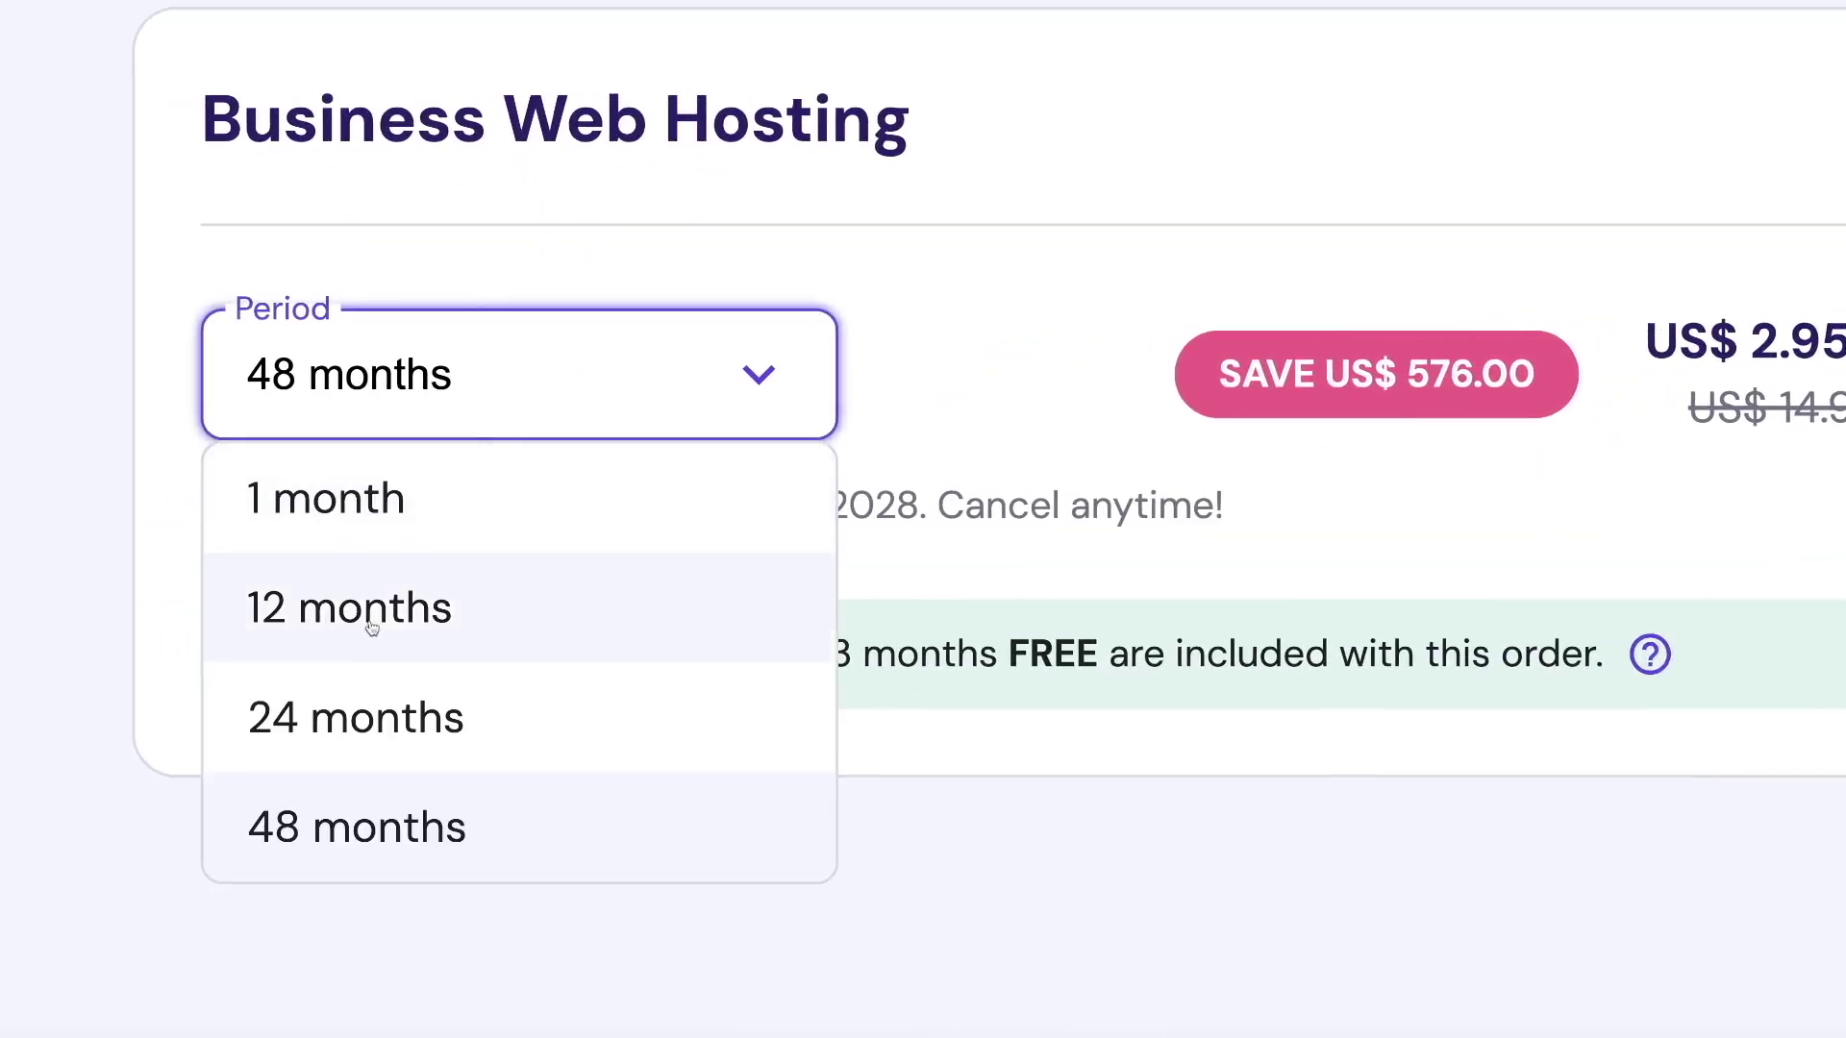
pyautogui.click(387, 506)
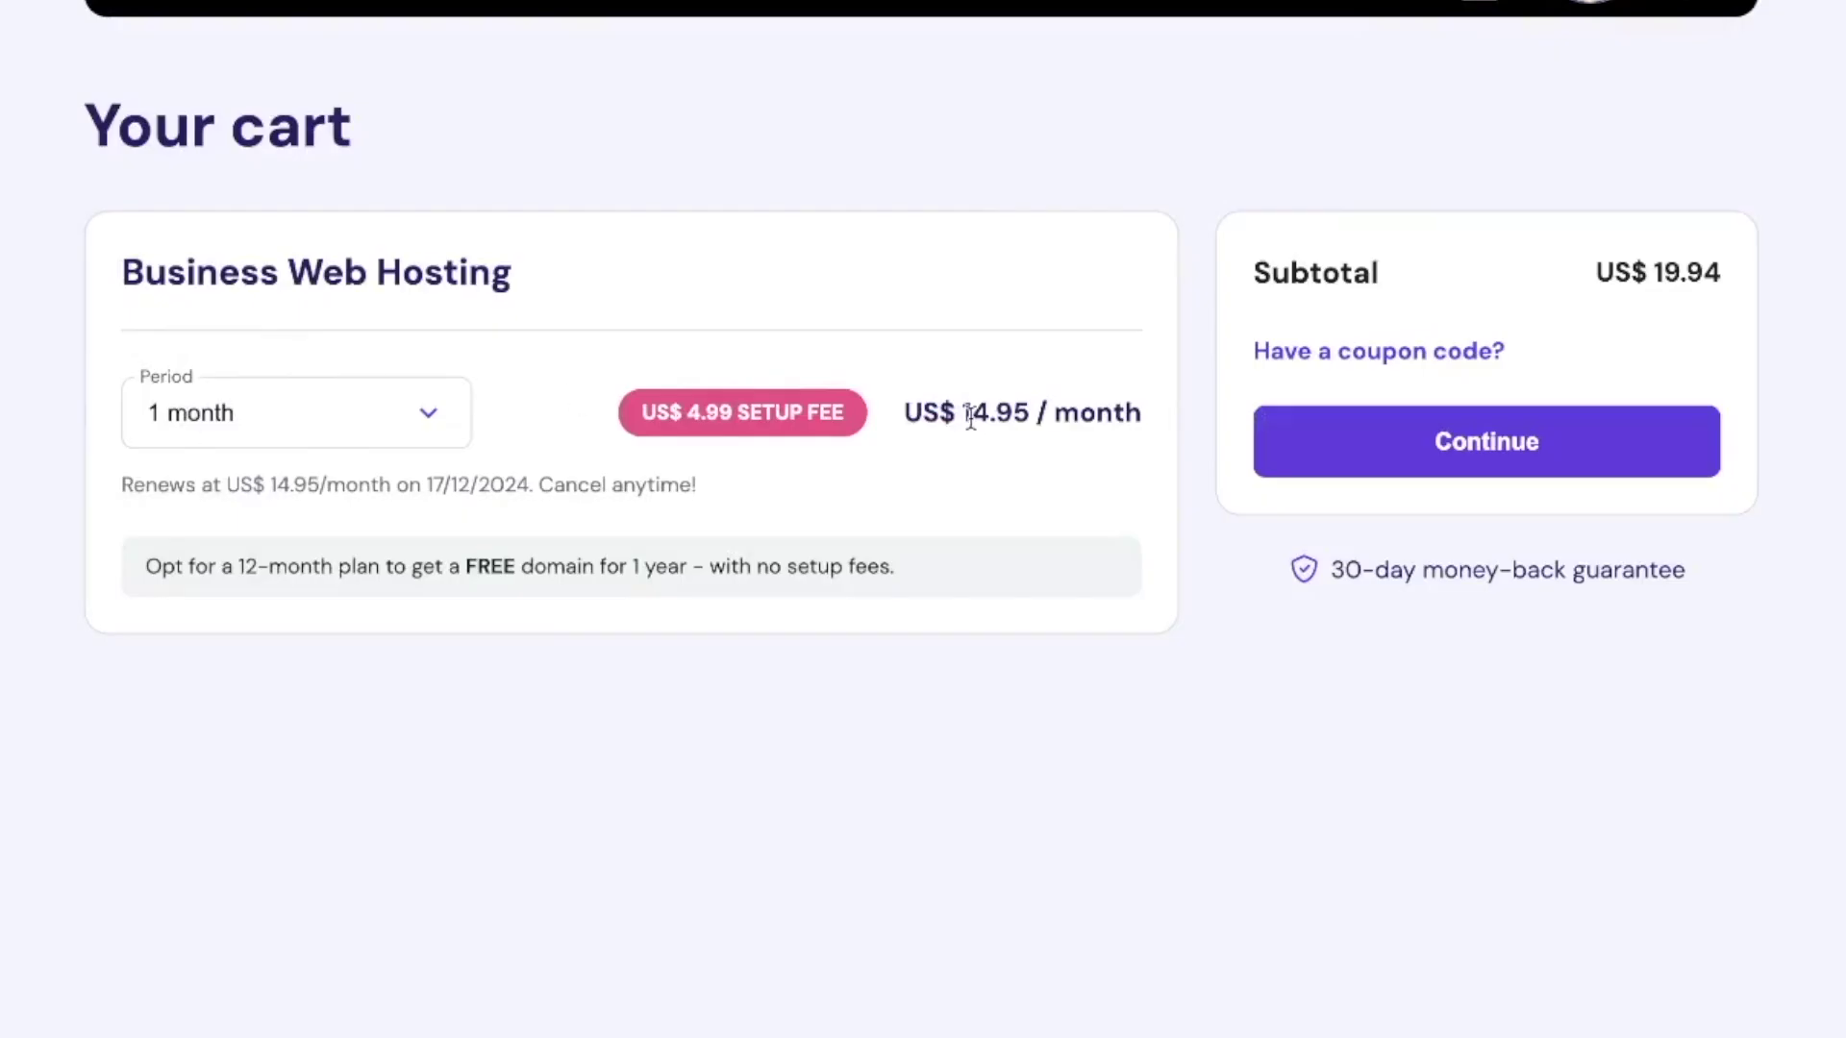
pyautogui.moveTo(1731, 377); pyautogui.dragTo(1790, 376)
pyautogui.moveTo(995, 414); pyautogui.dragTo(1078, 416)
pyautogui.click(1010, 450)
# Set the Business Web Hosting period to 48 months and highlight its discounted monthly price.
pyautogui.click(354, 394)
pyautogui.click(263, 661)
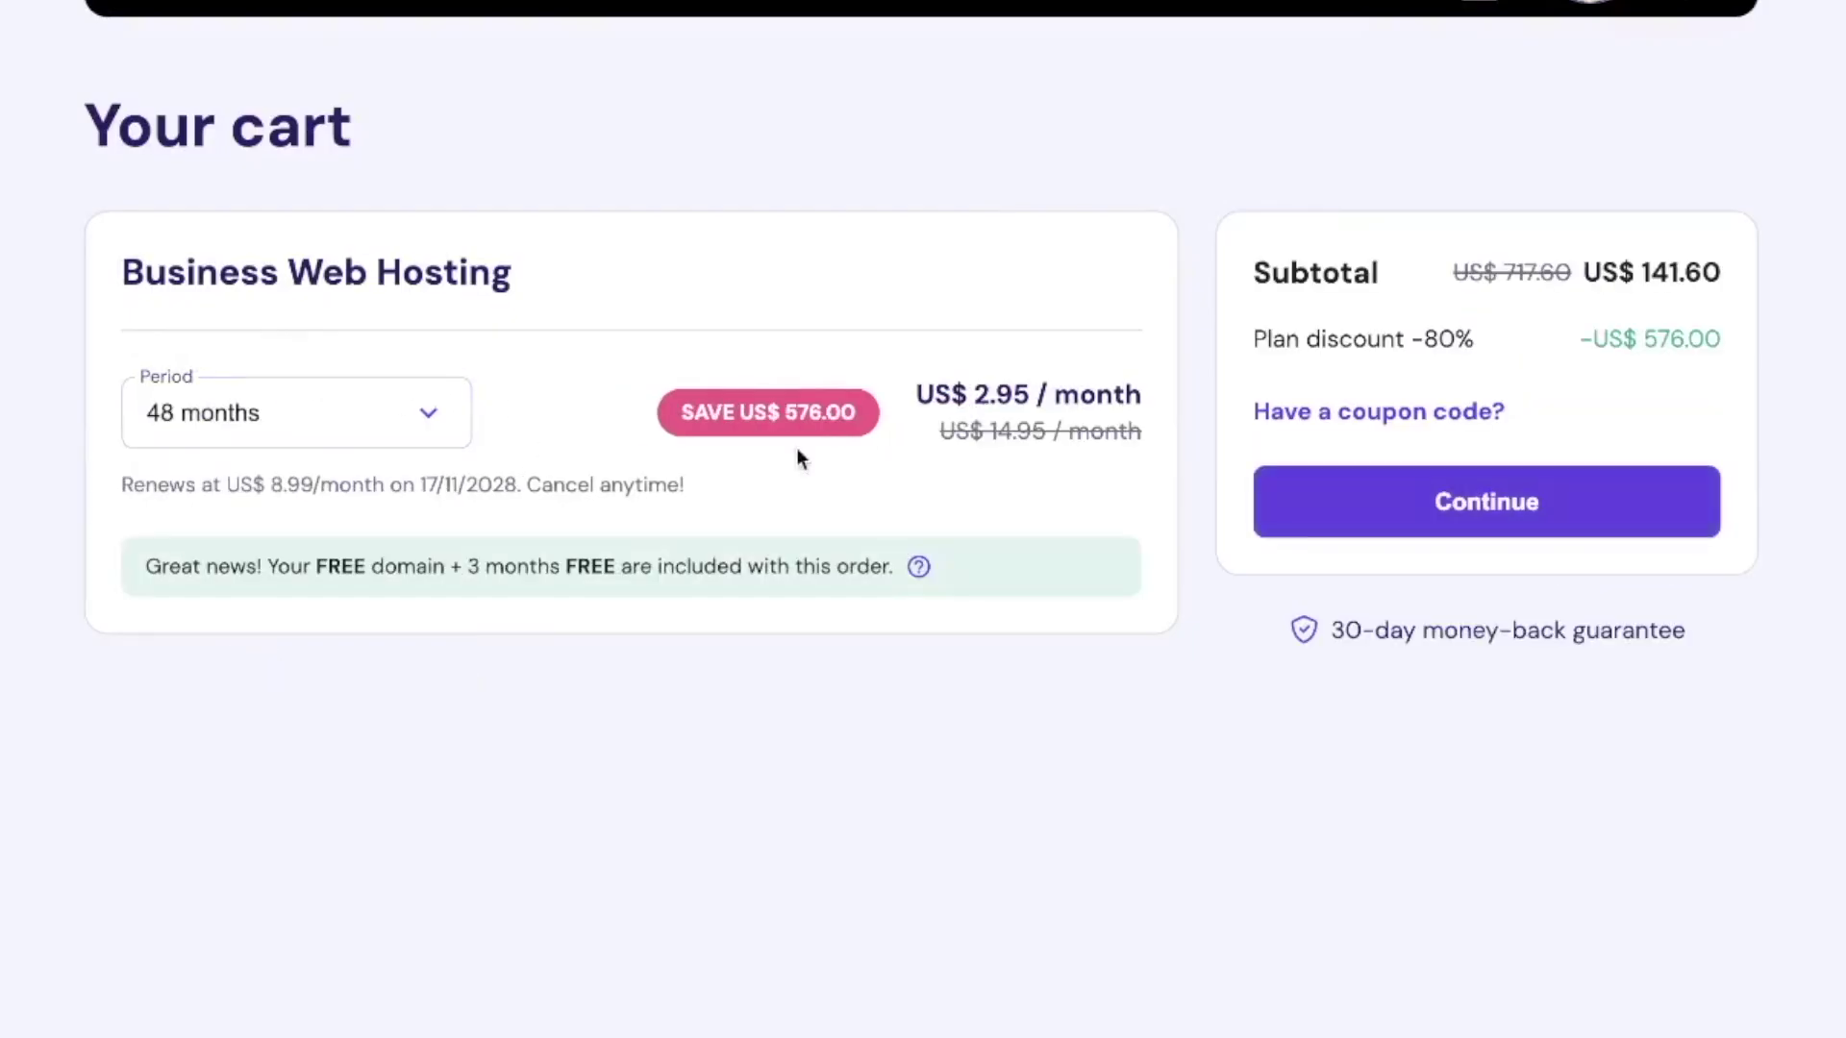
pyautogui.moveTo(974, 396); pyautogui.dragTo(1137, 396)
pyautogui.click(858, 261)
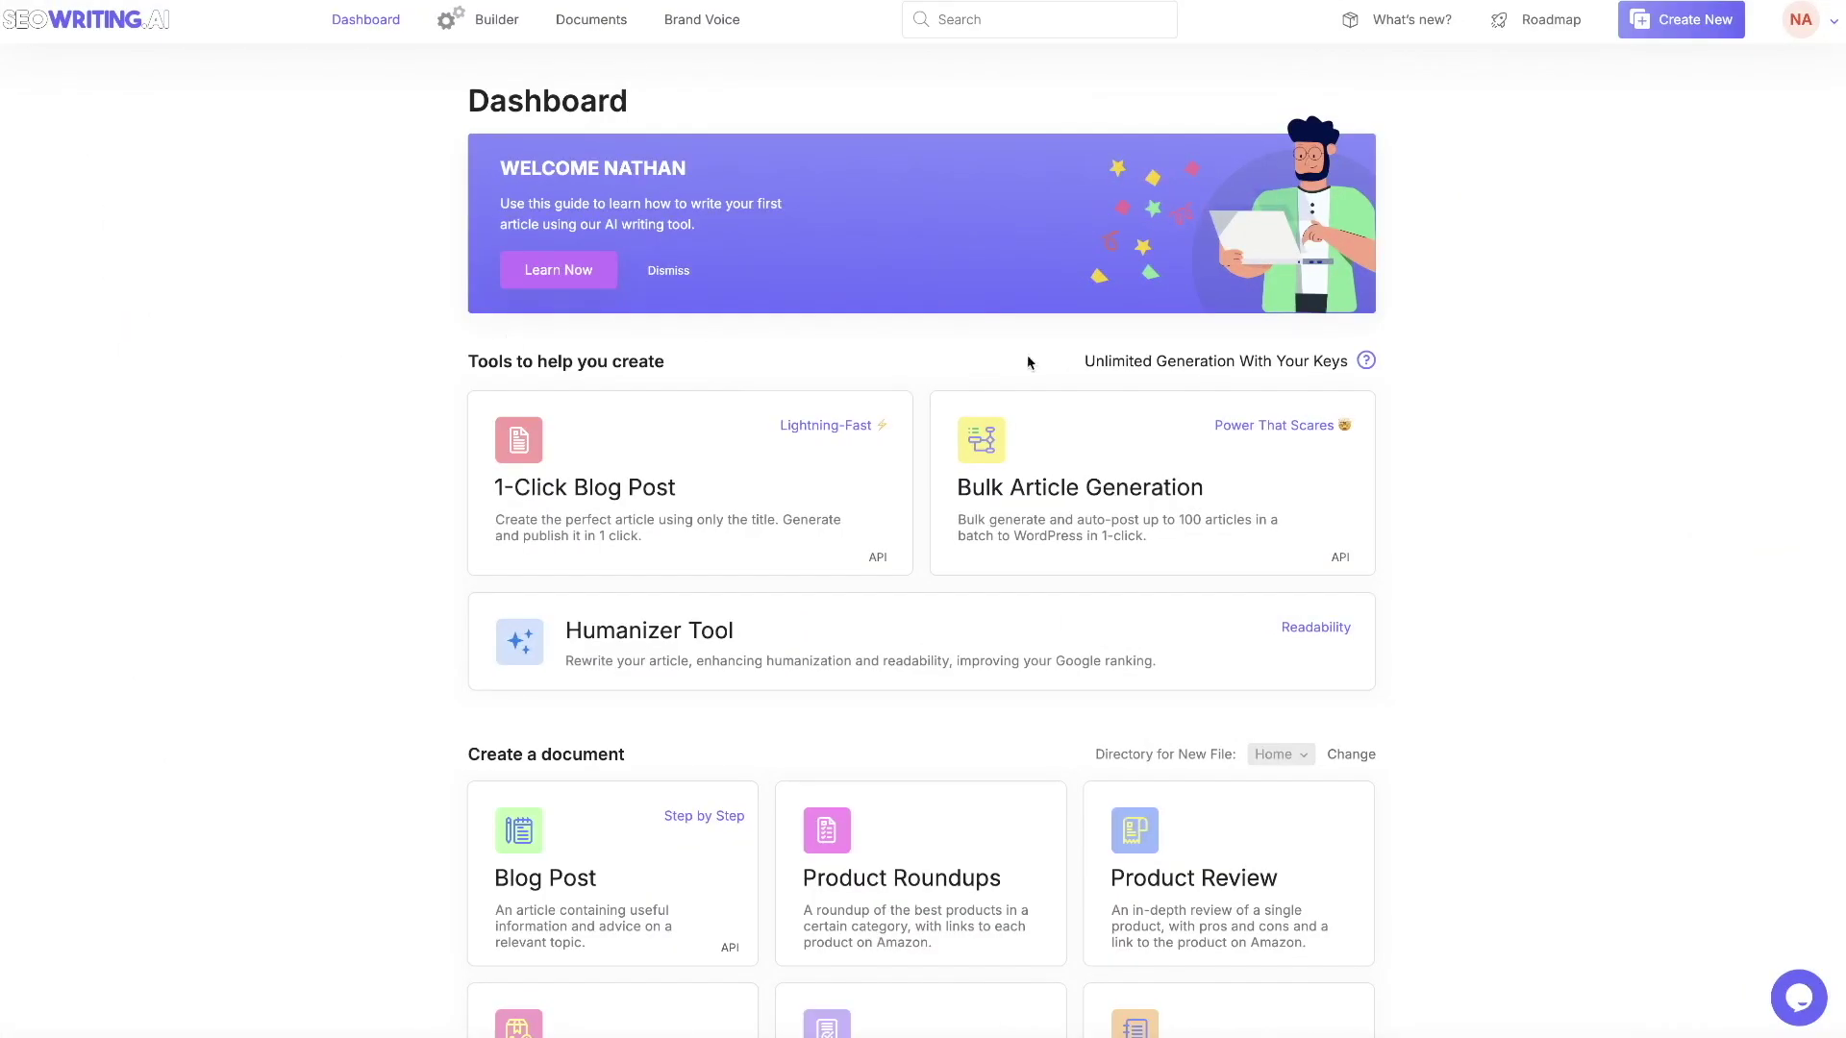
# Open the 1-Click Blog Post tool in SEOWriting.AI and look over its generation settings.
pyautogui.scroll(-2, 742, 352)
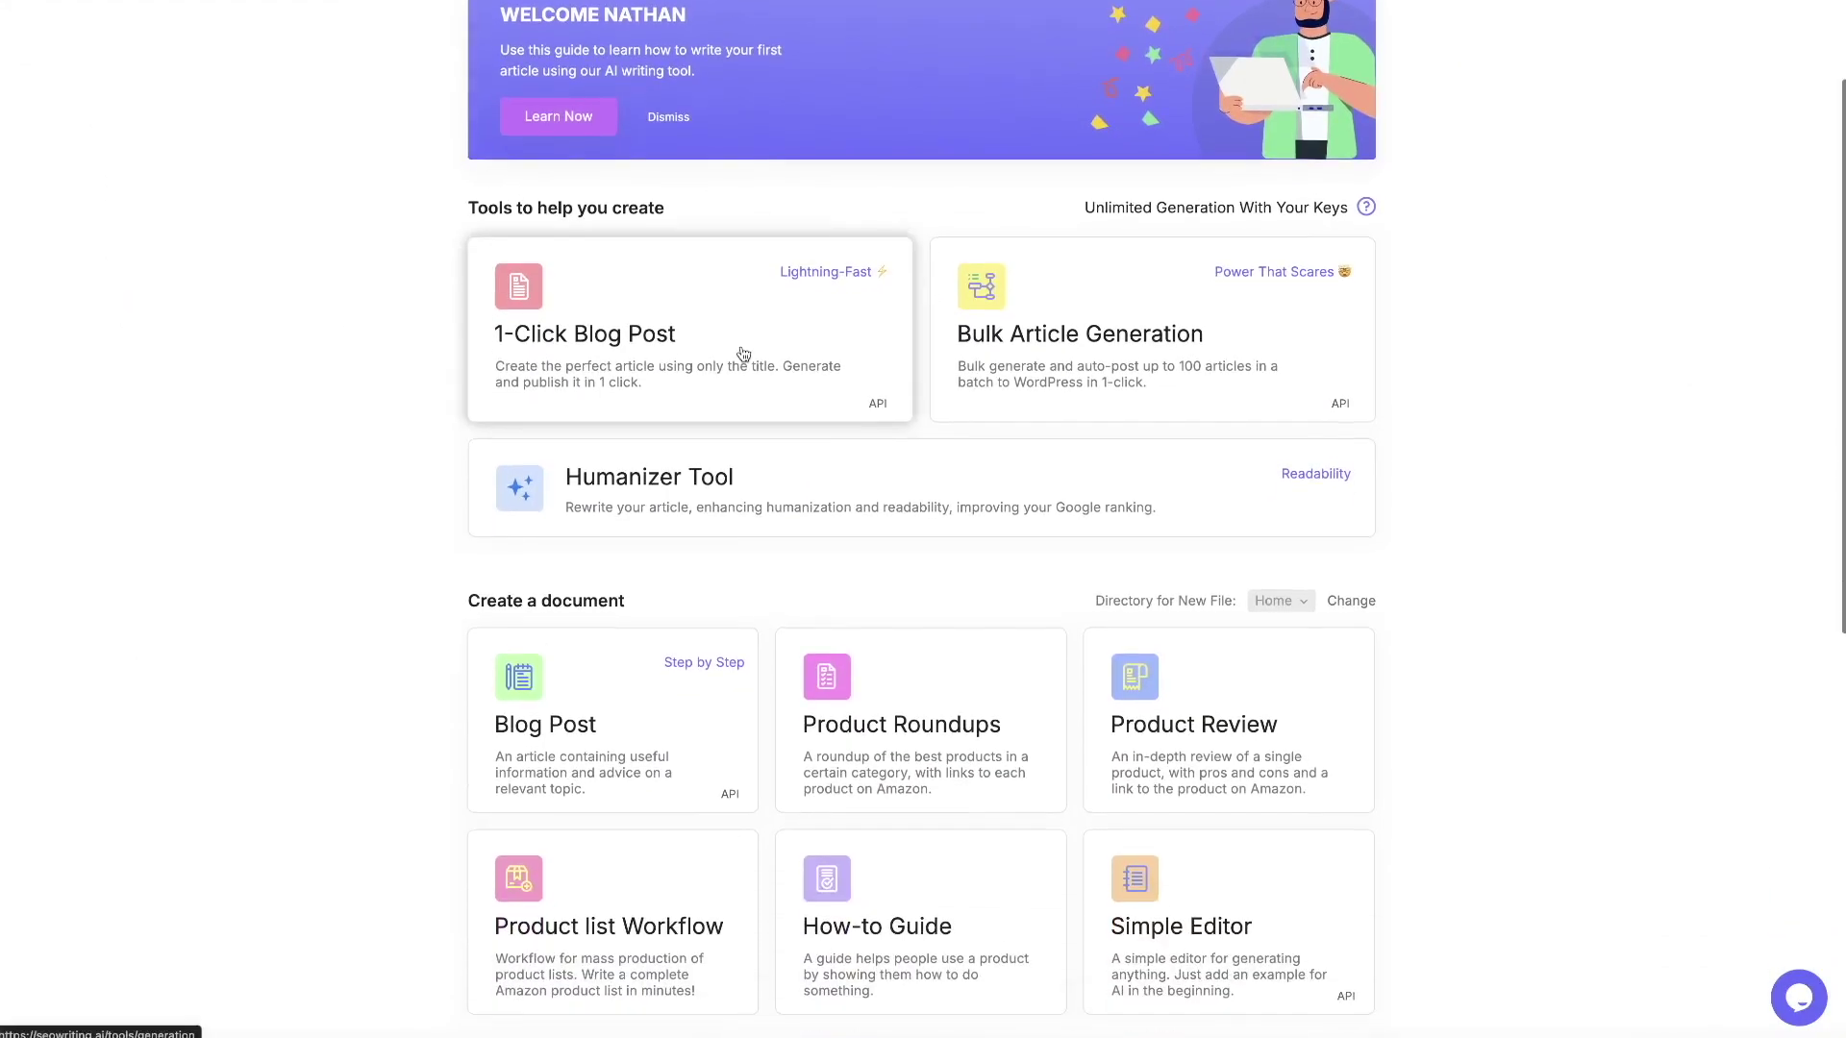
pyautogui.click(637, 347)
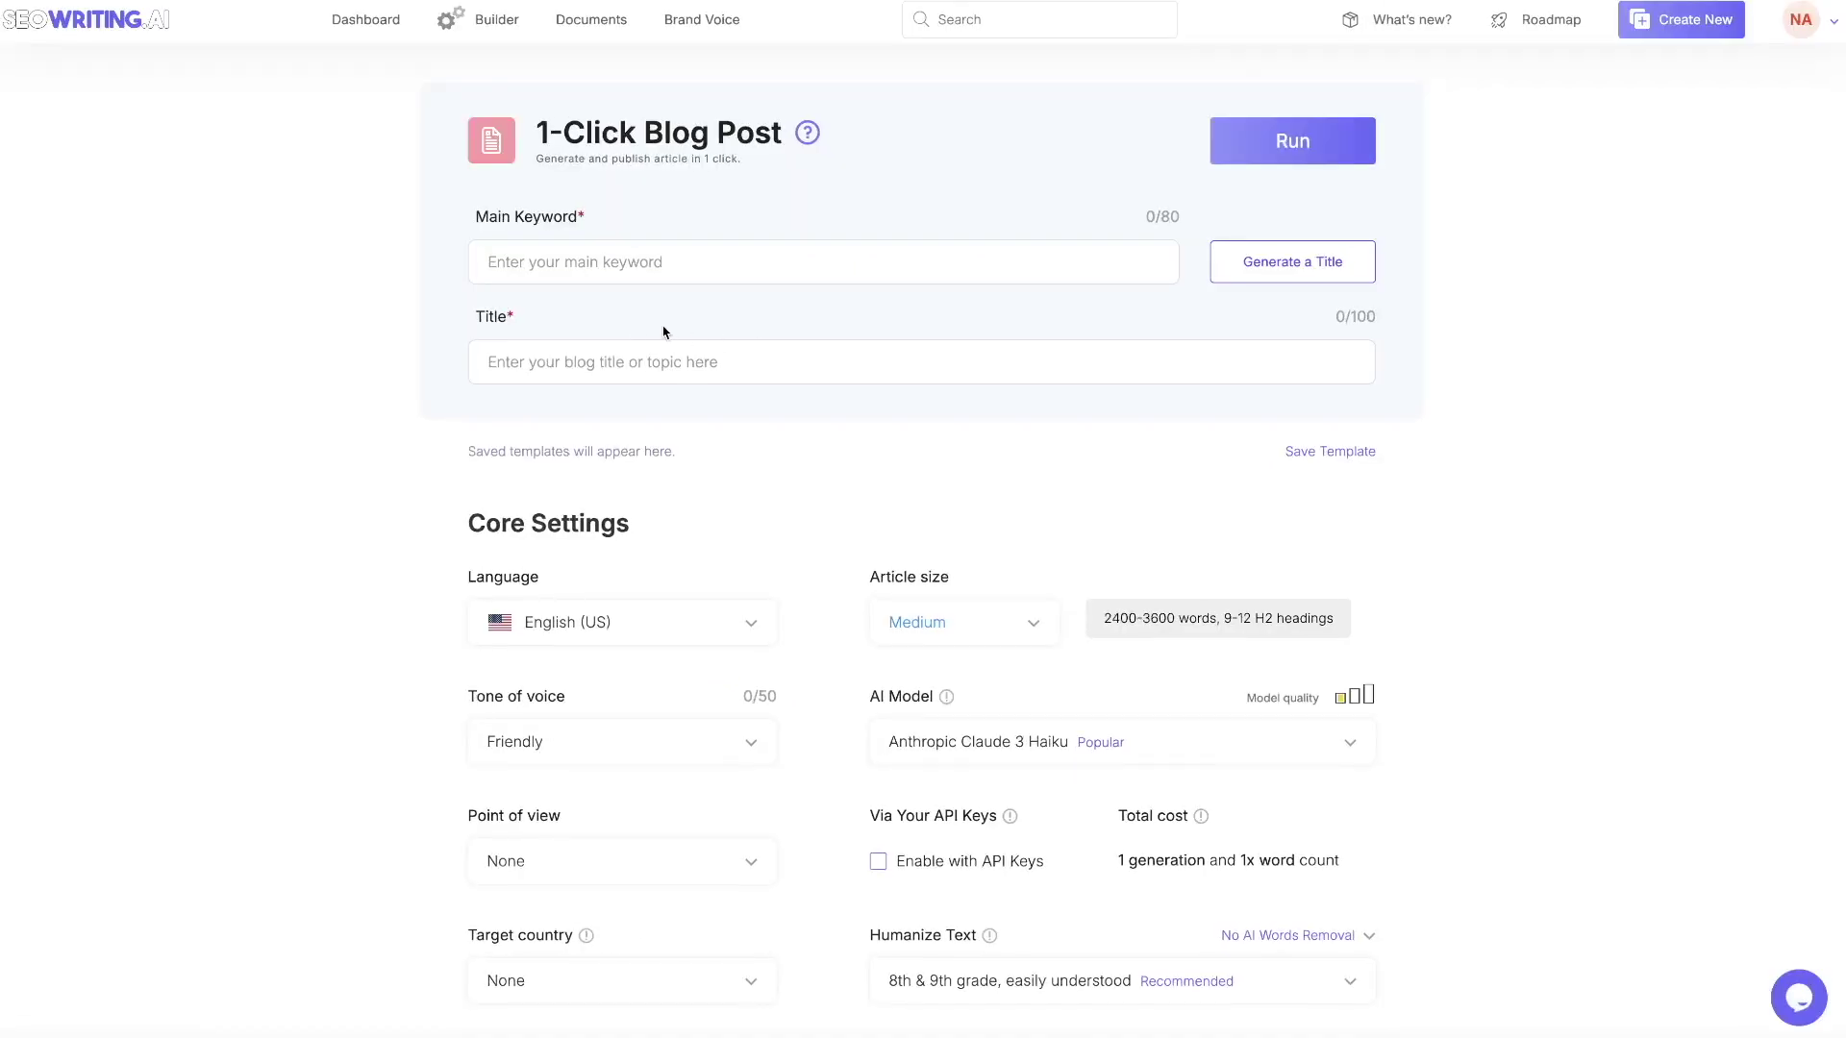
pyautogui.scroll(-5, 664, 332)
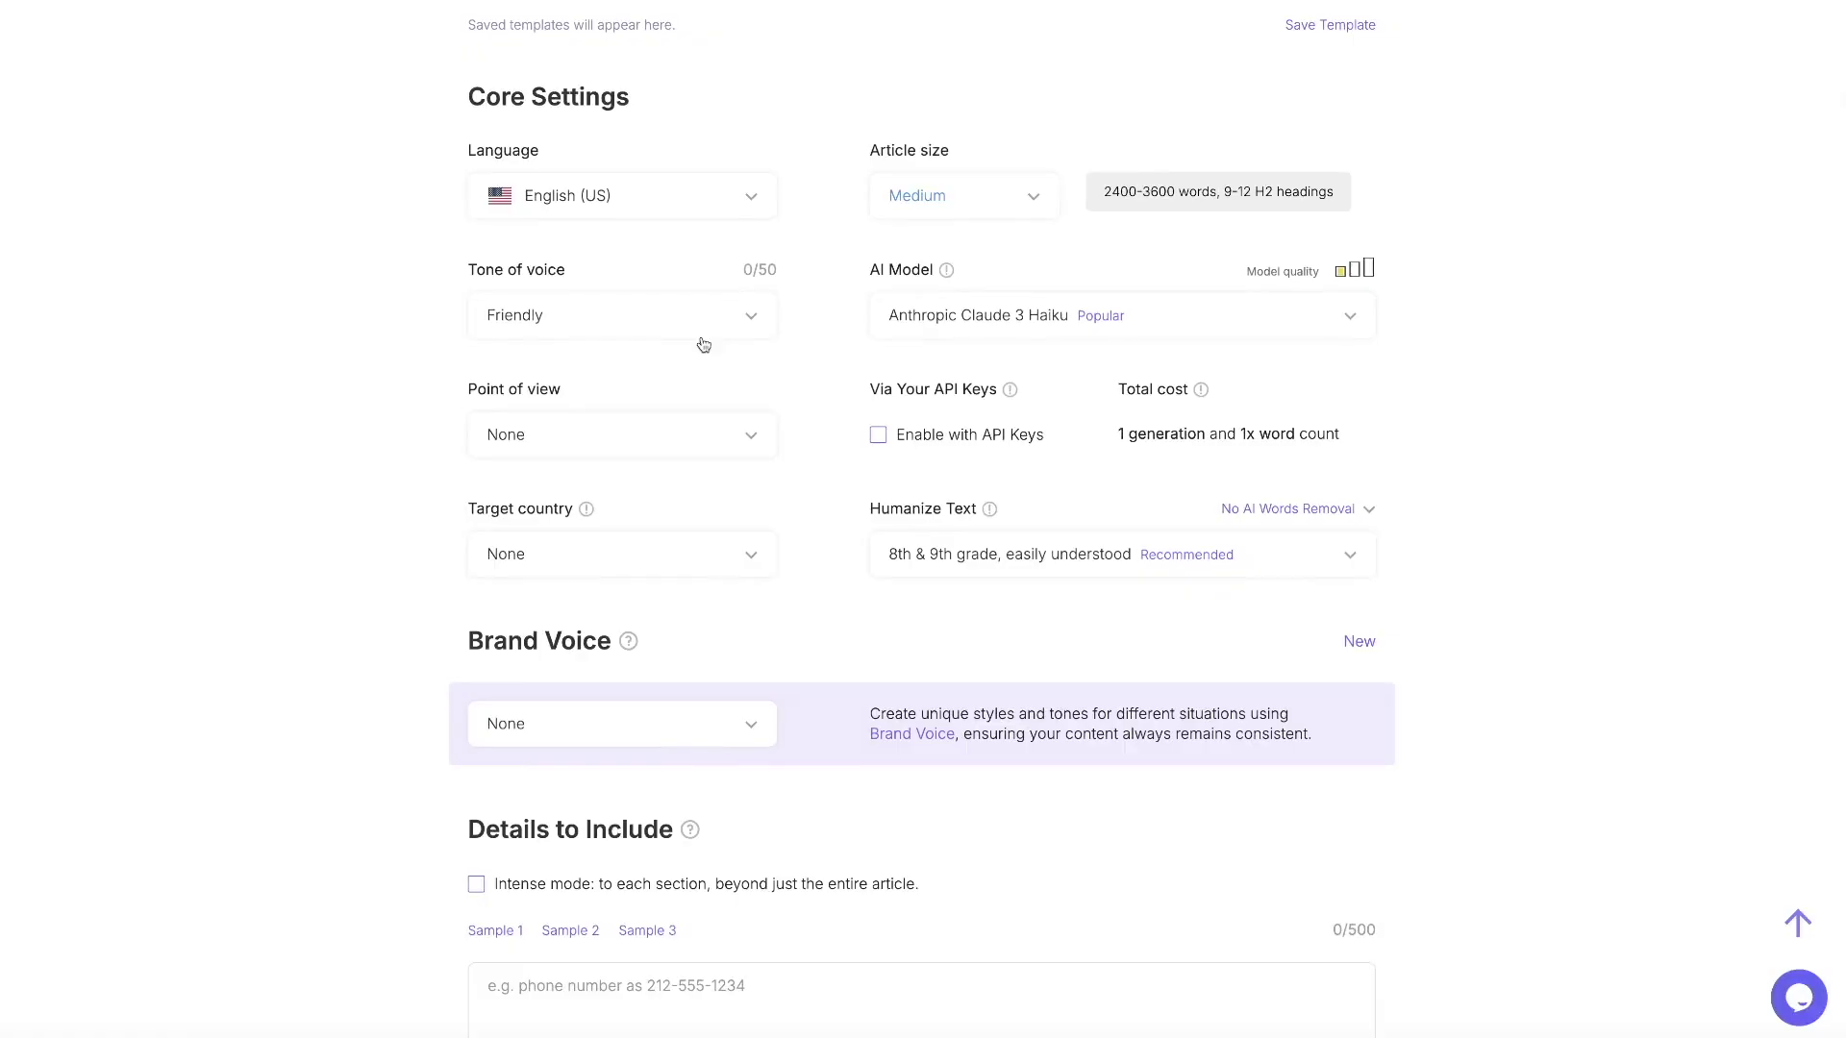
pyautogui.scroll(-4, 702, 344)
pyautogui.scroll(9, 702, 344)
# Enter "Beginner Mountain Biking Tips" as the blog post's main keyword.
pyautogui.click(550, 262)
pyautogui.write('Beginner Mountain Biking Tips')
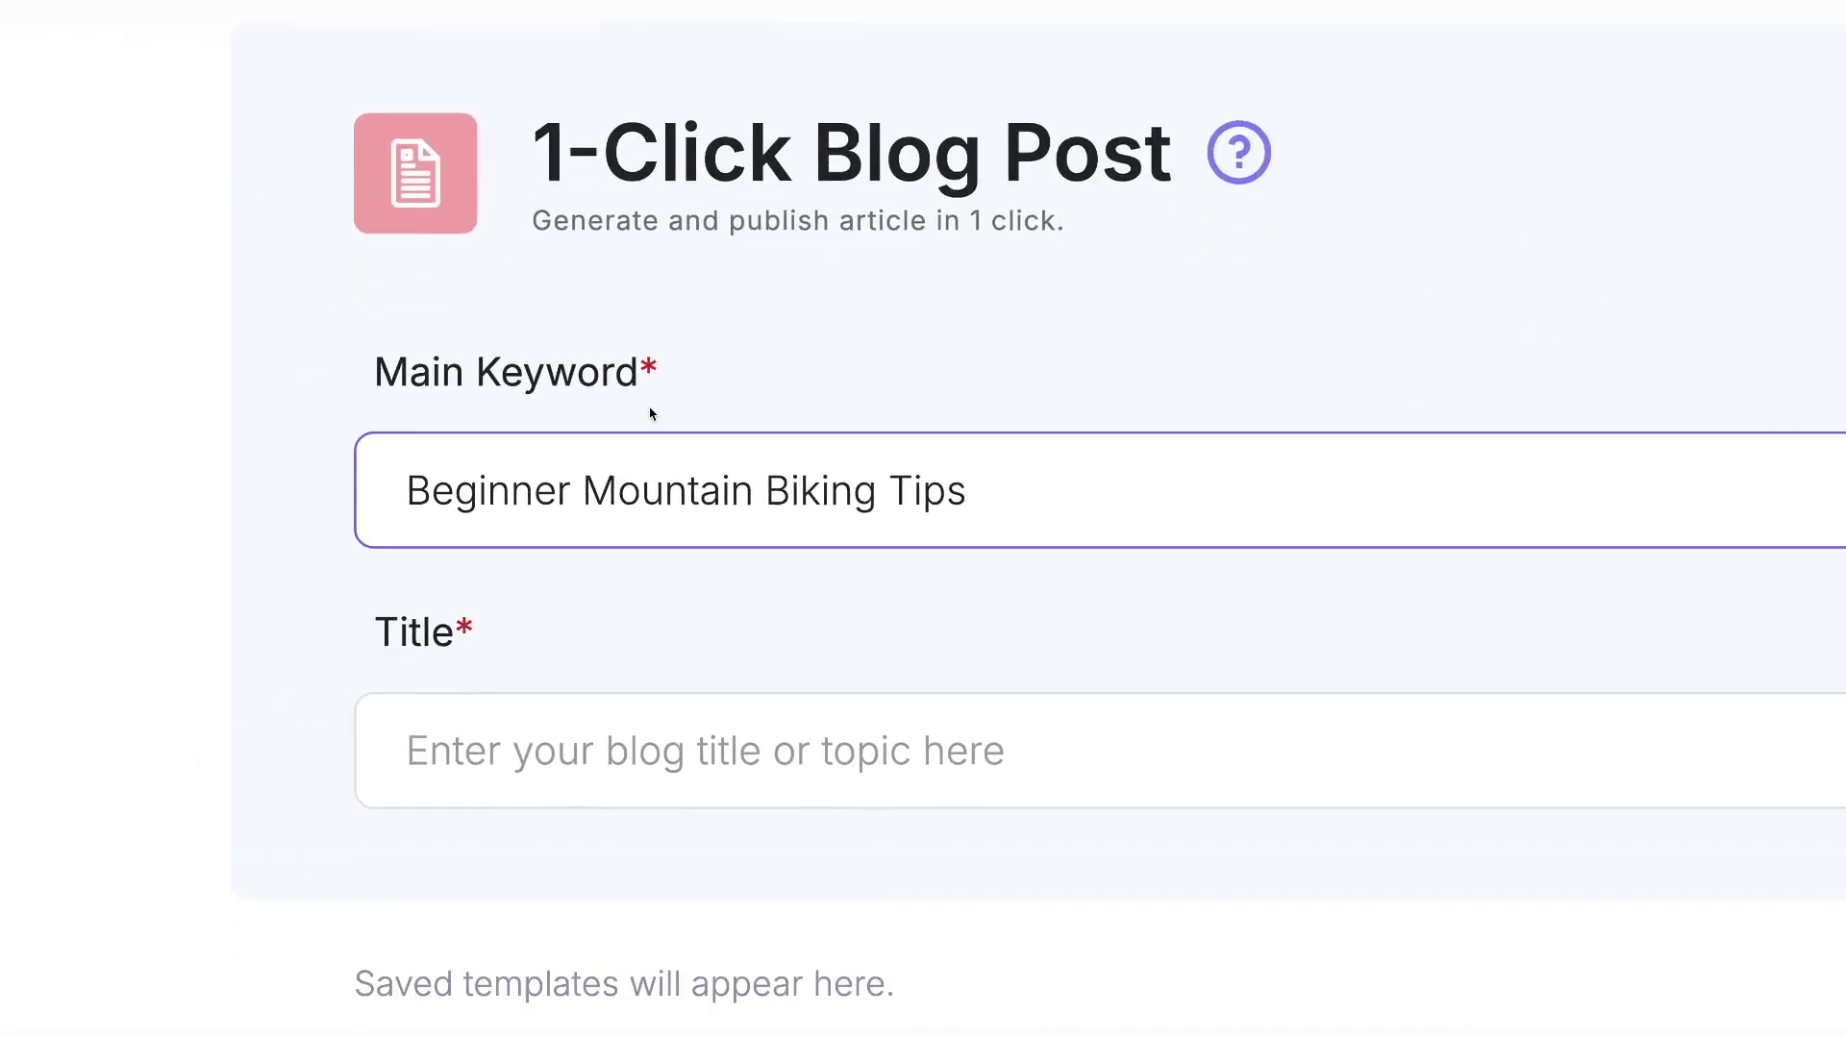
pyautogui.moveTo(408, 415); pyautogui.dragTo(1183, 420)
pyautogui.click(1112, 433)
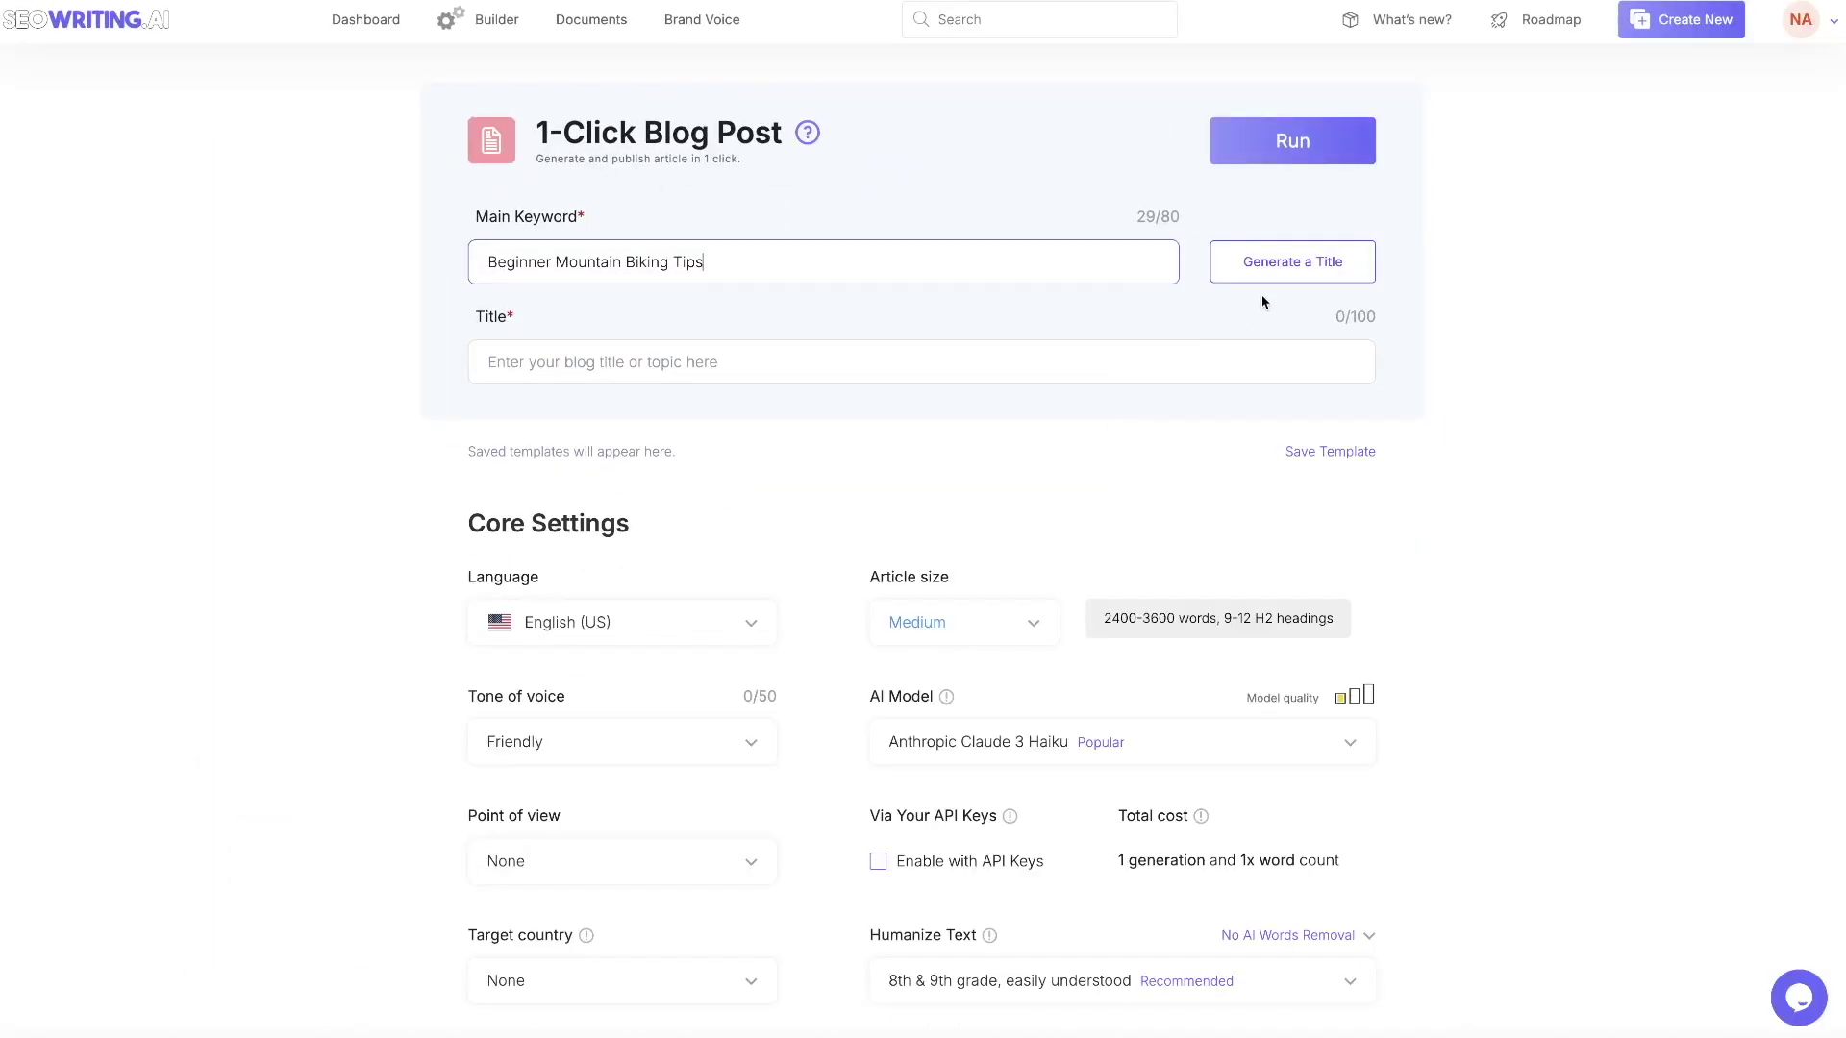
# Generate a title for the blog post from the main keyword and highlight it for review.
pyautogui.click(1267, 267)
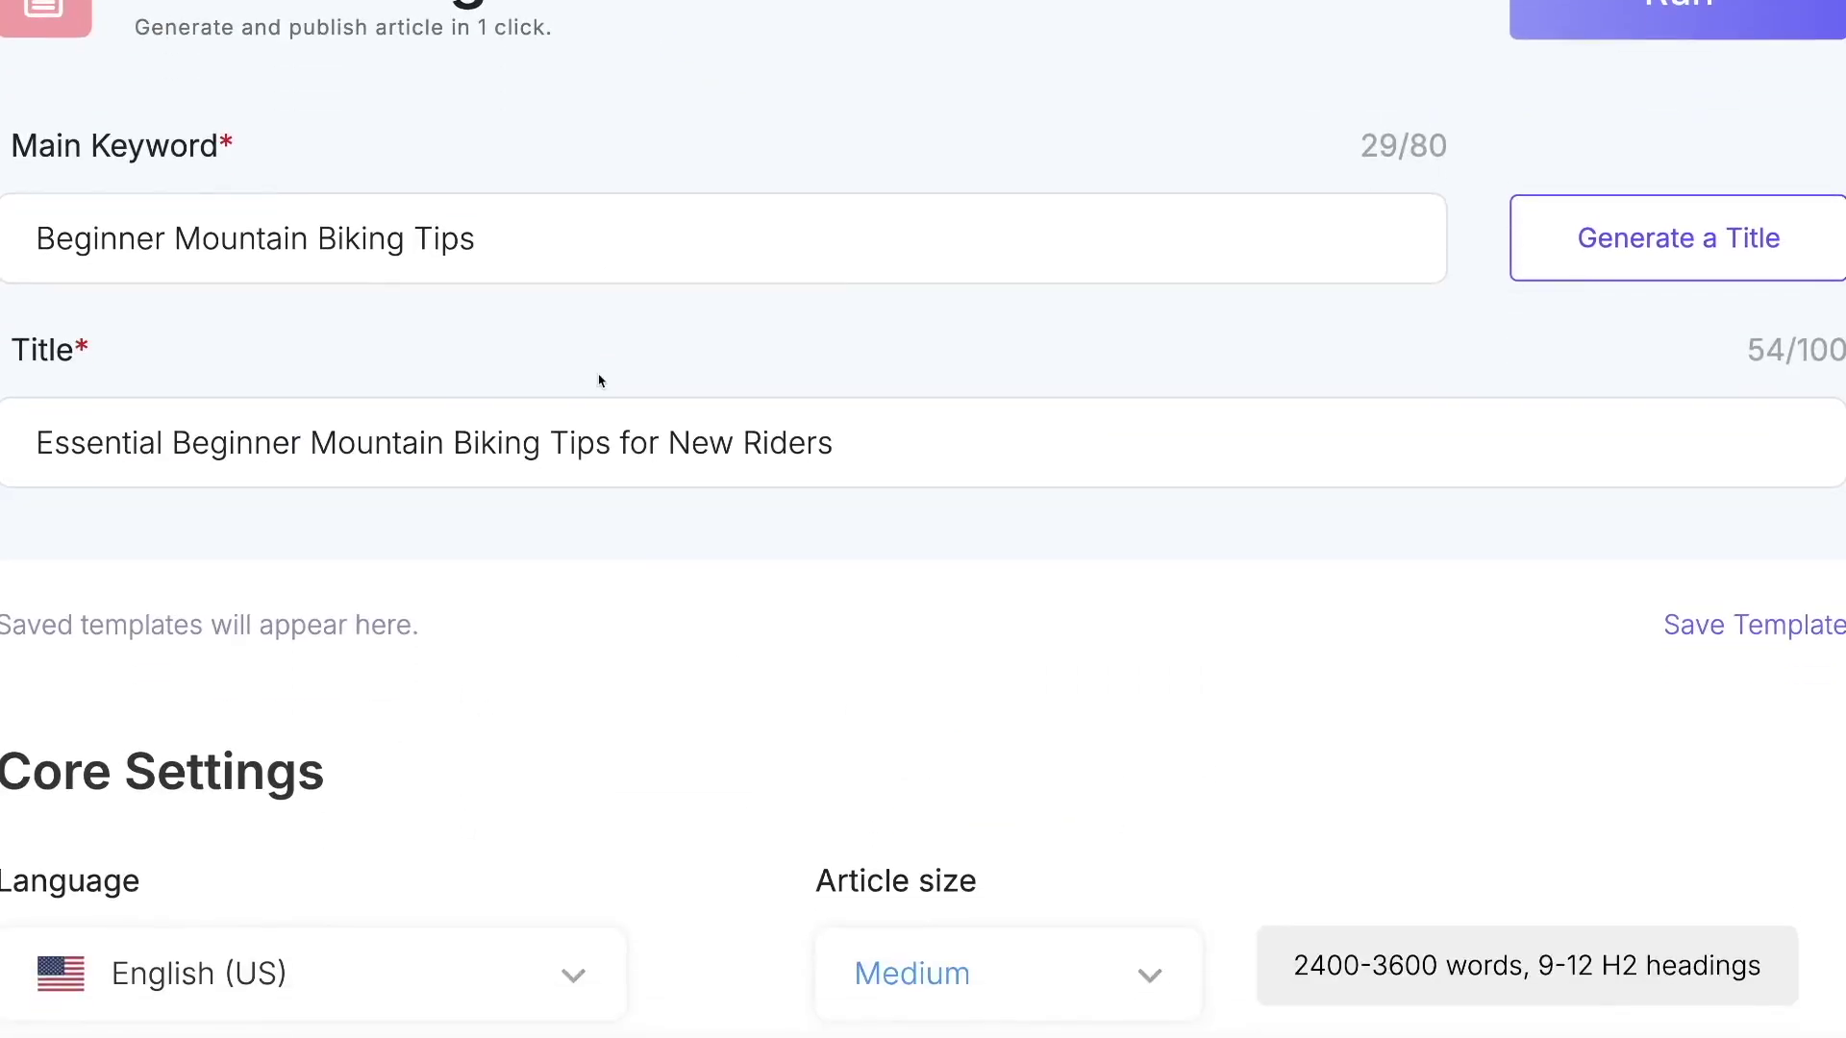
pyautogui.moveTo(213, 441); pyautogui.dragTo(1064, 443)
pyautogui.click(1064, 442)
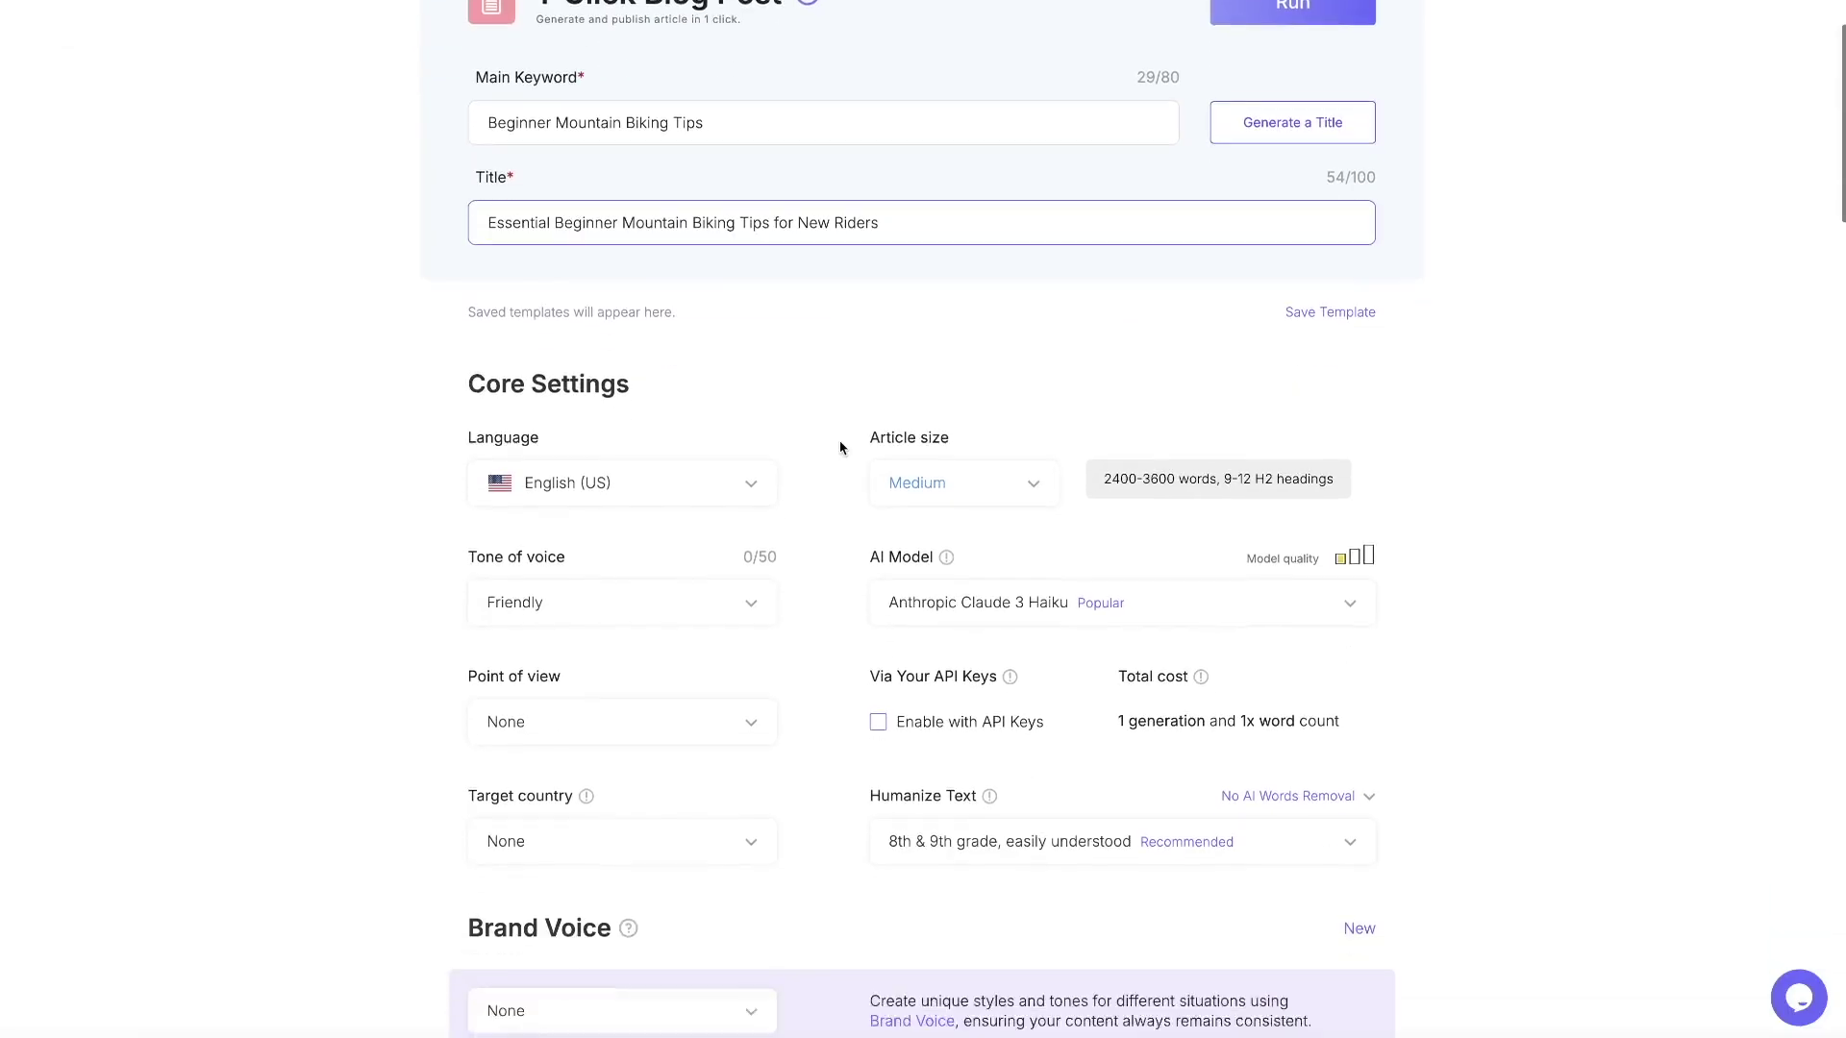
# Set the article size to Large and the point of view to First person singular (I, me, my, mine).
pyautogui.scroll(-2, 839, 447)
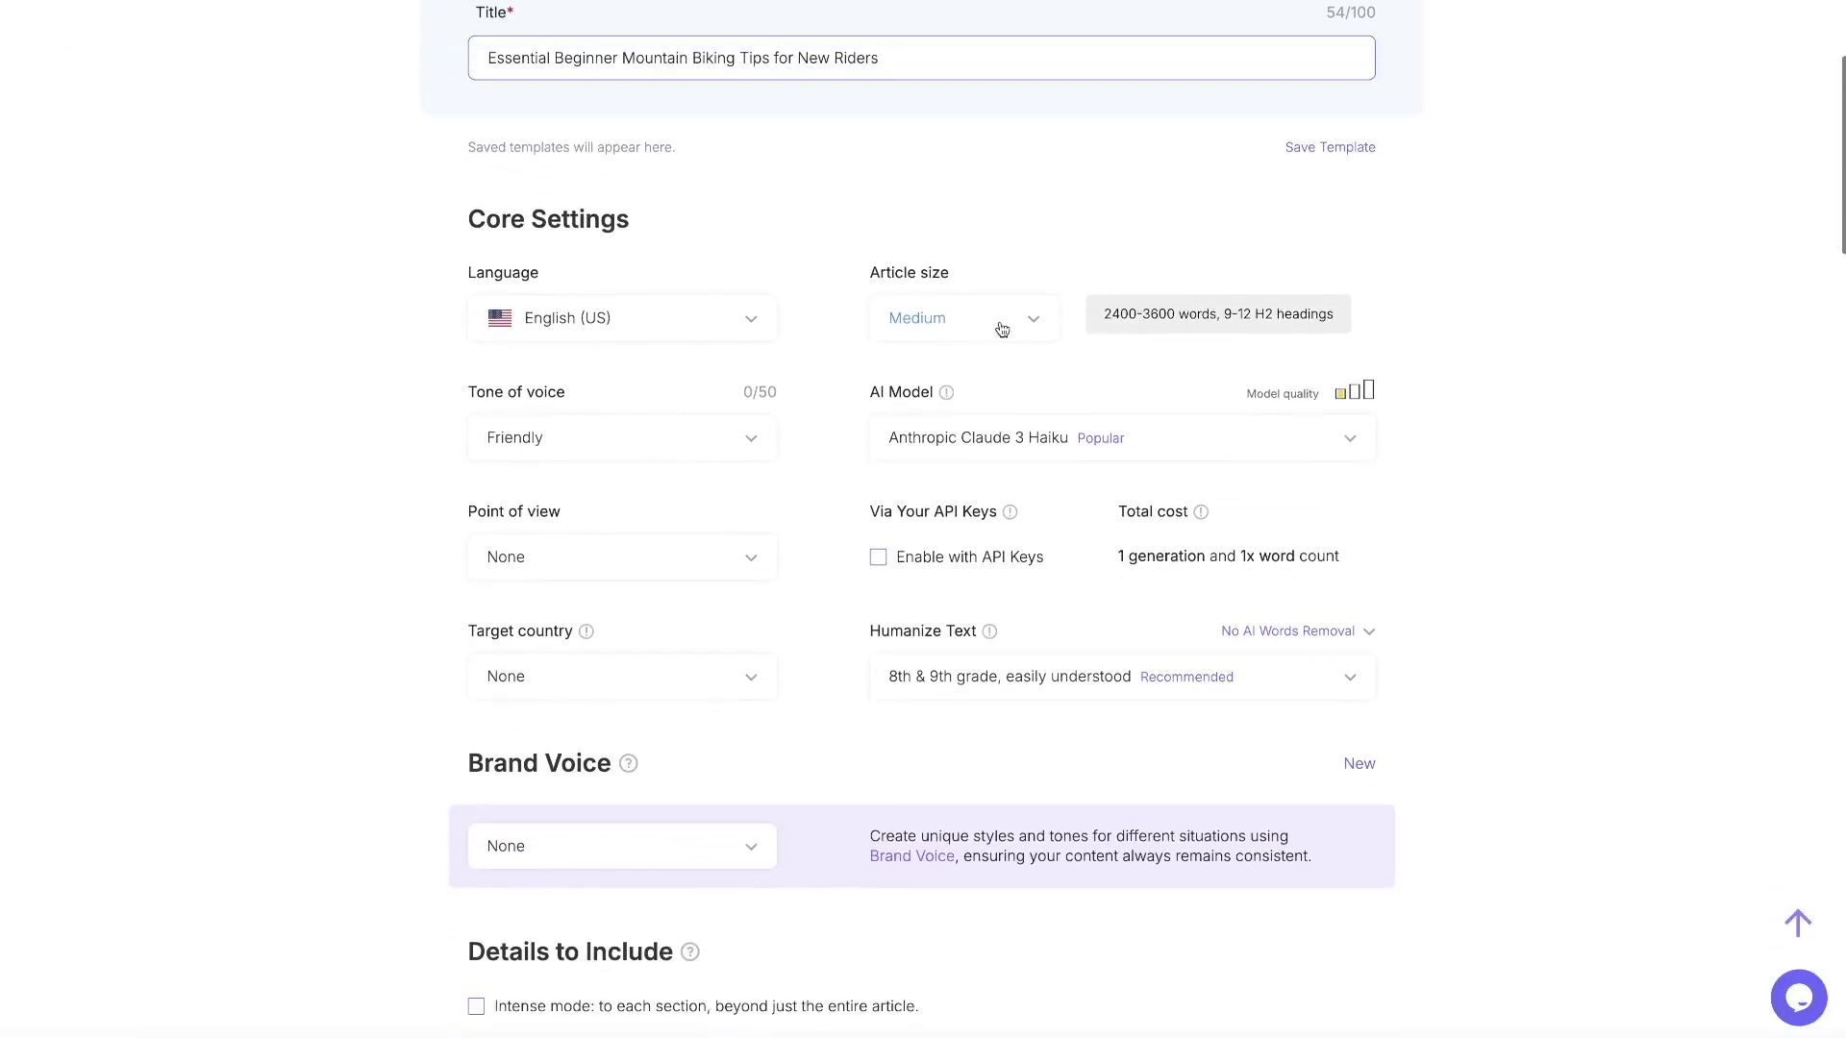
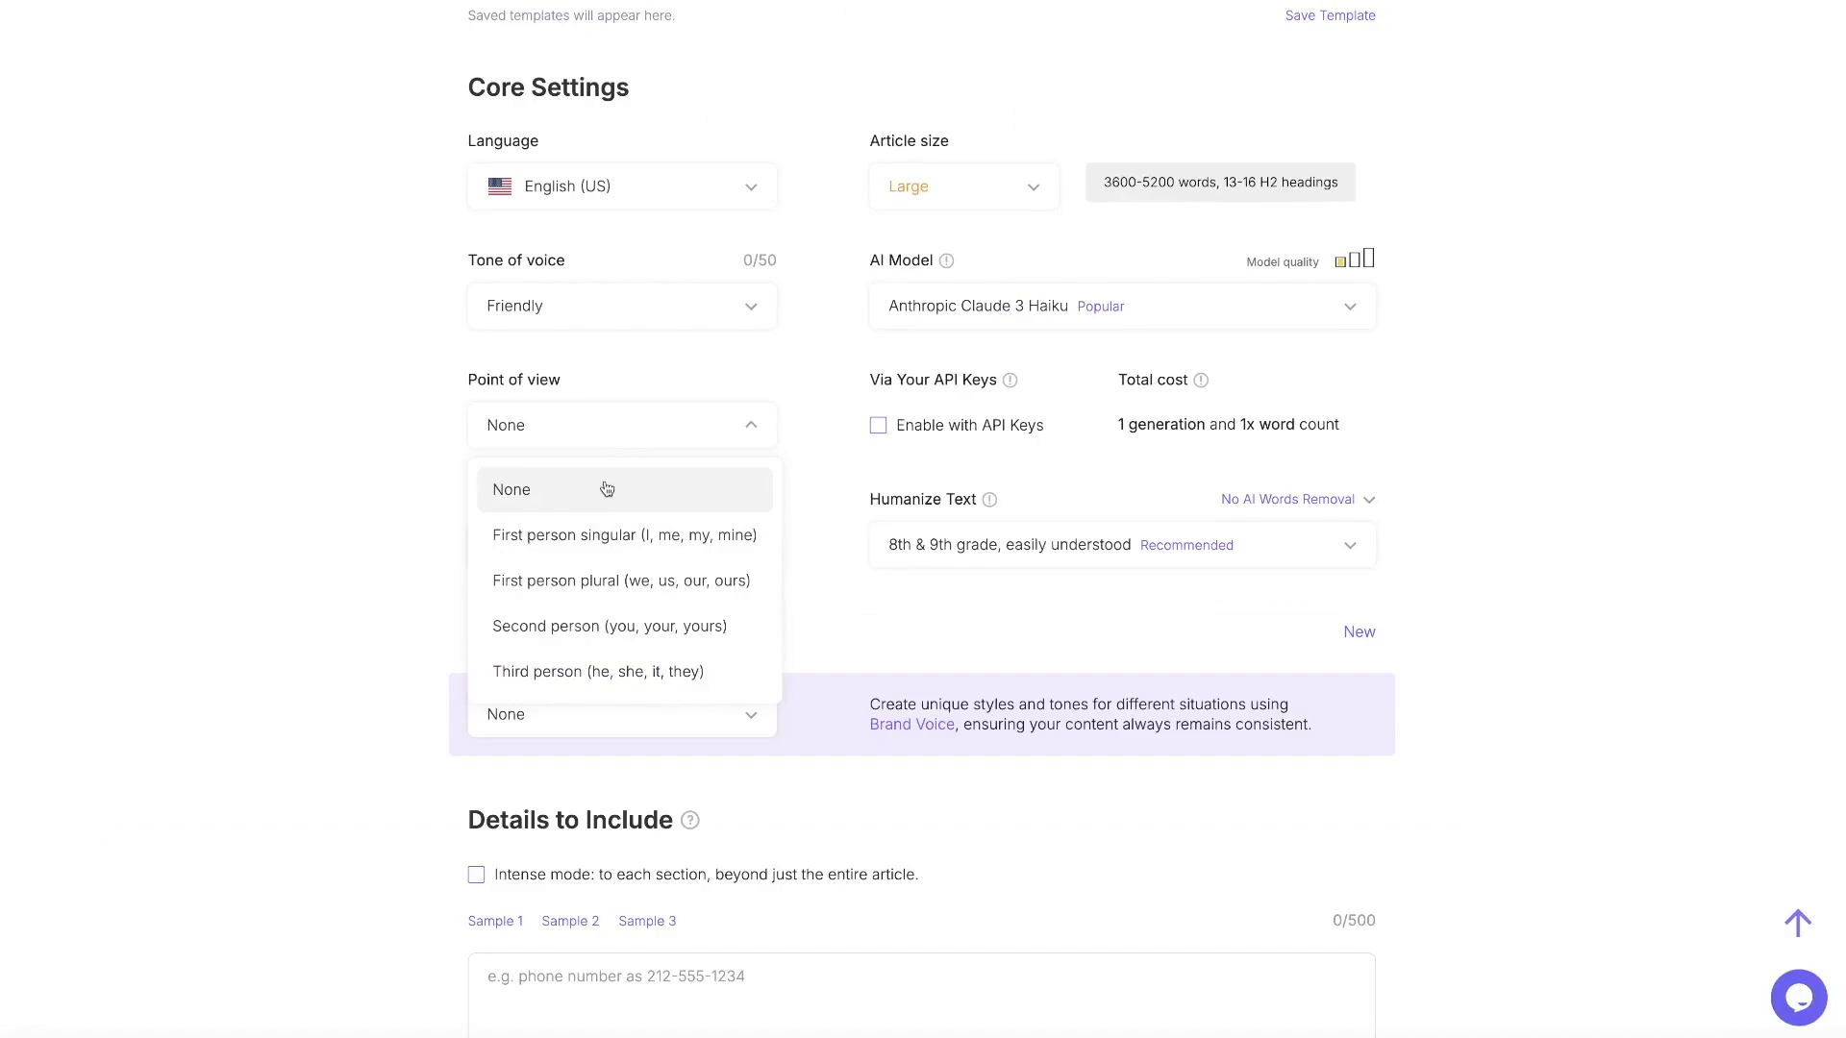
pyautogui.click(587, 539)
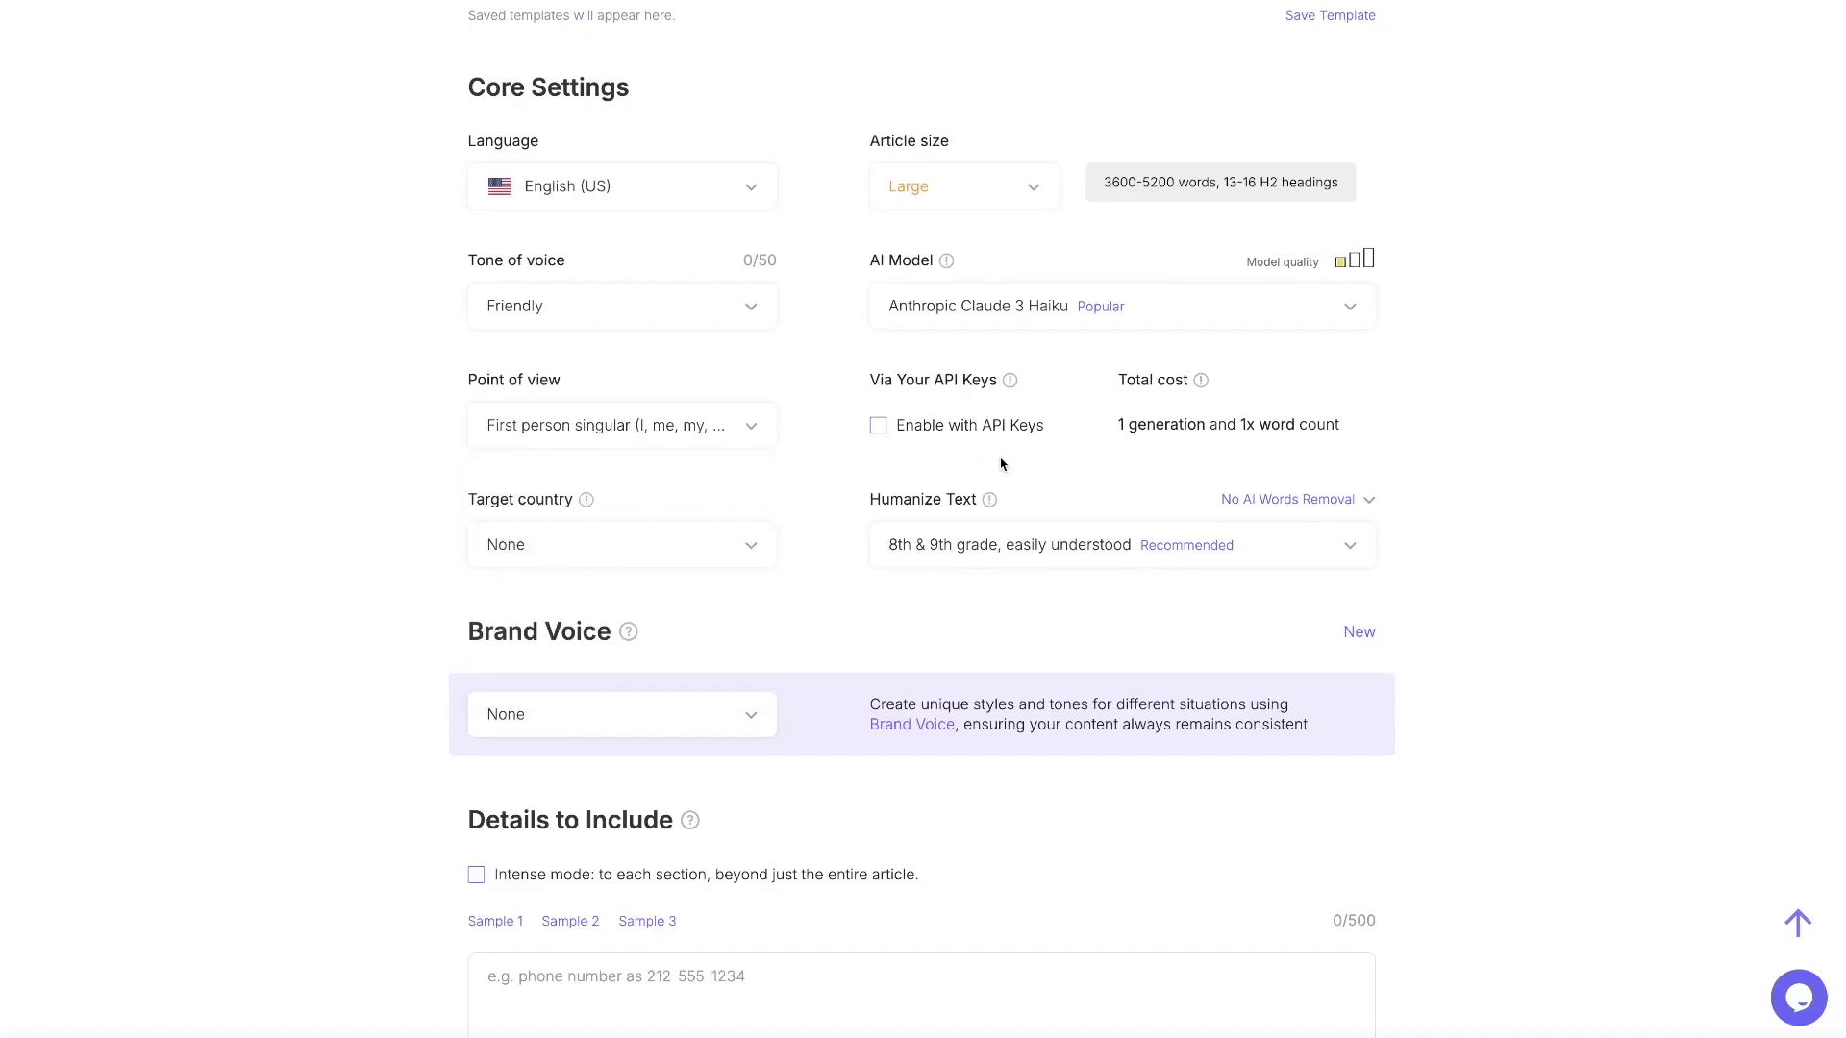
# Set the AI word removal level for Humanize Text to Extended AI Words Removal.
pyautogui.scroll(-1, 1046, 469)
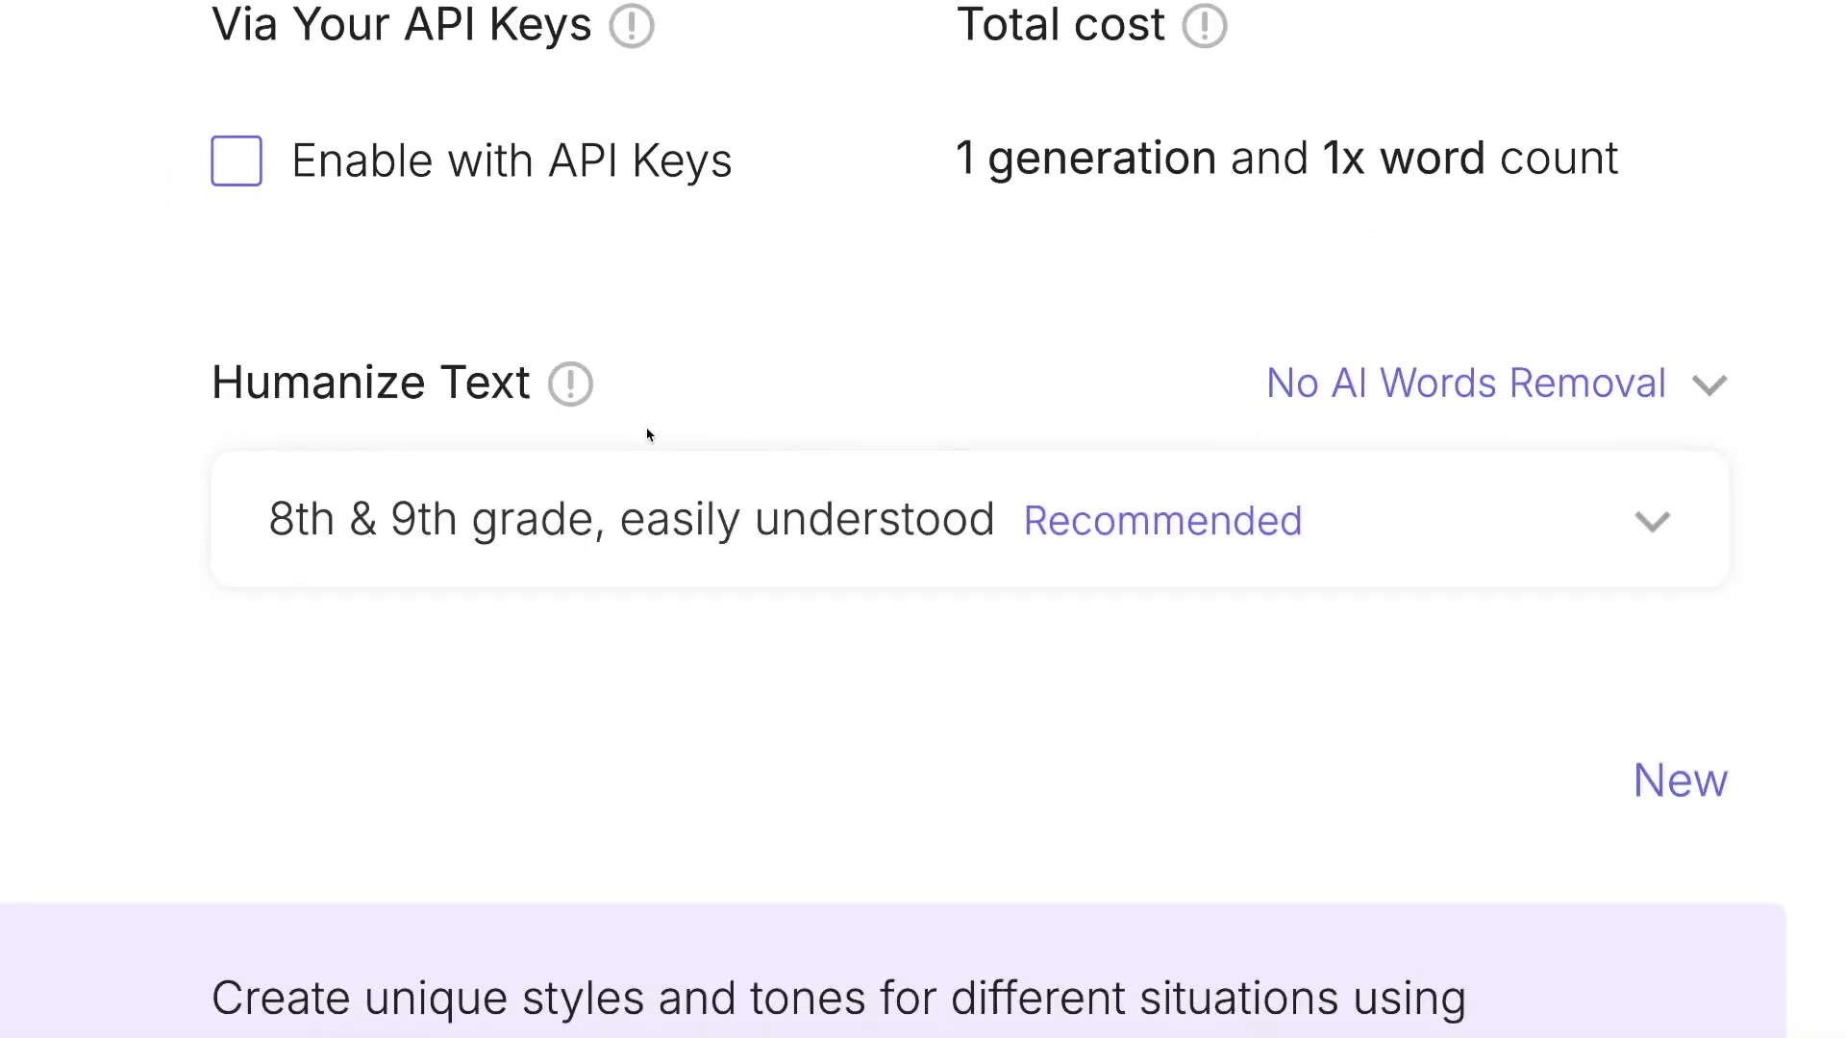
pyautogui.moveTo(373, 383); pyautogui.dragTo(701, 394)
pyautogui.click(812, 410)
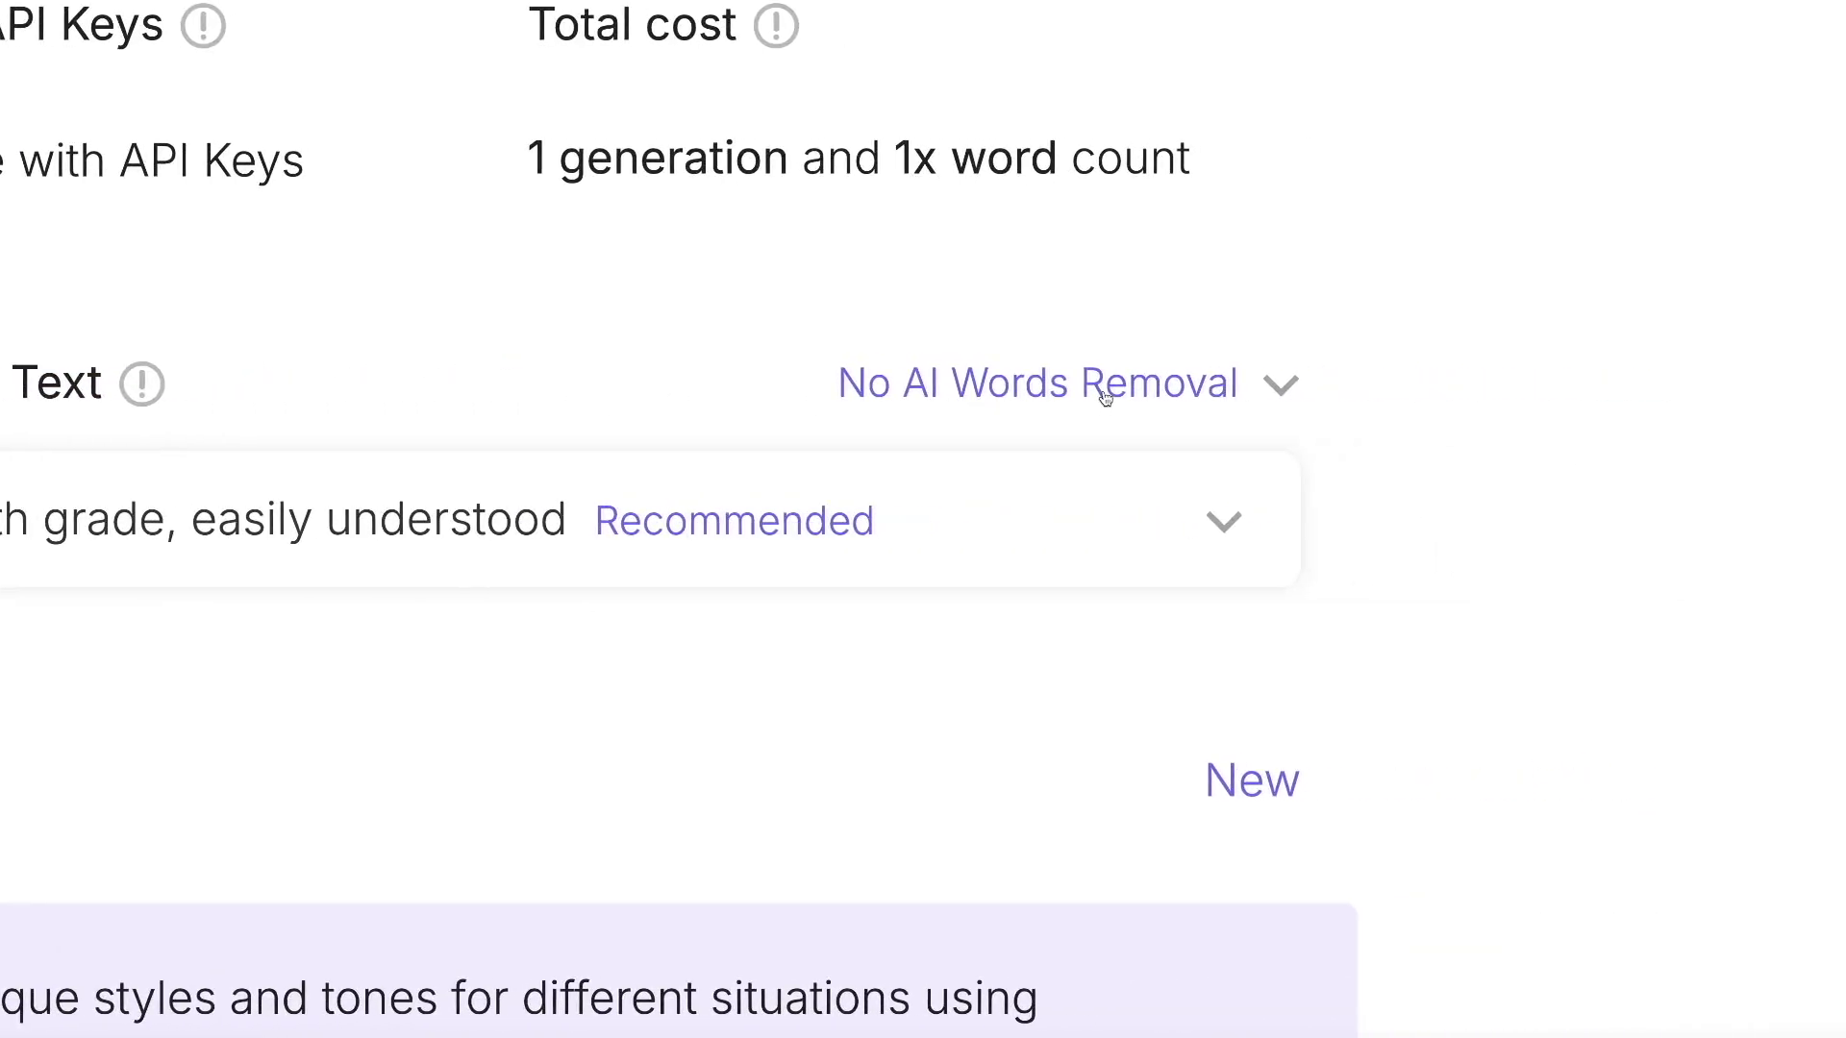
pyautogui.click(1138, 388)
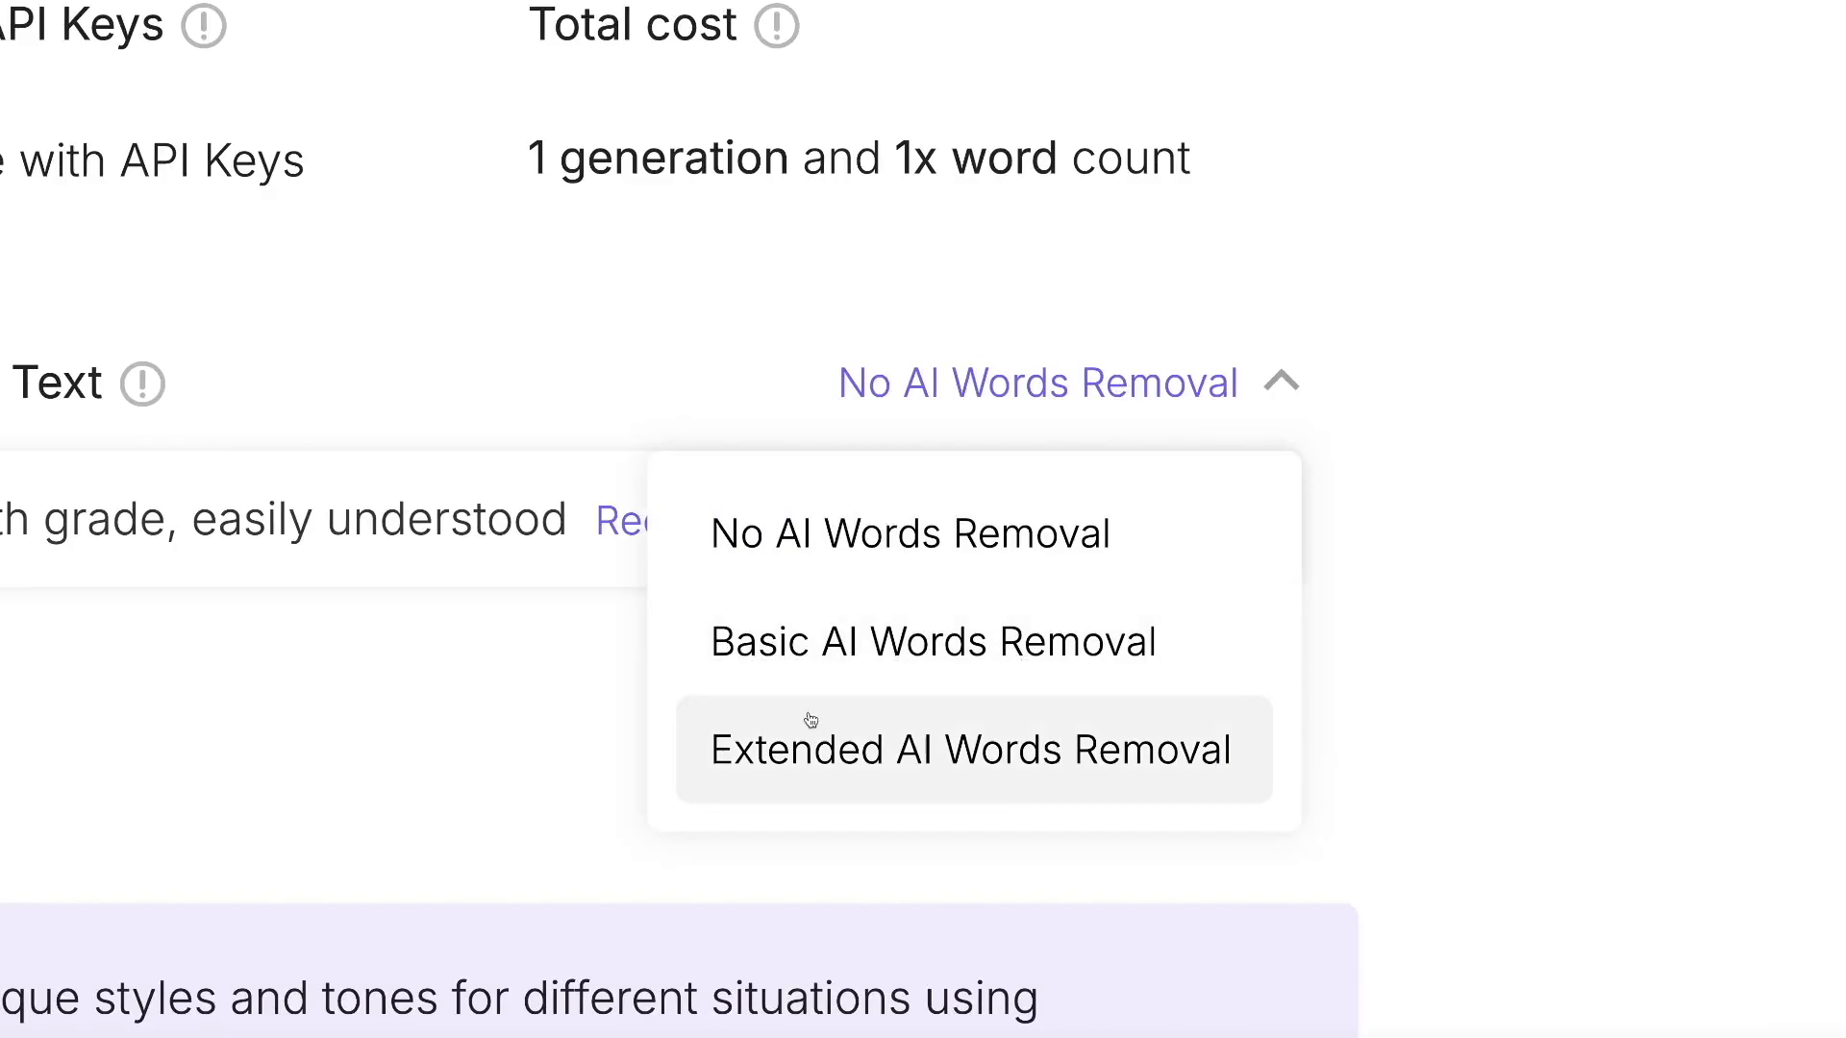
pyautogui.click(973, 766)
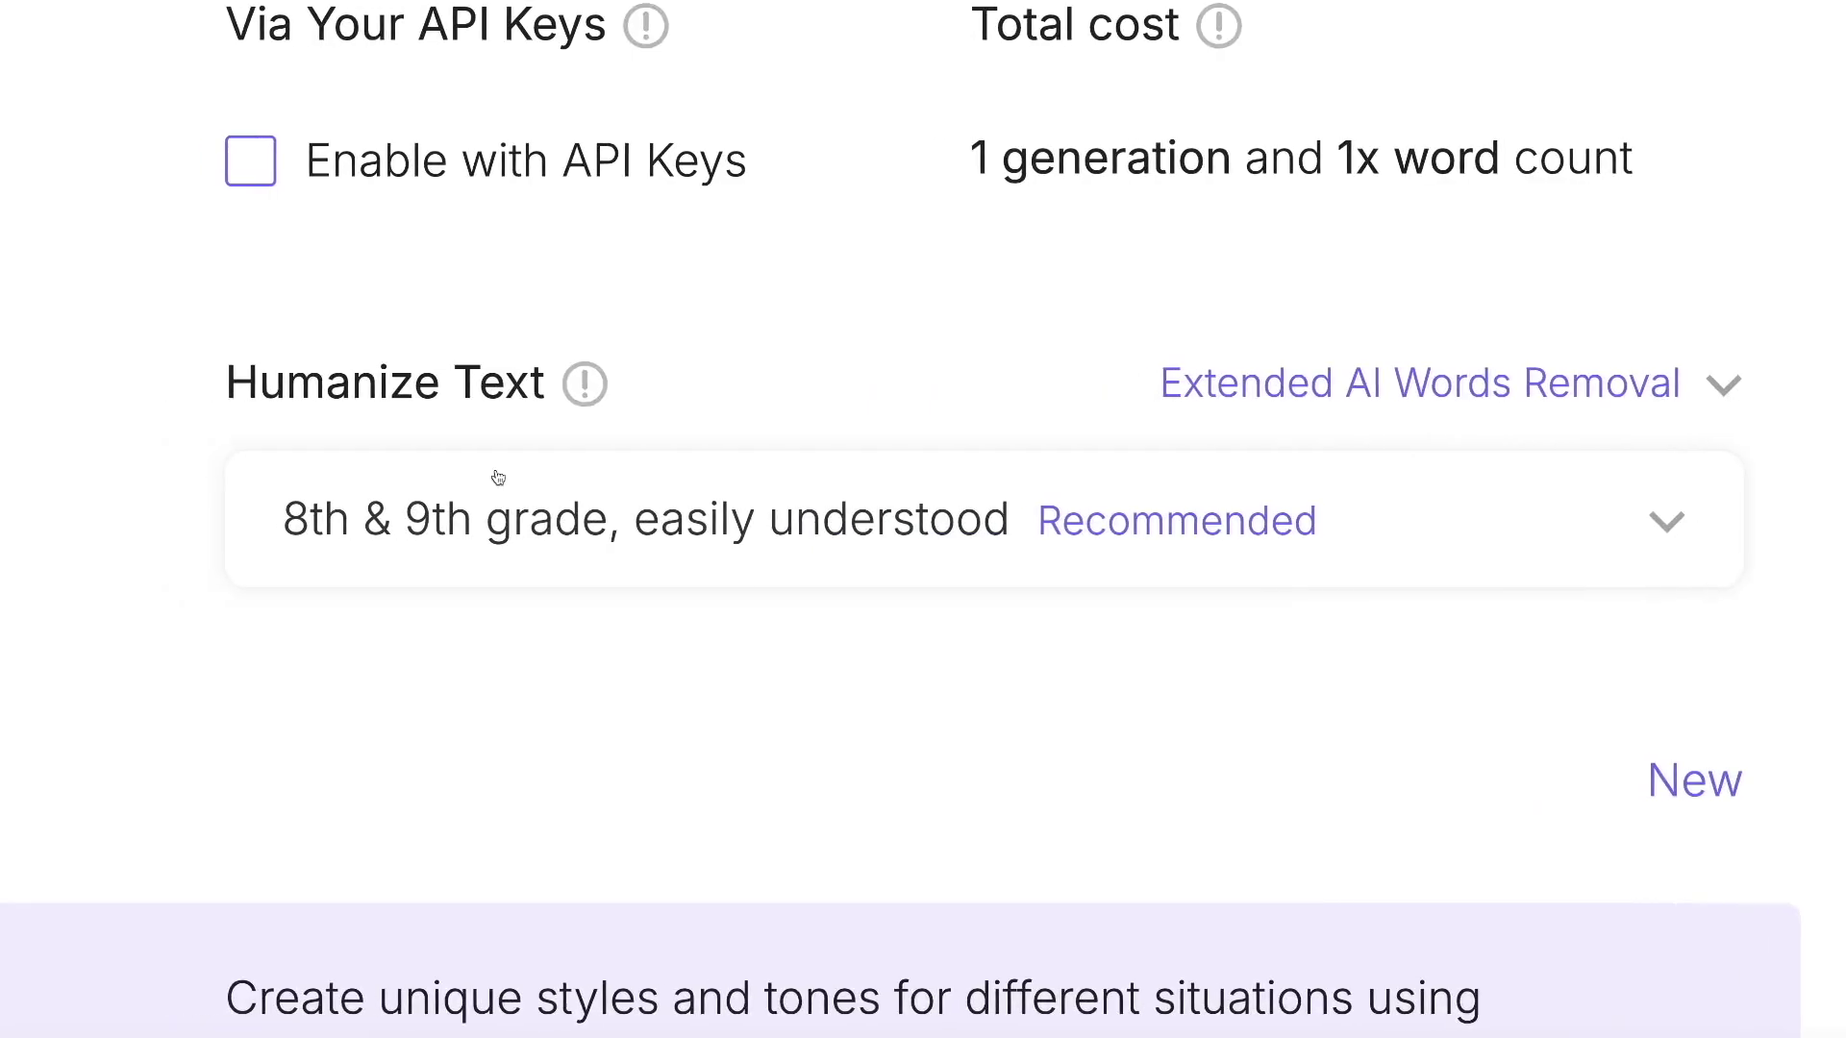
# Look through the Humanize Text reading levels and keep "8th & 9th grade, easily understood".
pyautogui.click(564, 535)
pyautogui.scroll(-2, 631, 542)
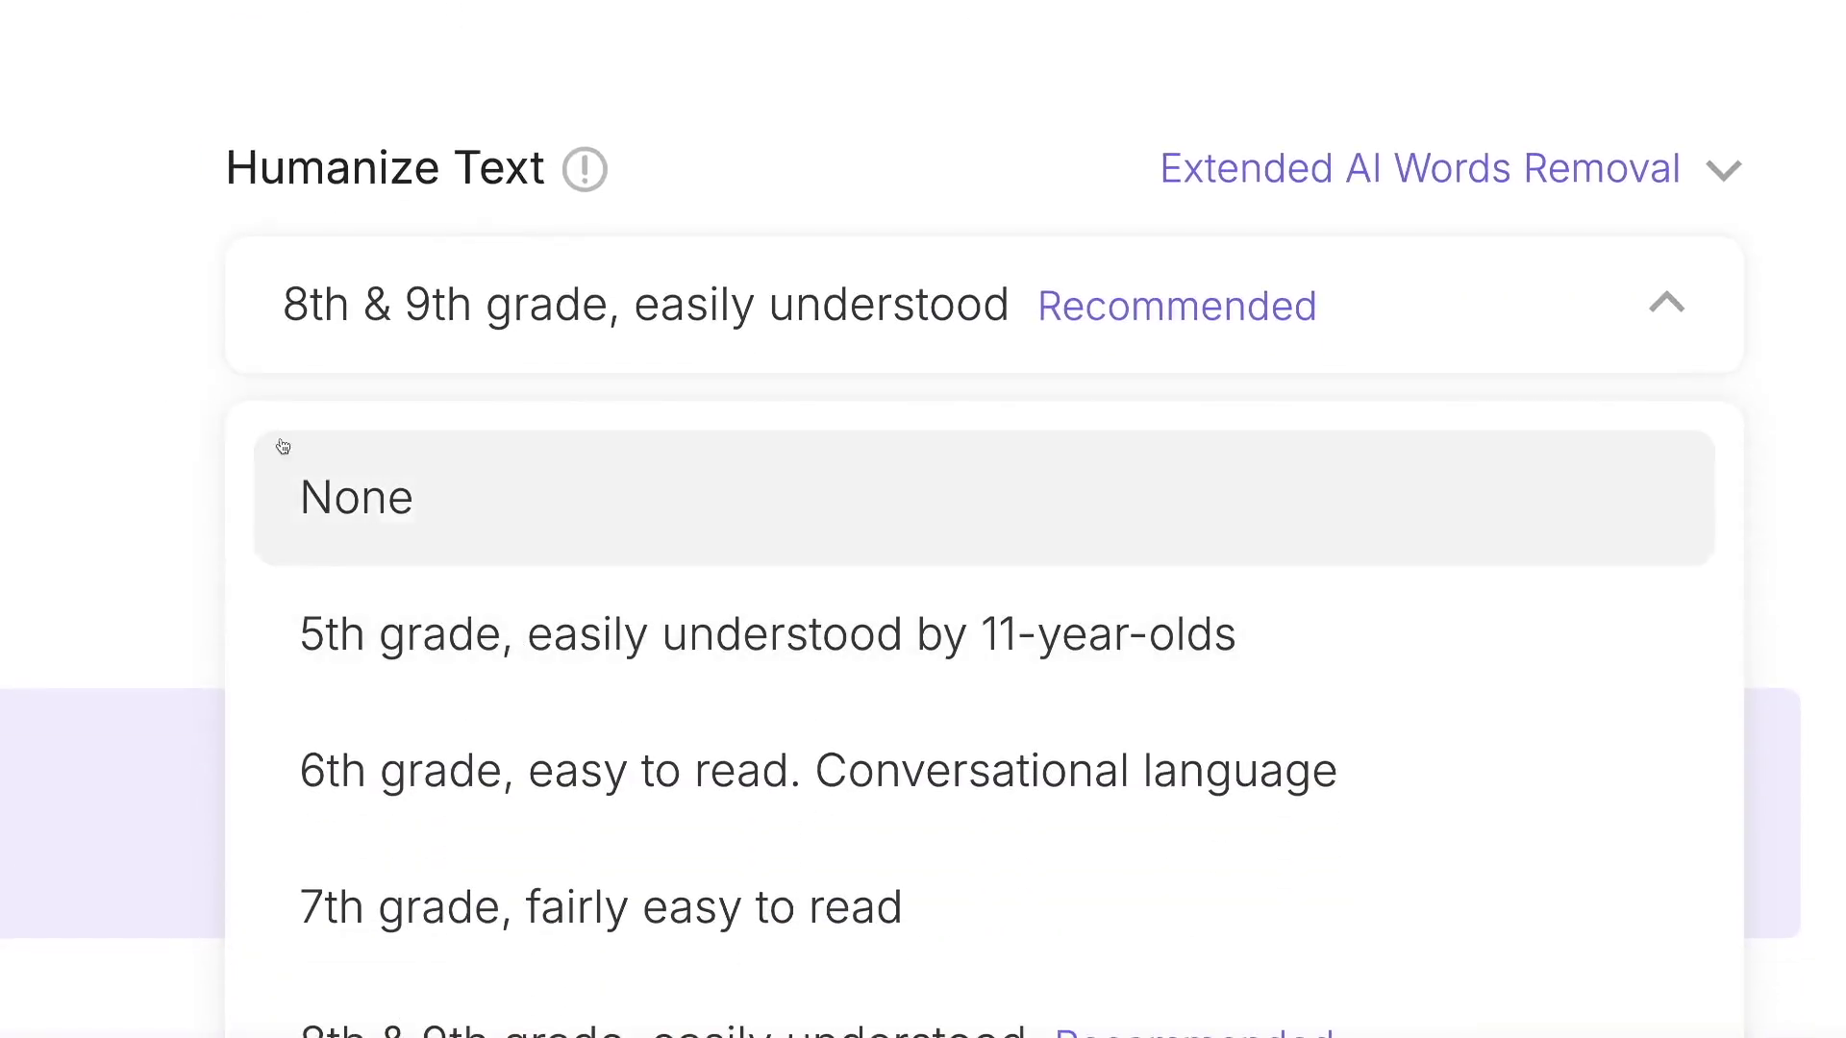
pyautogui.click(745, 342)
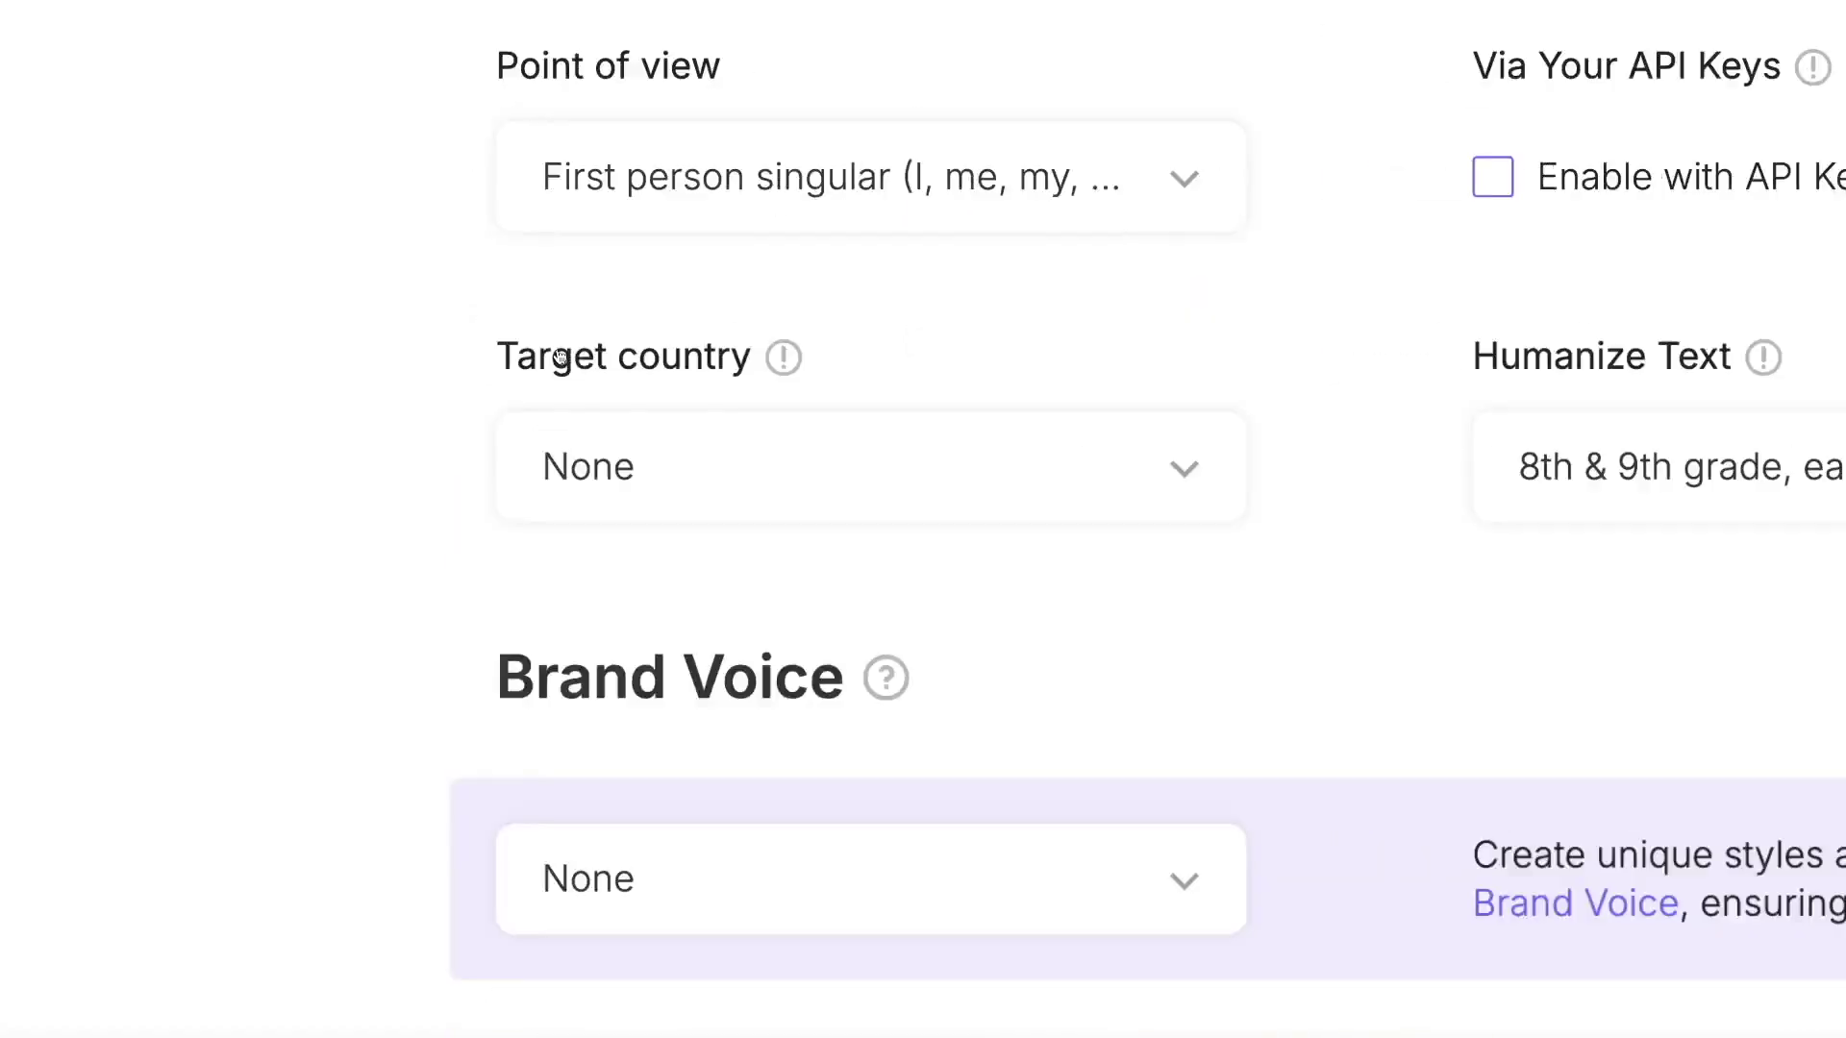
# Set the article's target country to United States.
pyautogui.click(847, 480)
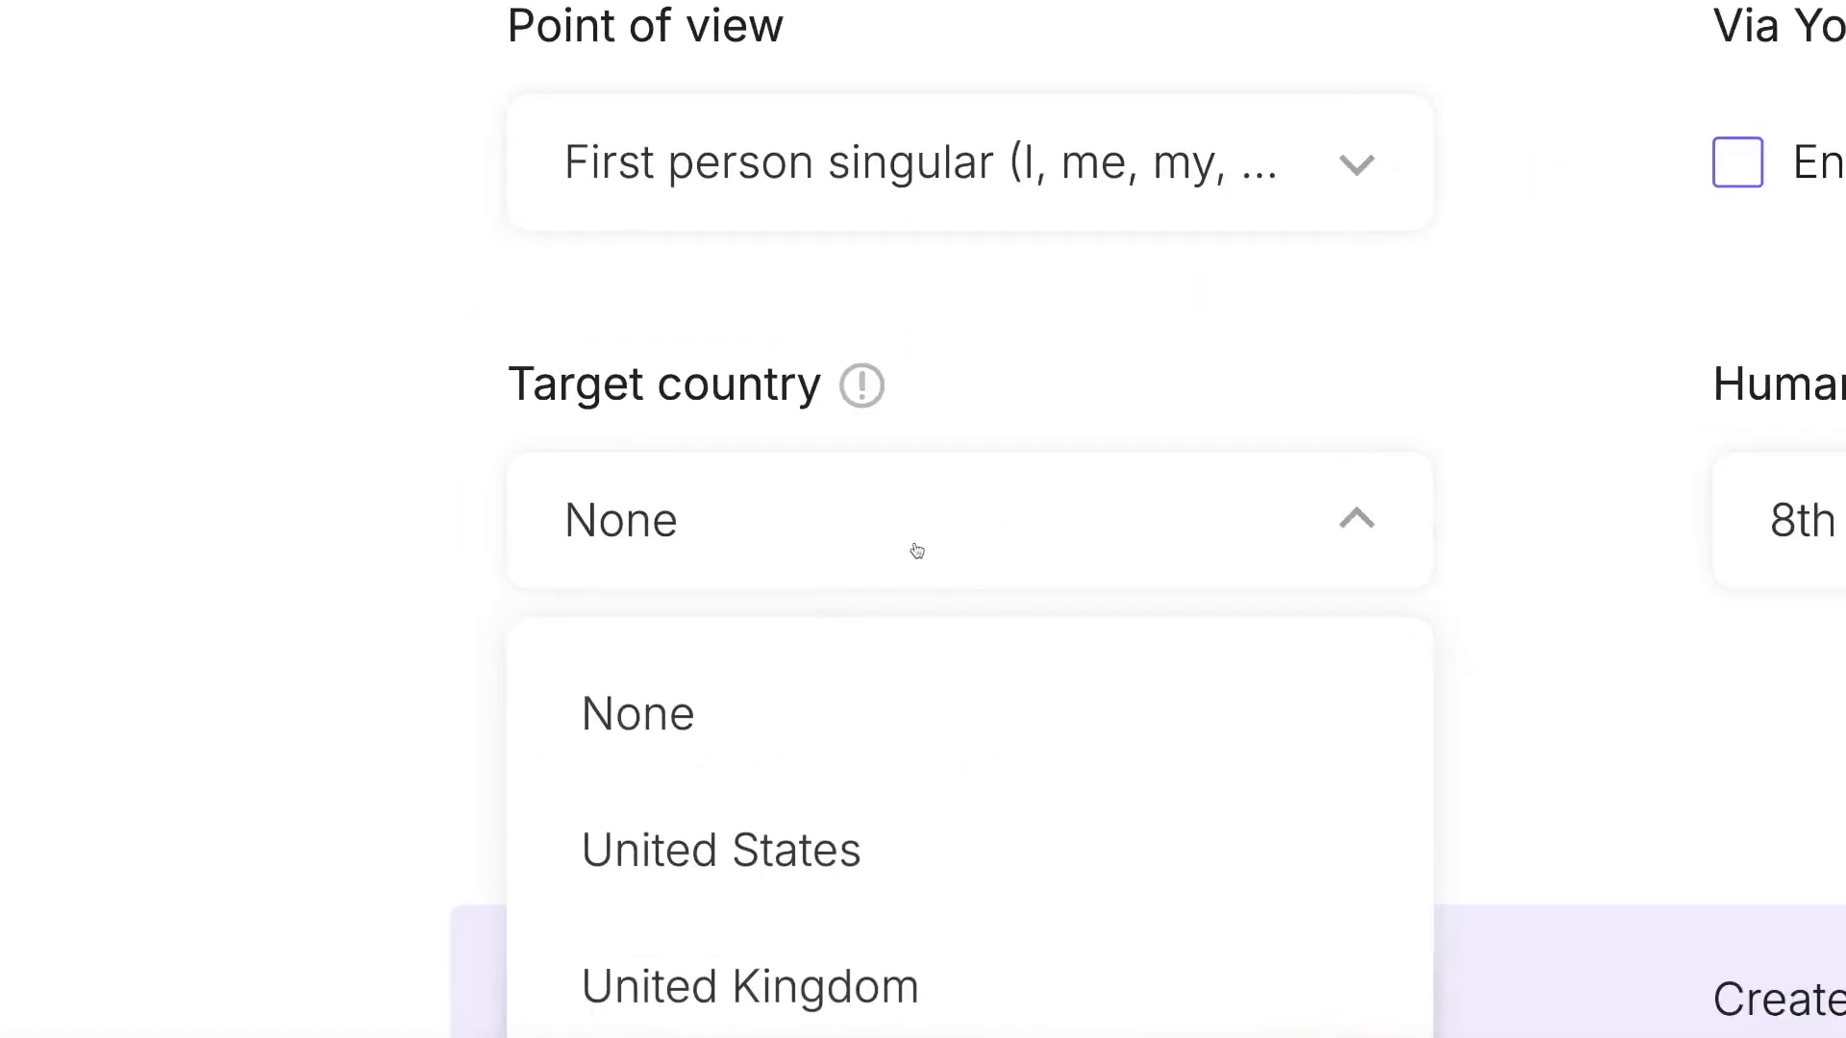
pyautogui.click(792, 826)
pyautogui.scroll(-2, 798, 632)
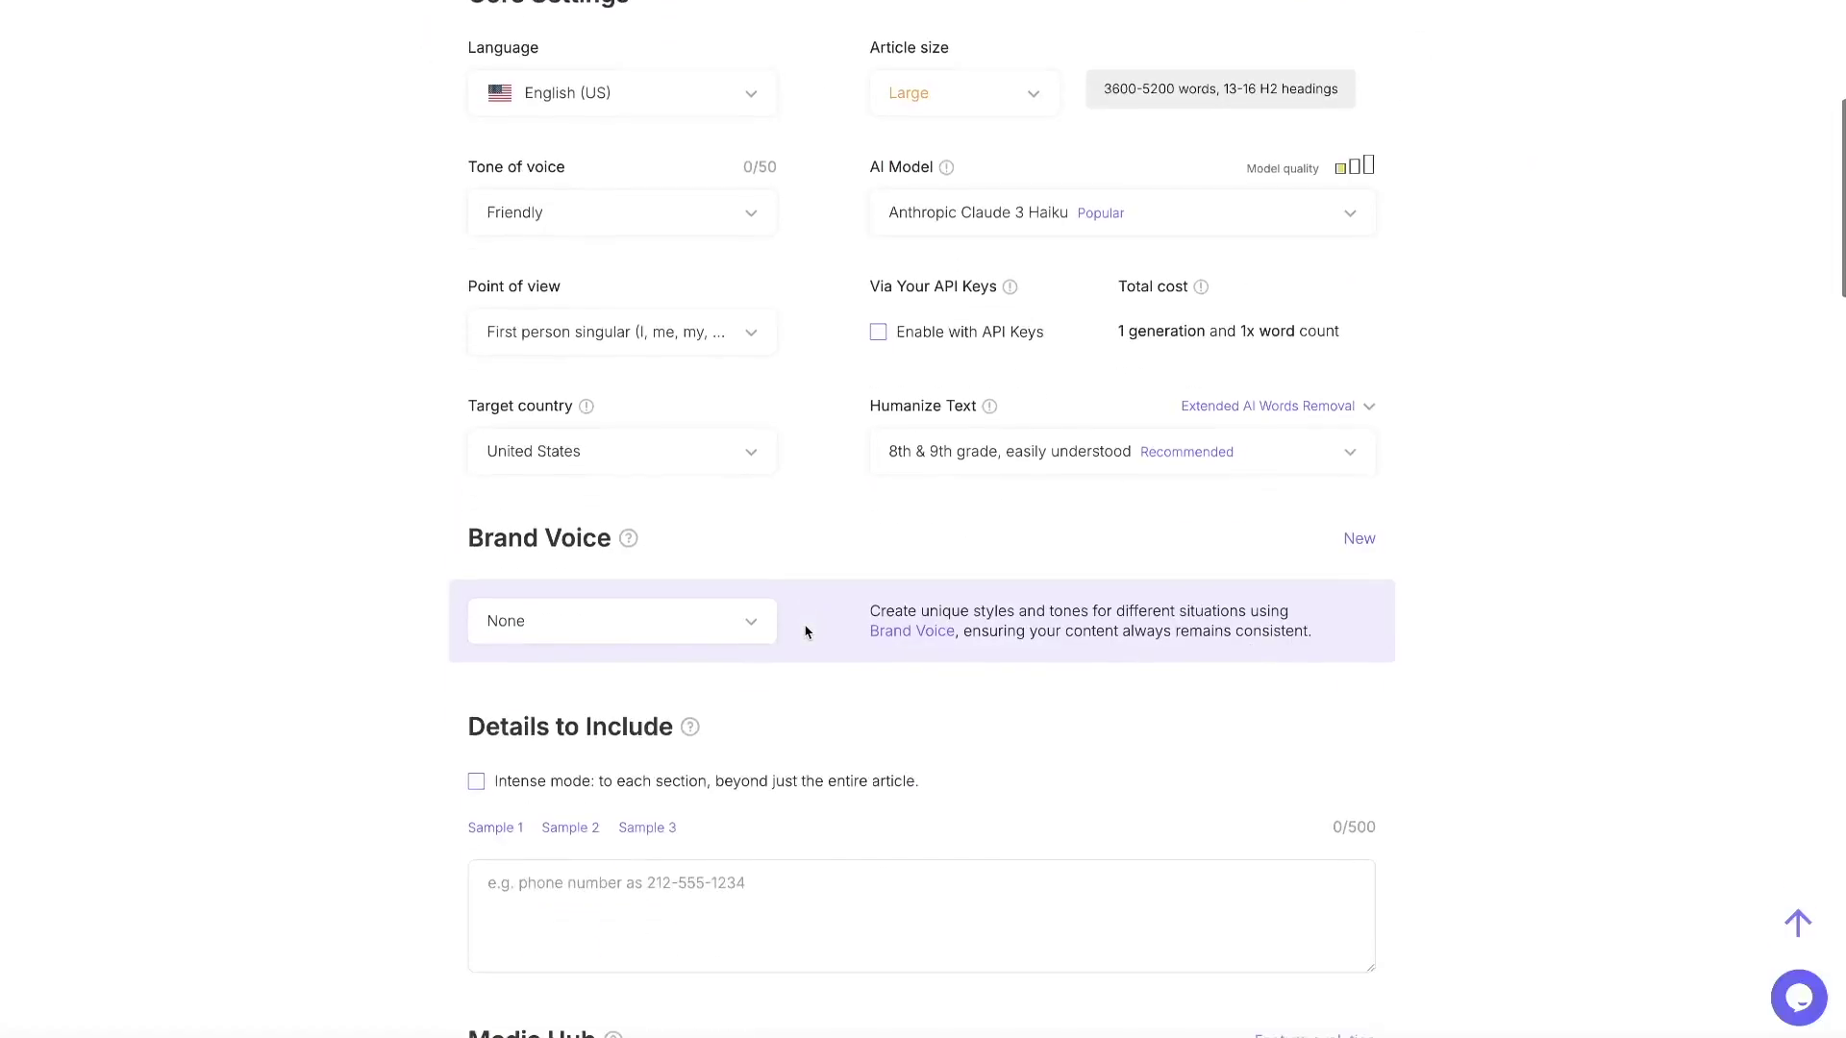
# Review the Details to Include and Media Hub settings, including the available image styles, and continue to the SEO section.
pyautogui.scroll(-6, 806, 632)
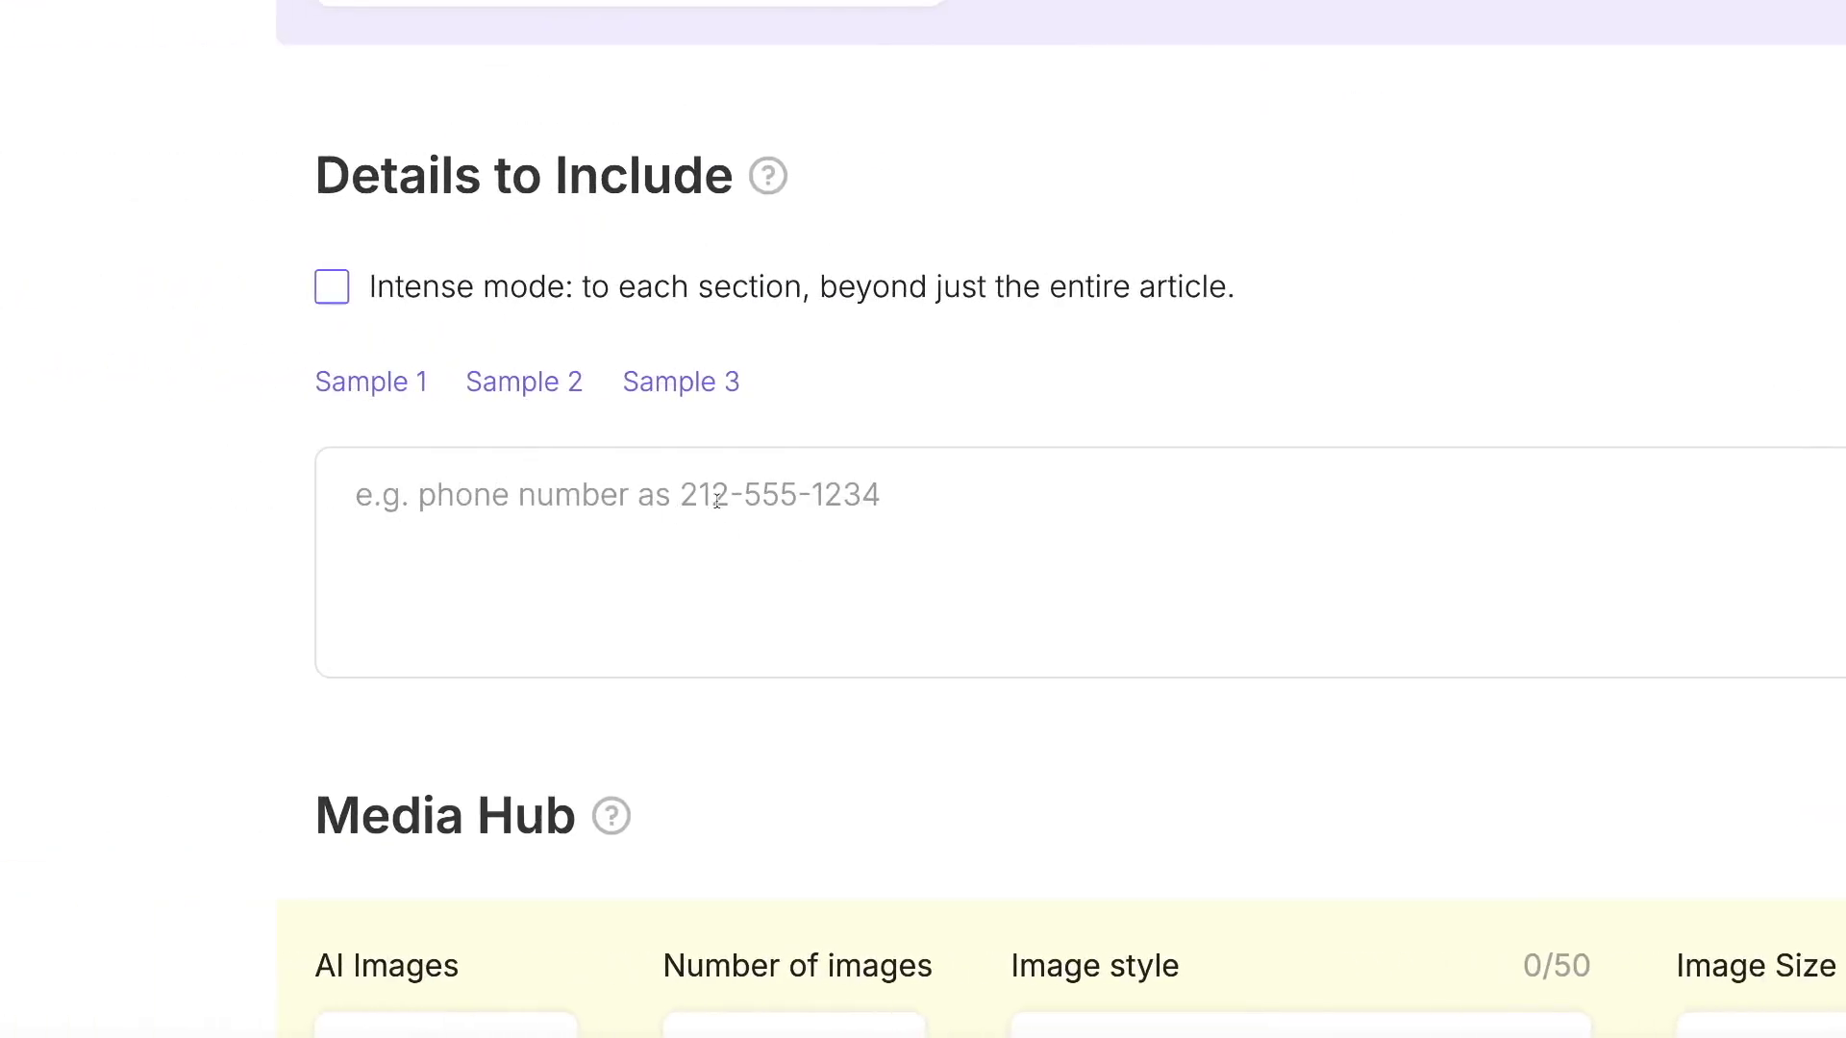
pyautogui.scroll(-4, 718, 501)
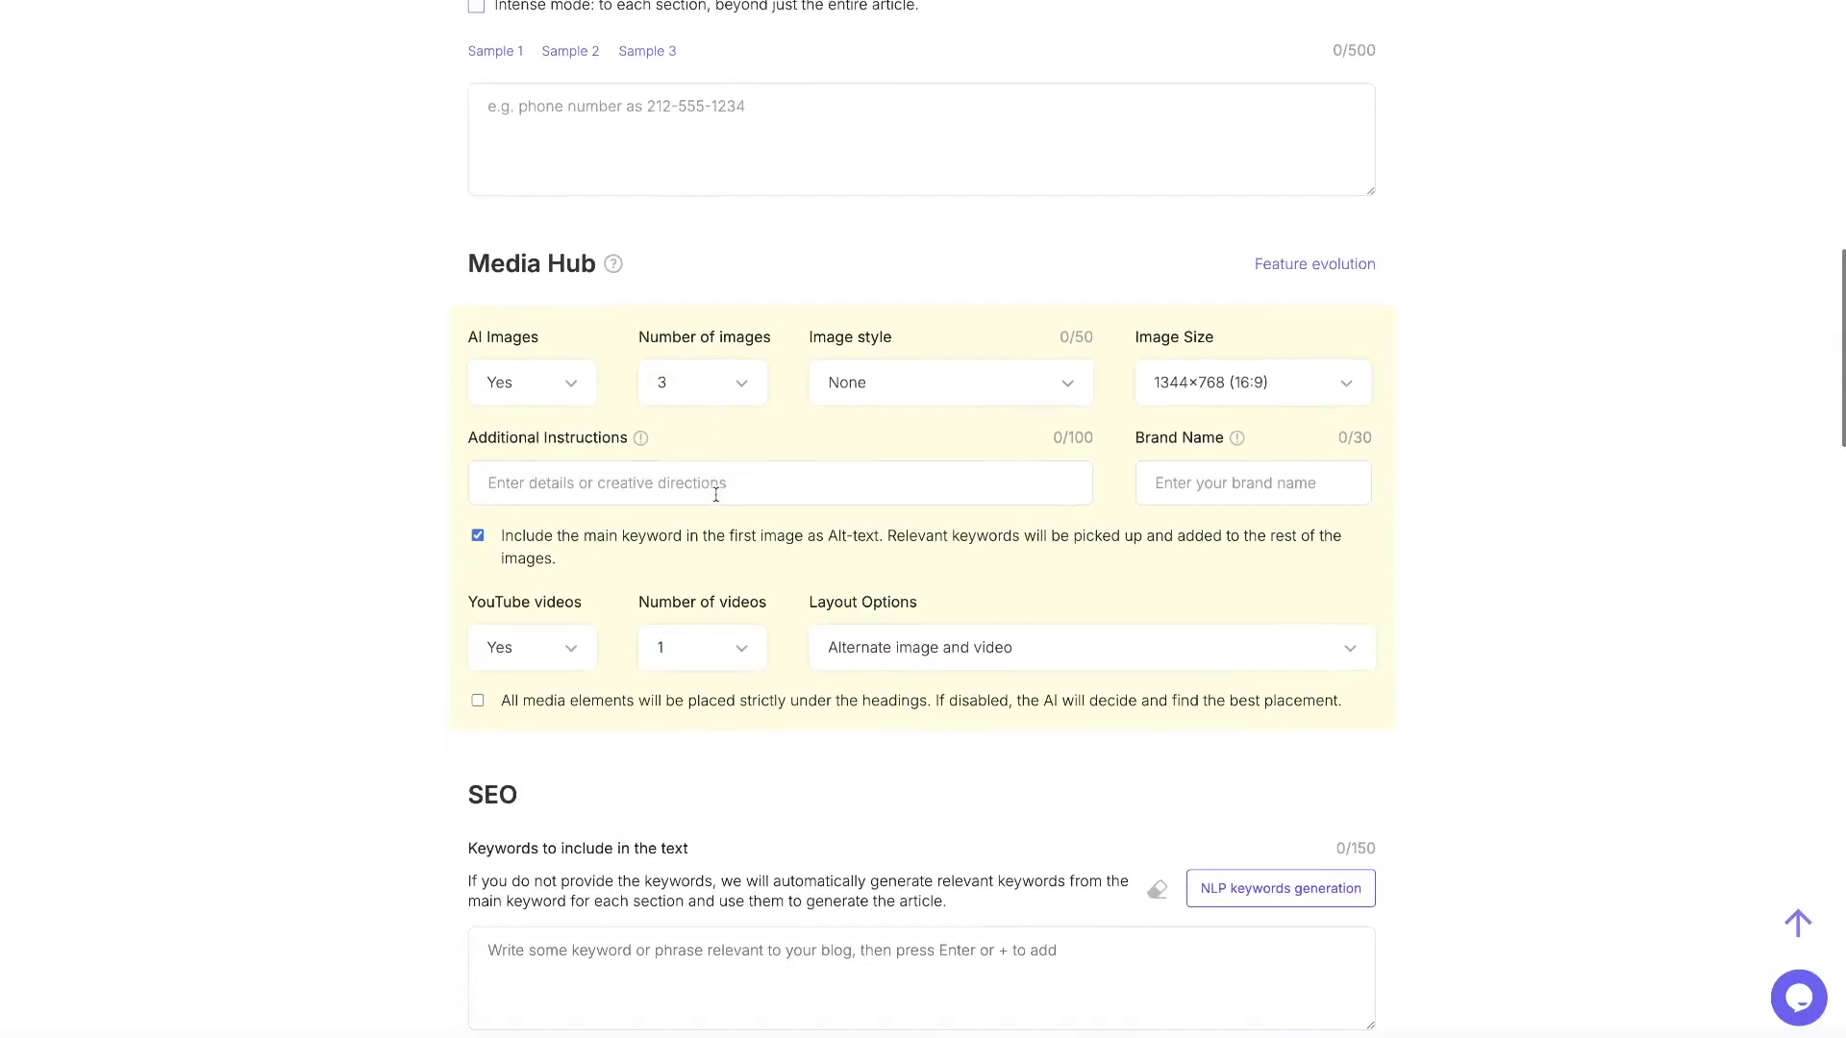
pyautogui.scroll(-1, 715, 494)
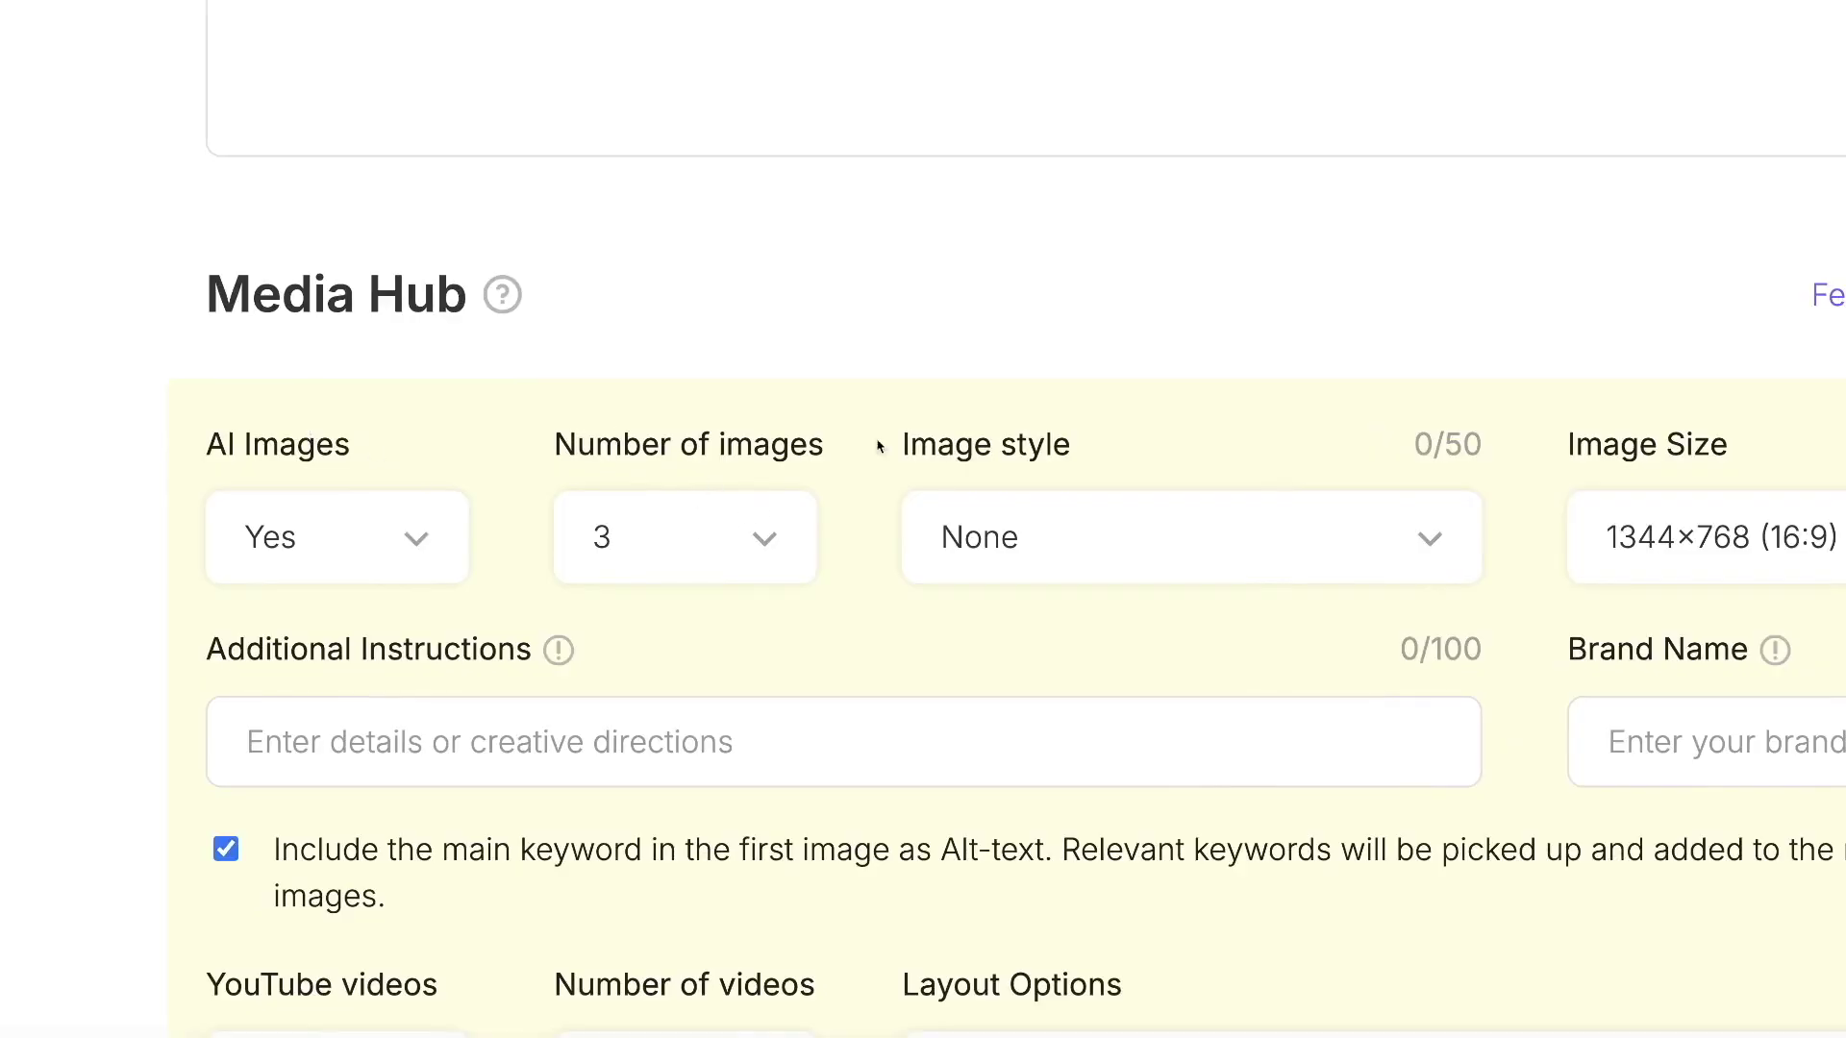
pyautogui.click(967, 537)
pyautogui.scroll(-2, 1043, 659)
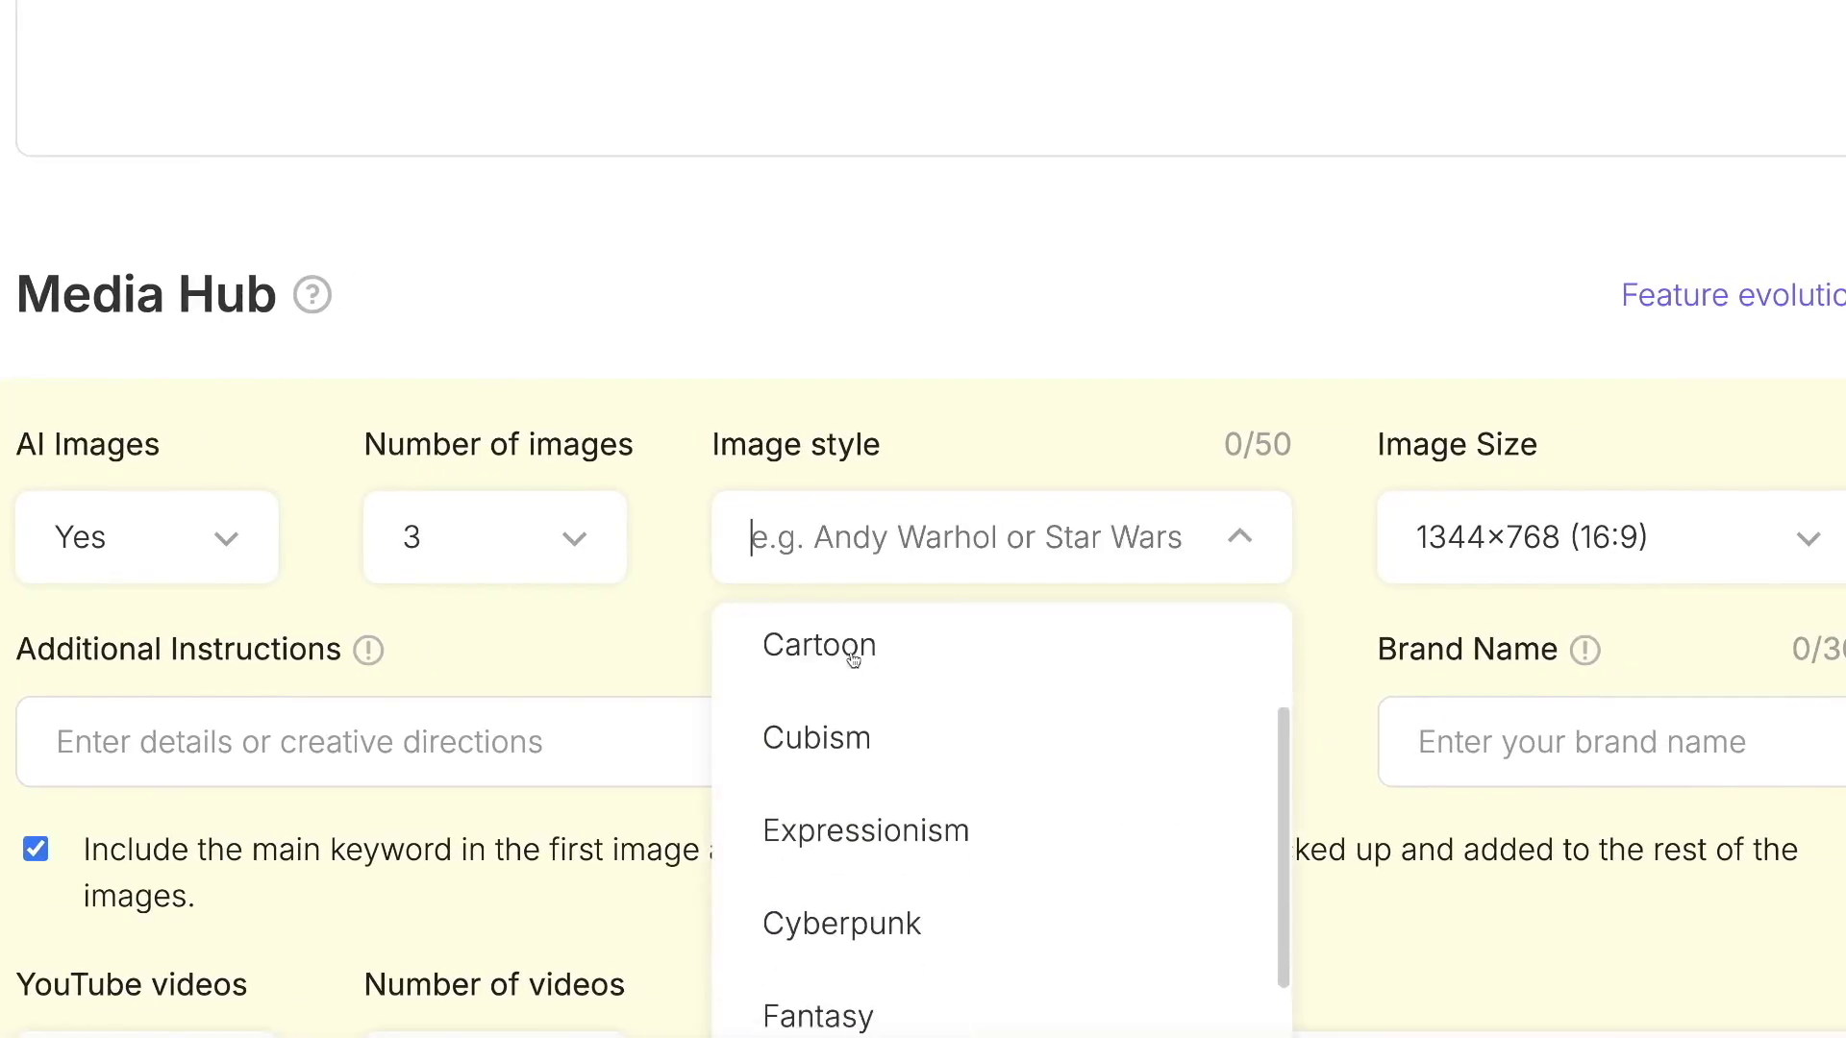
pyautogui.scroll(-2, 692, 626)
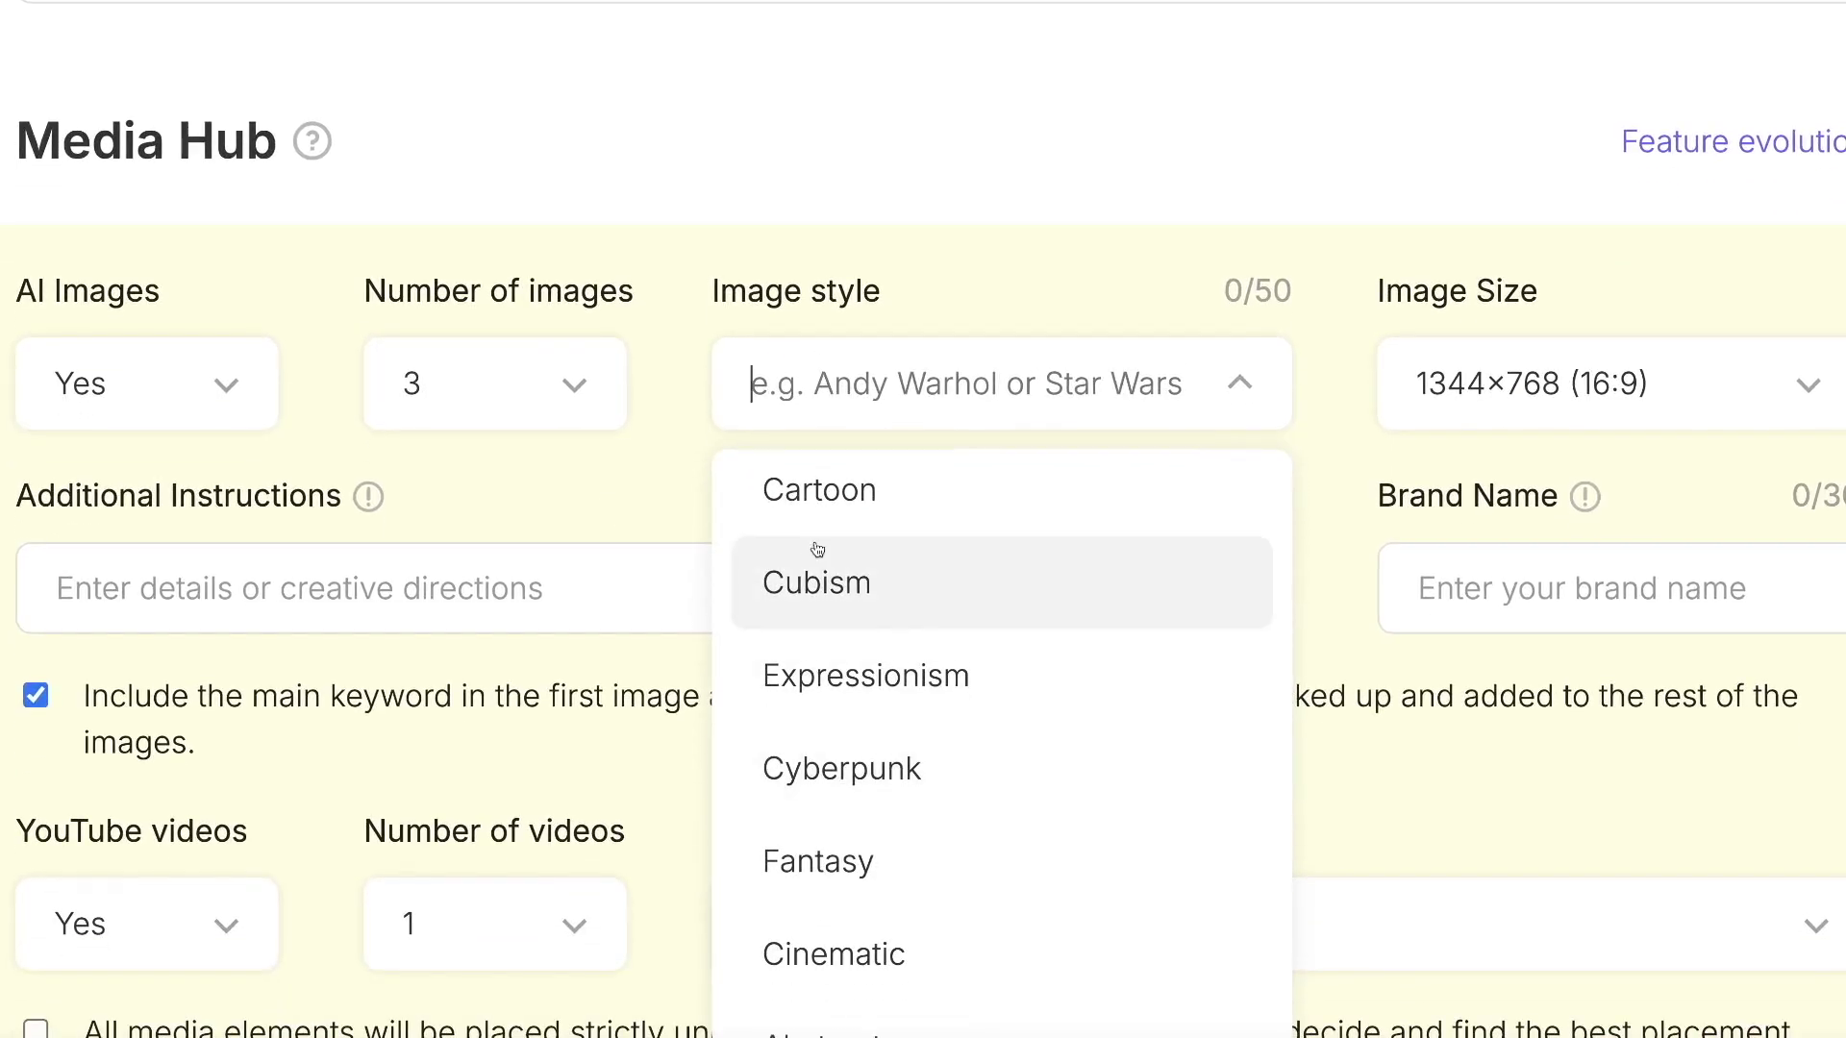
pyautogui.click(696, 331)
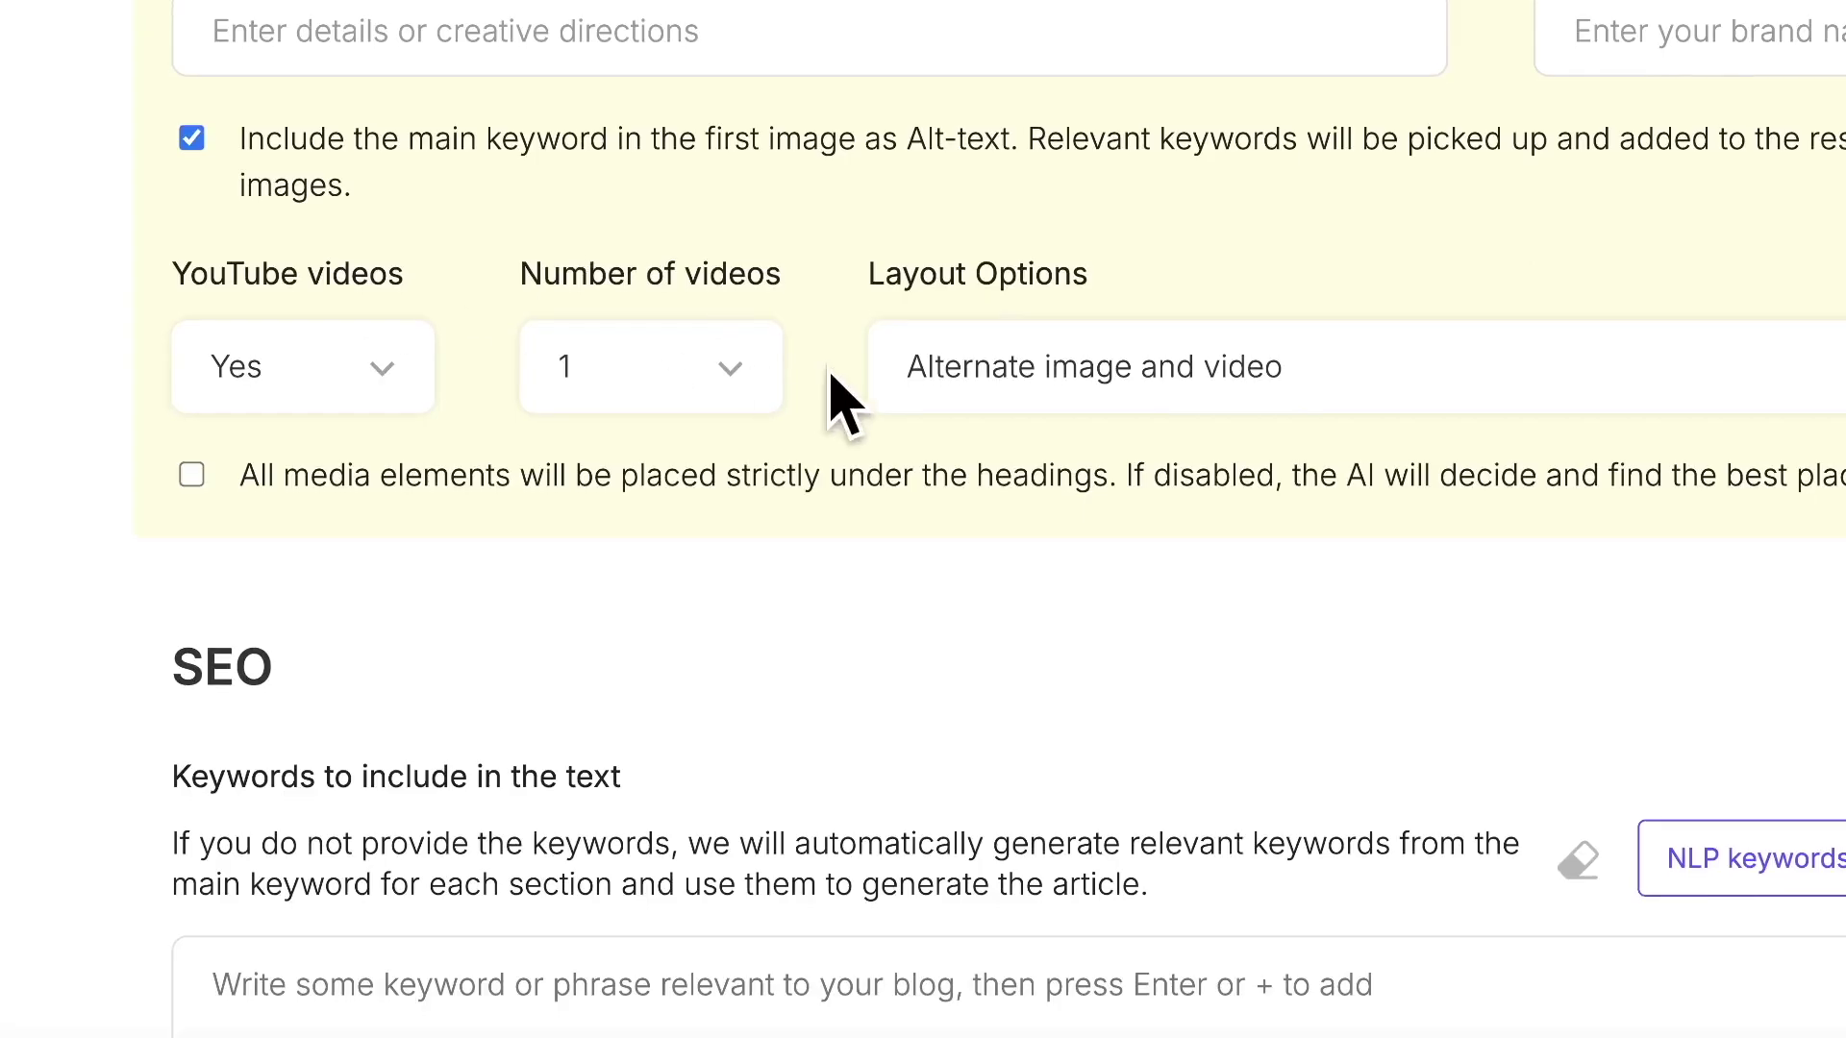
pyautogui.scroll(-3, 808, 375)
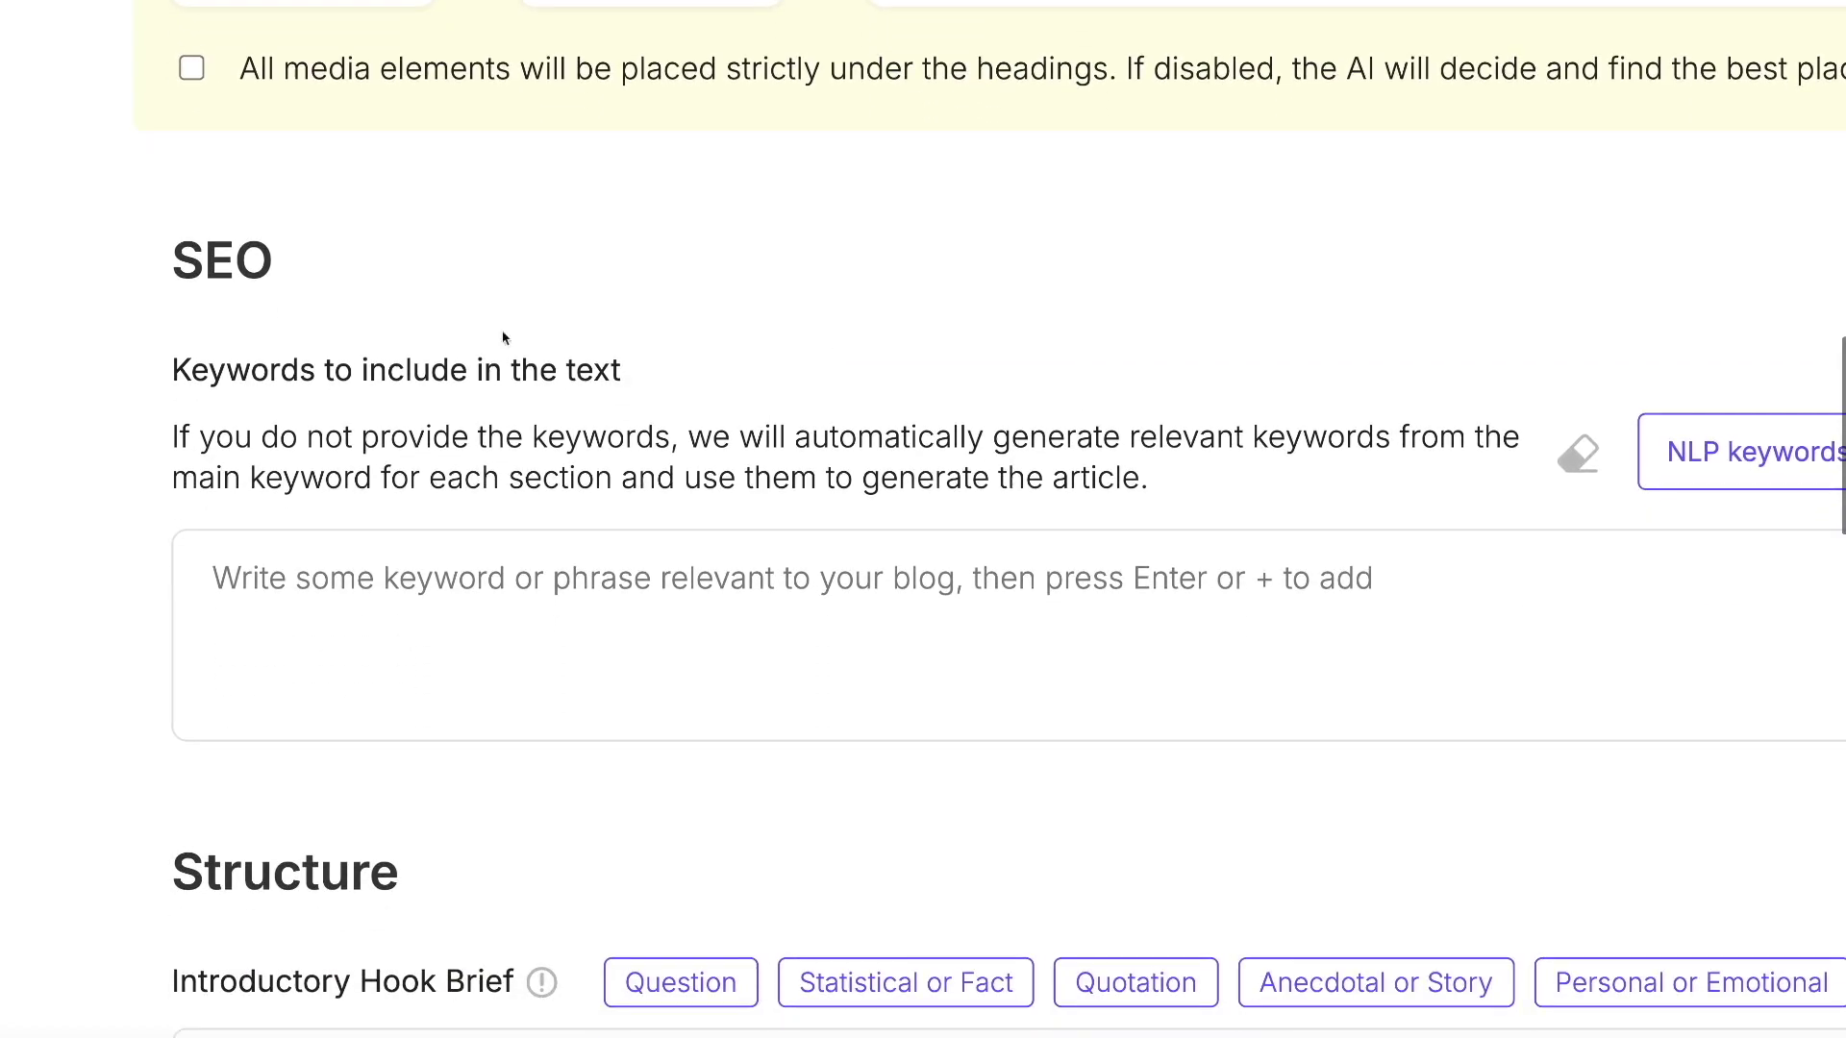
# Generate NLP keywords for the article in the SEO section's keywords to include.
pyautogui.moveTo(178, 257); pyautogui.dragTo(419, 294)
pyautogui.click(419, 288)
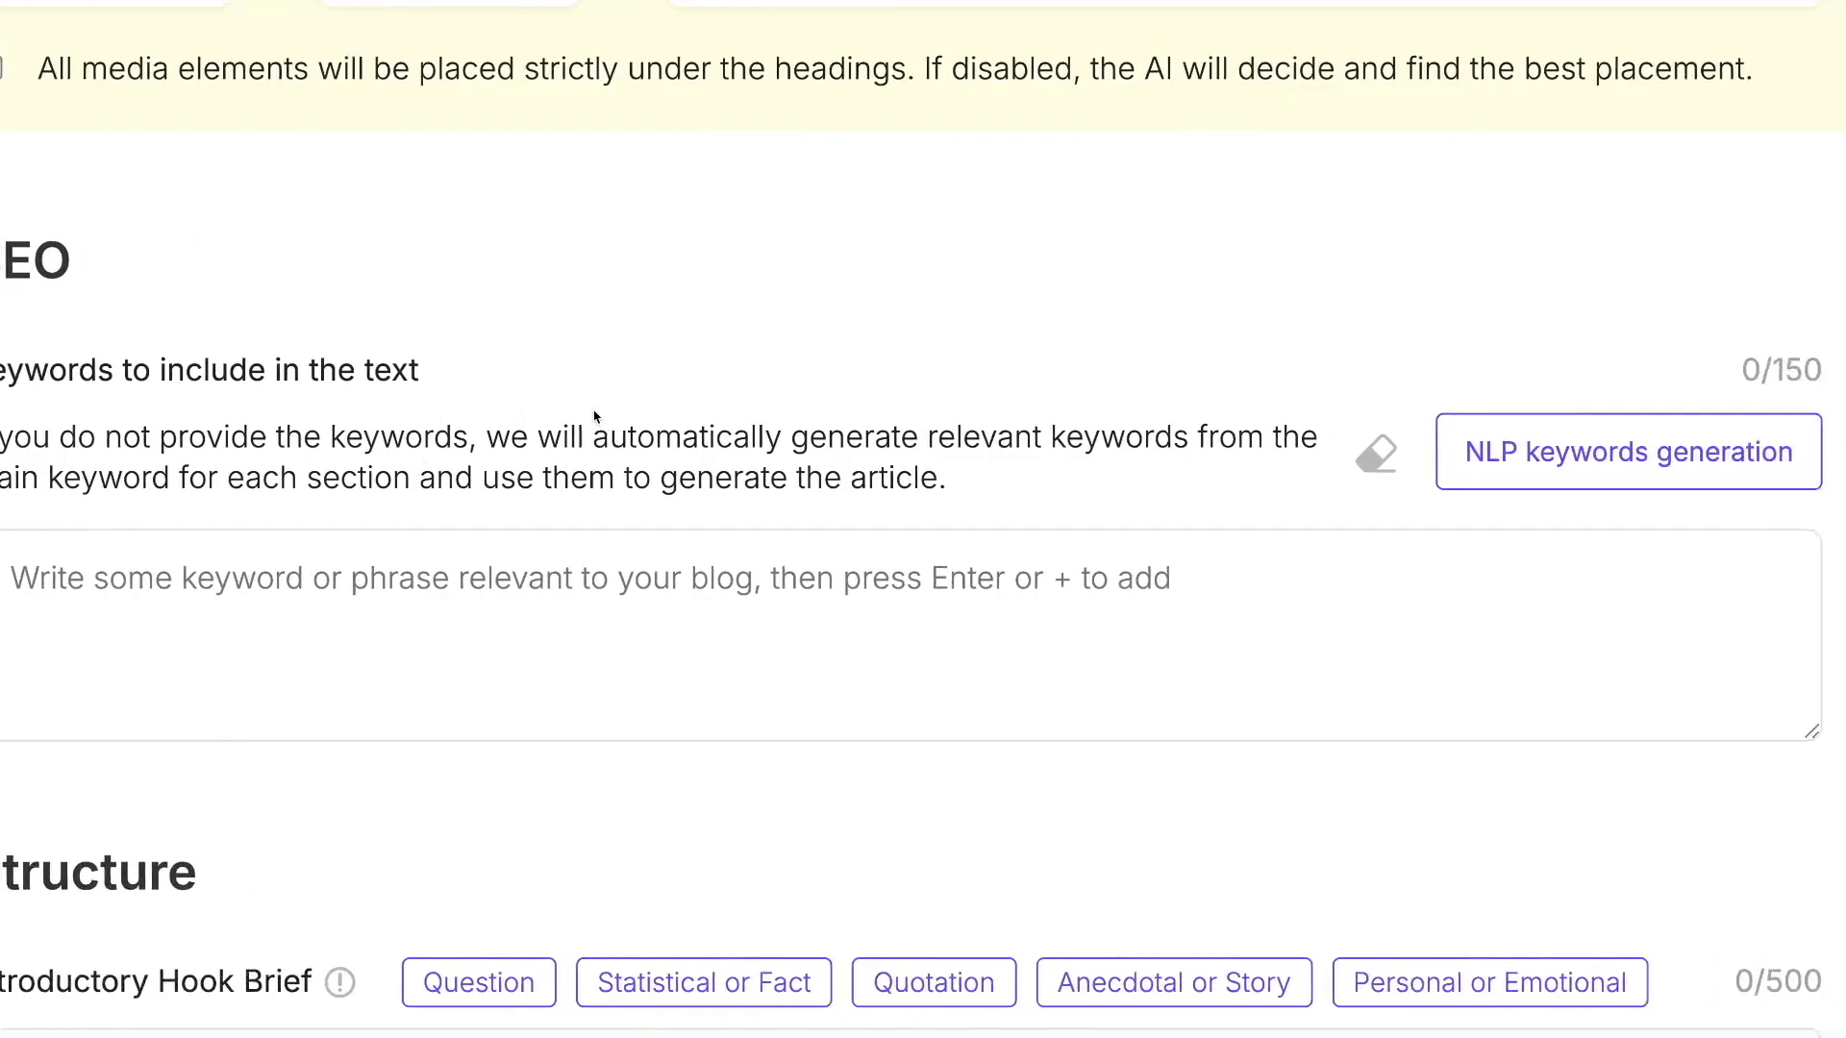
pyautogui.click(1279, 461)
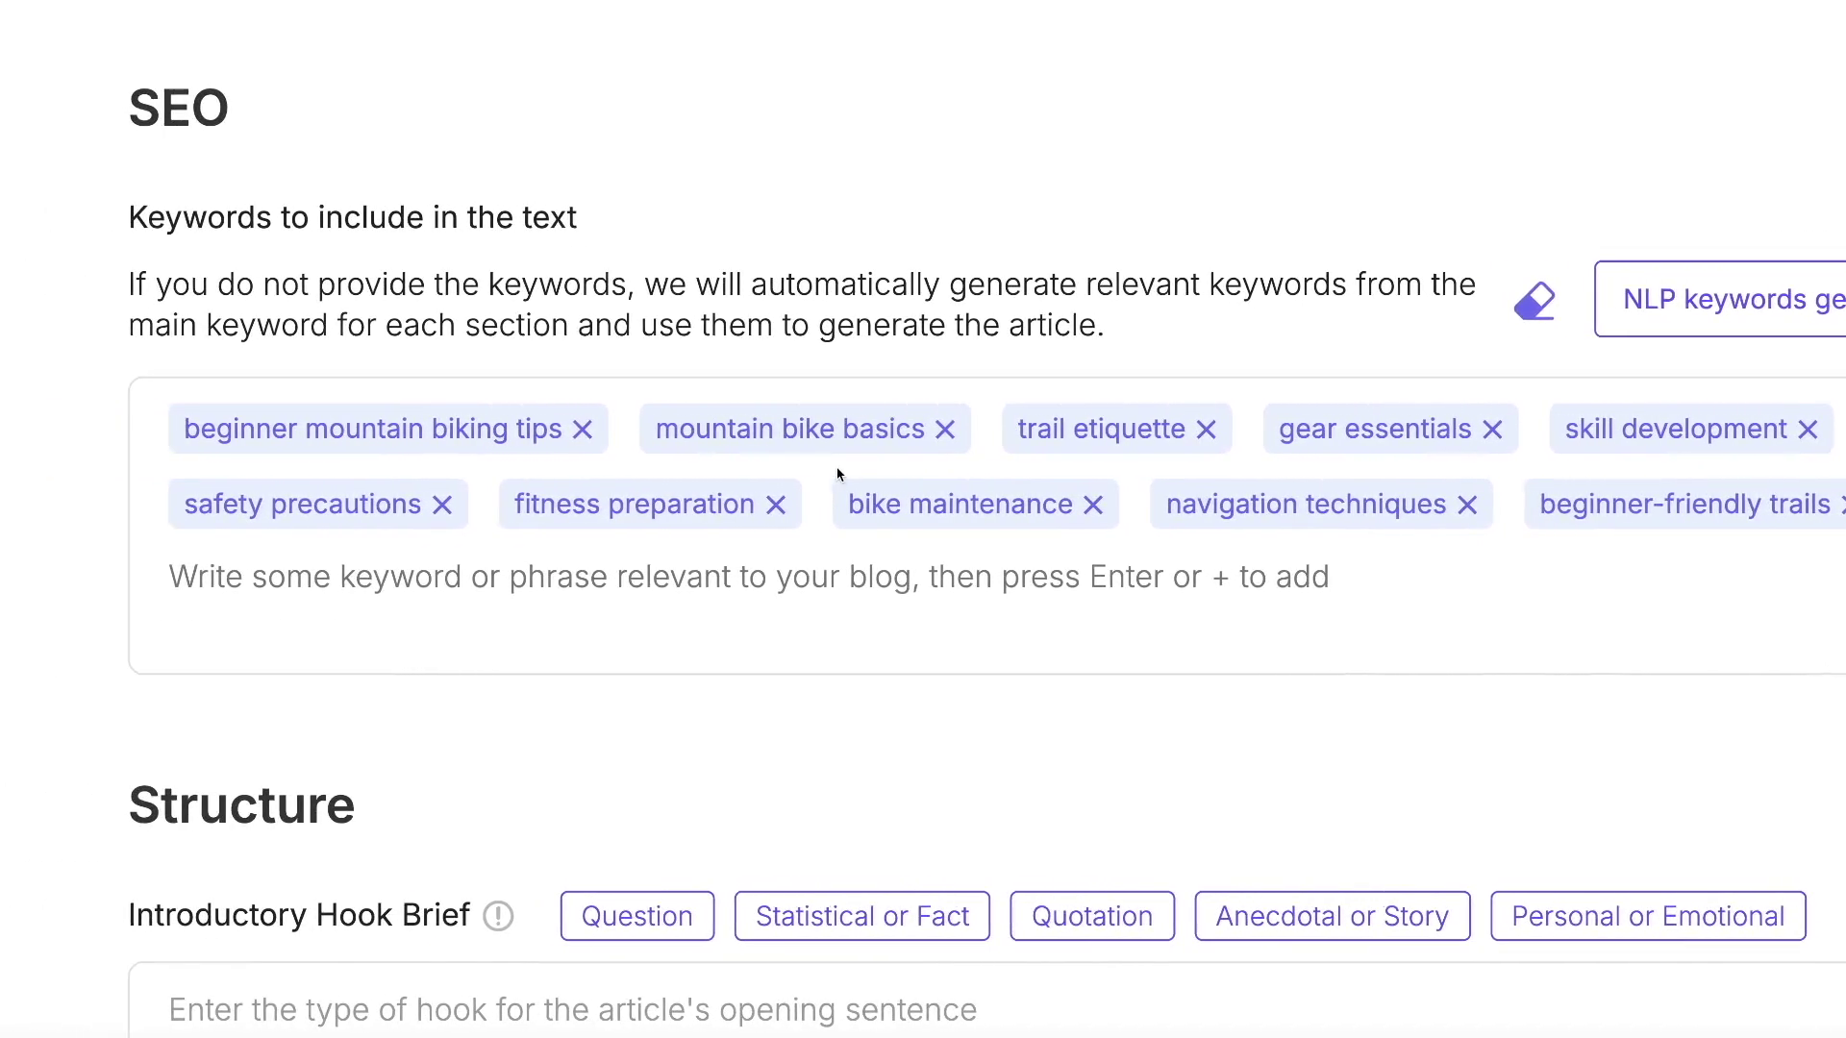
# Enable Connect to Web for the article by setting its Access option to Yes.
pyautogui.scroll(-10, 647, 515)
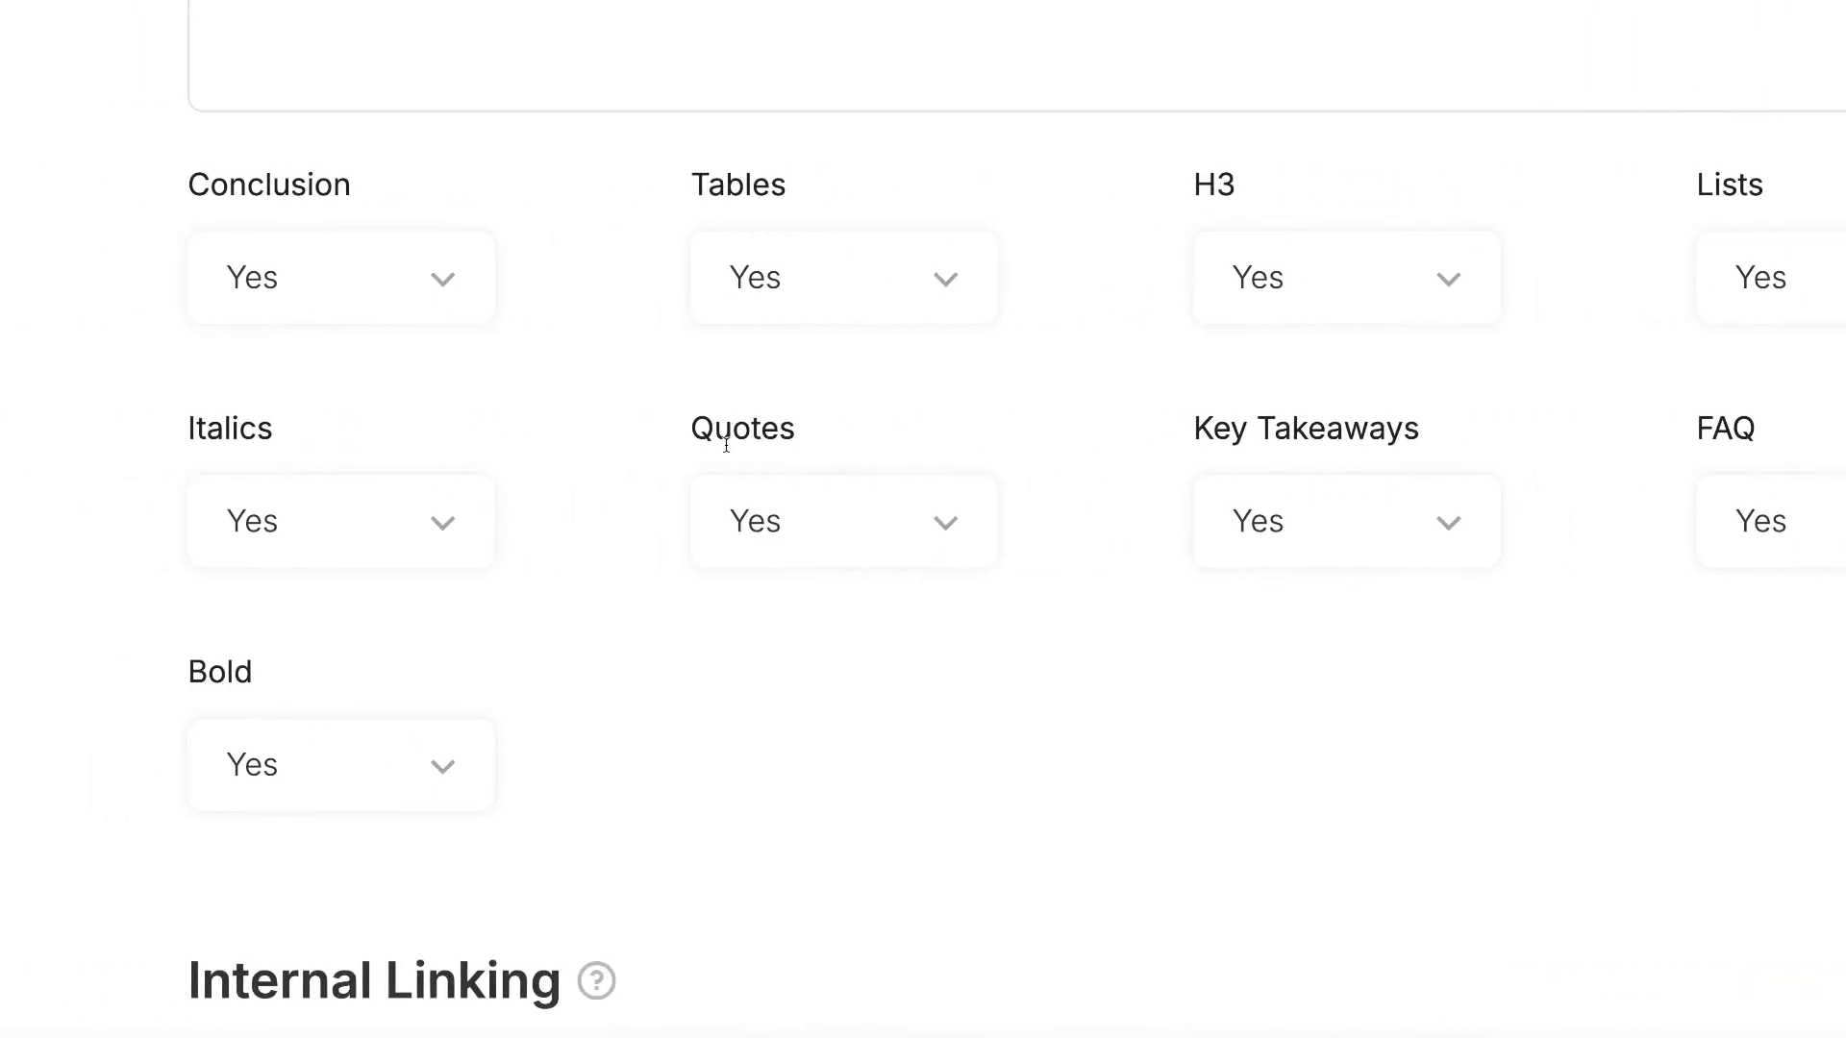
pyautogui.scroll(-3, 694, 504)
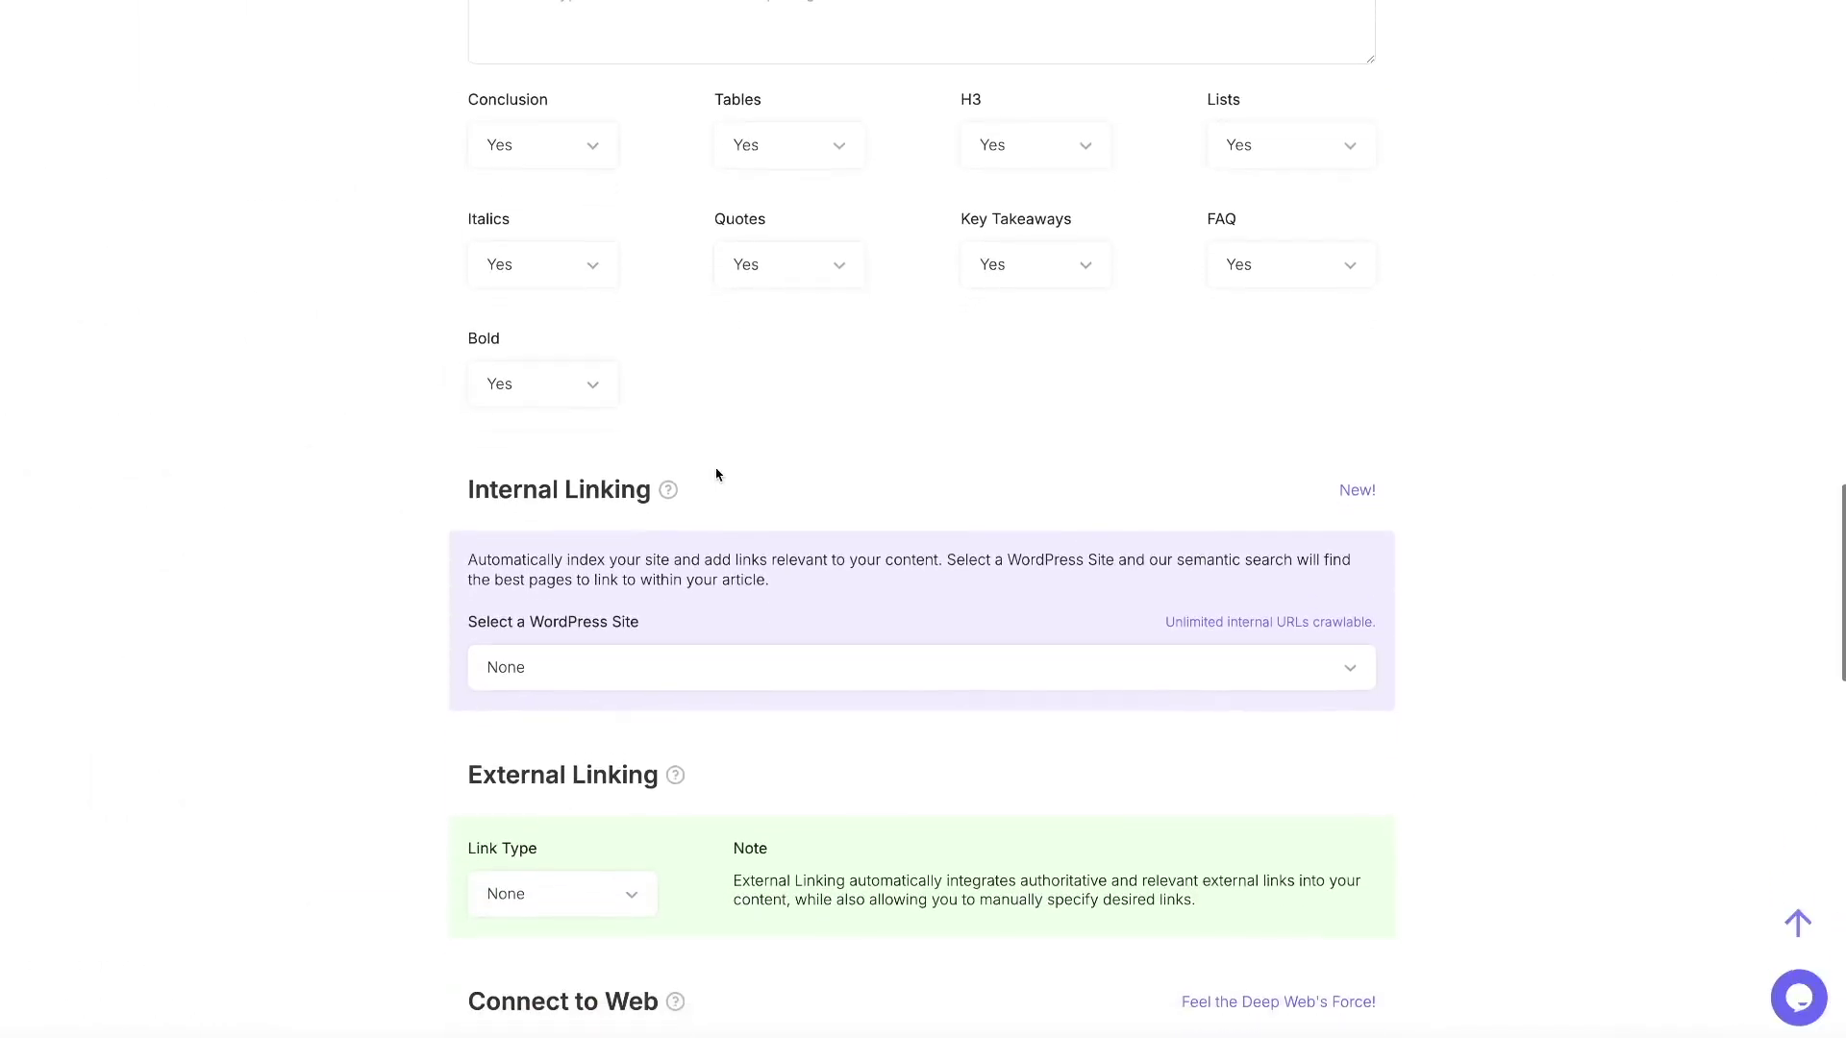
pyautogui.scroll(-5, 716, 474)
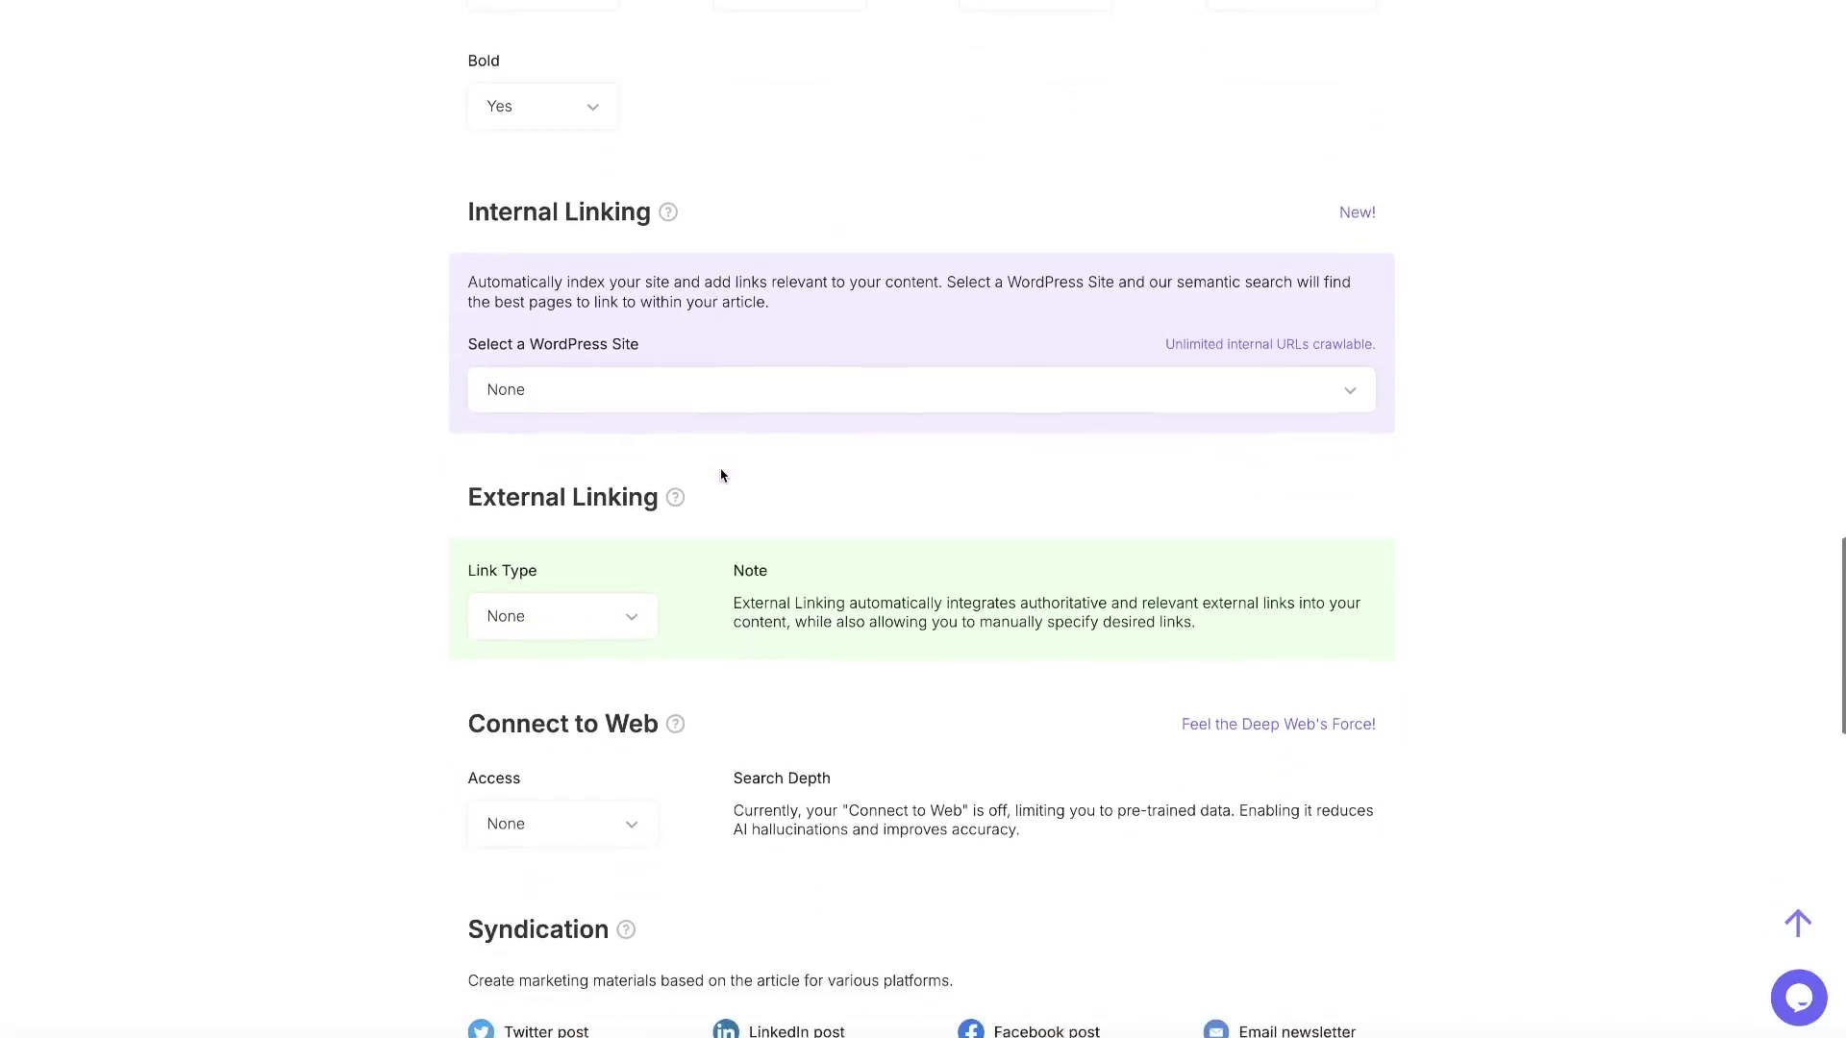
pyautogui.scroll(-2, 721, 474)
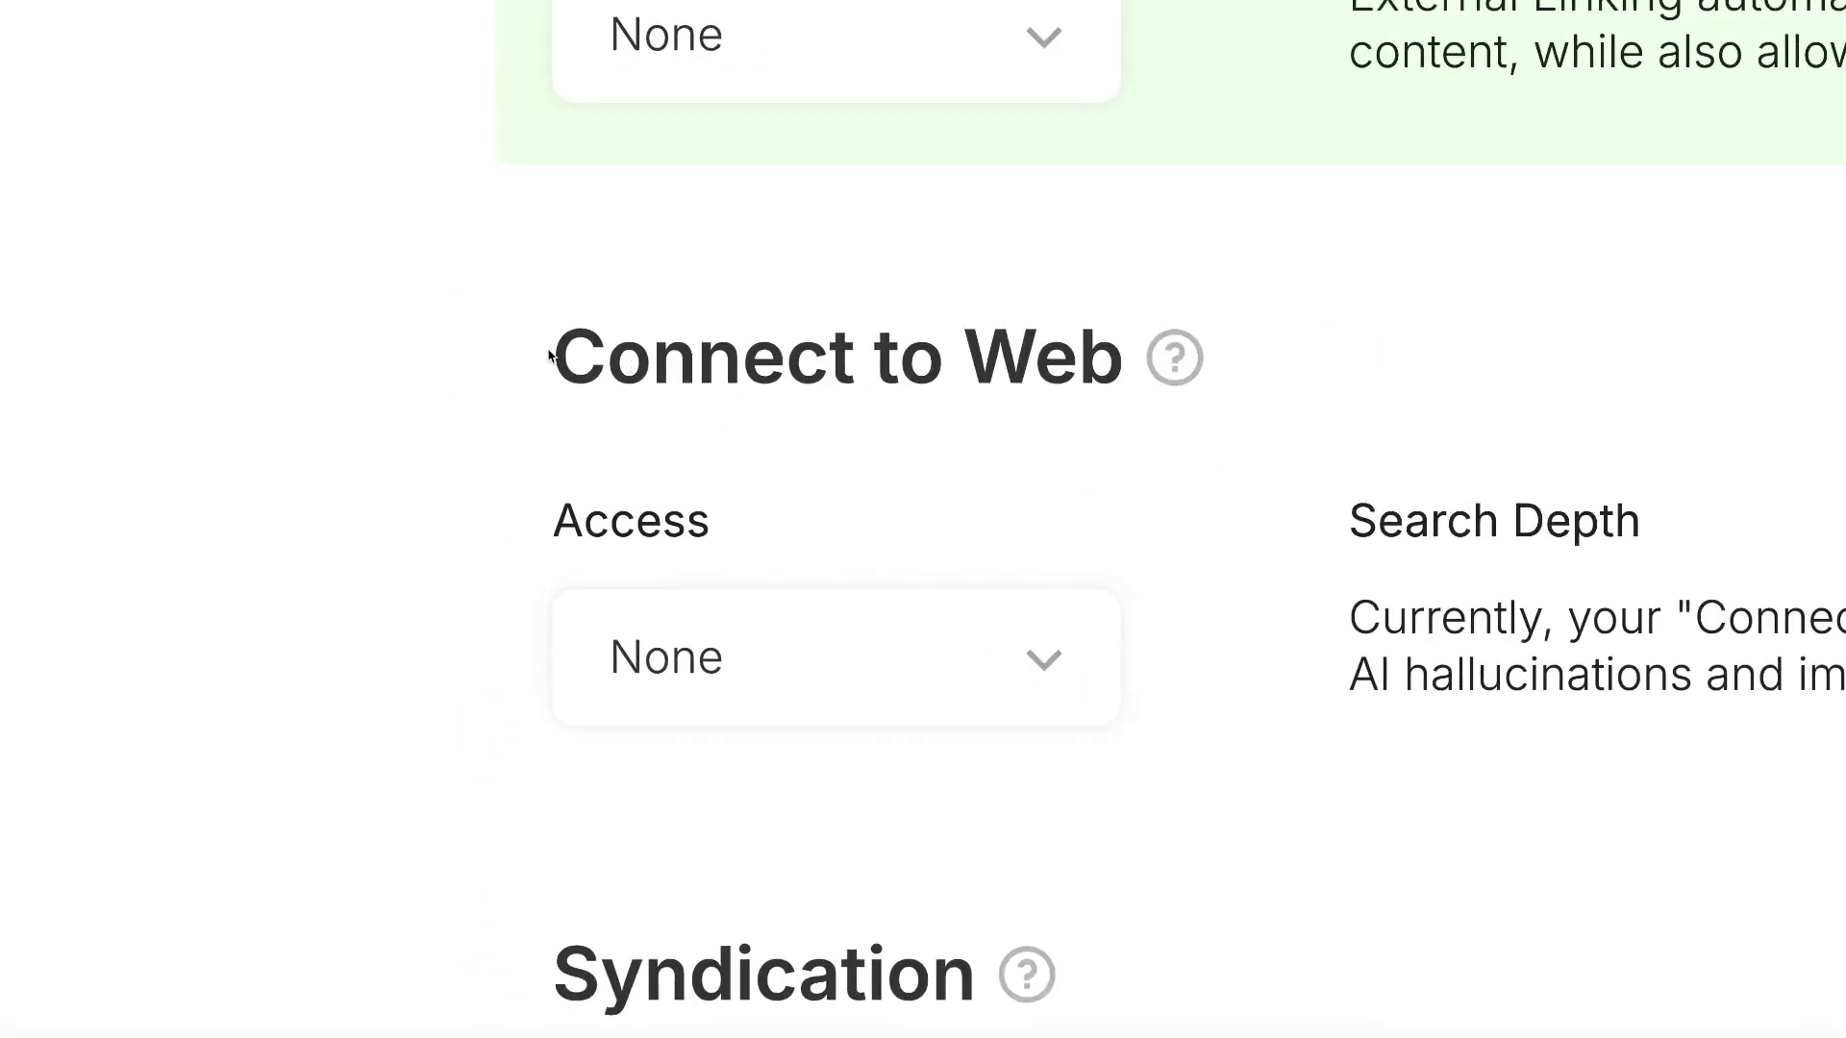
pyautogui.moveTo(550, 355); pyautogui.dragTo(1115, 373)
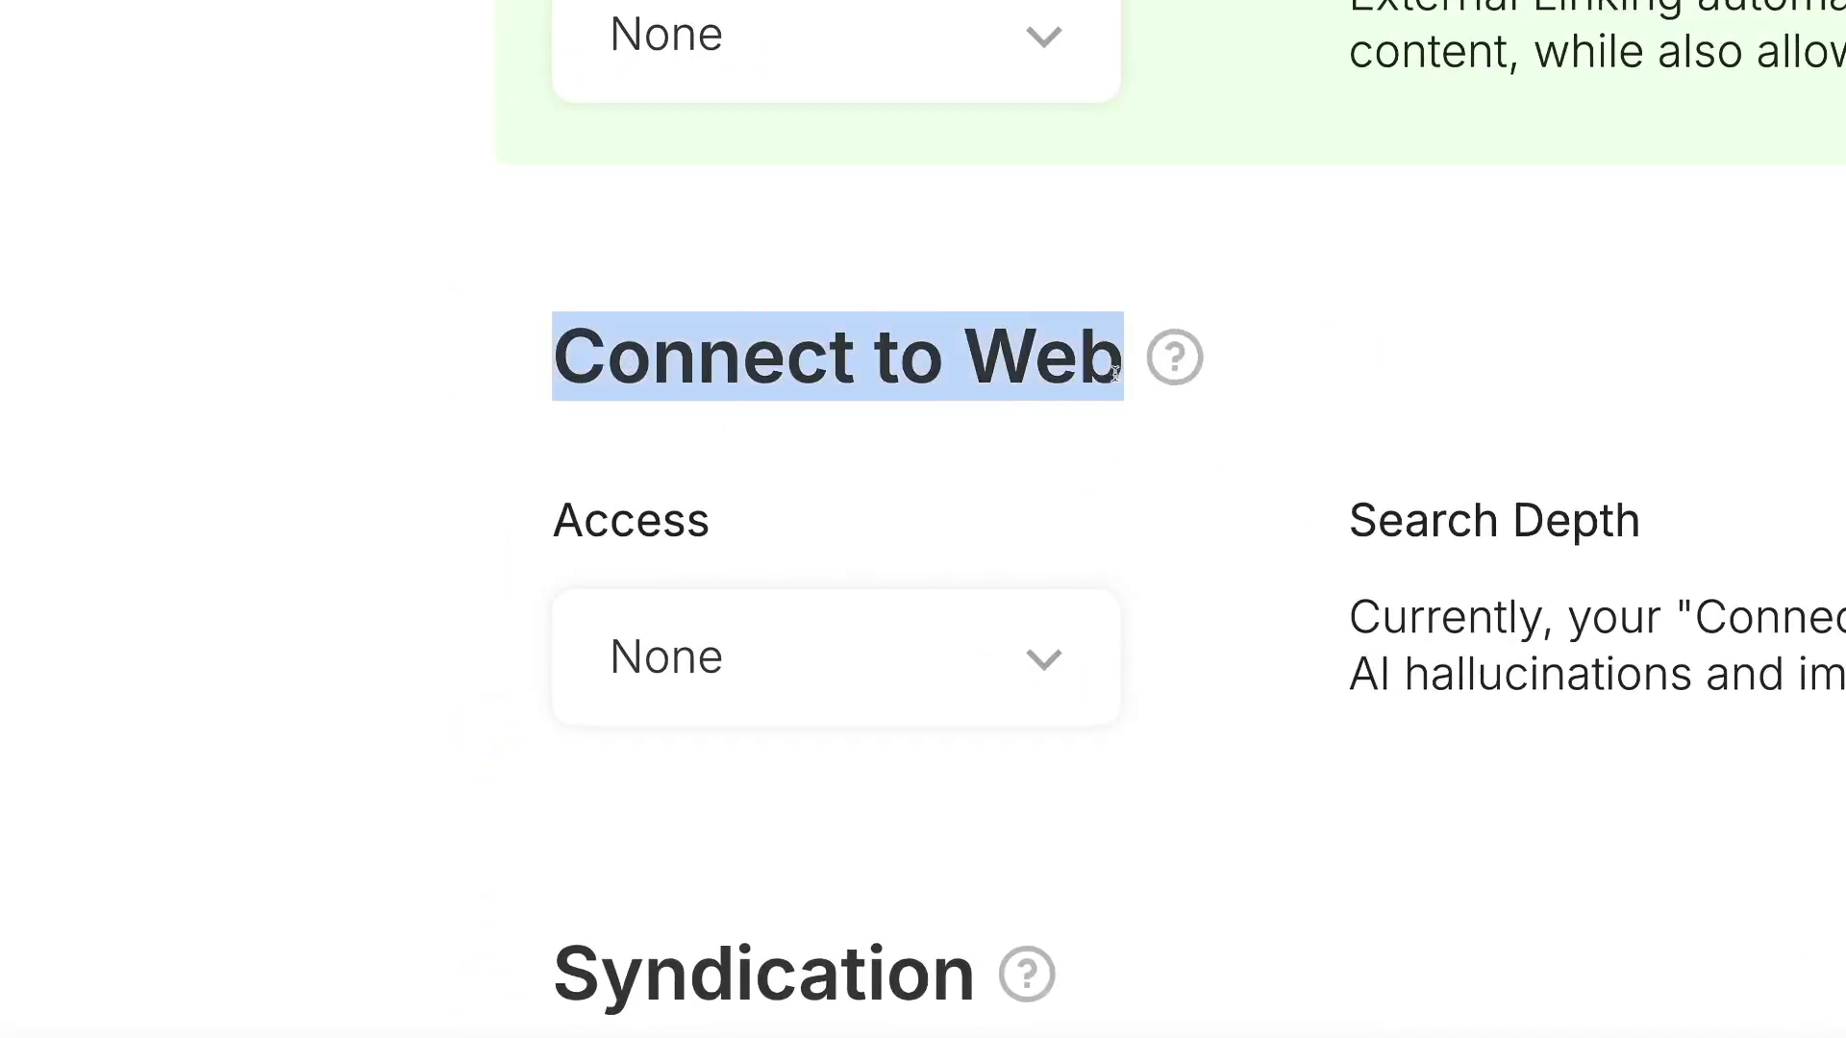
pyautogui.click(1048, 468)
pyautogui.click(1057, 717)
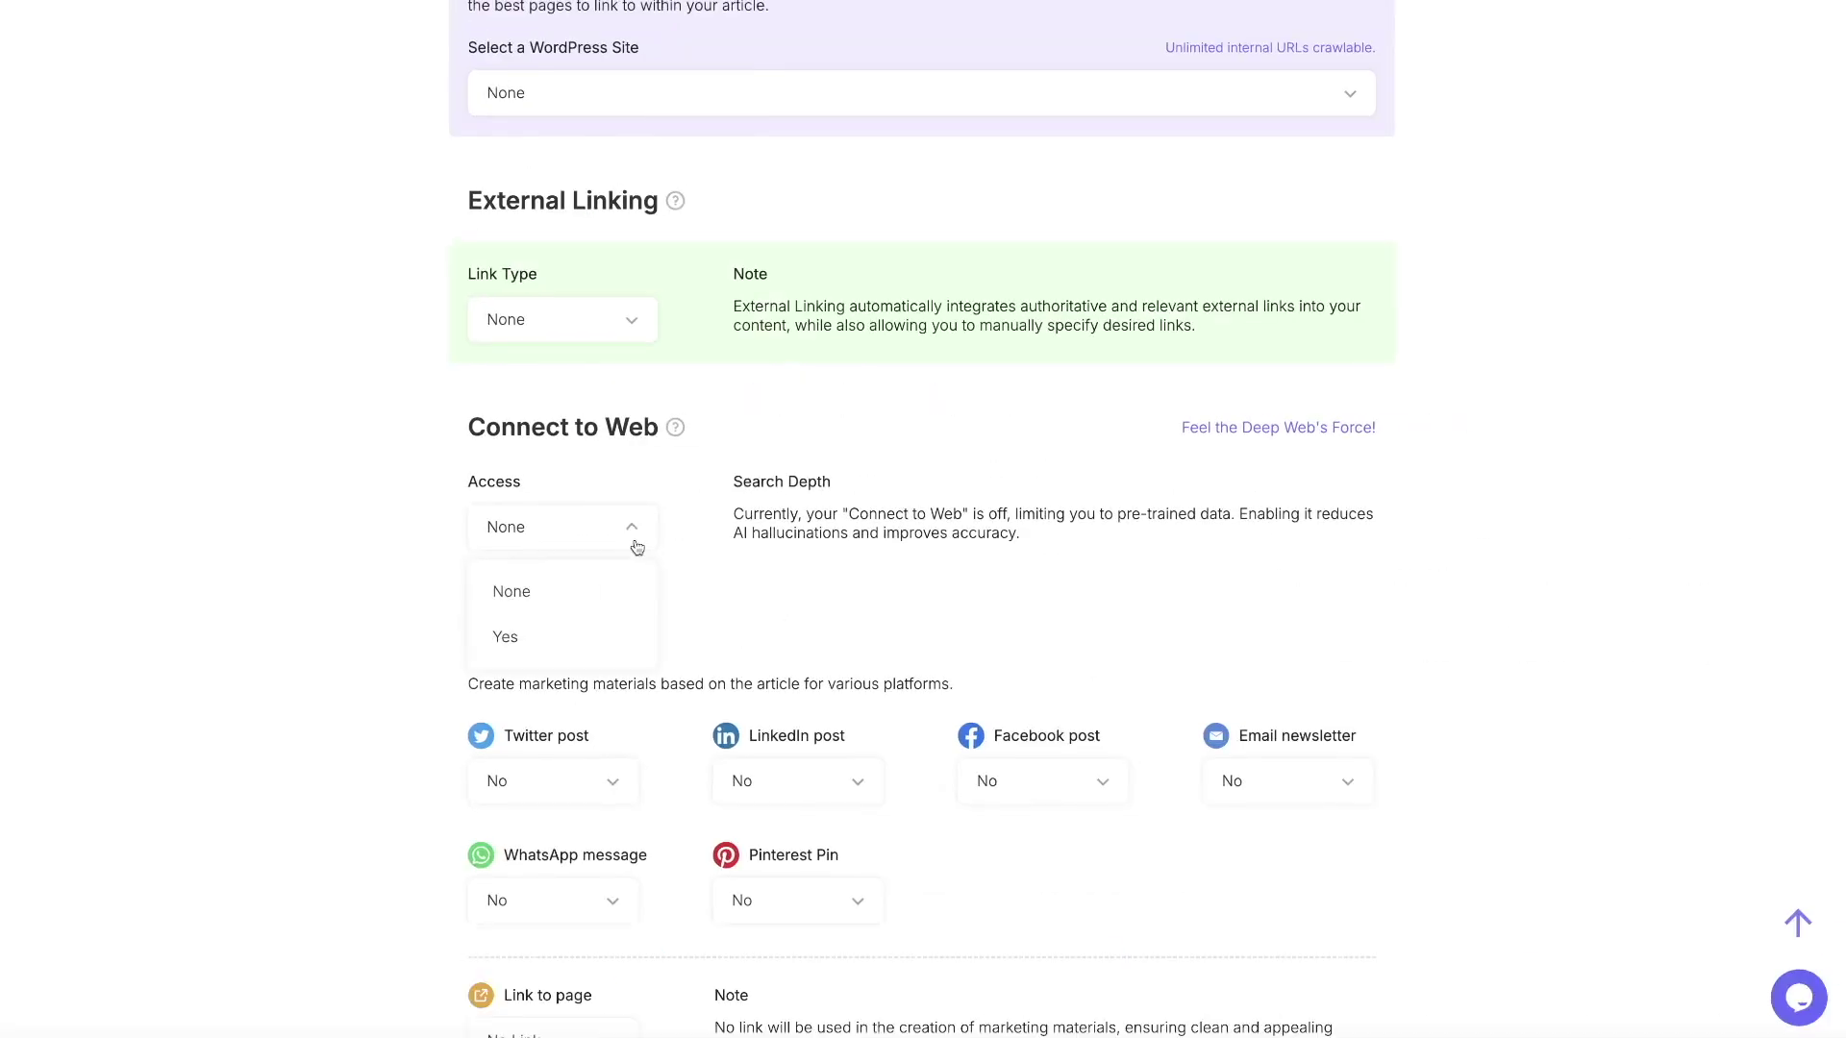
pyautogui.click(536, 652)
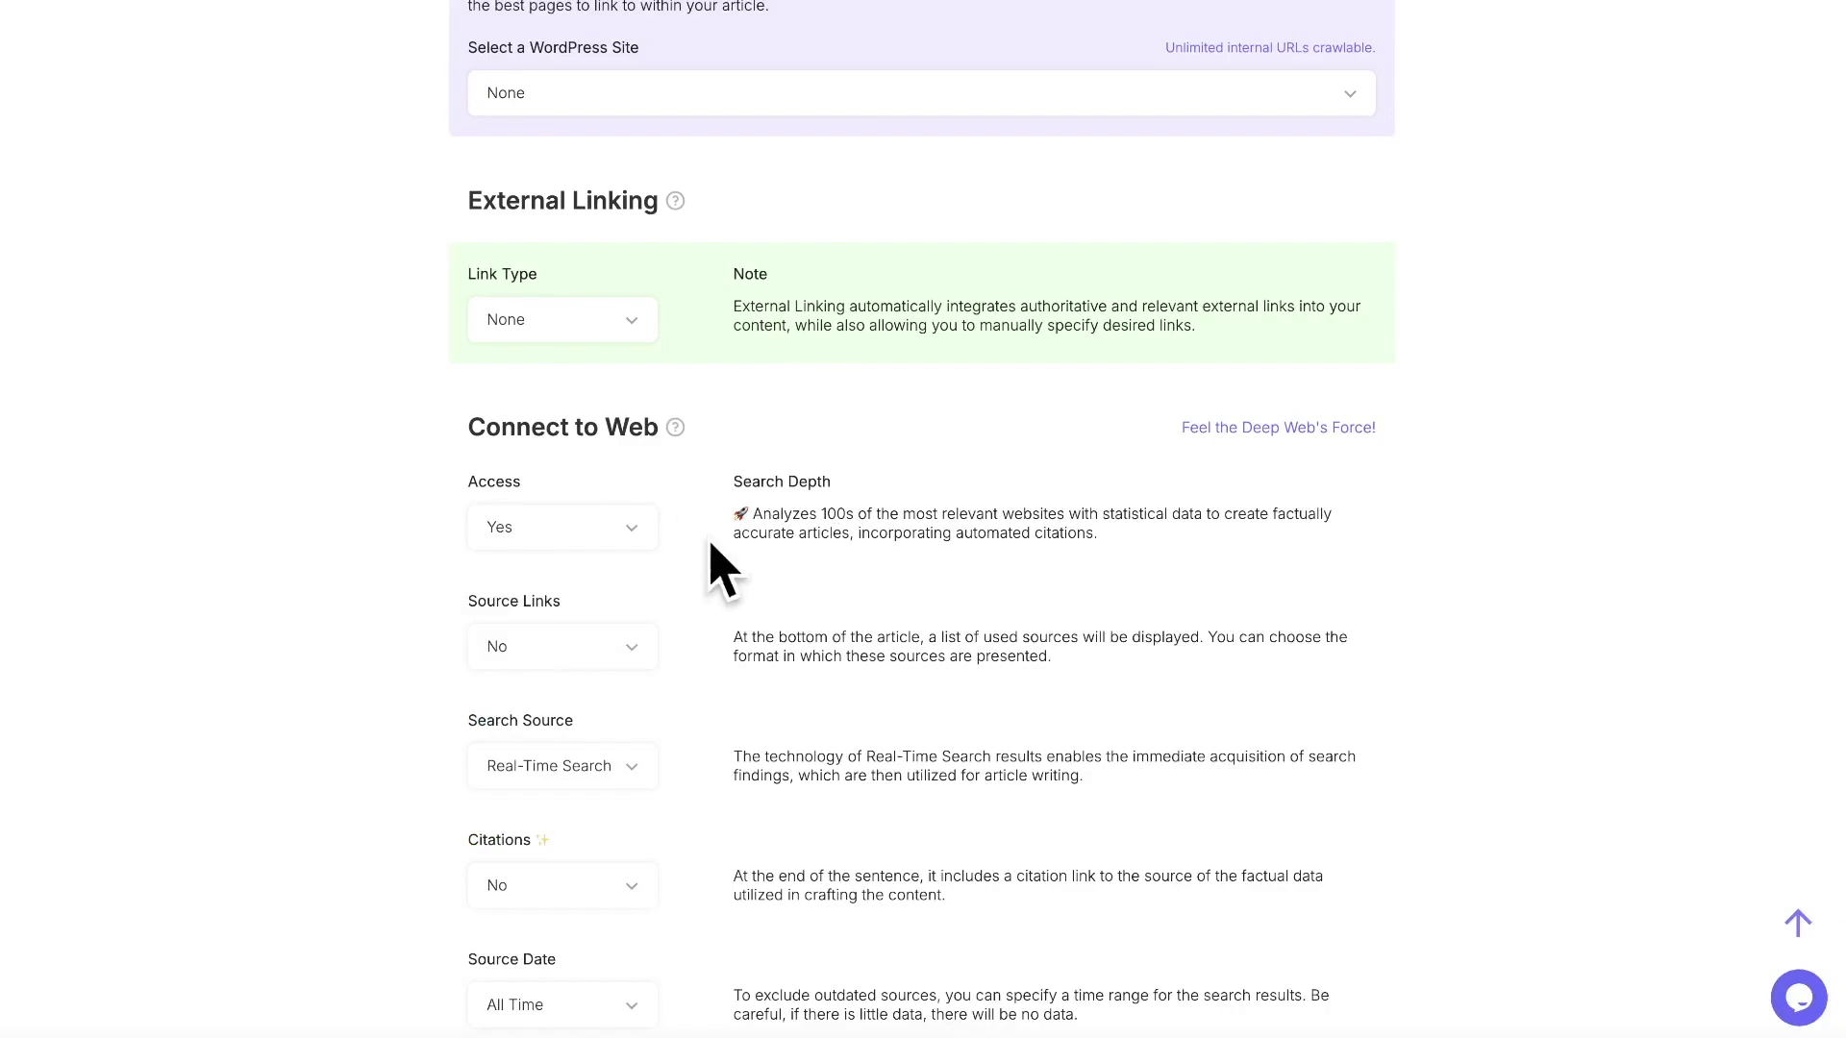
# Limit the Connect to Web source date to Last Year.
pyautogui.scroll(-3, 712, 568)
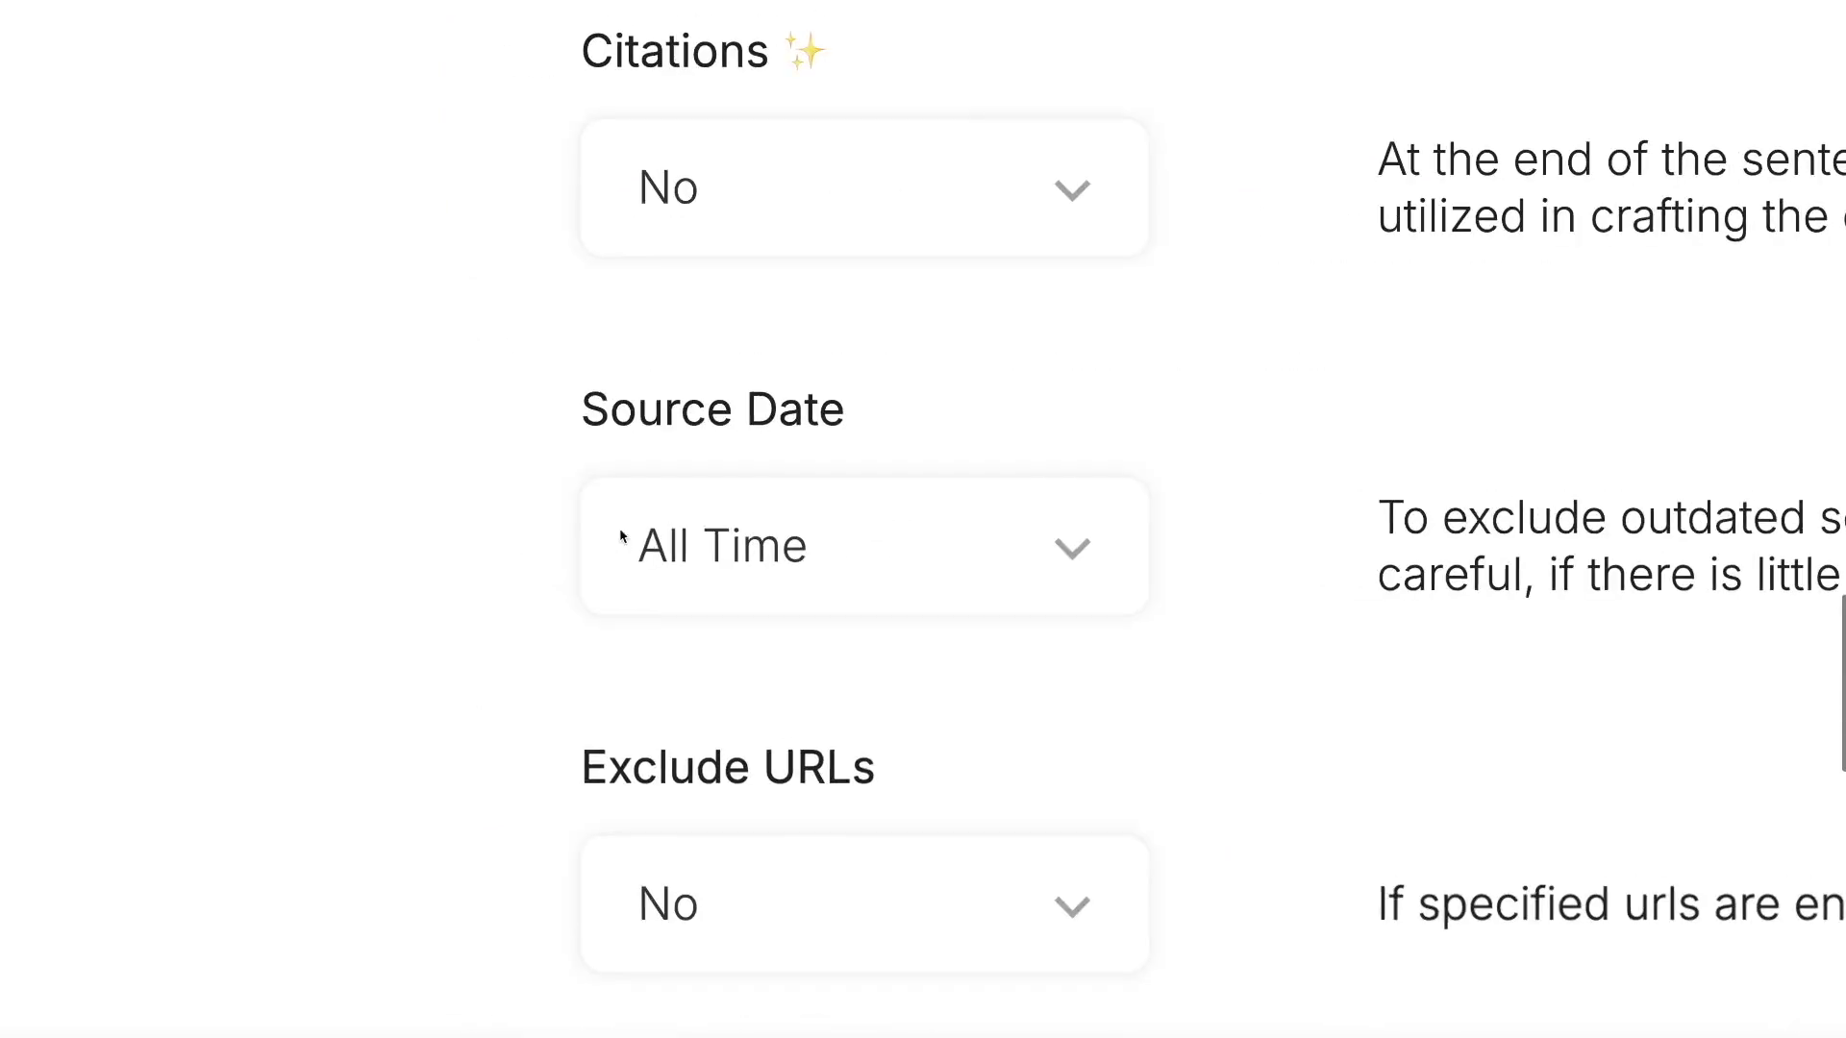
pyautogui.scroll(-2, 634, 533)
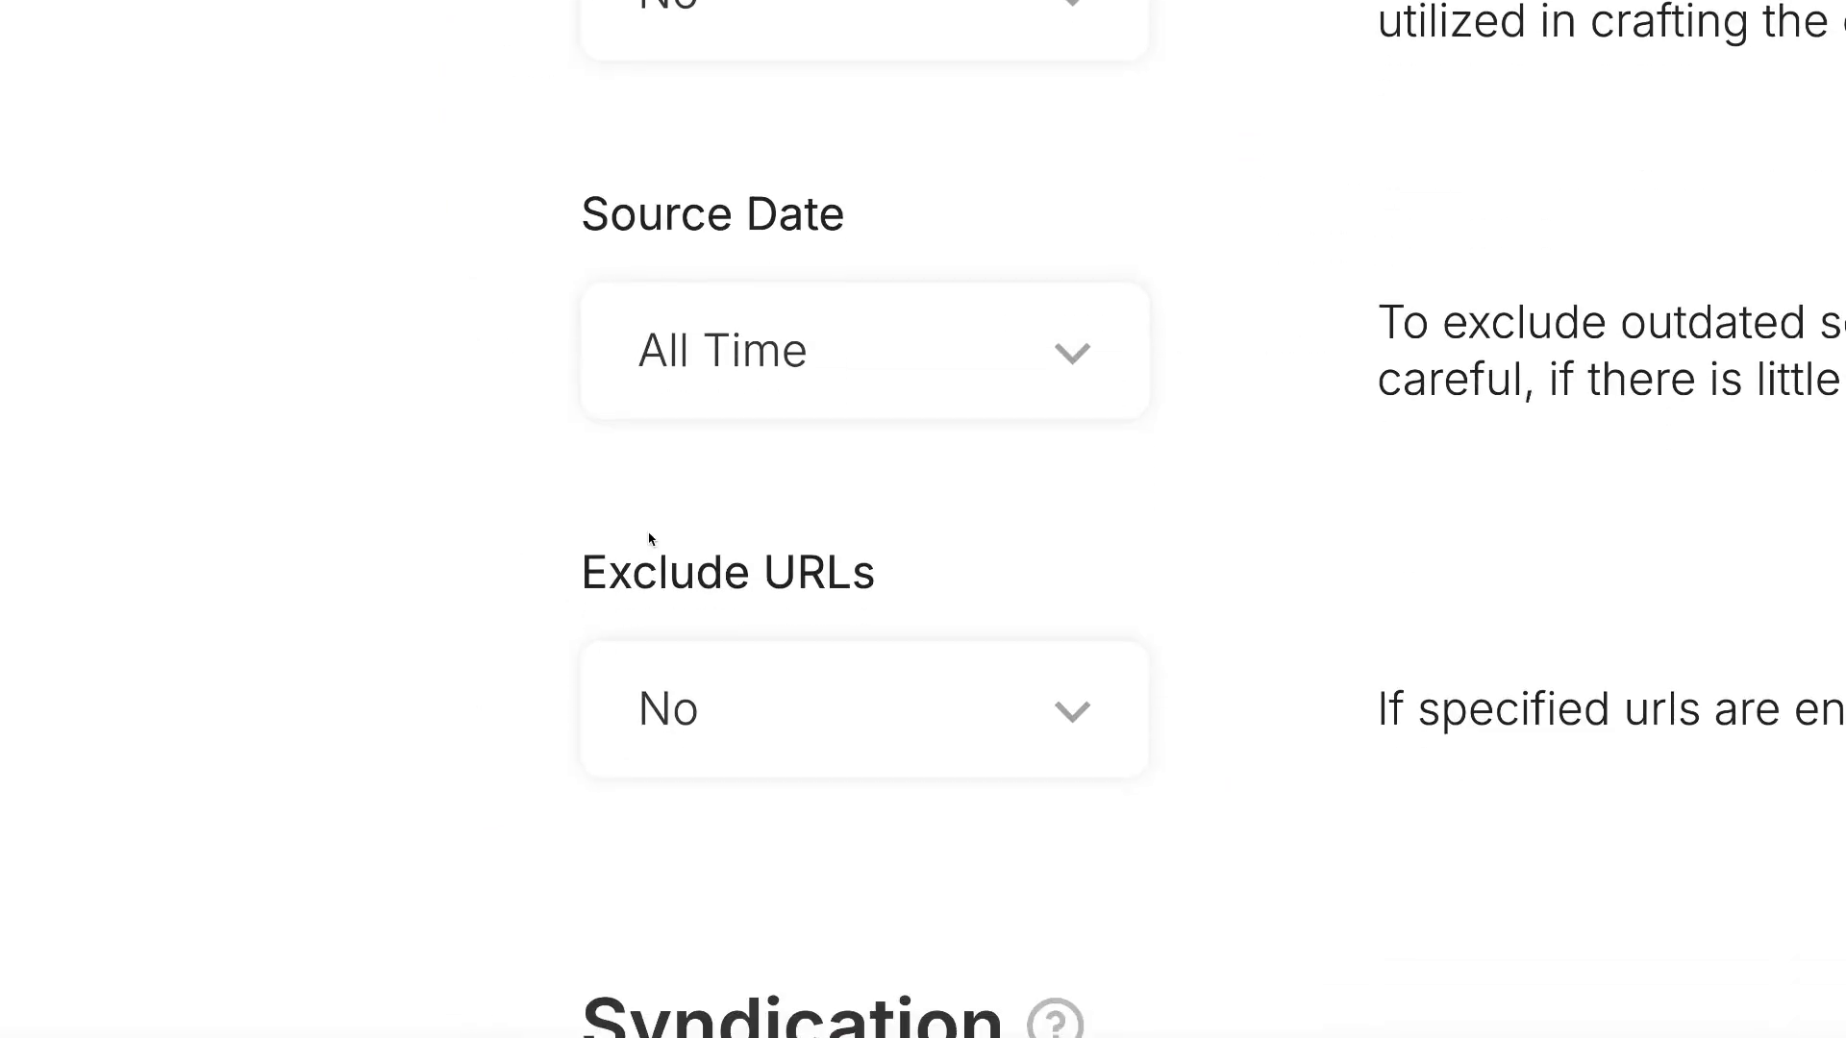
pyautogui.click(944, 363)
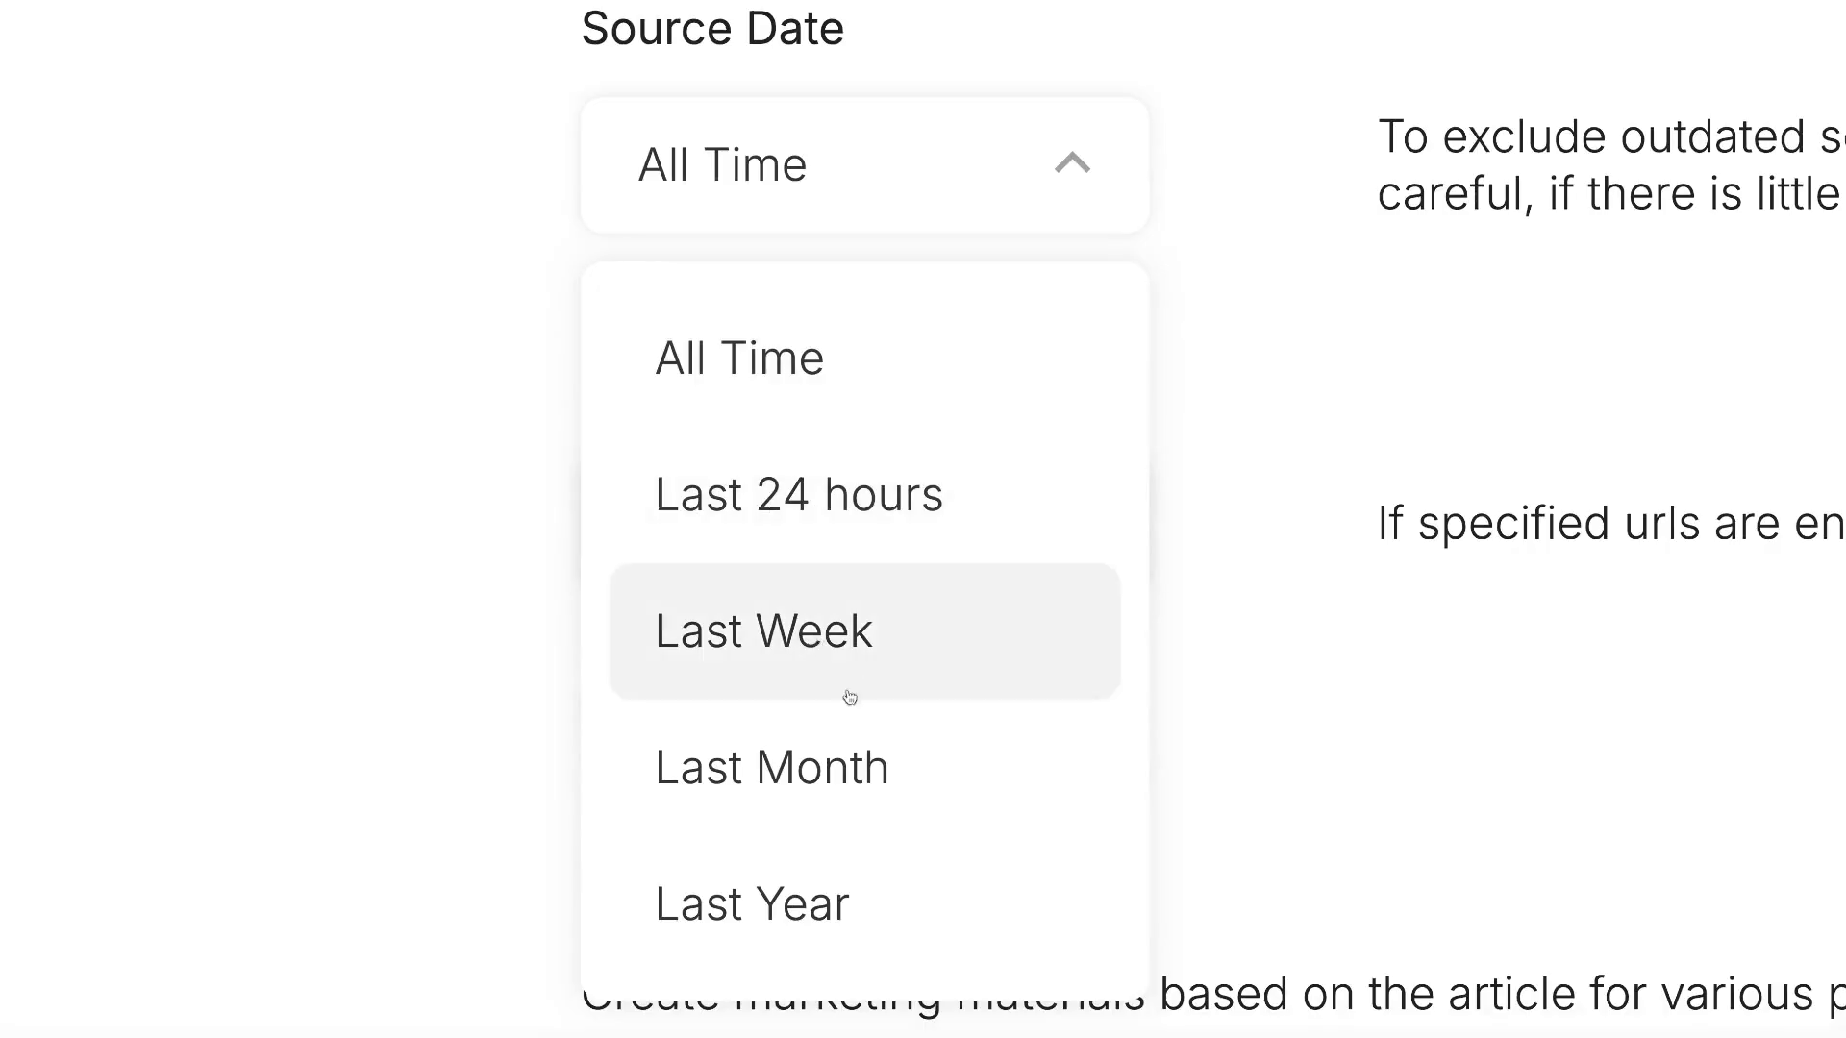
pyautogui.click(831, 914)
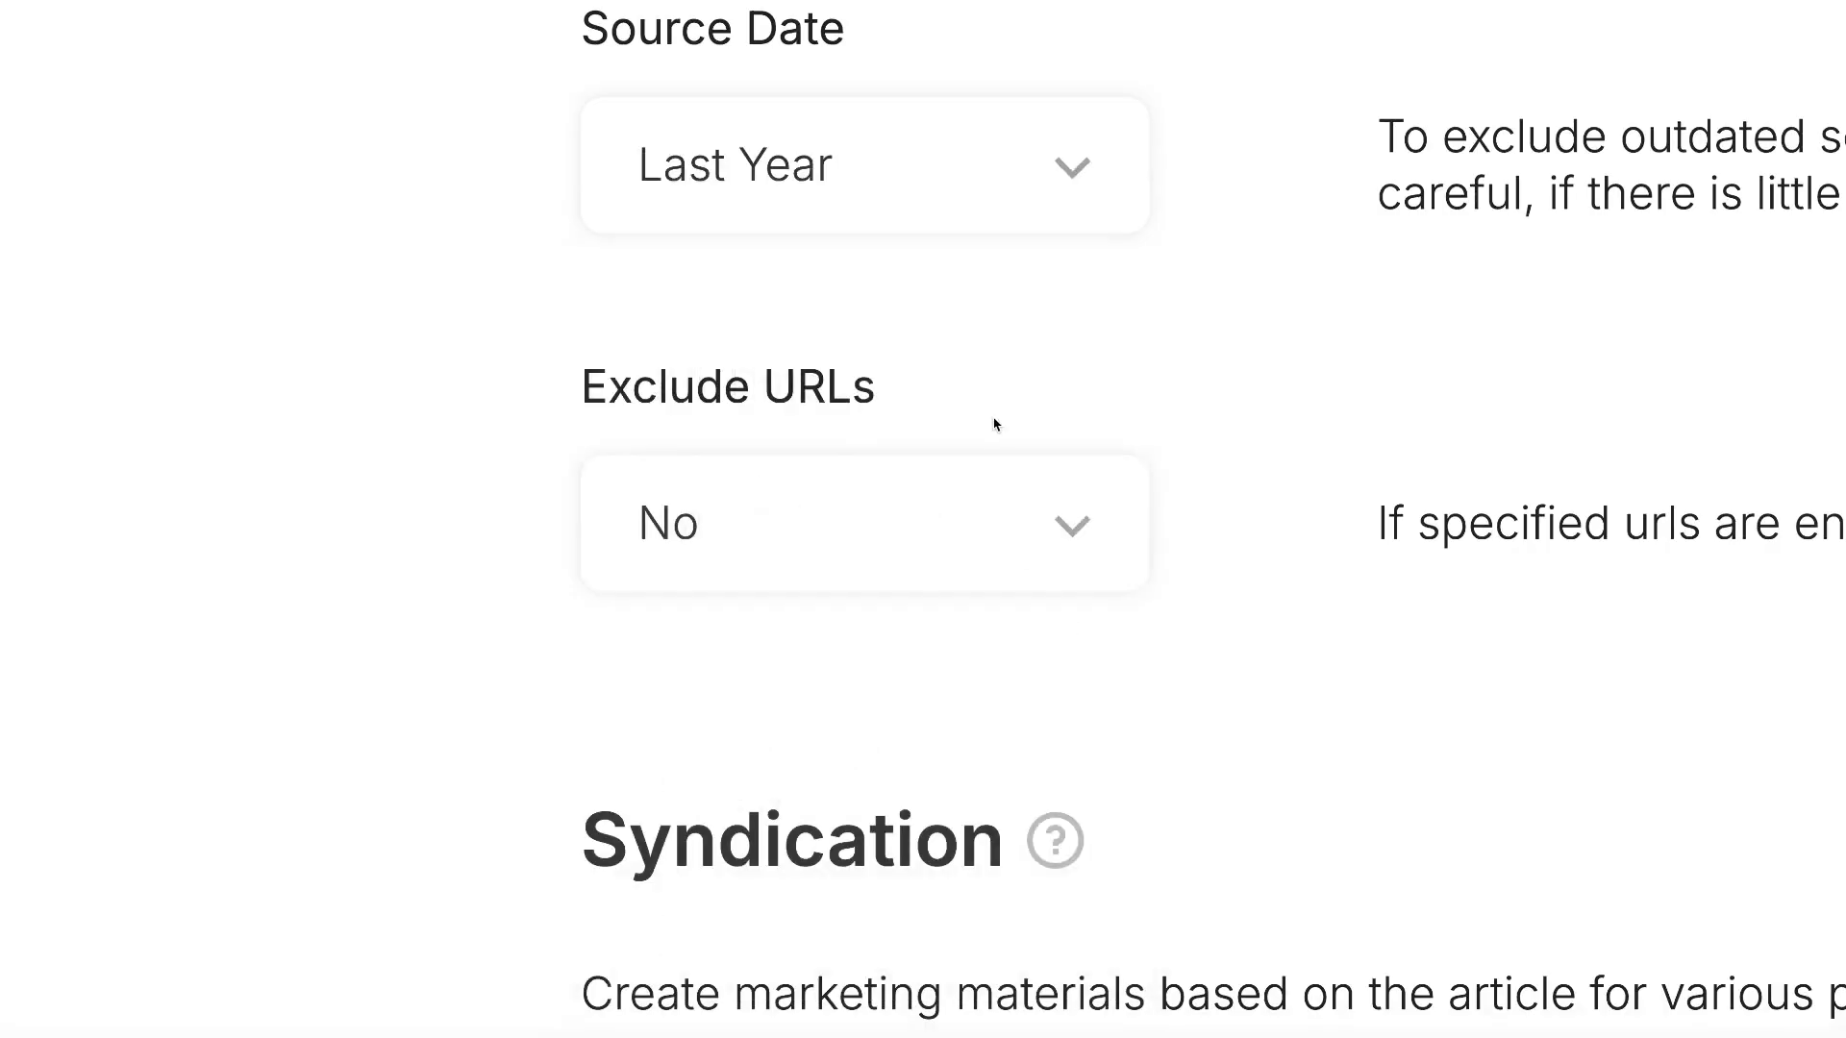
# Review the Syndication and Publishing to Website settings, including the available post statuses, and keep the post status as Draft.
pyautogui.scroll(-3, 707, 399)
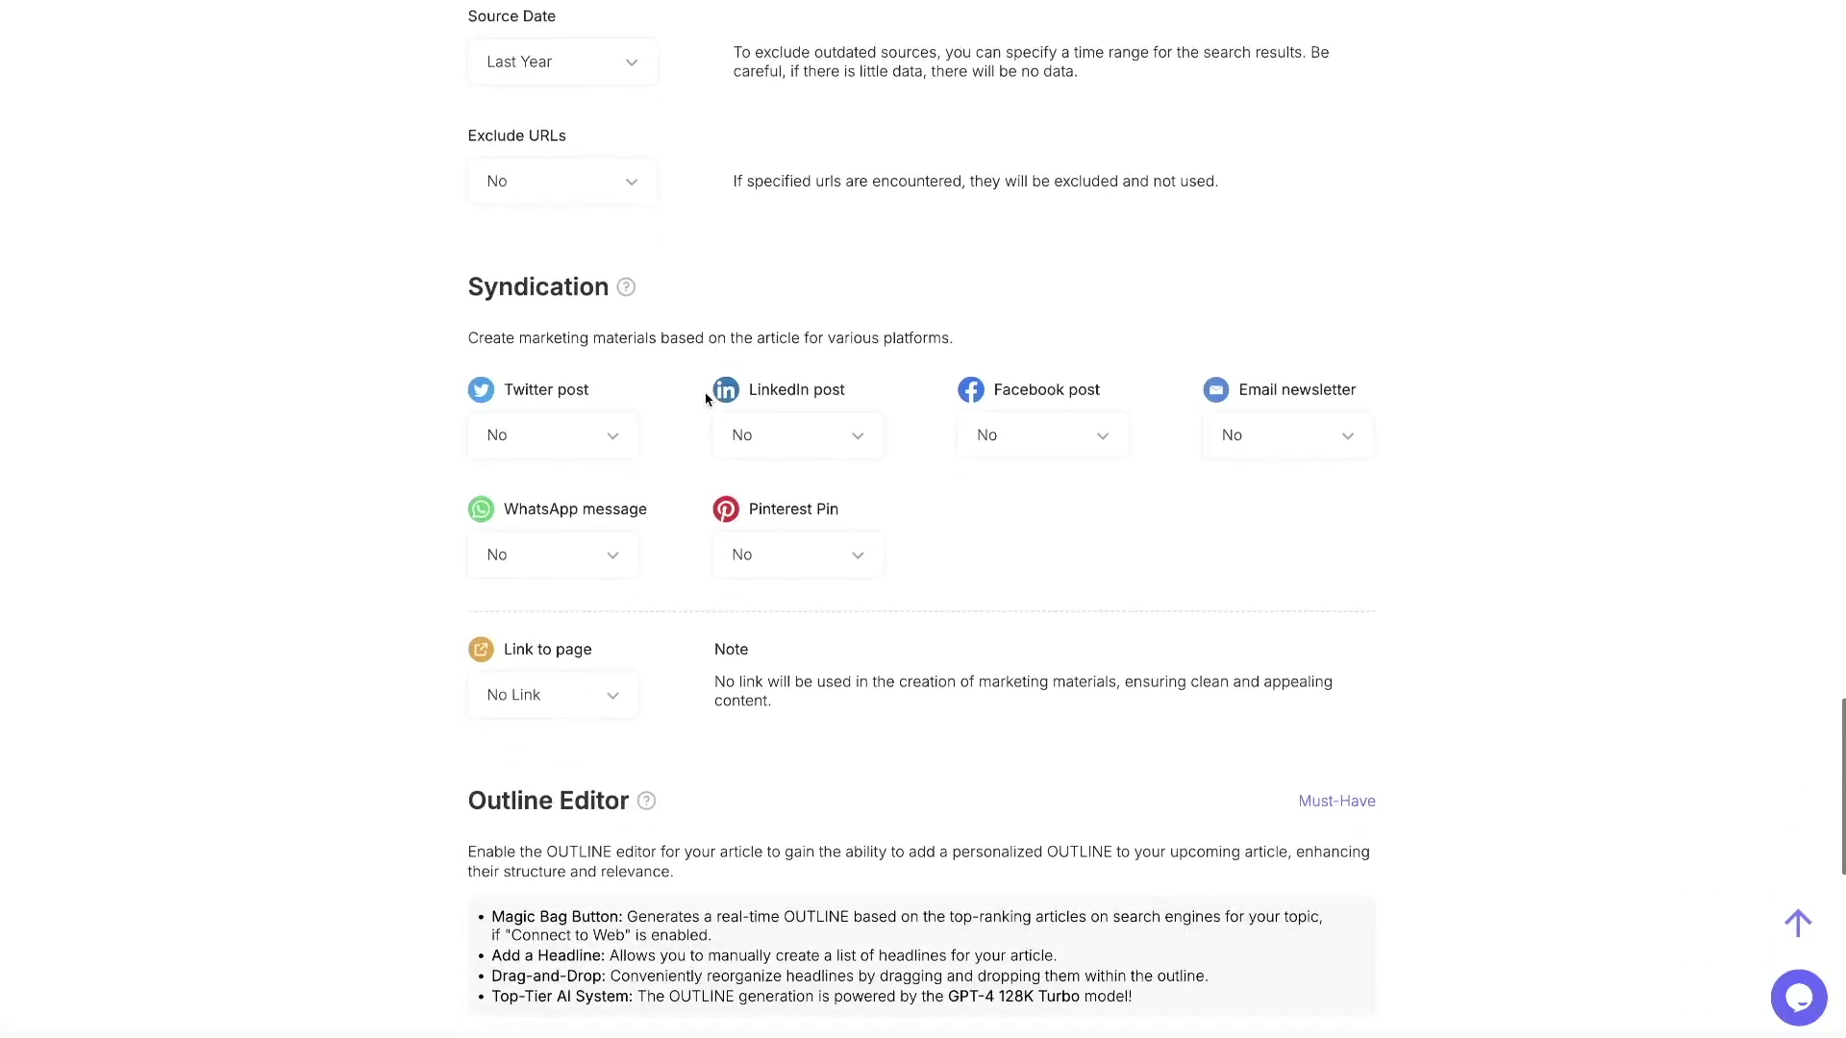
pyautogui.scroll(-10, 707, 399)
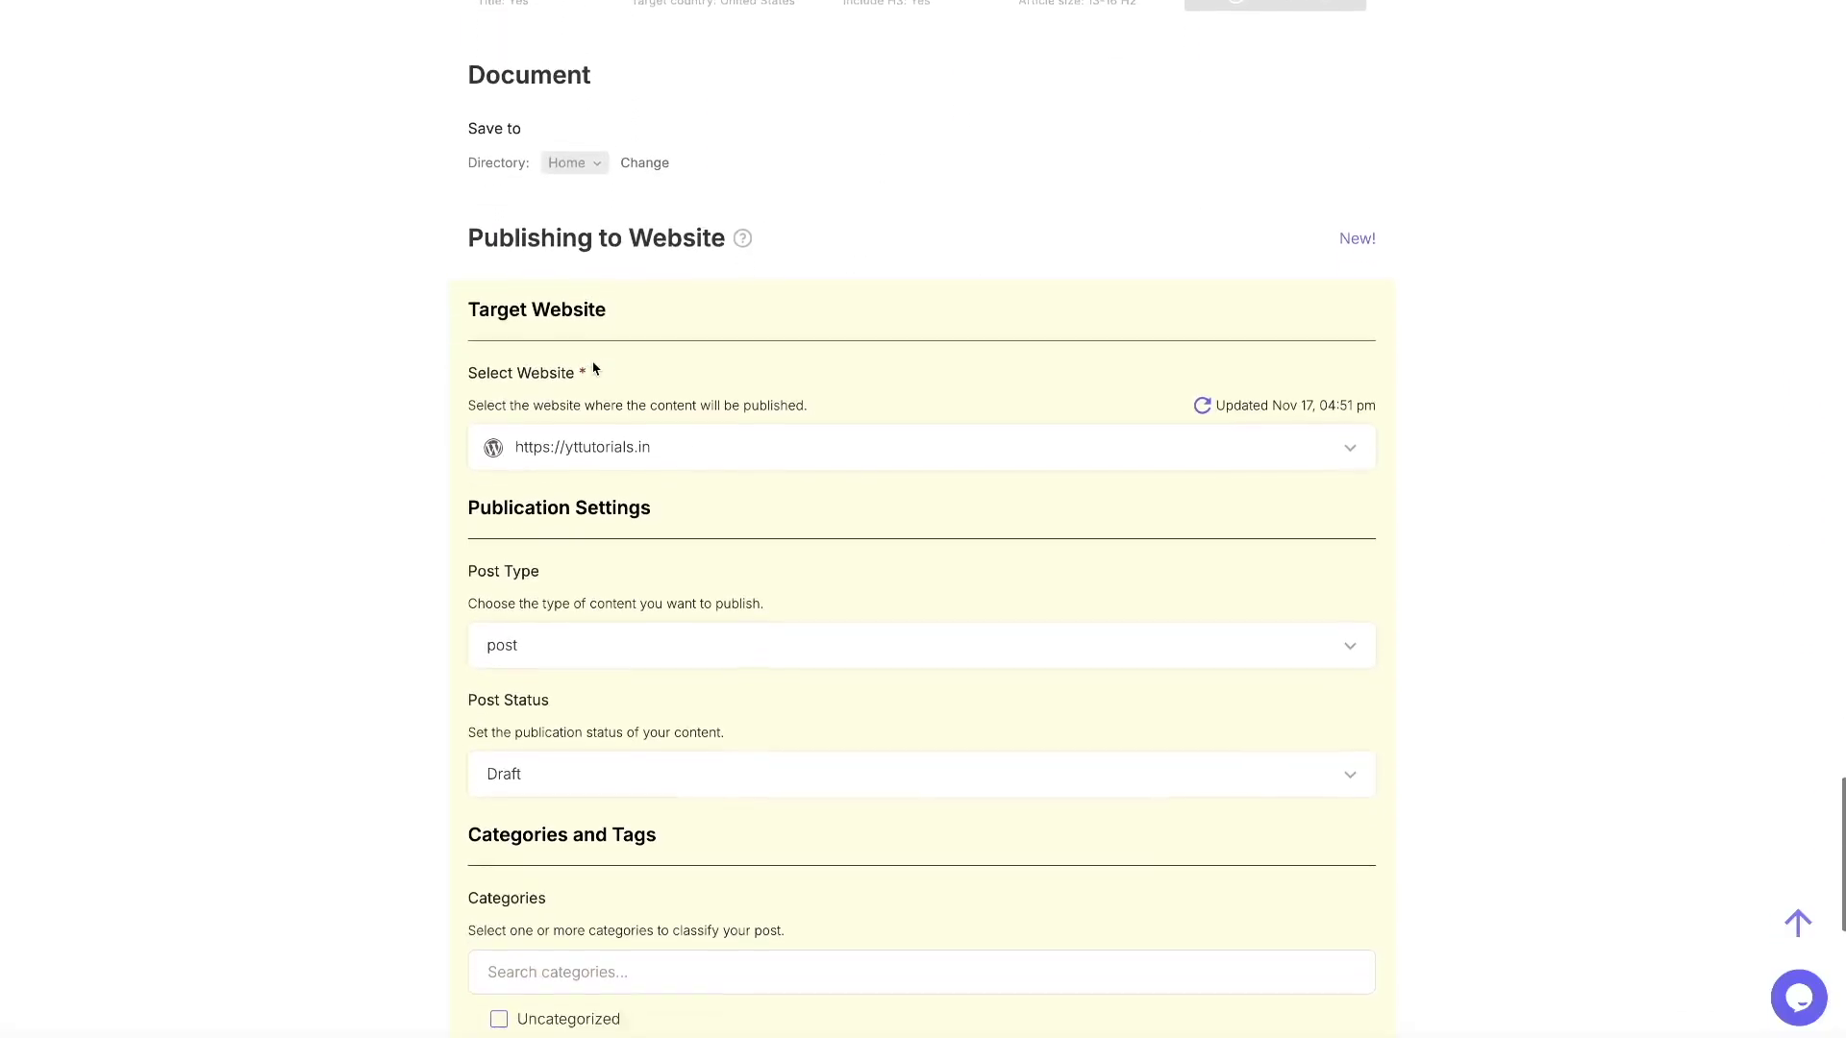
pyautogui.moveTo(465, 221); pyautogui.dragTo(745, 223)
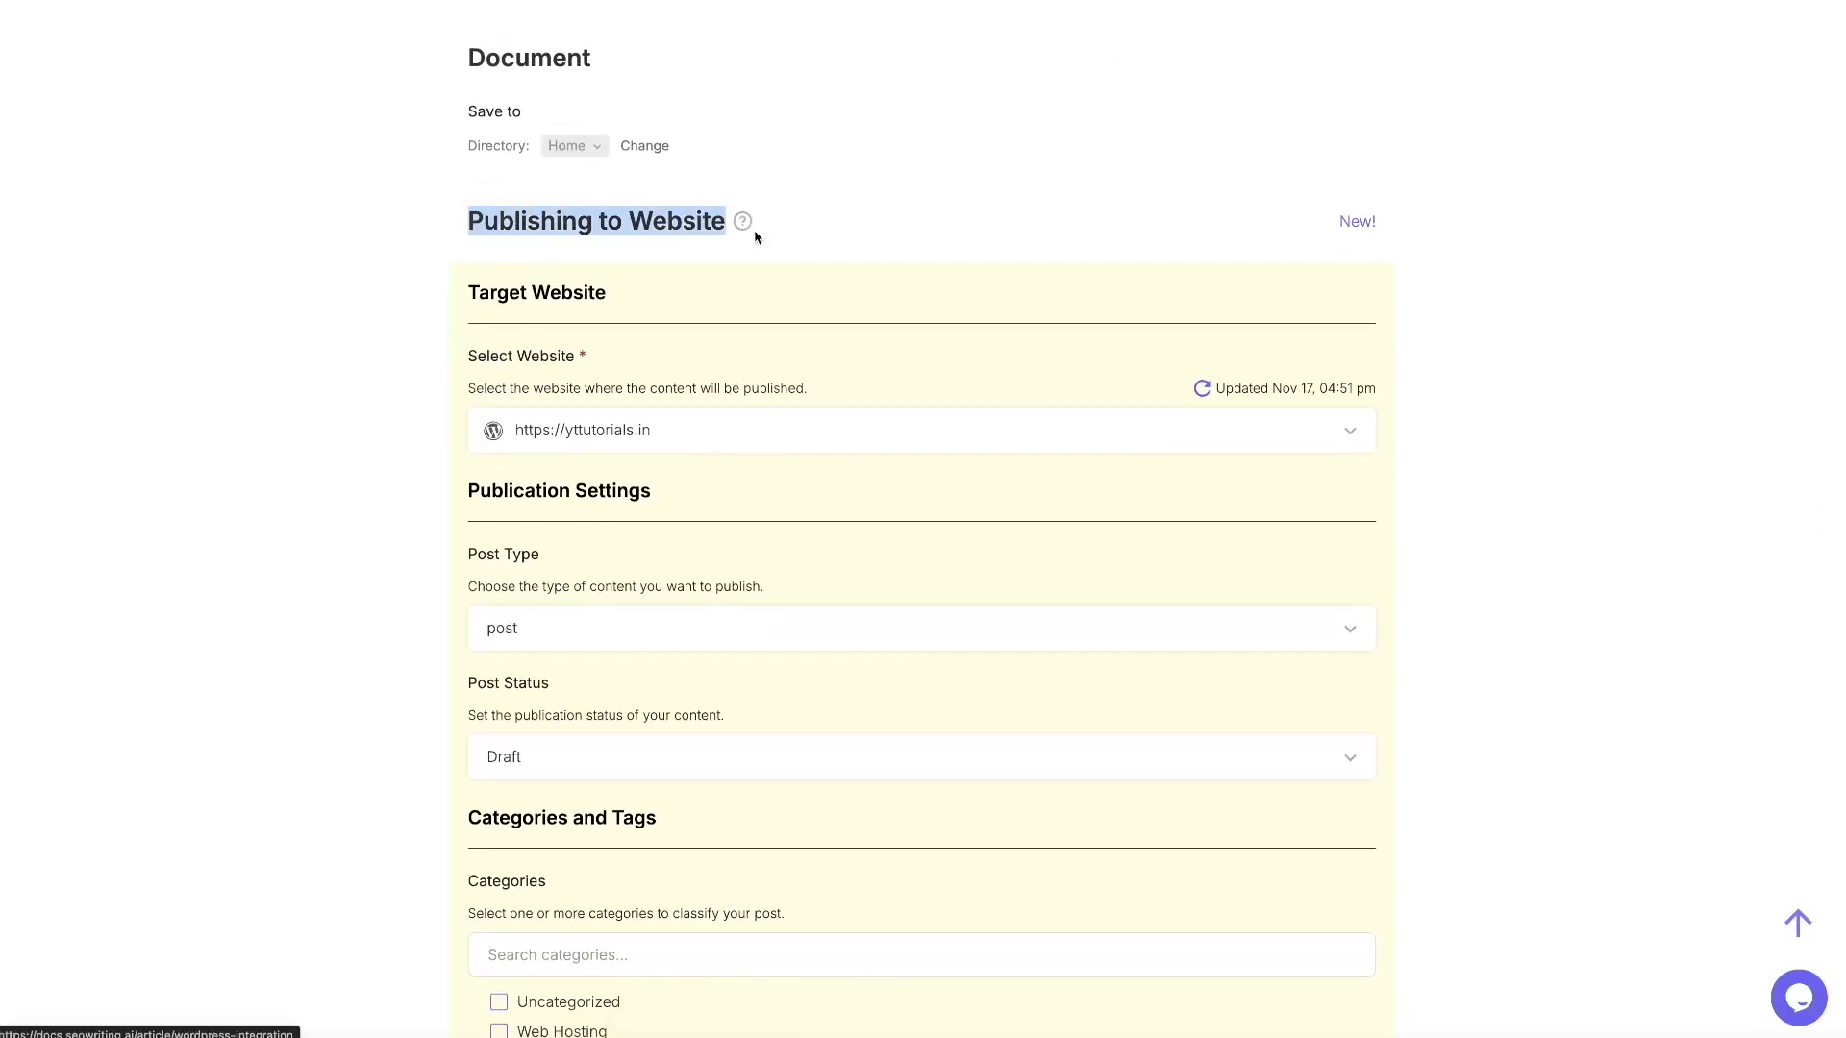
pyautogui.click(780, 257)
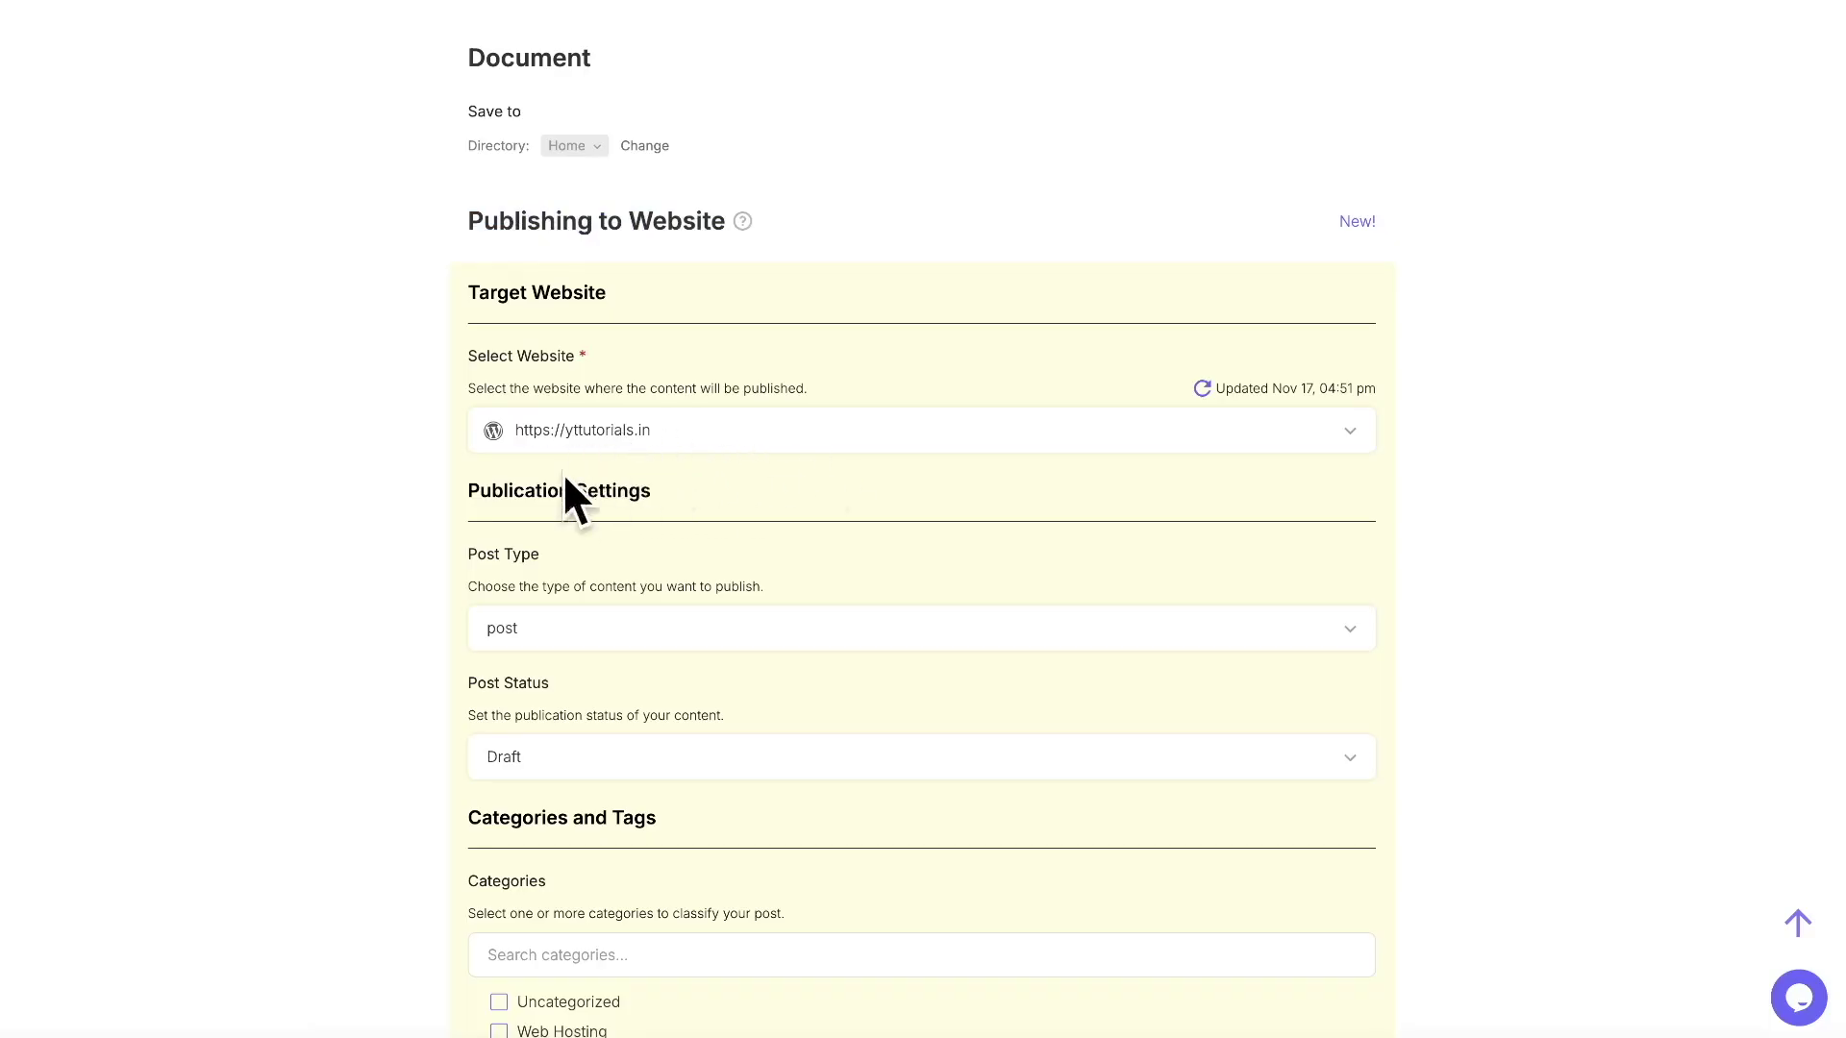
pyautogui.scroll(-1, 558, 476)
pyautogui.scroll(-2, 553, 473)
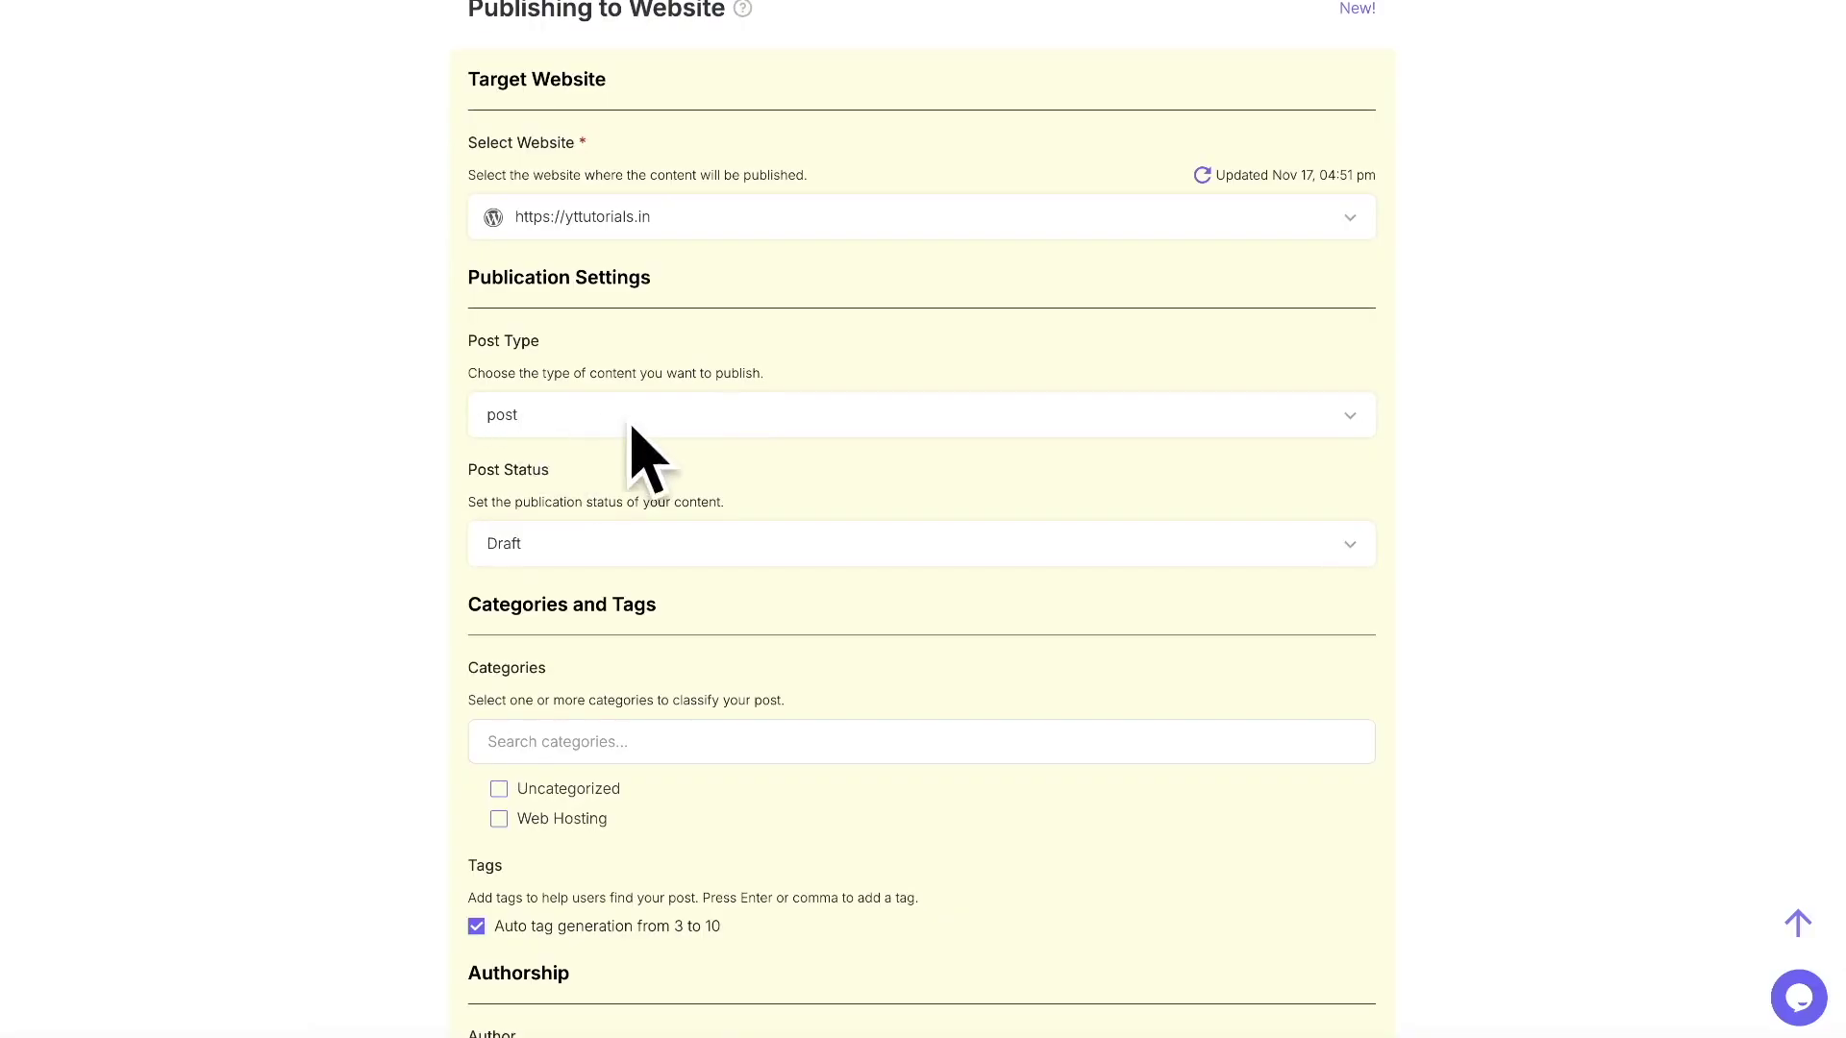
pyautogui.click(514, 550)
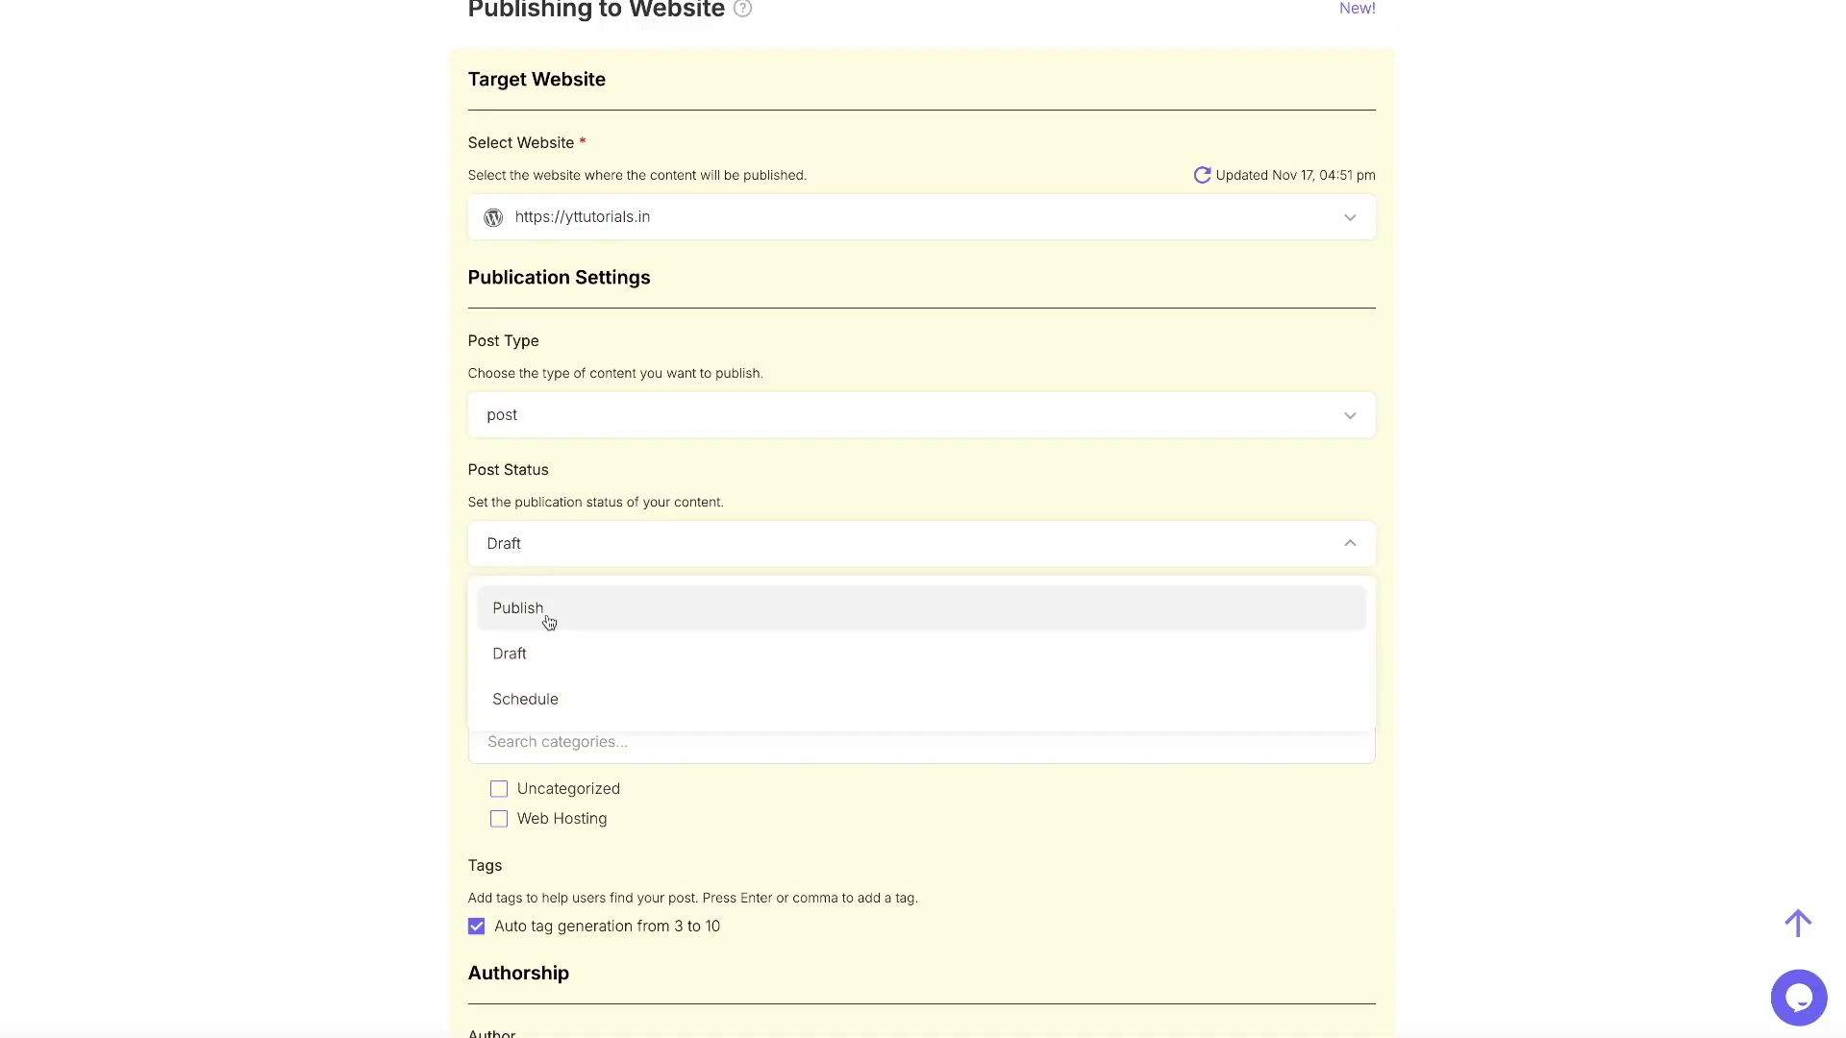
pyautogui.click(445, 491)
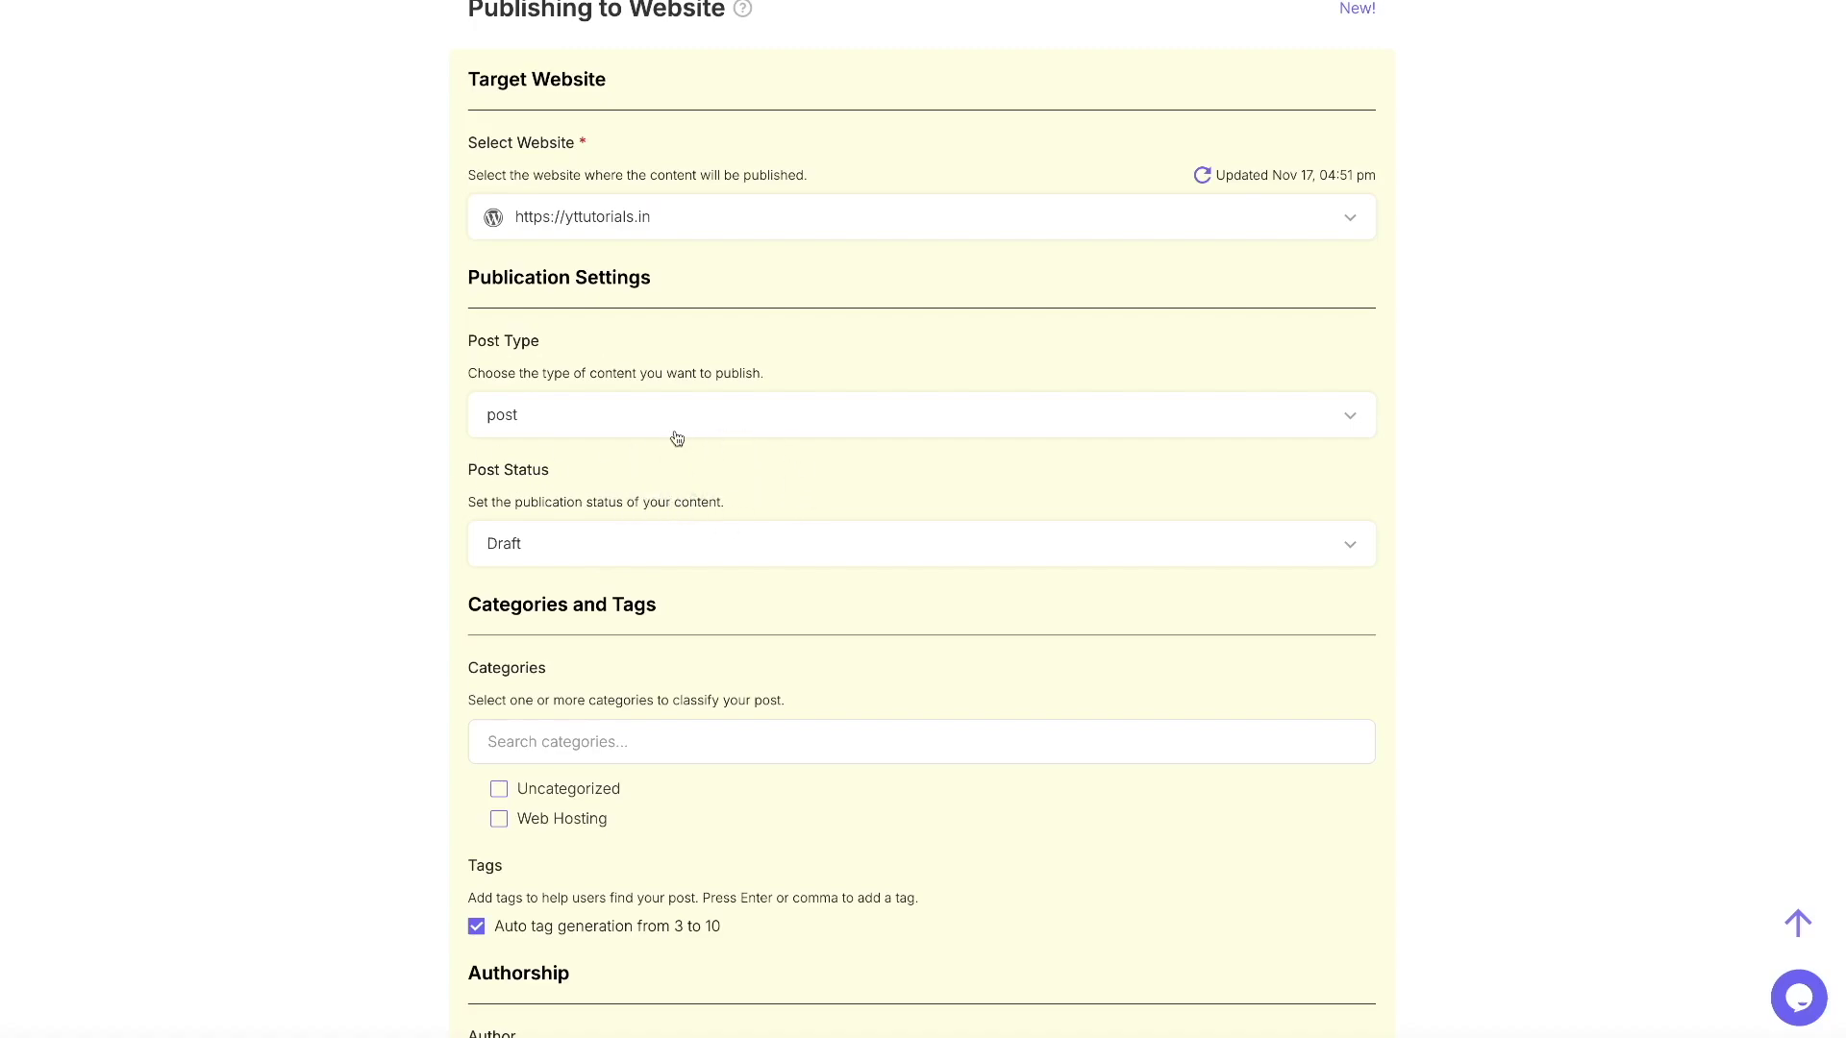
# Return to the start of the article form and run the blog post generation.
pyautogui.scroll(20, 791, 429)
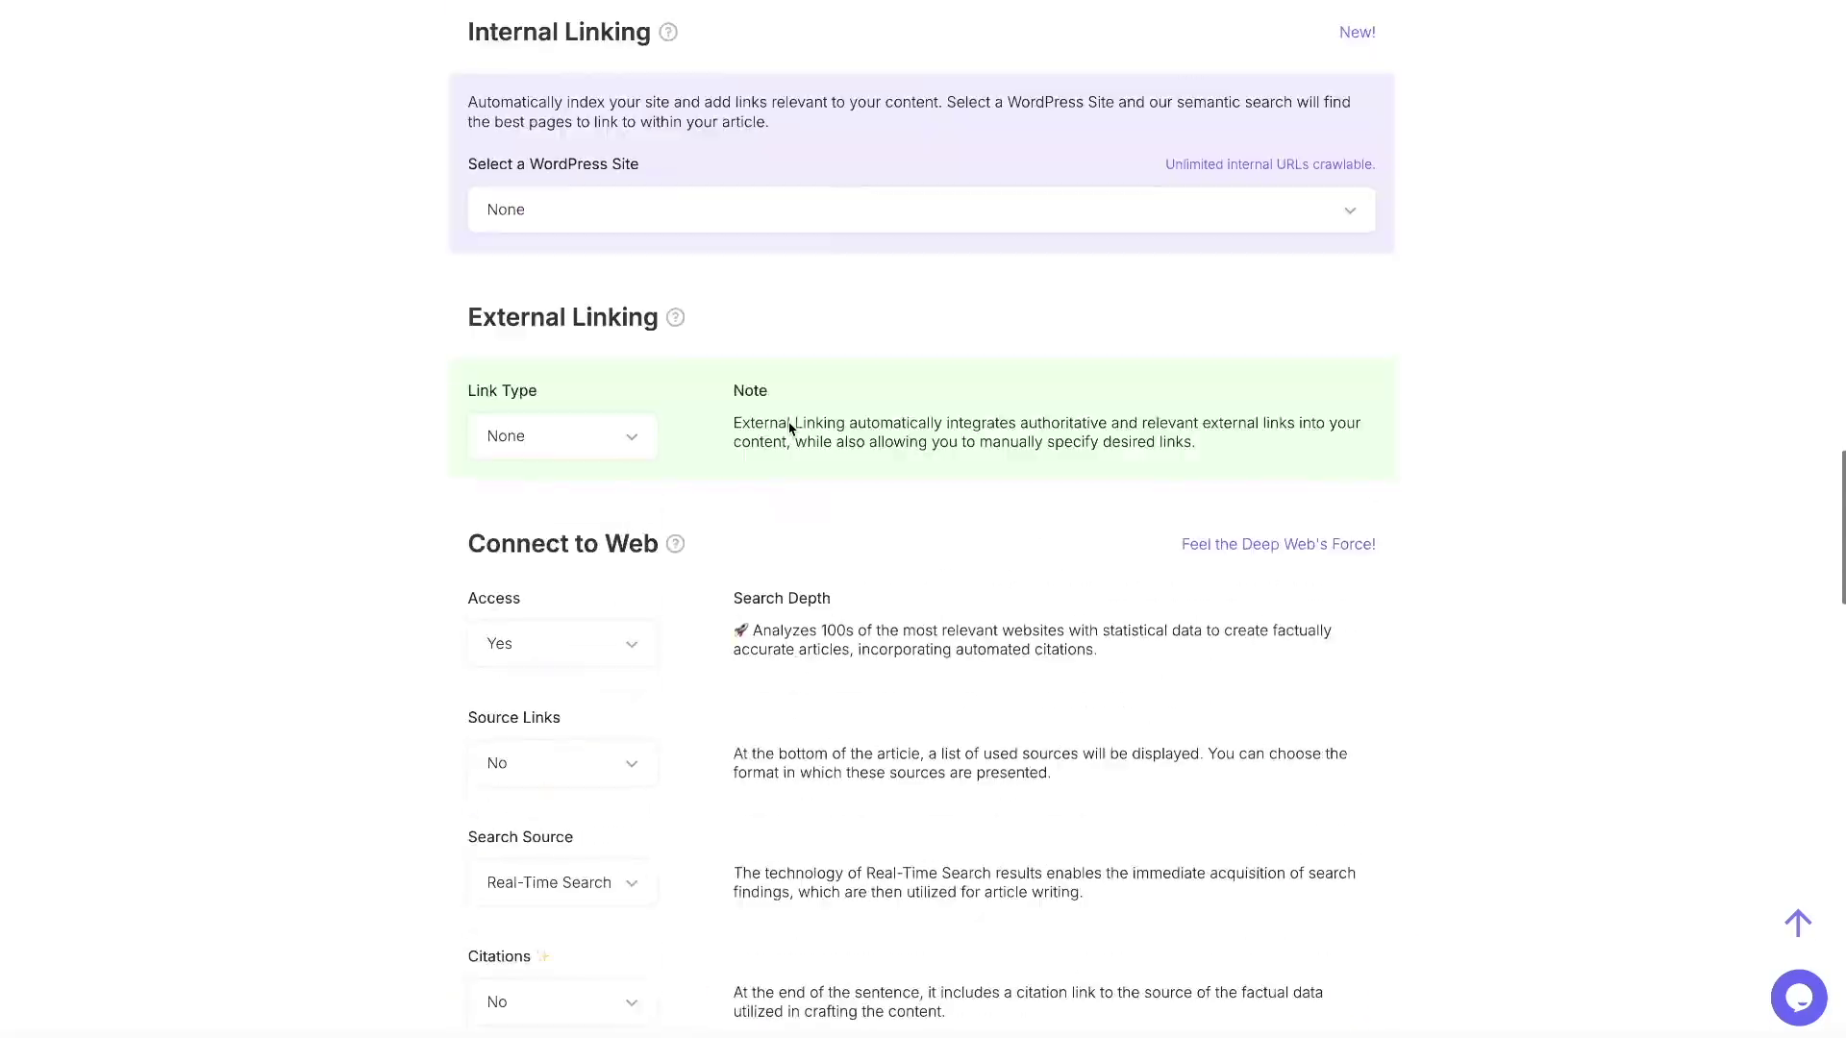
pyautogui.scroll(15, 791, 429)
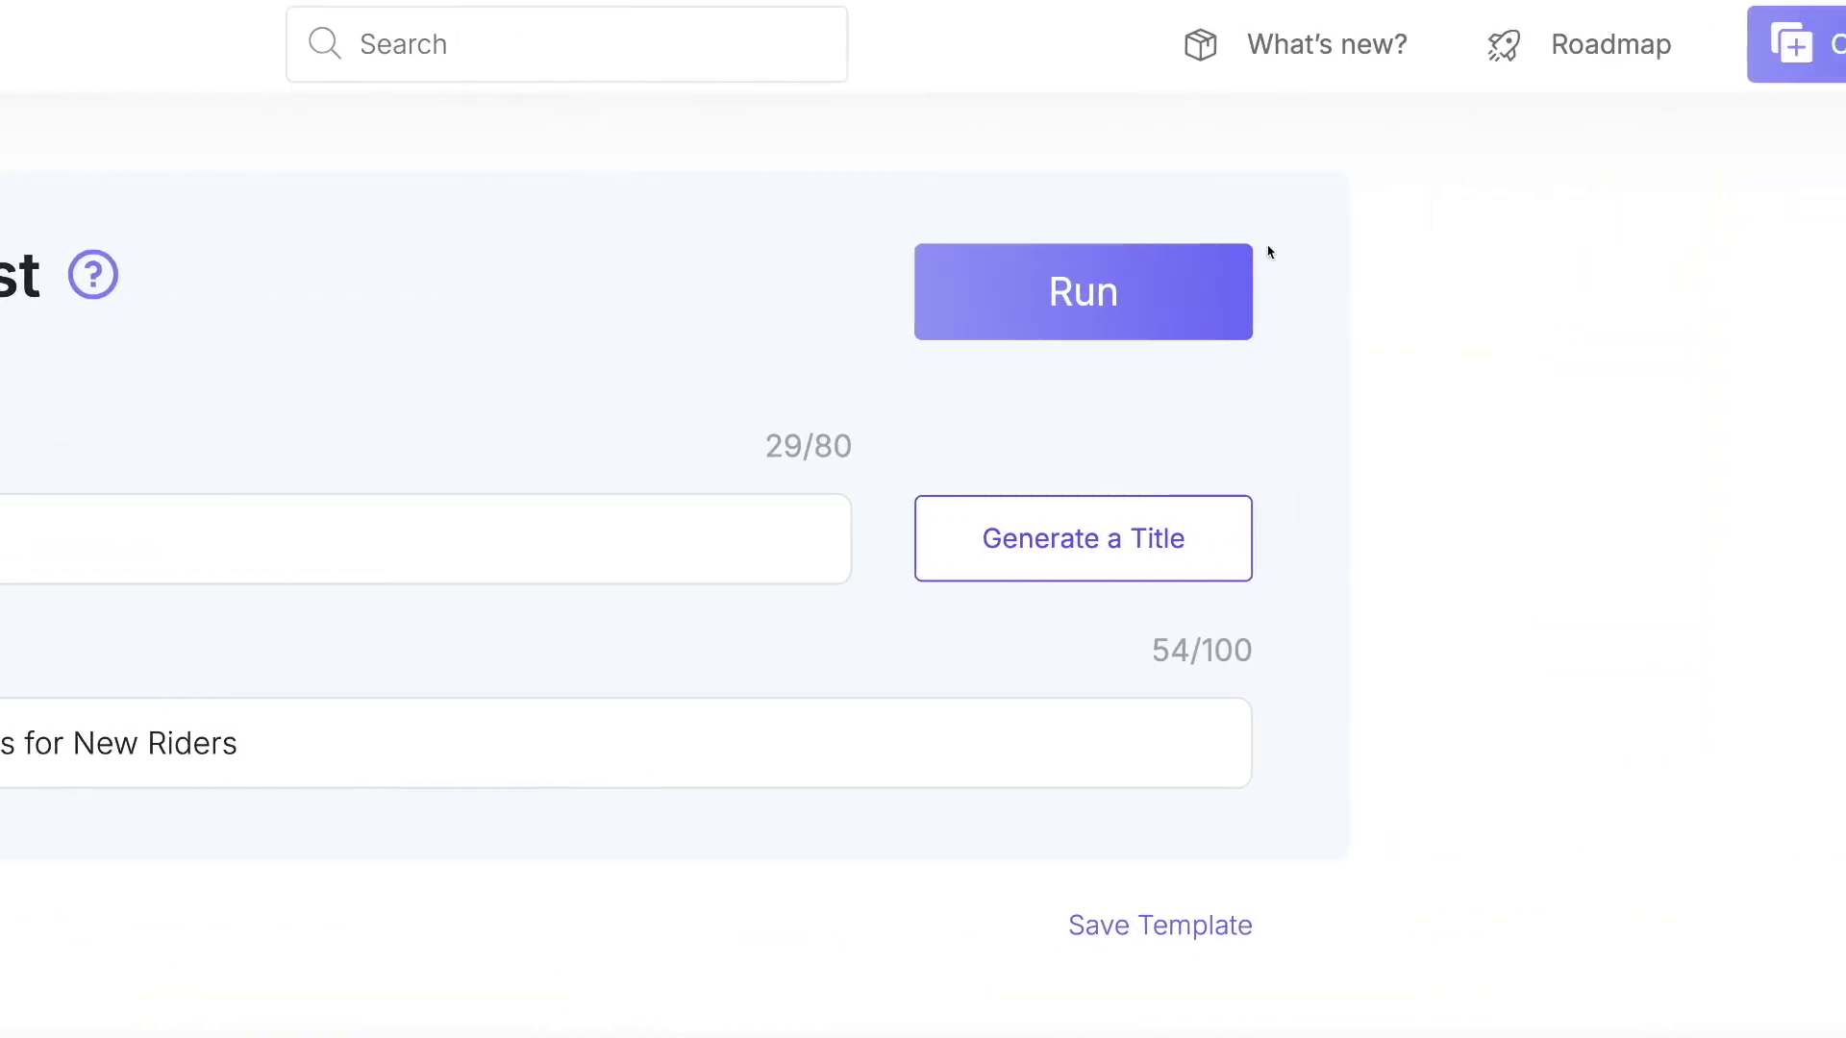
pyautogui.click(1047, 310)
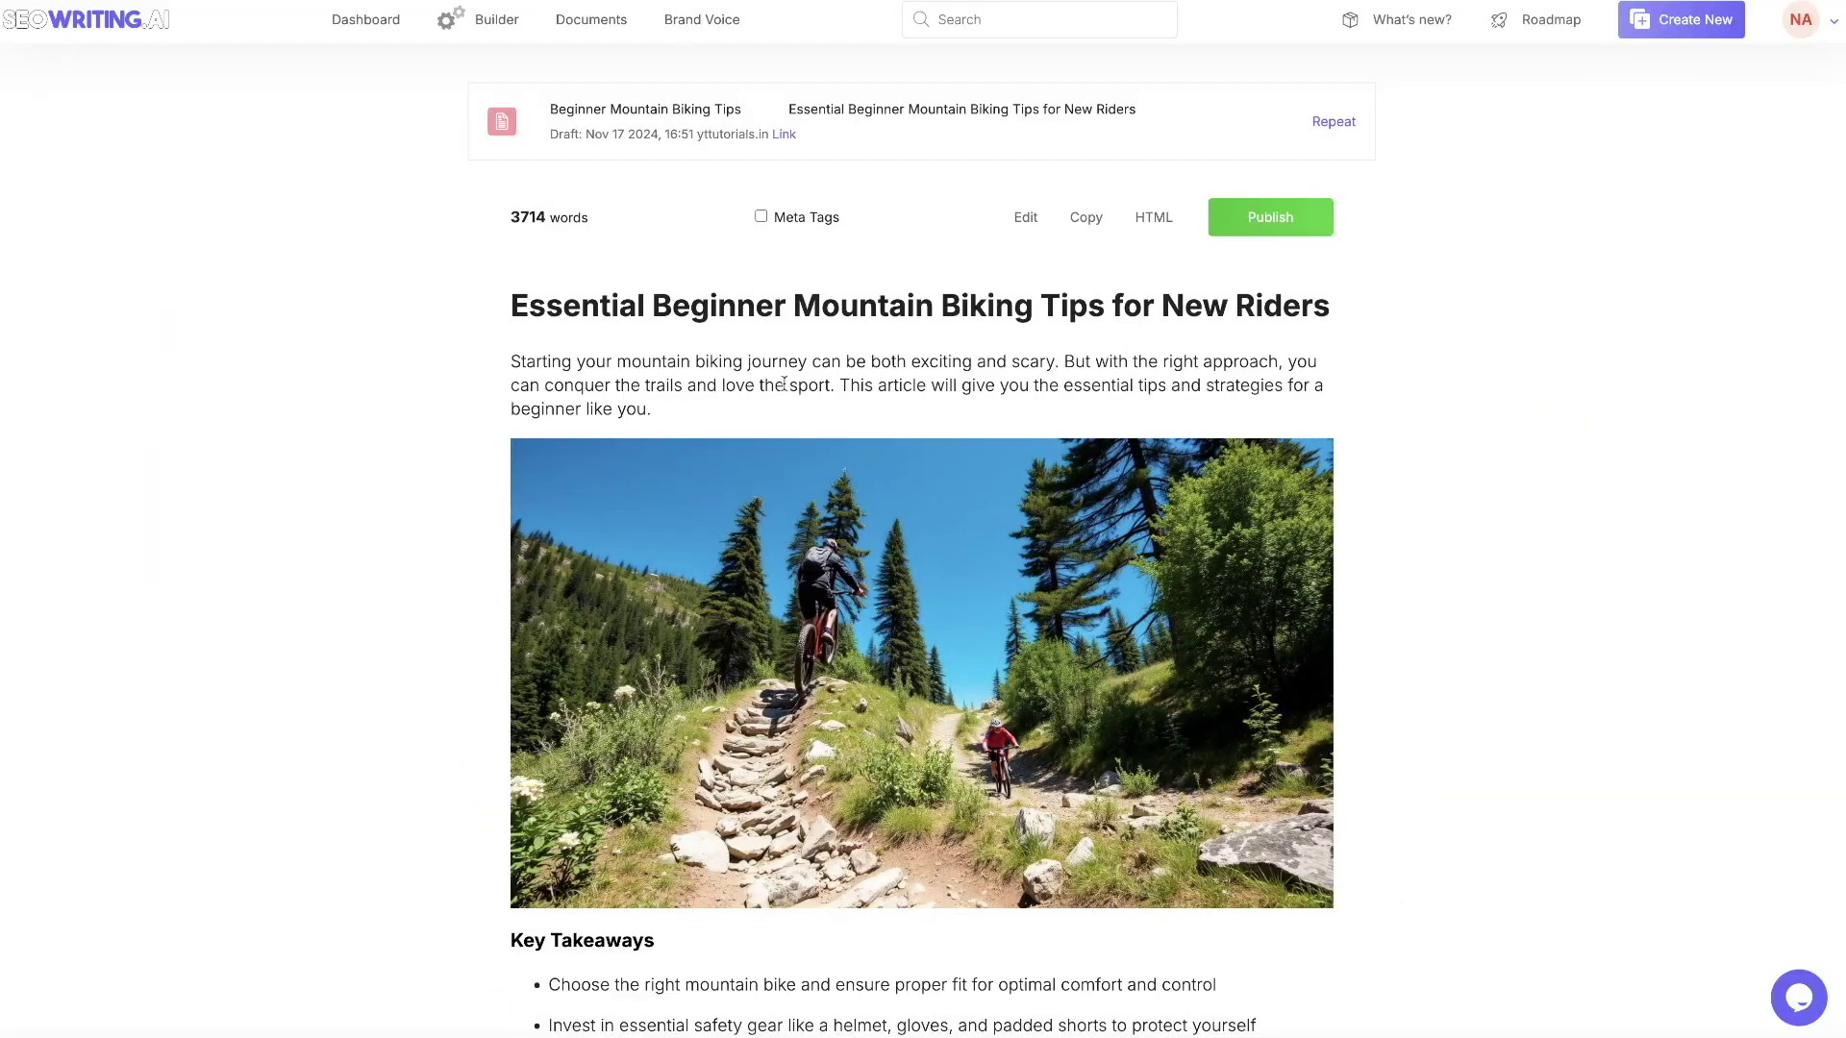
# Review the generated mountain biking article, examining its word count, images, embedded video, tables, quotes and section headings.
pyautogui.scroll(-5, 786, 390)
pyautogui.scroll(3, 786, 390)
pyautogui.scroll(2, 750, 365)
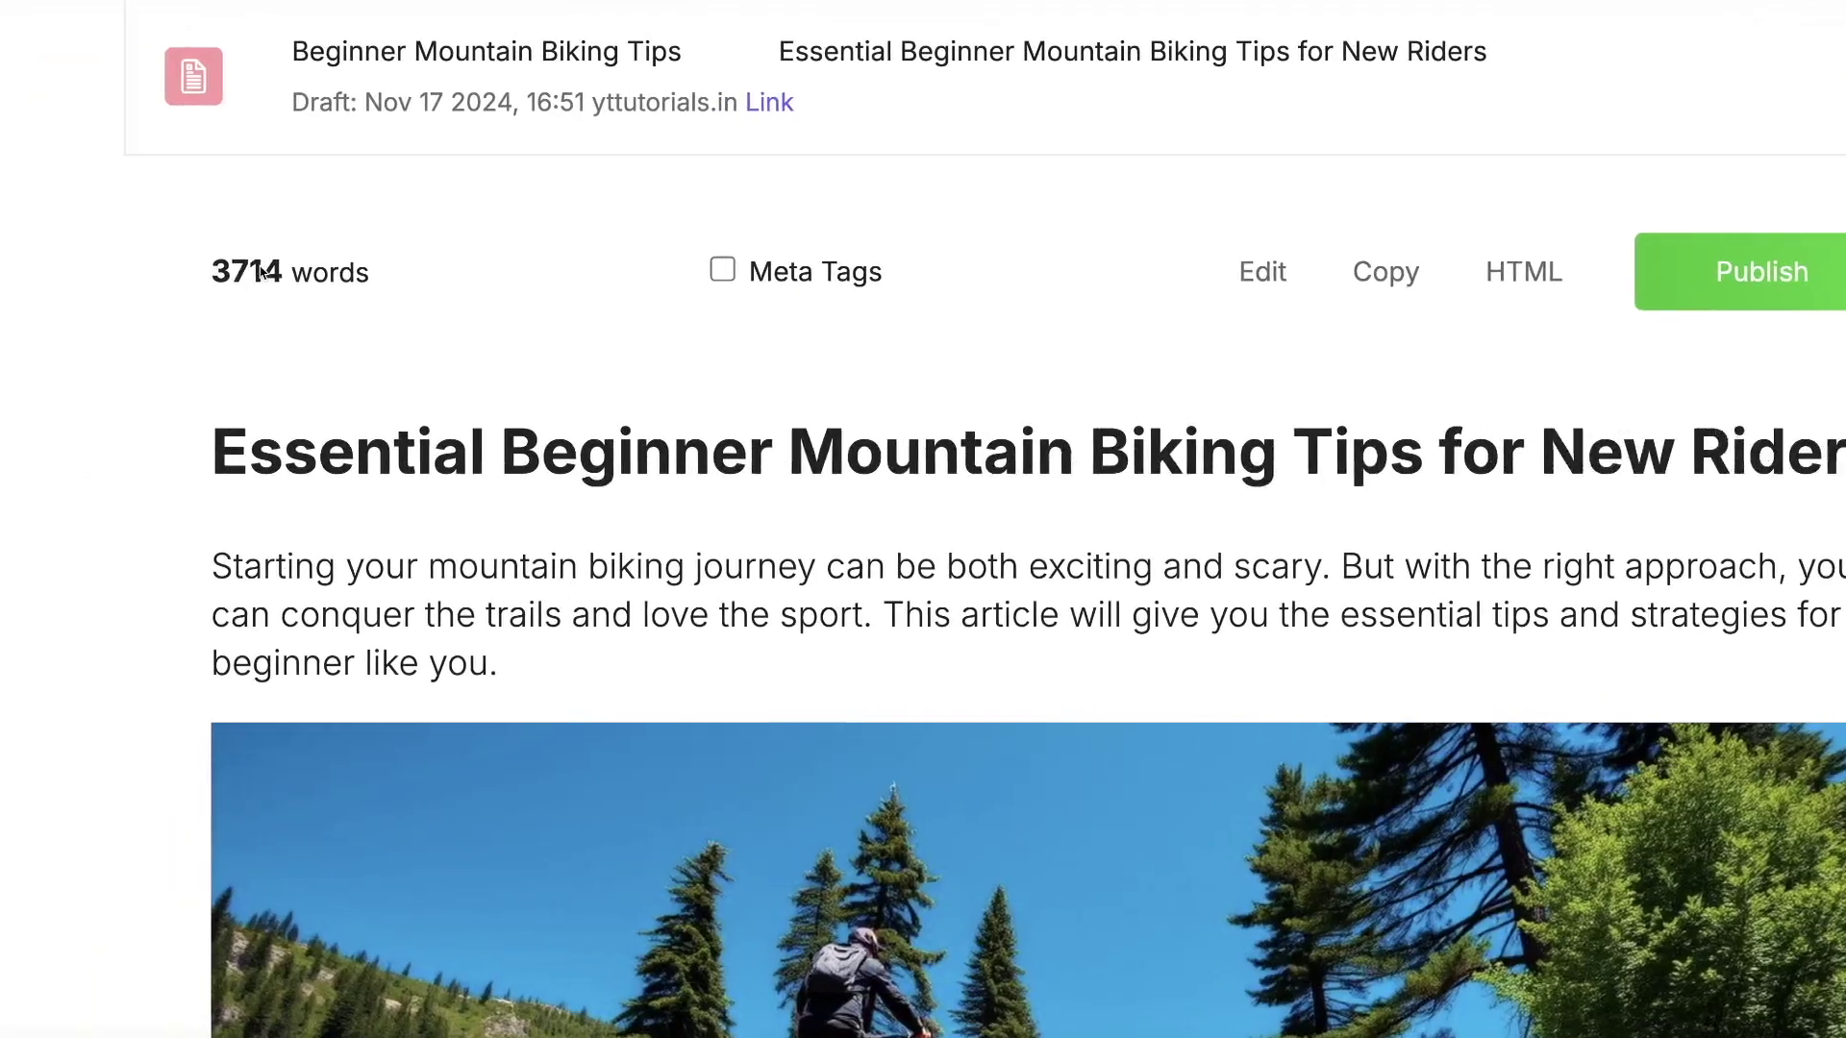
pyautogui.moveTo(300, 272); pyautogui.dragTo(374, 270)
pyautogui.click(613, 342)
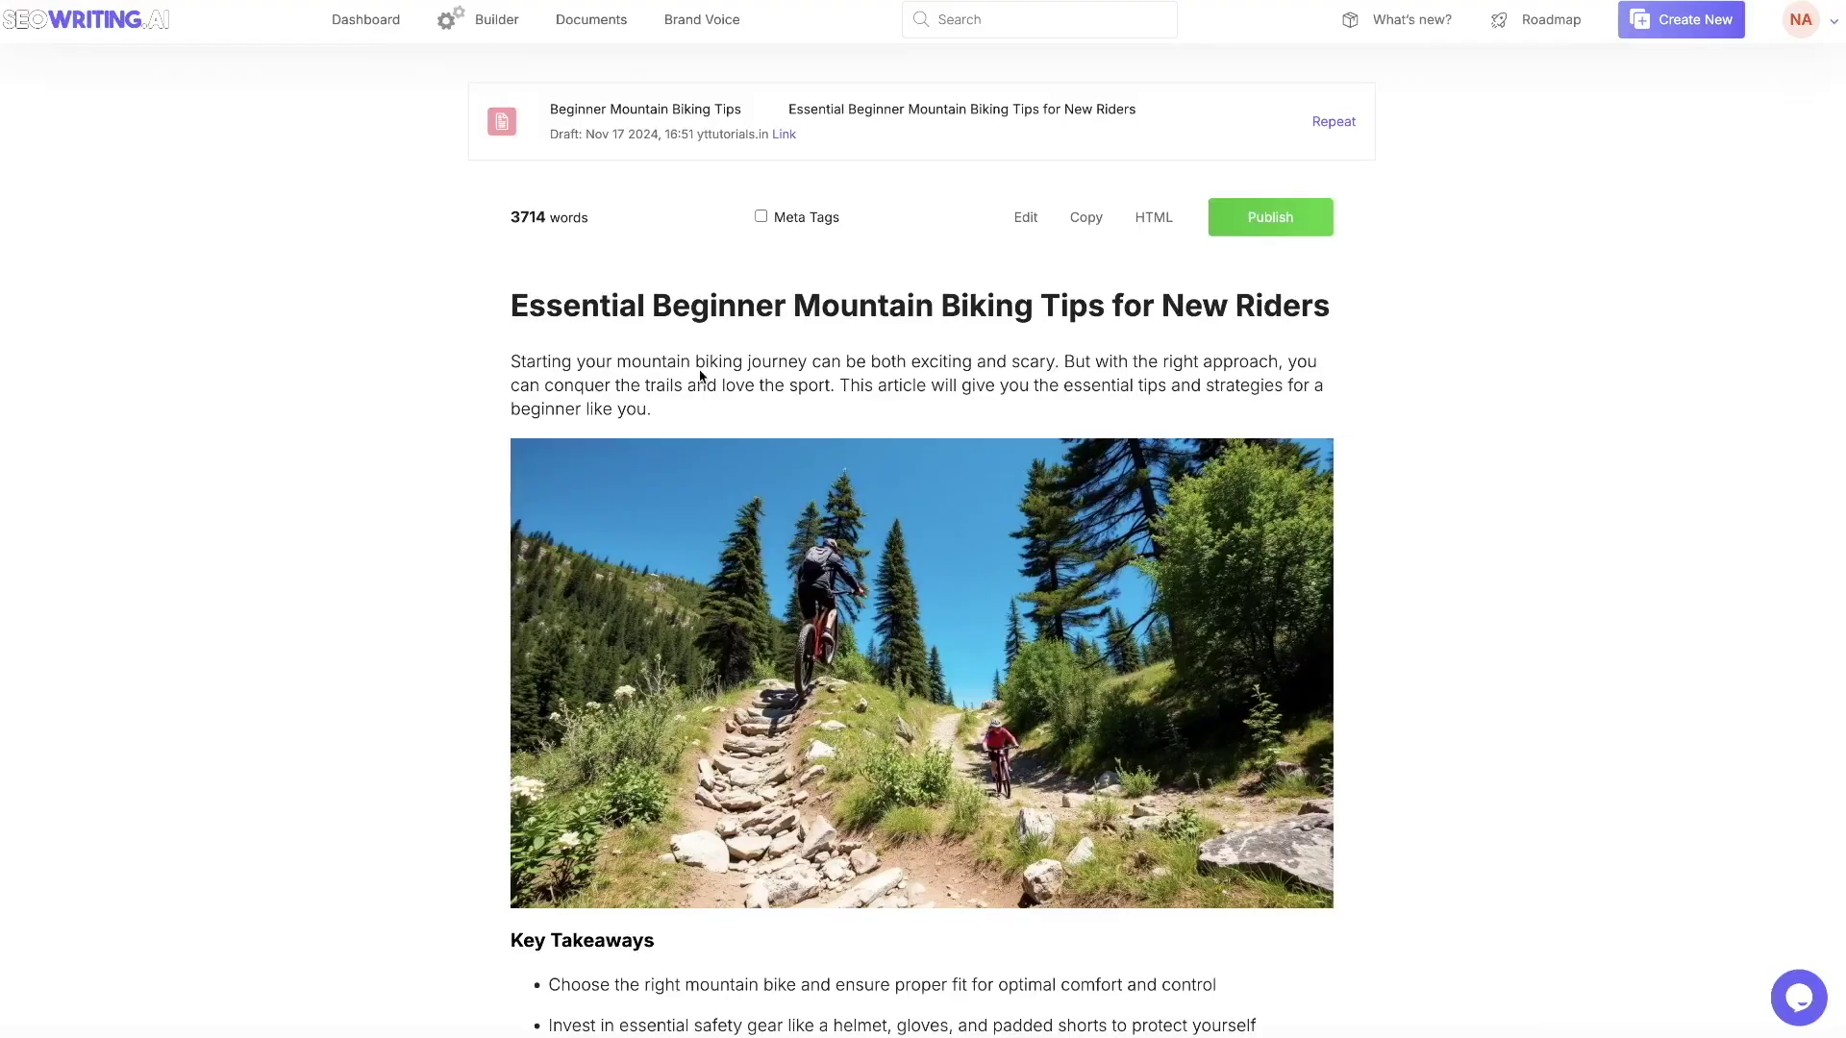
pyautogui.scroll(-10, 739, 355)
pyautogui.scroll(-20, 879, 410)
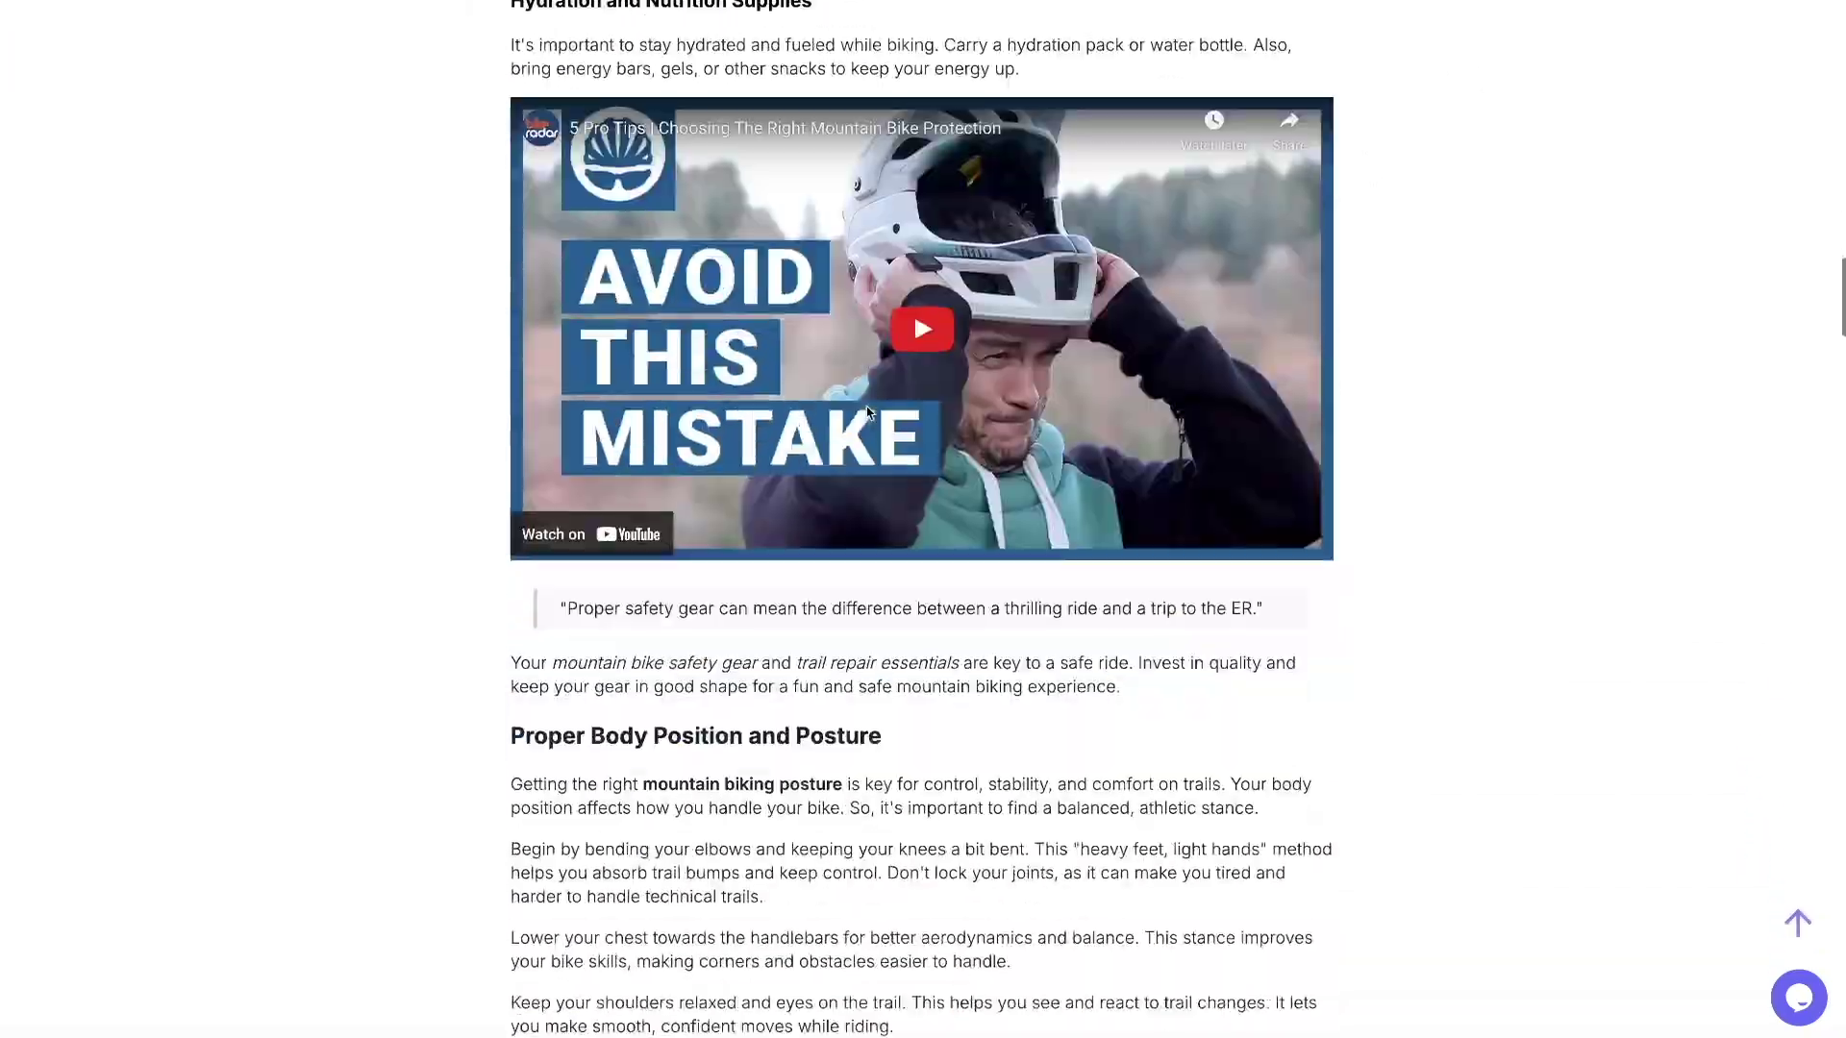
pyautogui.scroll(-3, 867, 412)
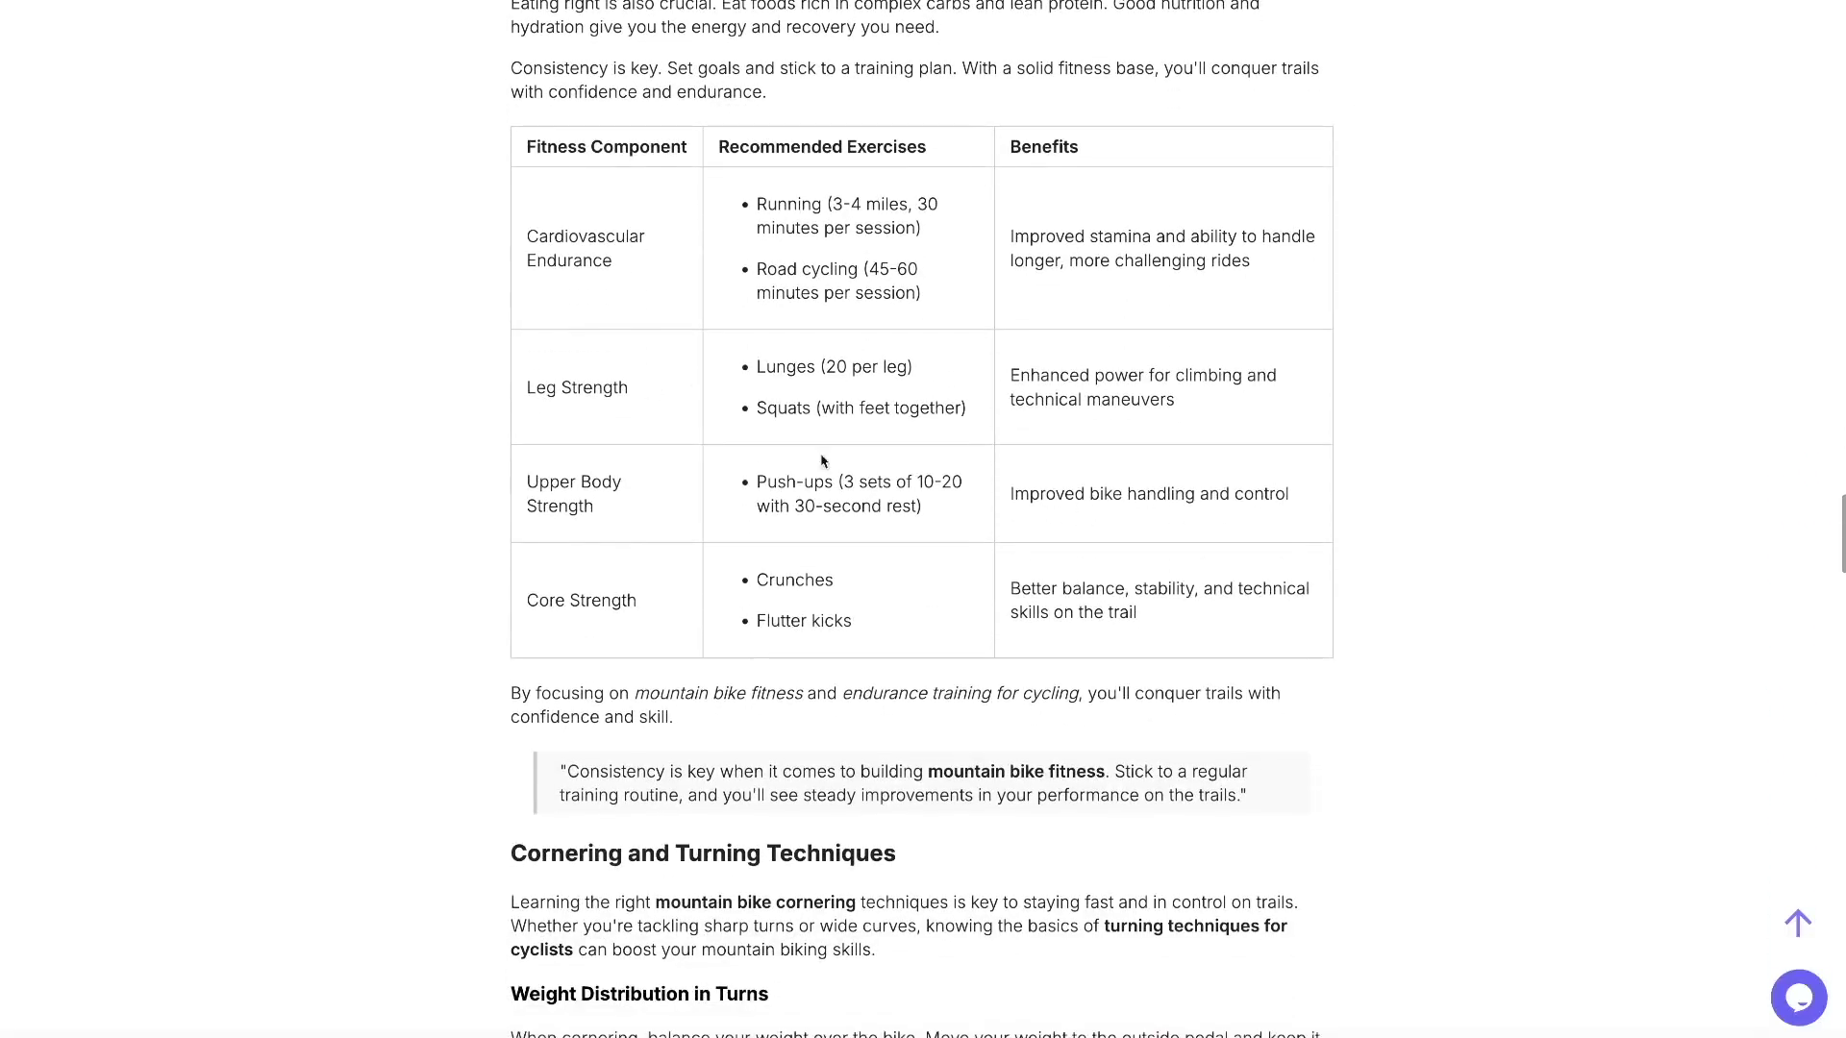
pyautogui.scroll(-7, 889, 484)
pyautogui.scroll(5, 891, 488)
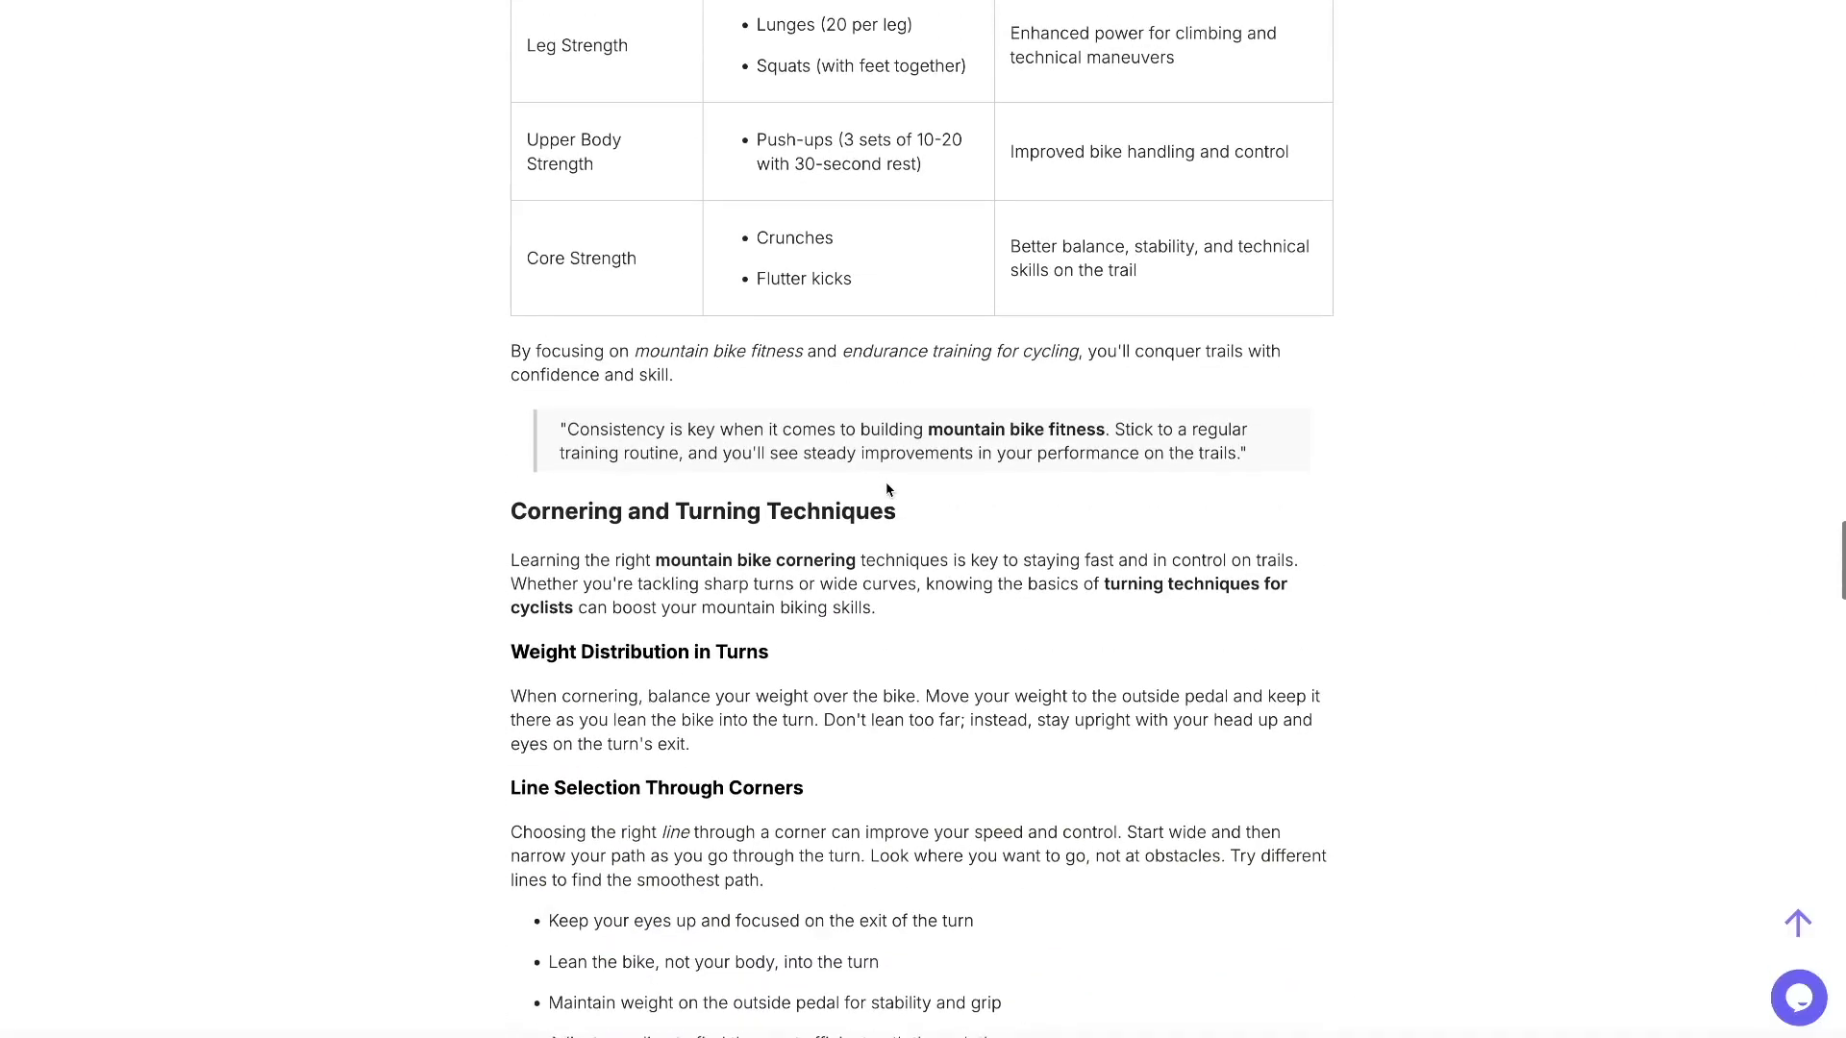
pyautogui.click(1005, 511)
pyautogui.scroll(-12, 961, 519)
pyautogui.scroll(-20, 909, 520)
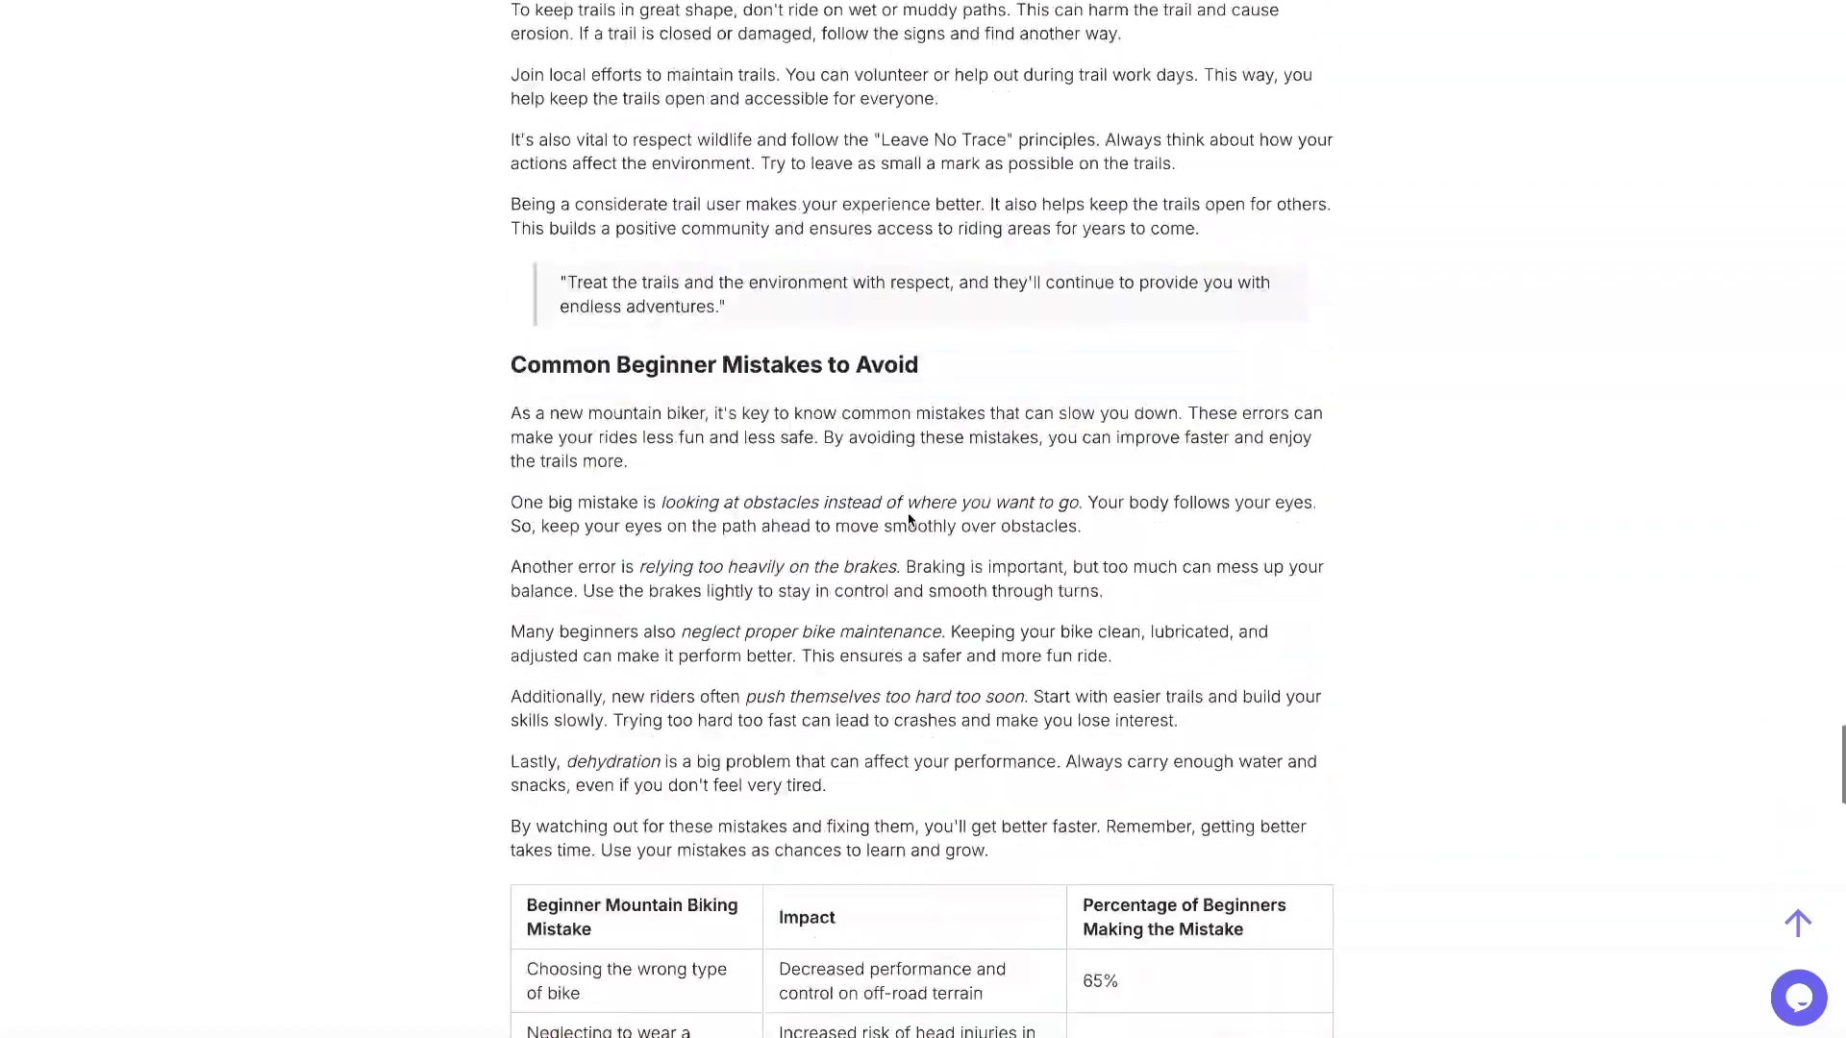
pyautogui.scroll(-20, 909, 514)
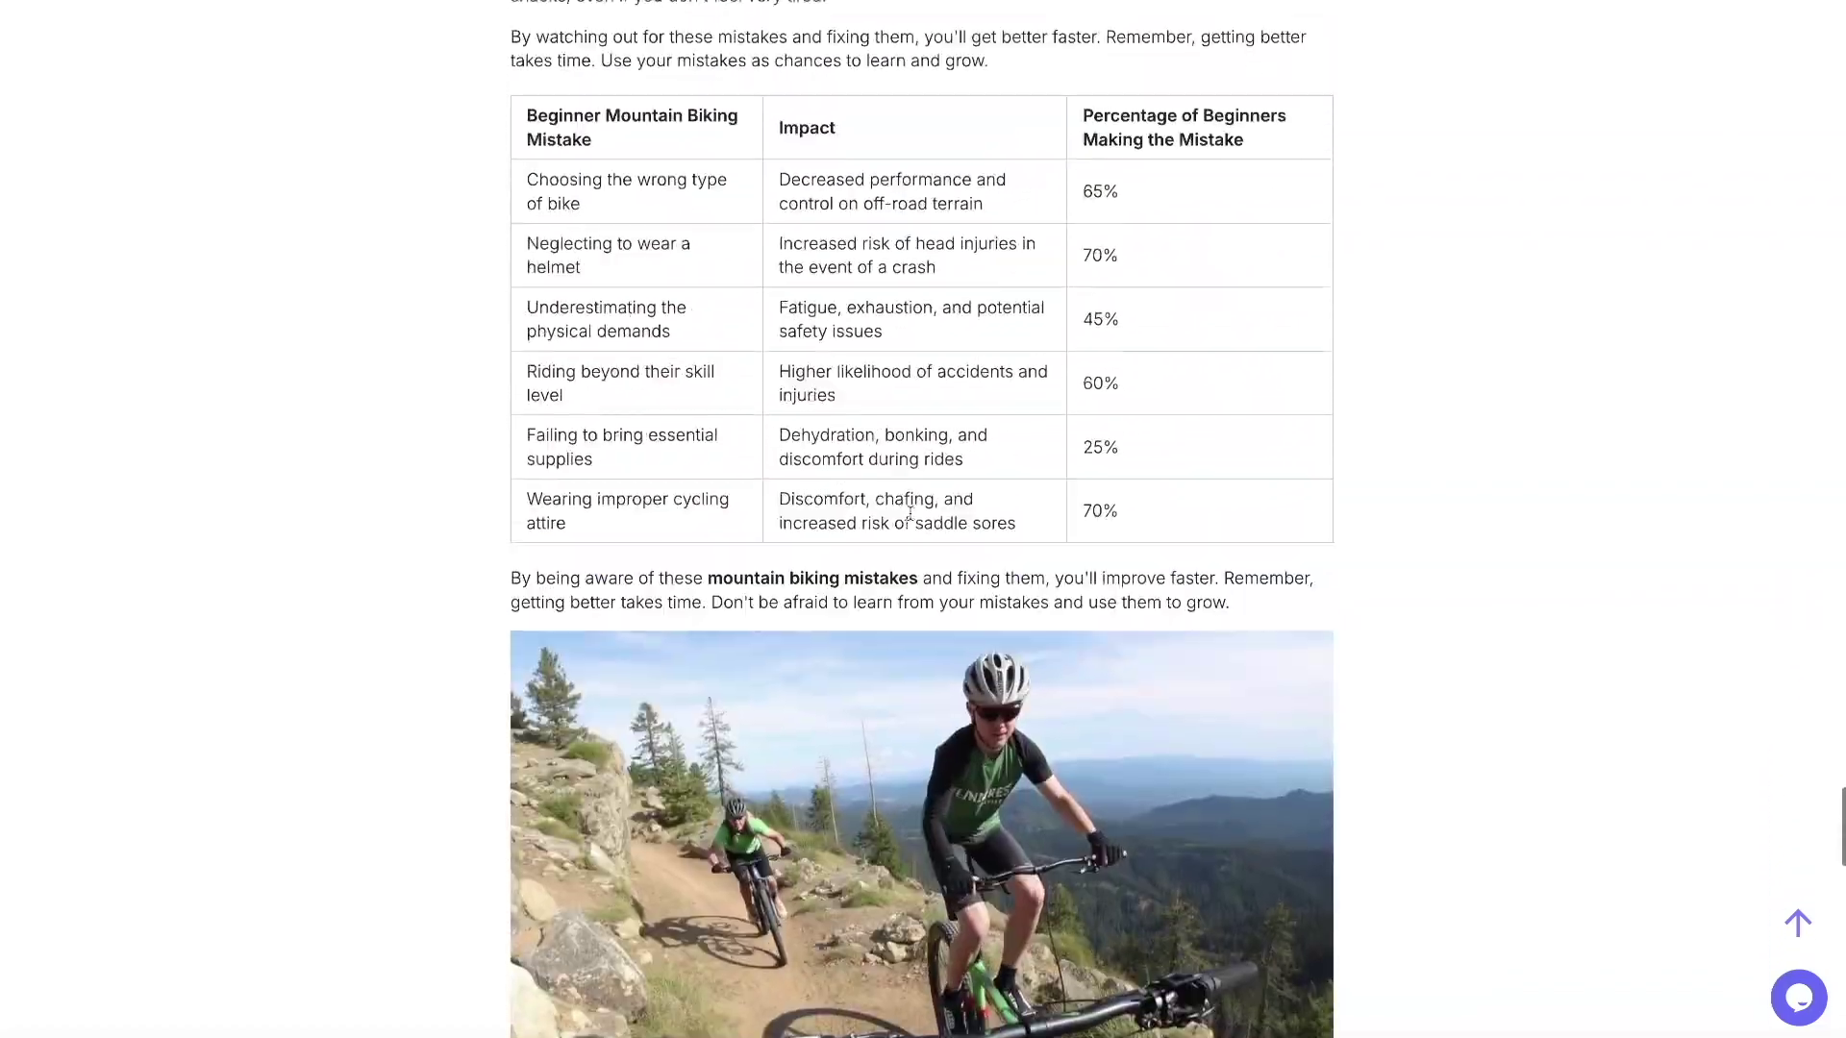
pyautogui.press('Home')
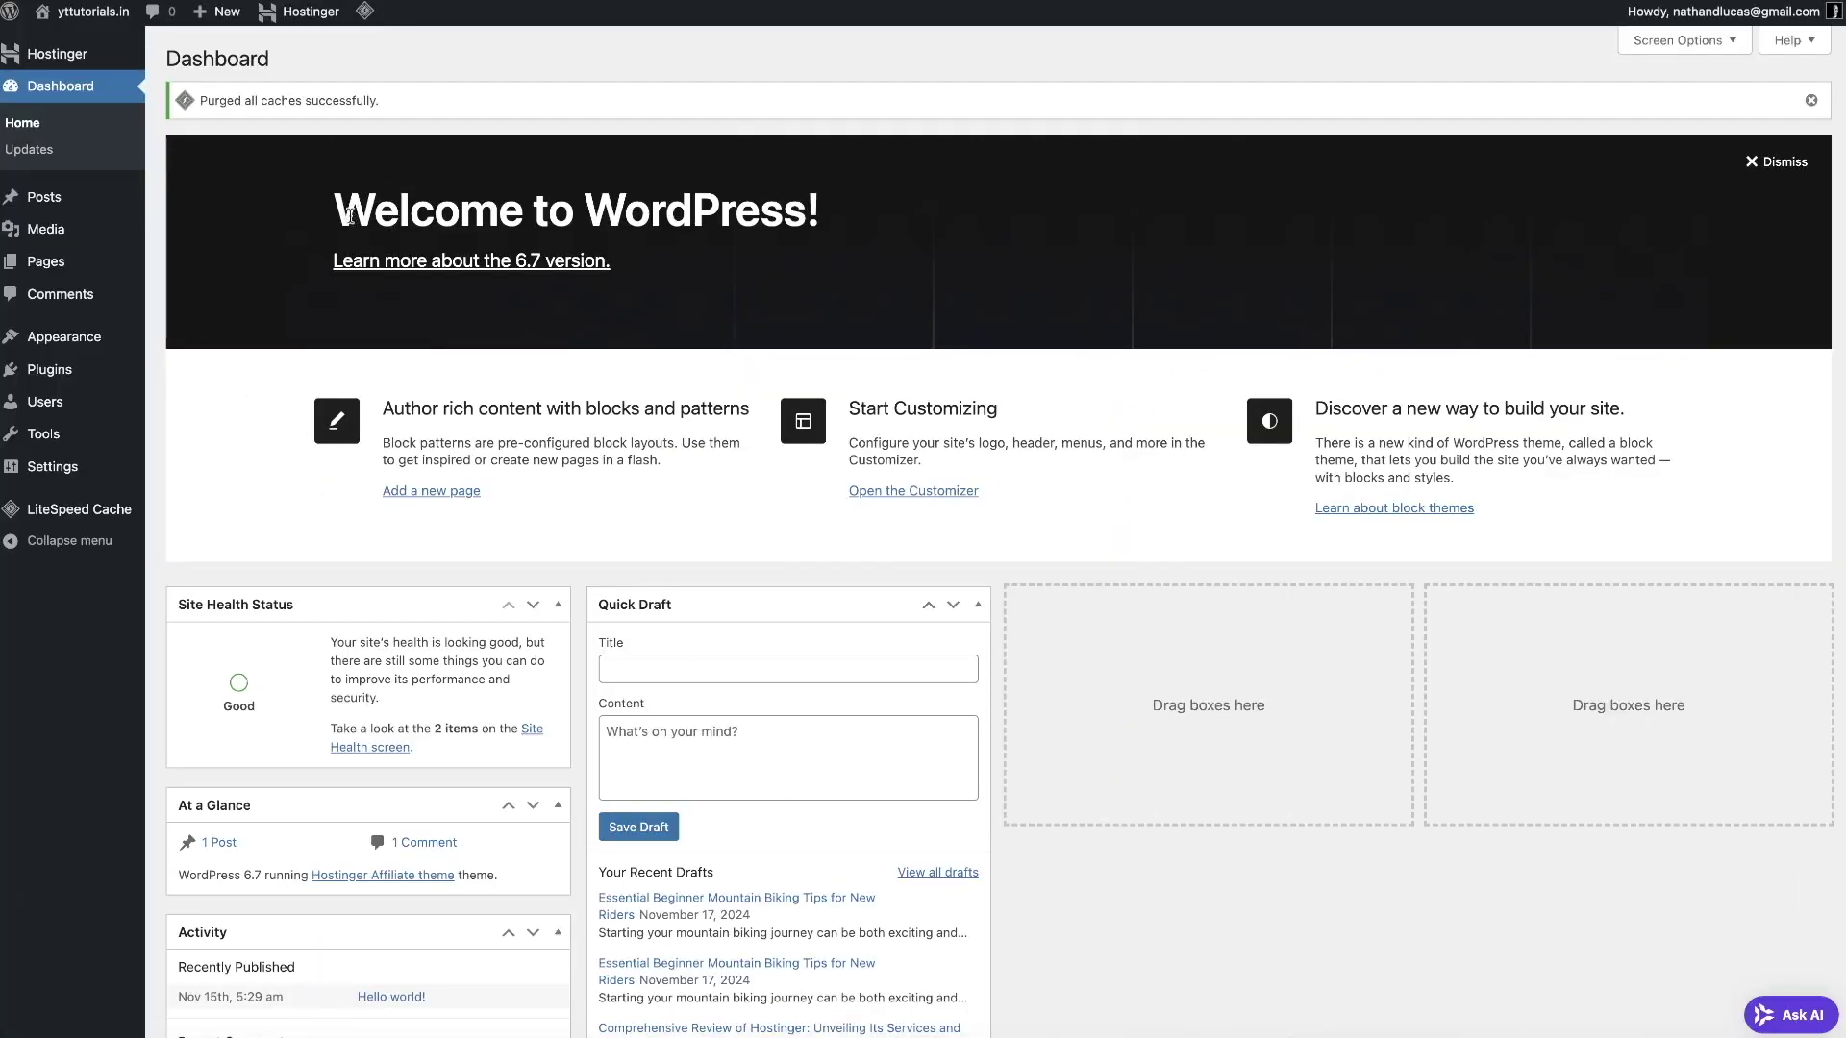
# Switch to the WordPress dashboard and open the page for adding a new plugin.
pyautogui.moveTo(332, 210); pyautogui.dragTo(890, 234)
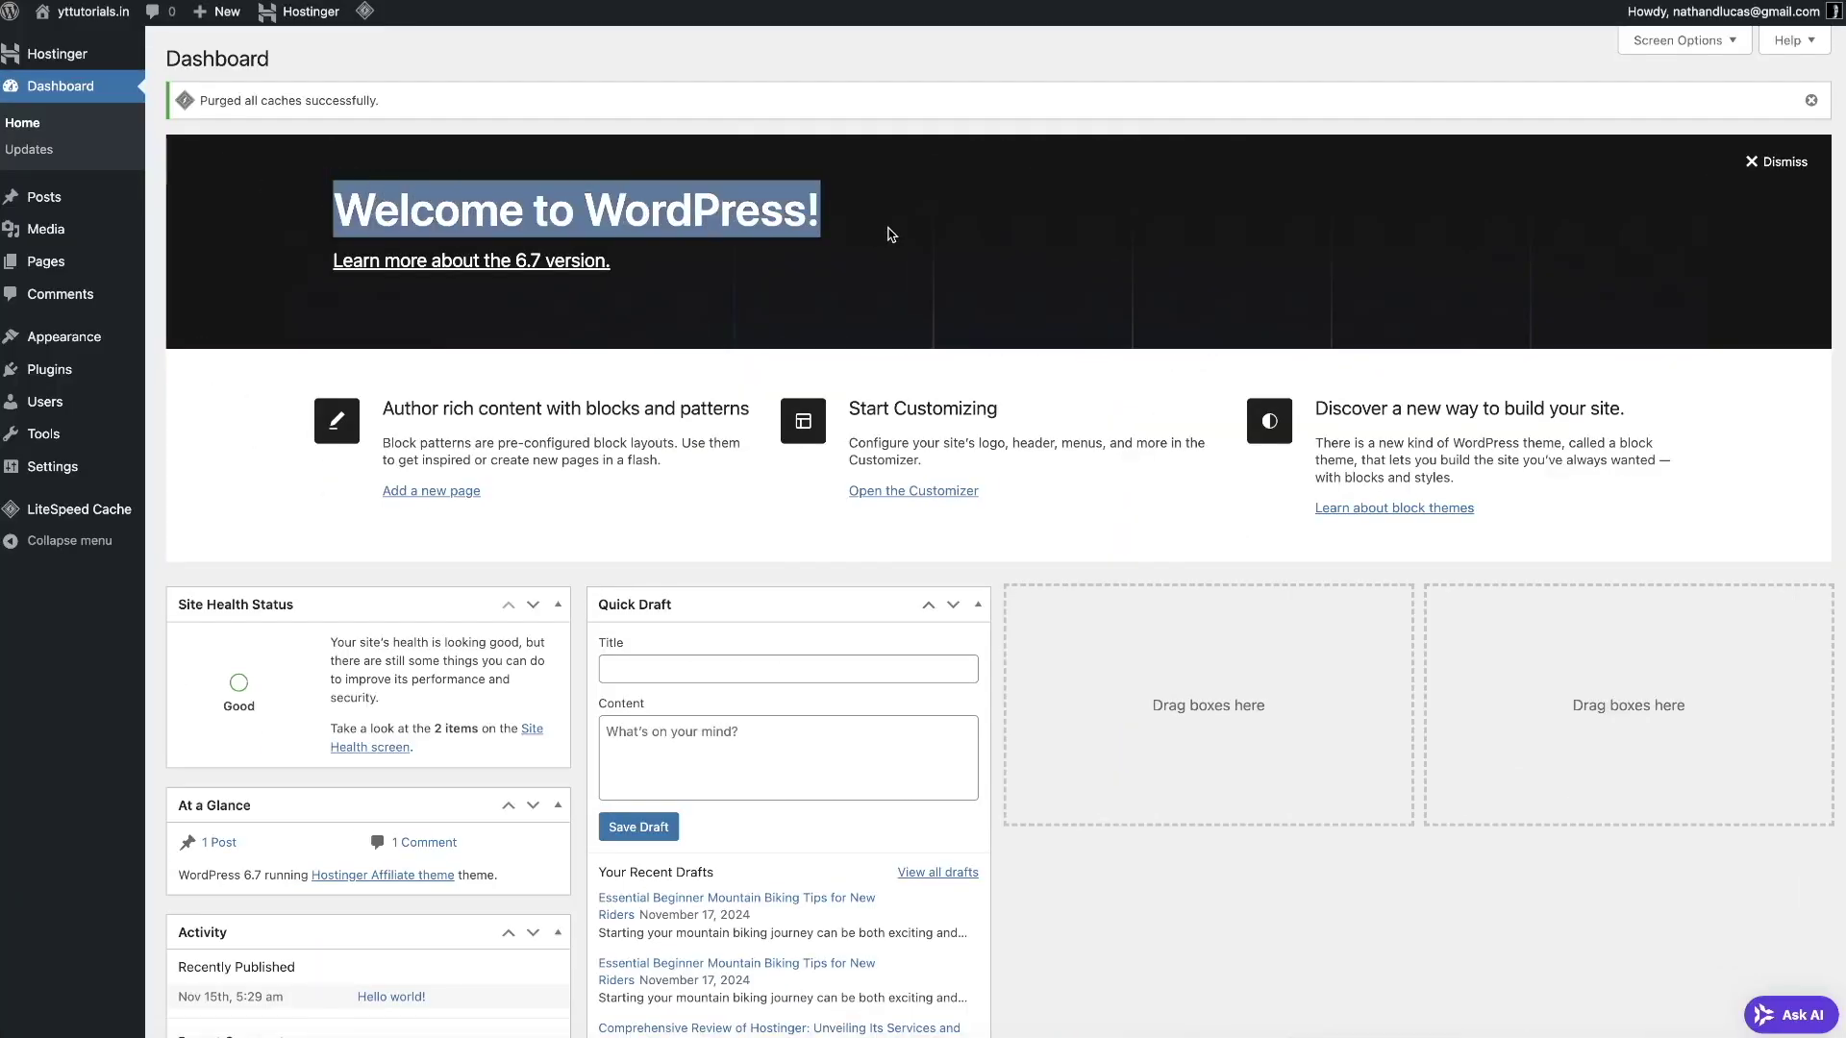
pyautogui.click(264, 302)
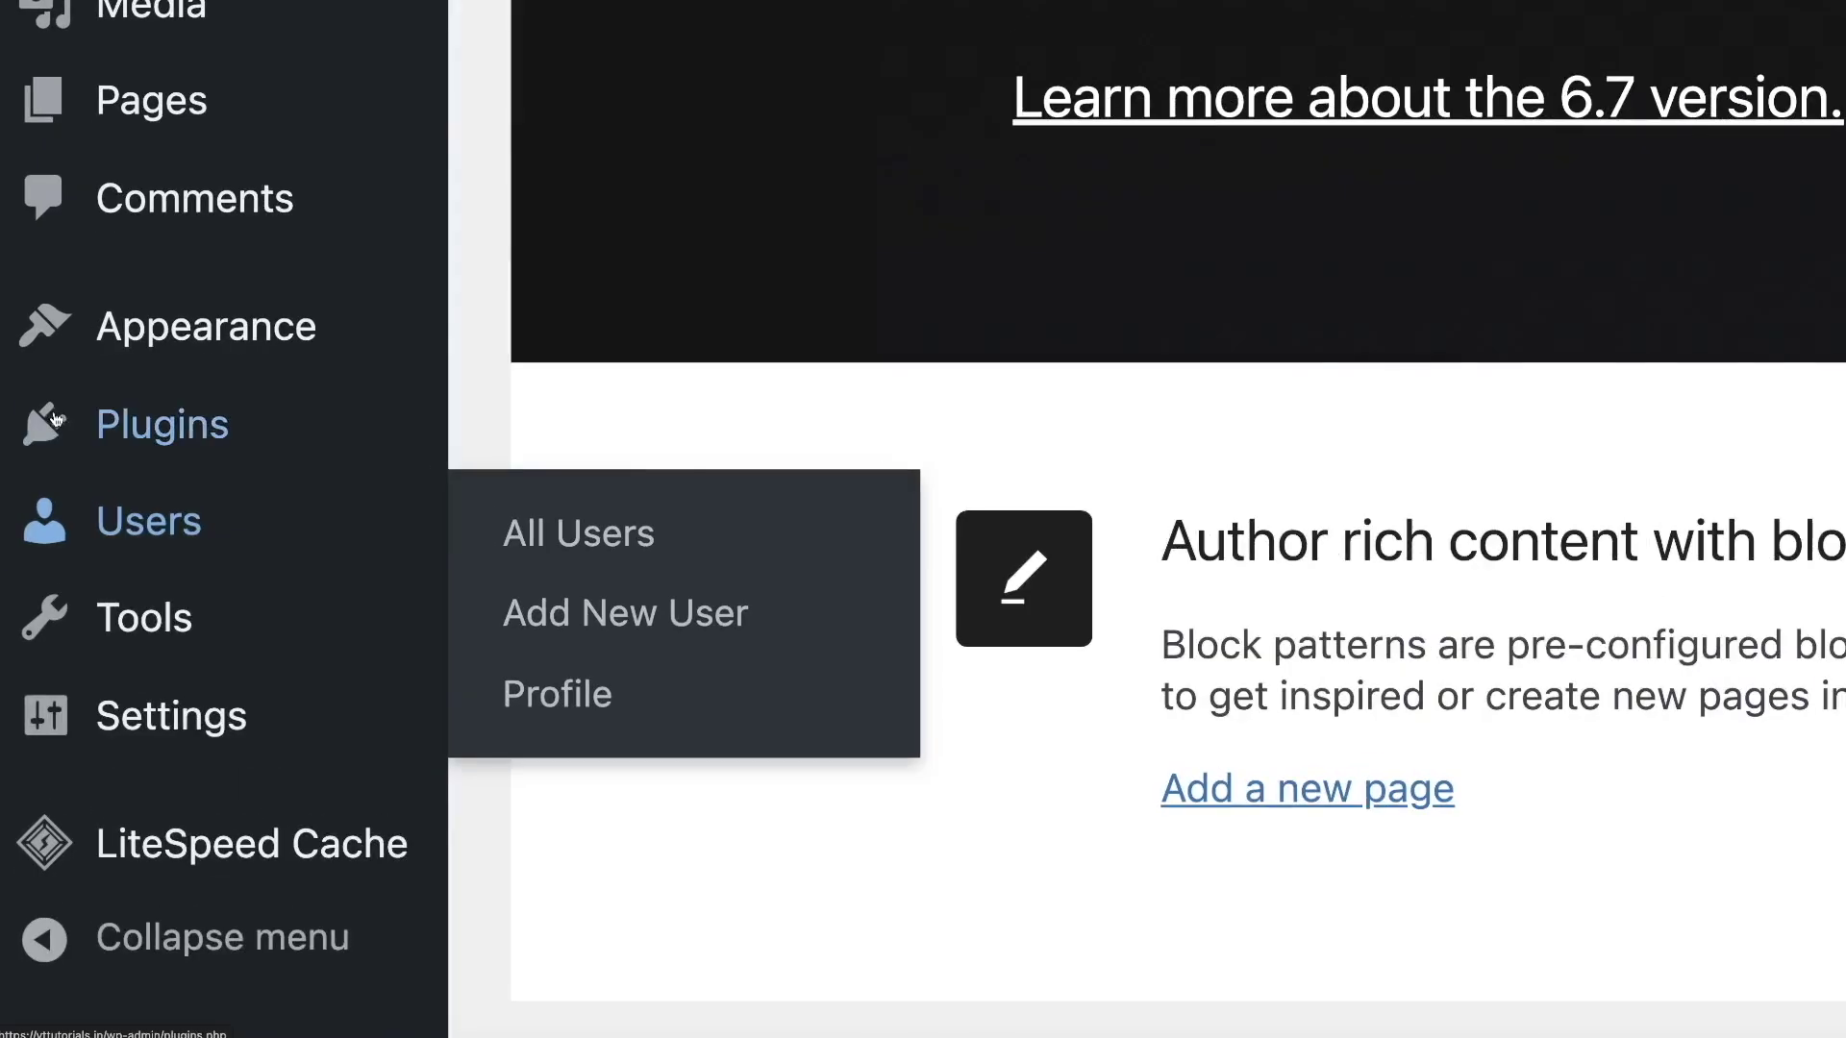
pyautogui.moveTo(199, 430)
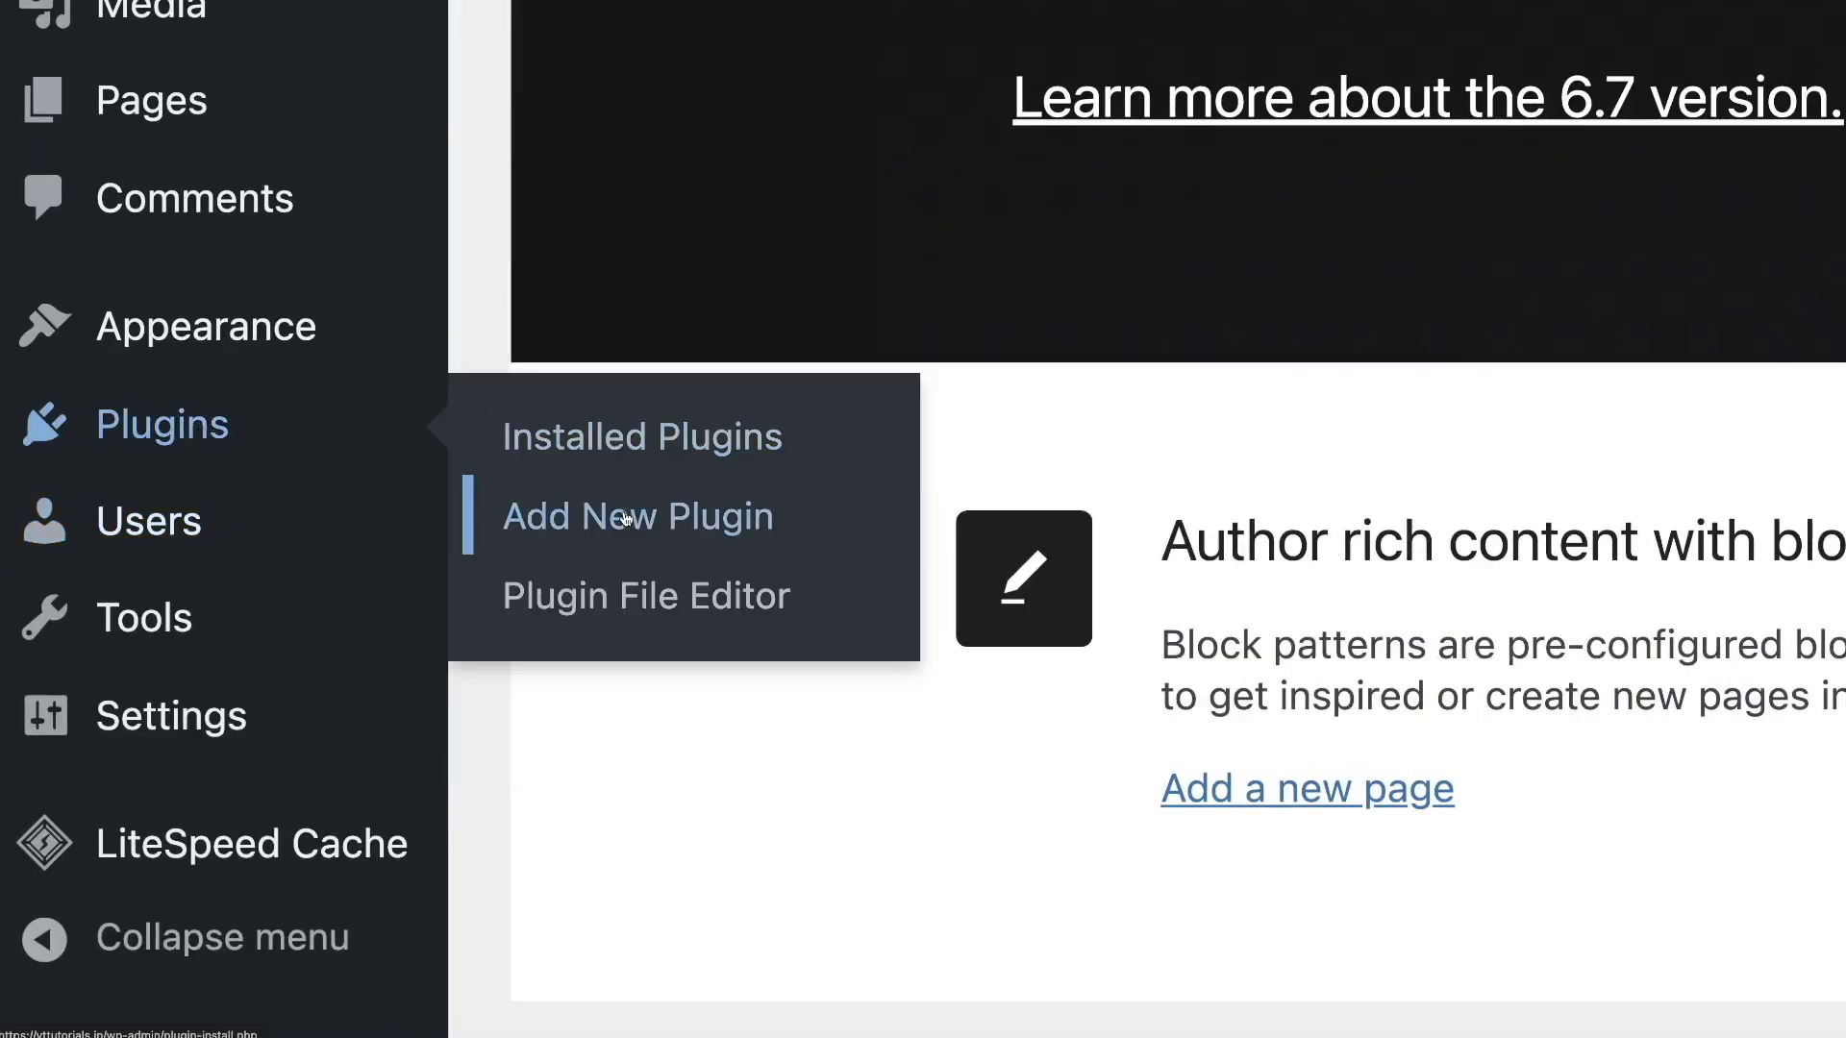
pyautogui.click(687, 524)
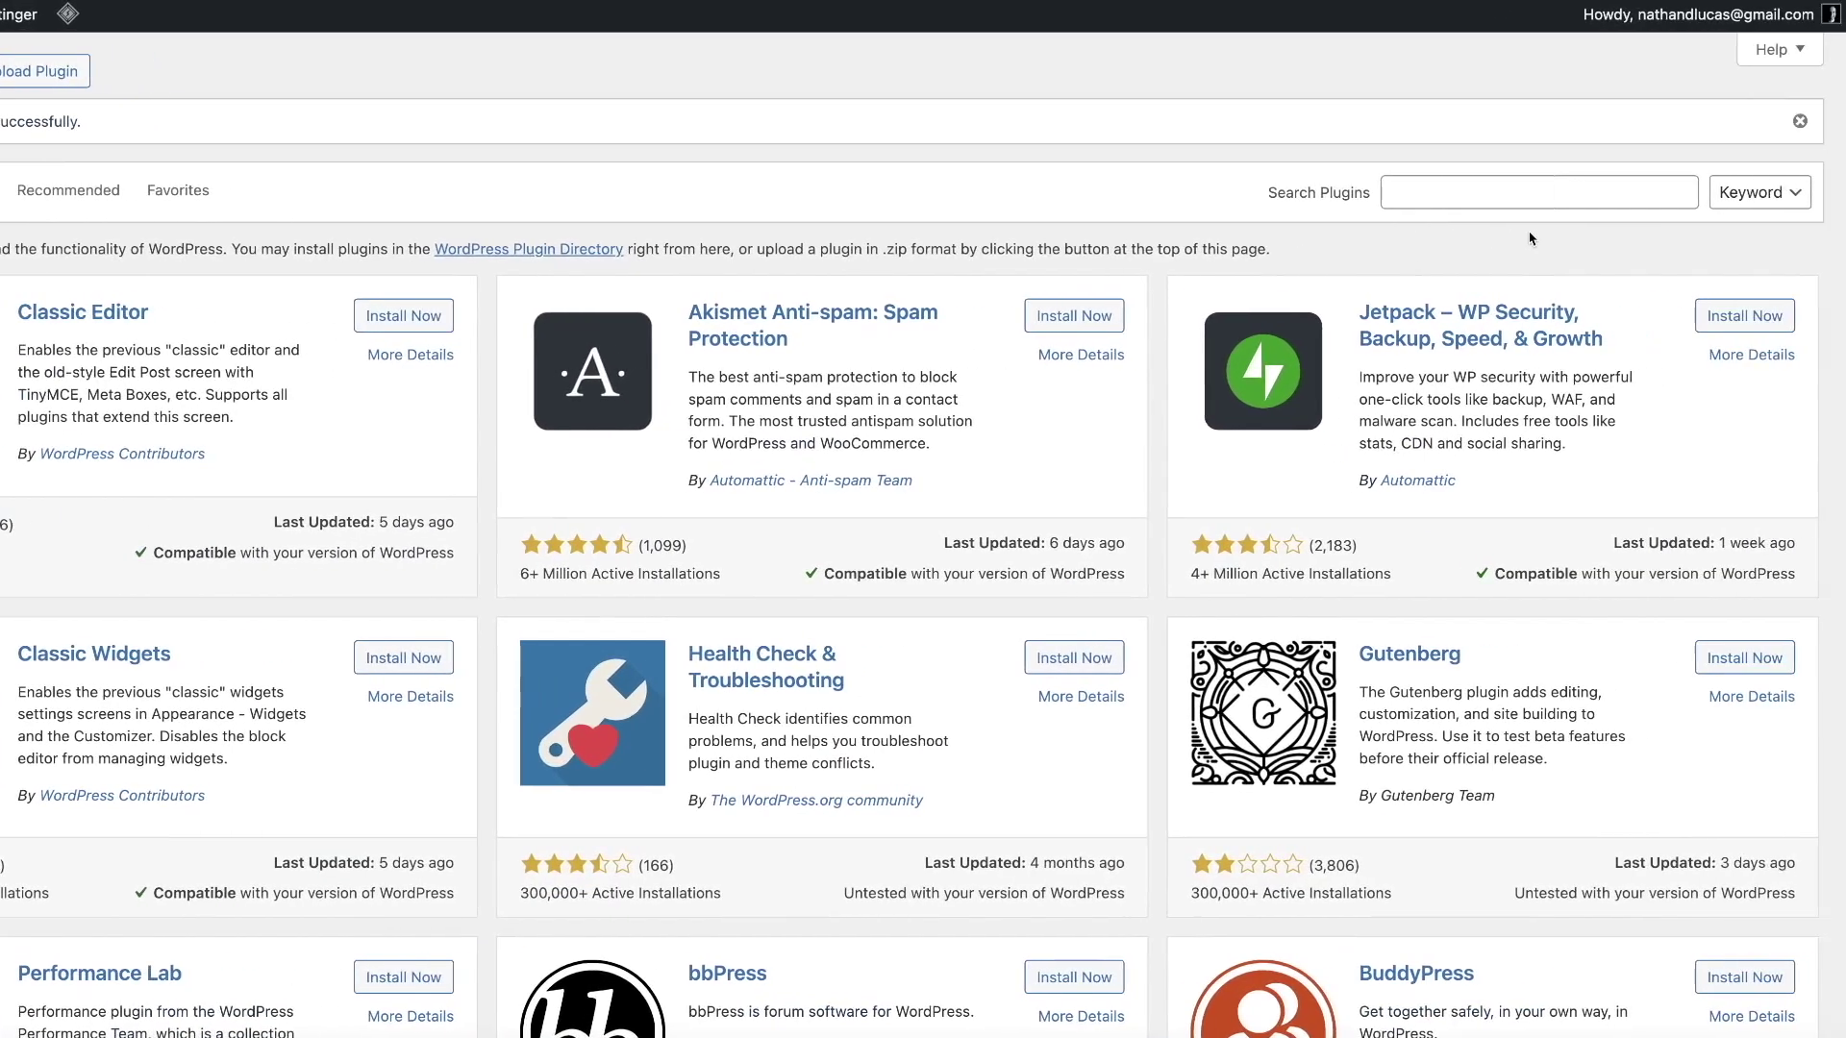
# Search the plugins for "seowriting" and open the settings page of the SEOWriting plugin.
pyautogui.click(1540, 162)
pyautogui.write('seowriting')
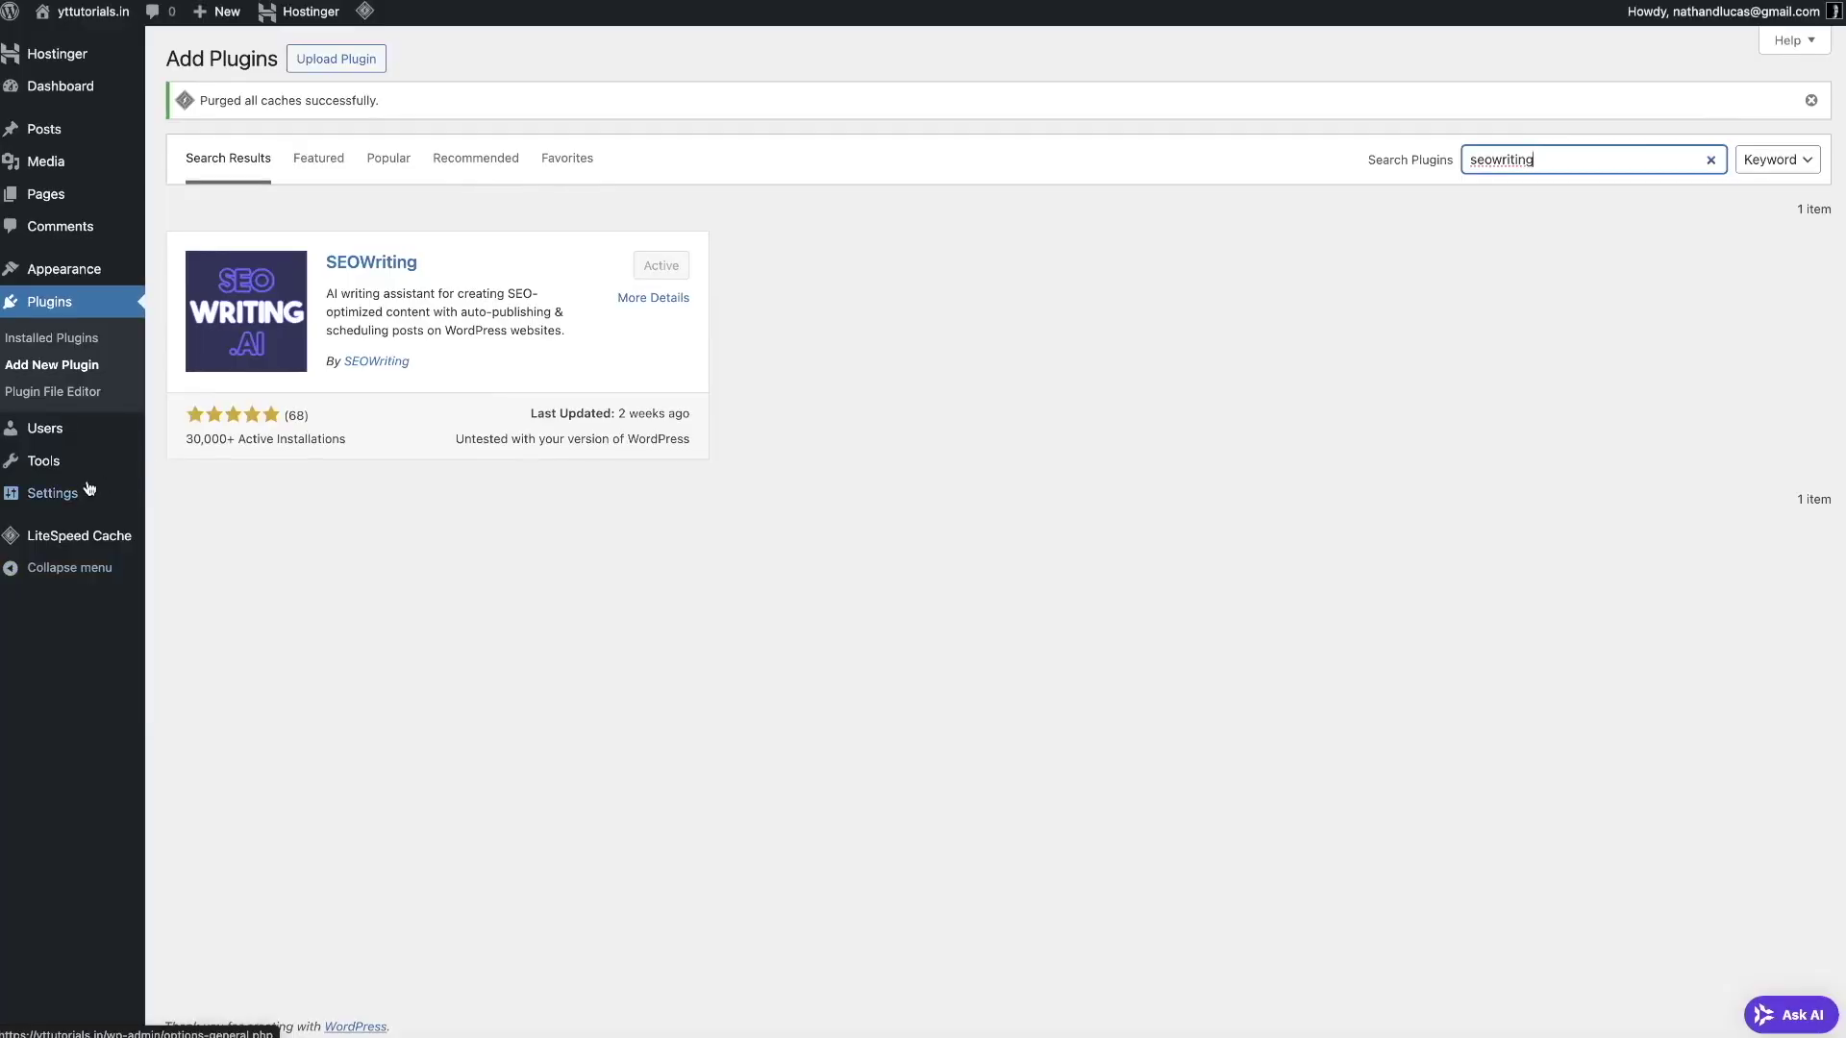
pyautogui.moveTo(84, 495)
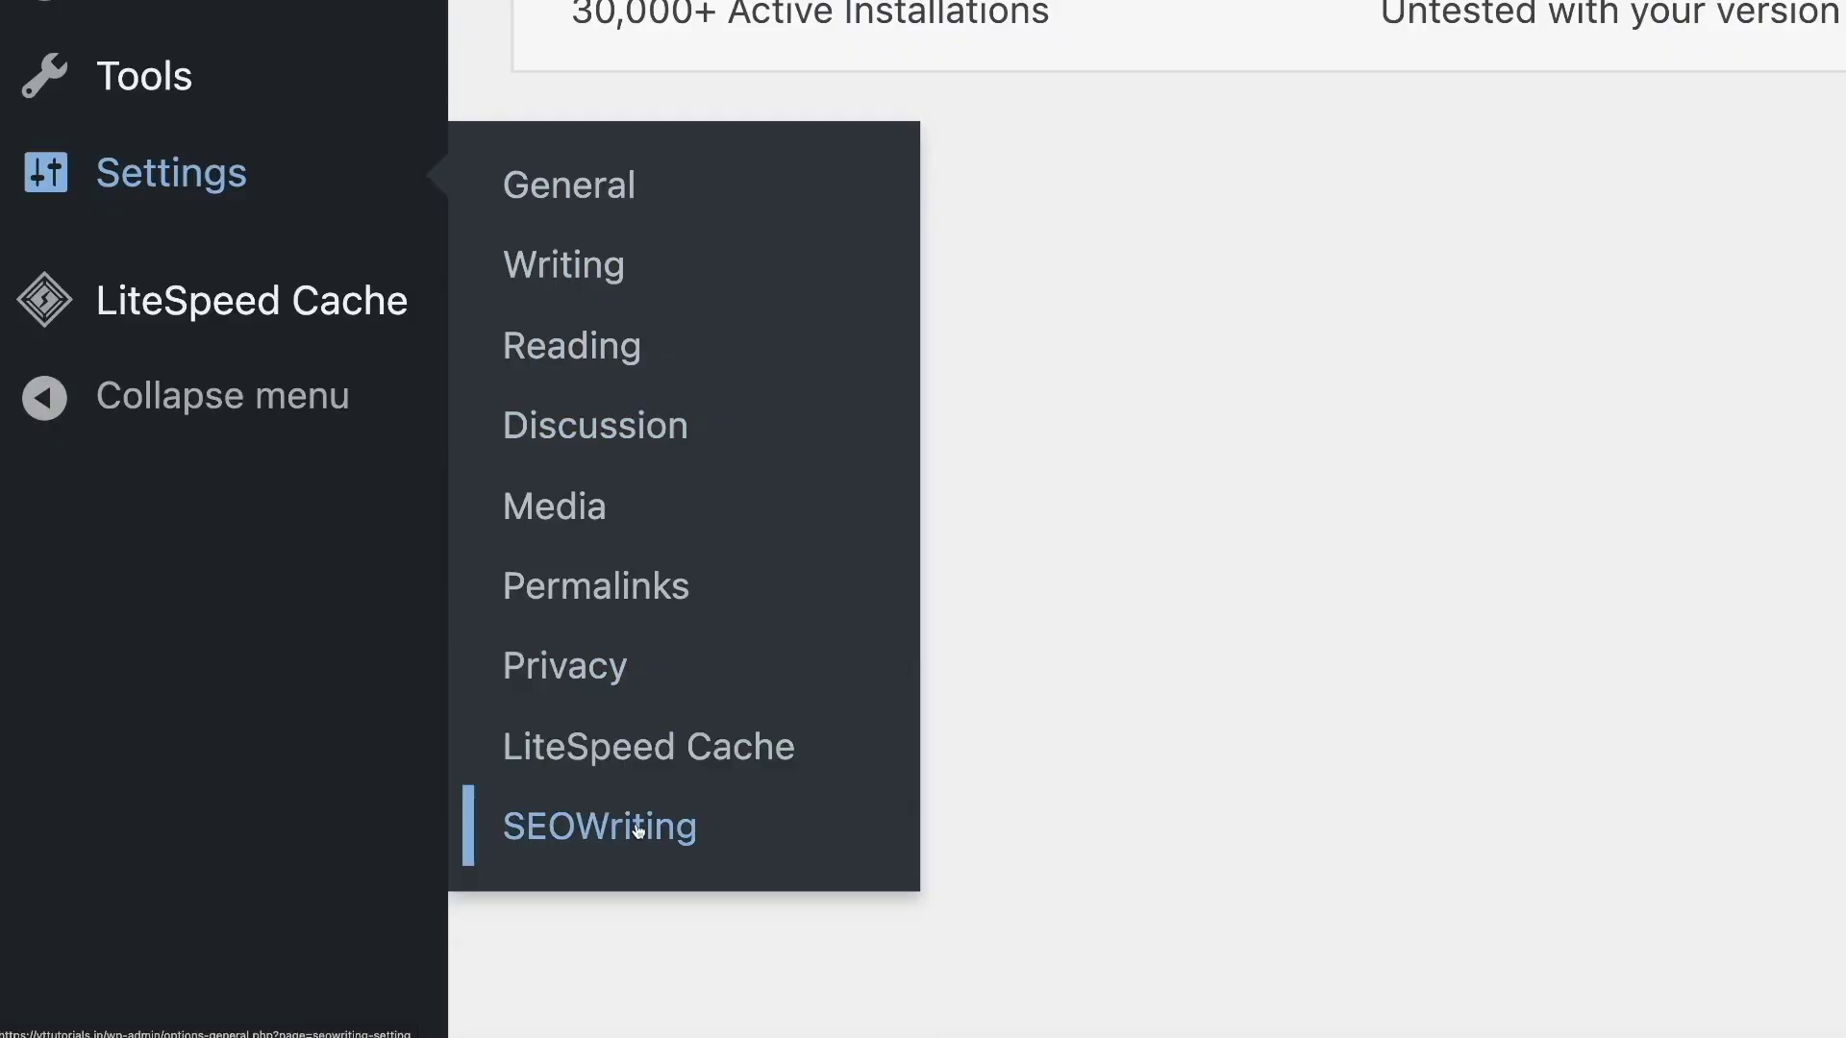
pyautogui.click(637, 830)
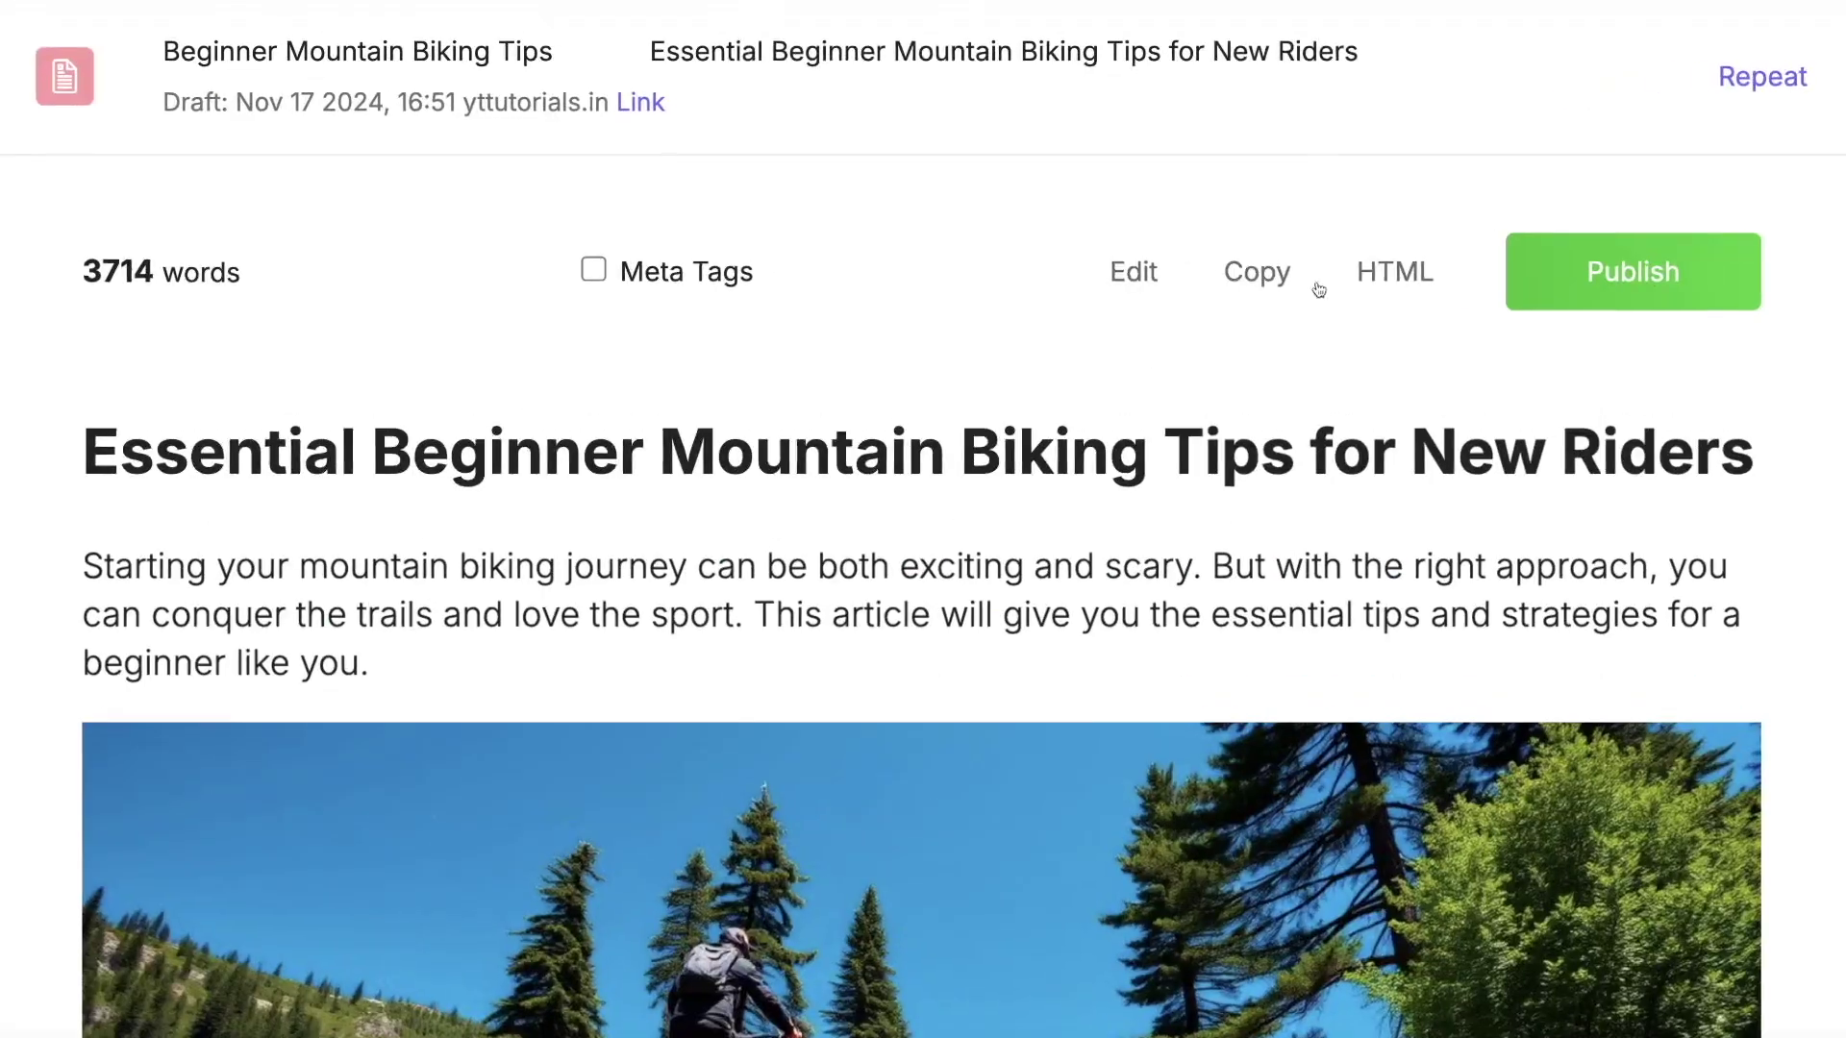
# Switch to the generated article in SEOWriting.AI, open its publishing options and review the site, post type, post status, categories and tags.
pyautogui.click(1661, 280)
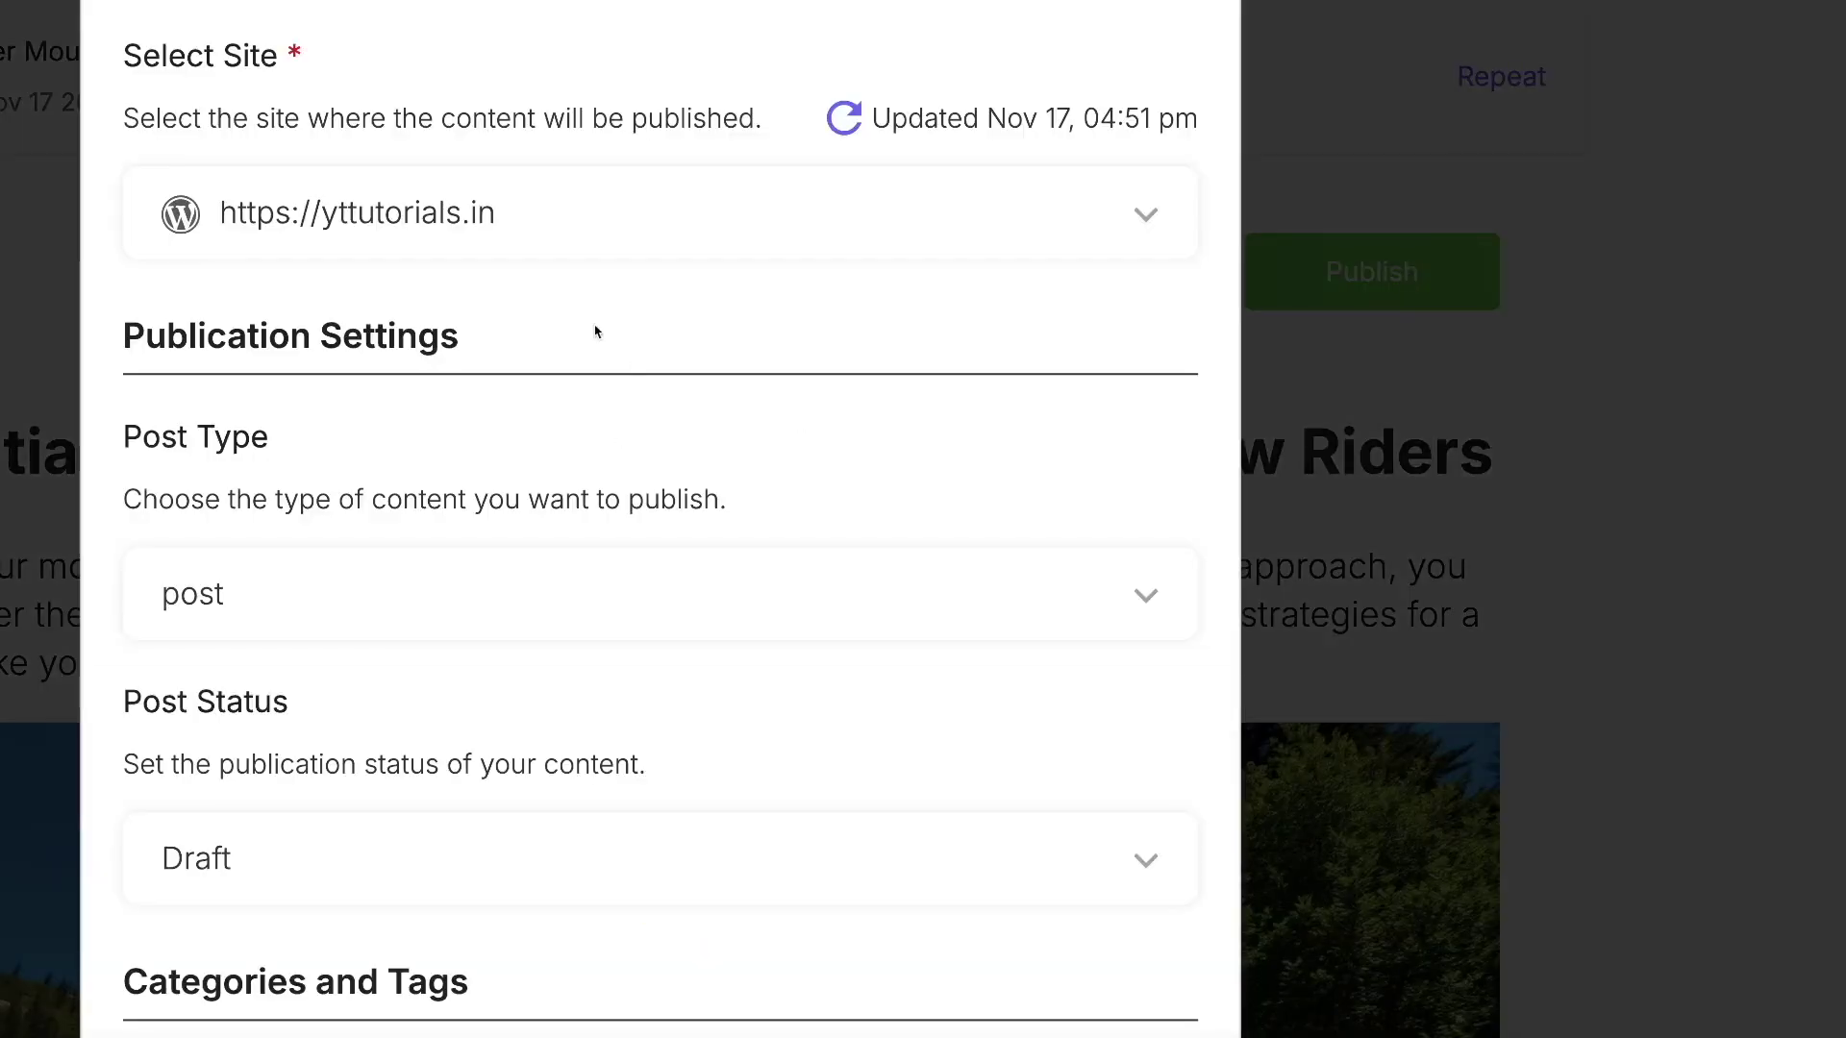
pyautogui.scroll(-1, 390, 282)
pyautogui.scroll(1, 480, 250)
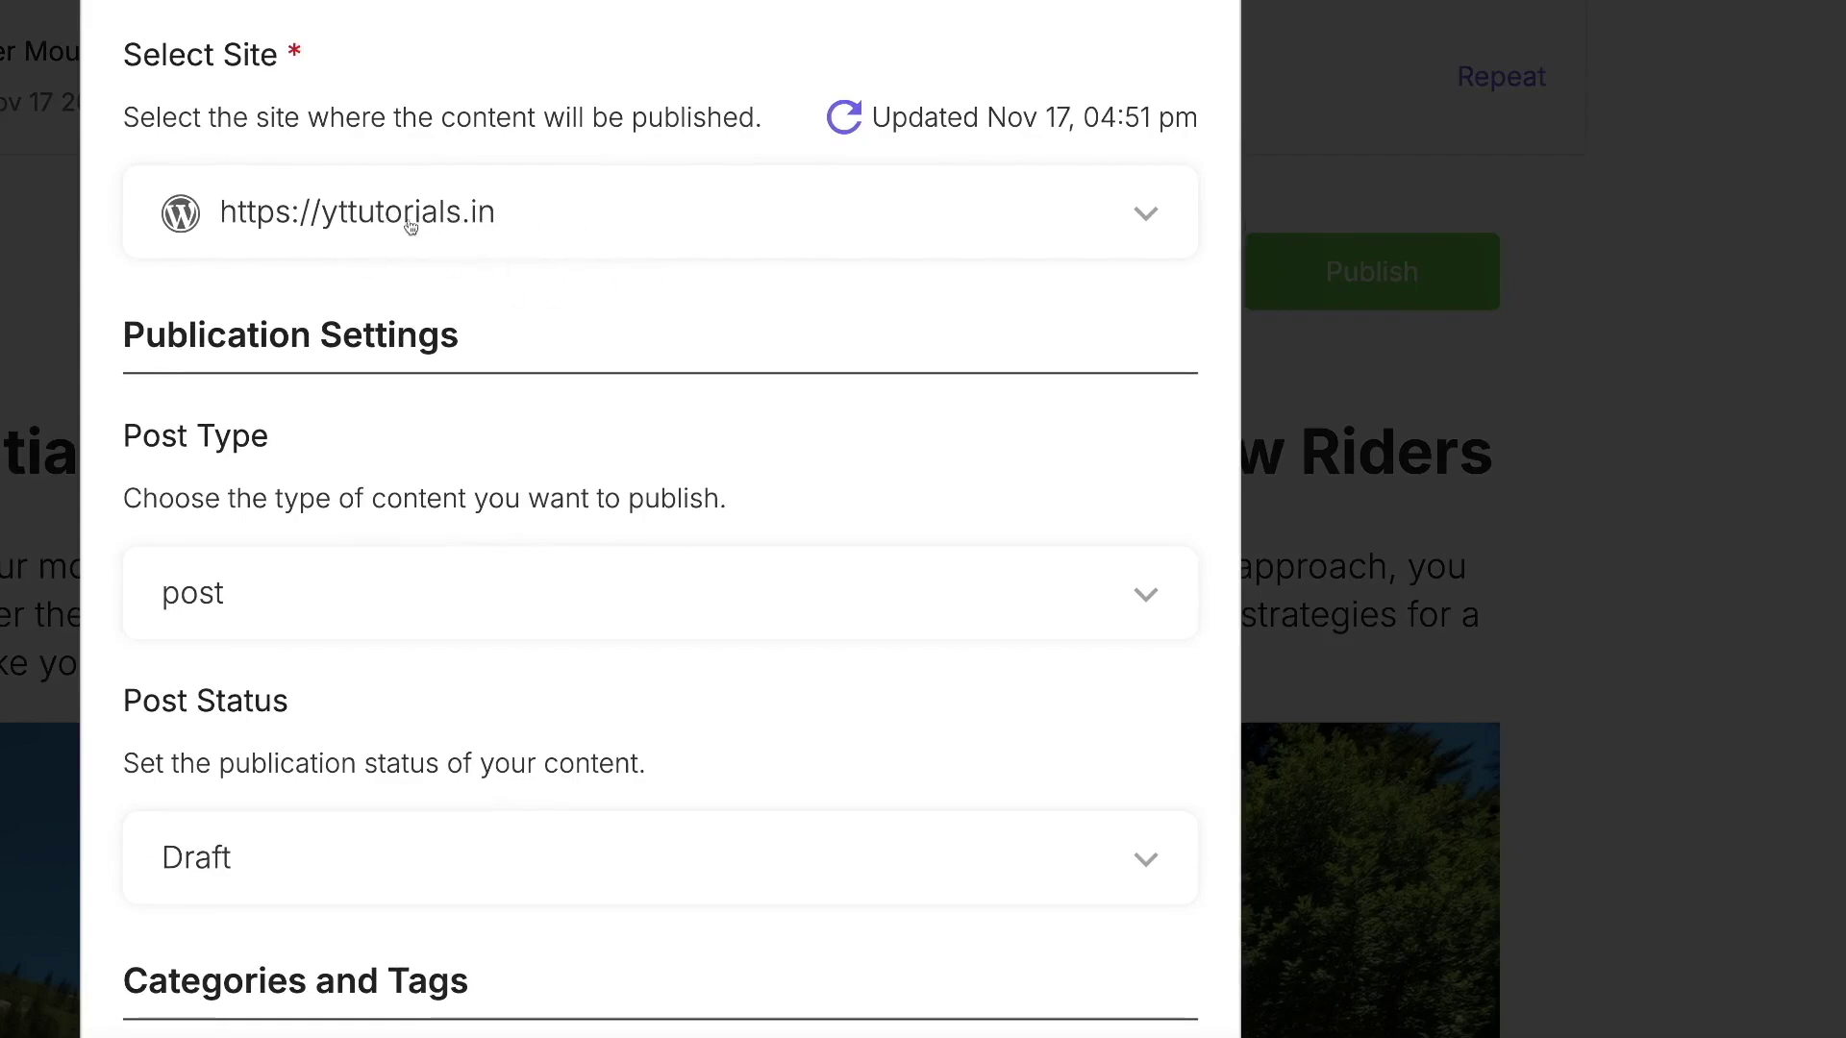
pyautogui.scroll(-5, 550, 243)
pyautogui.scroll(-4, 551, 242)
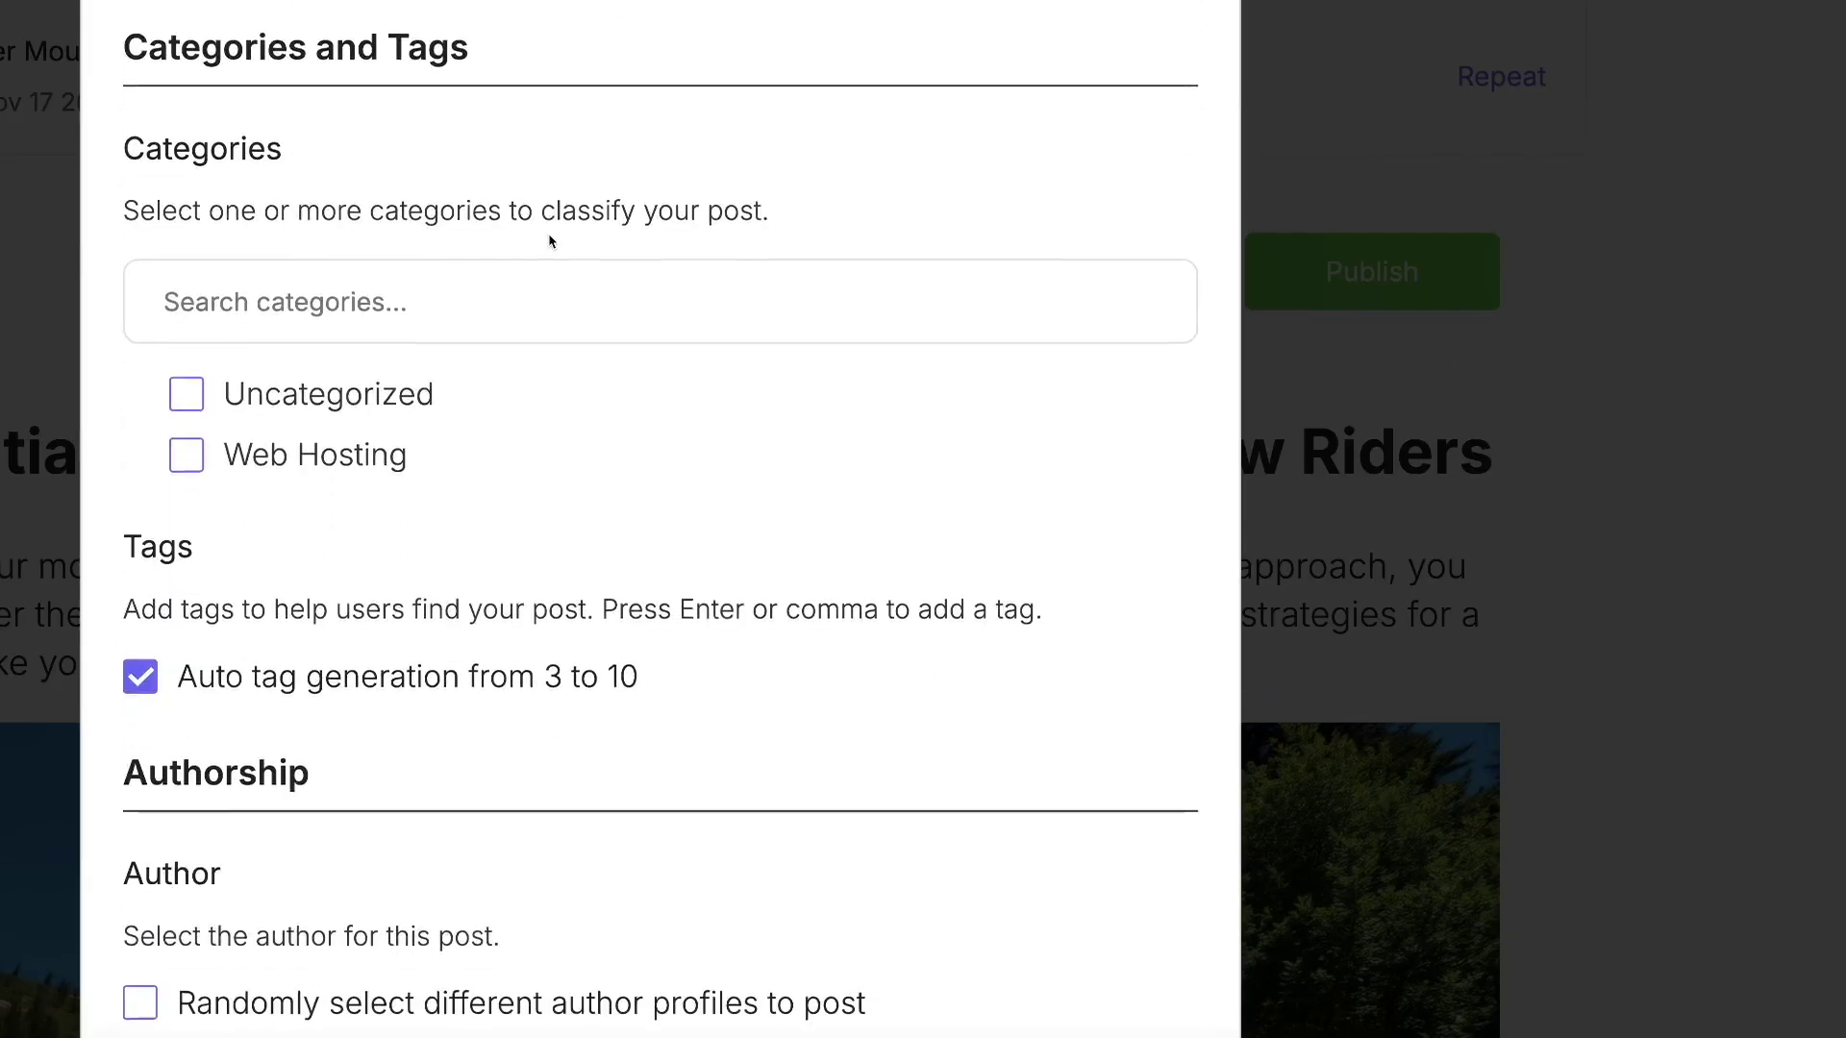
pyautogui.scroll(7, 551, 243)
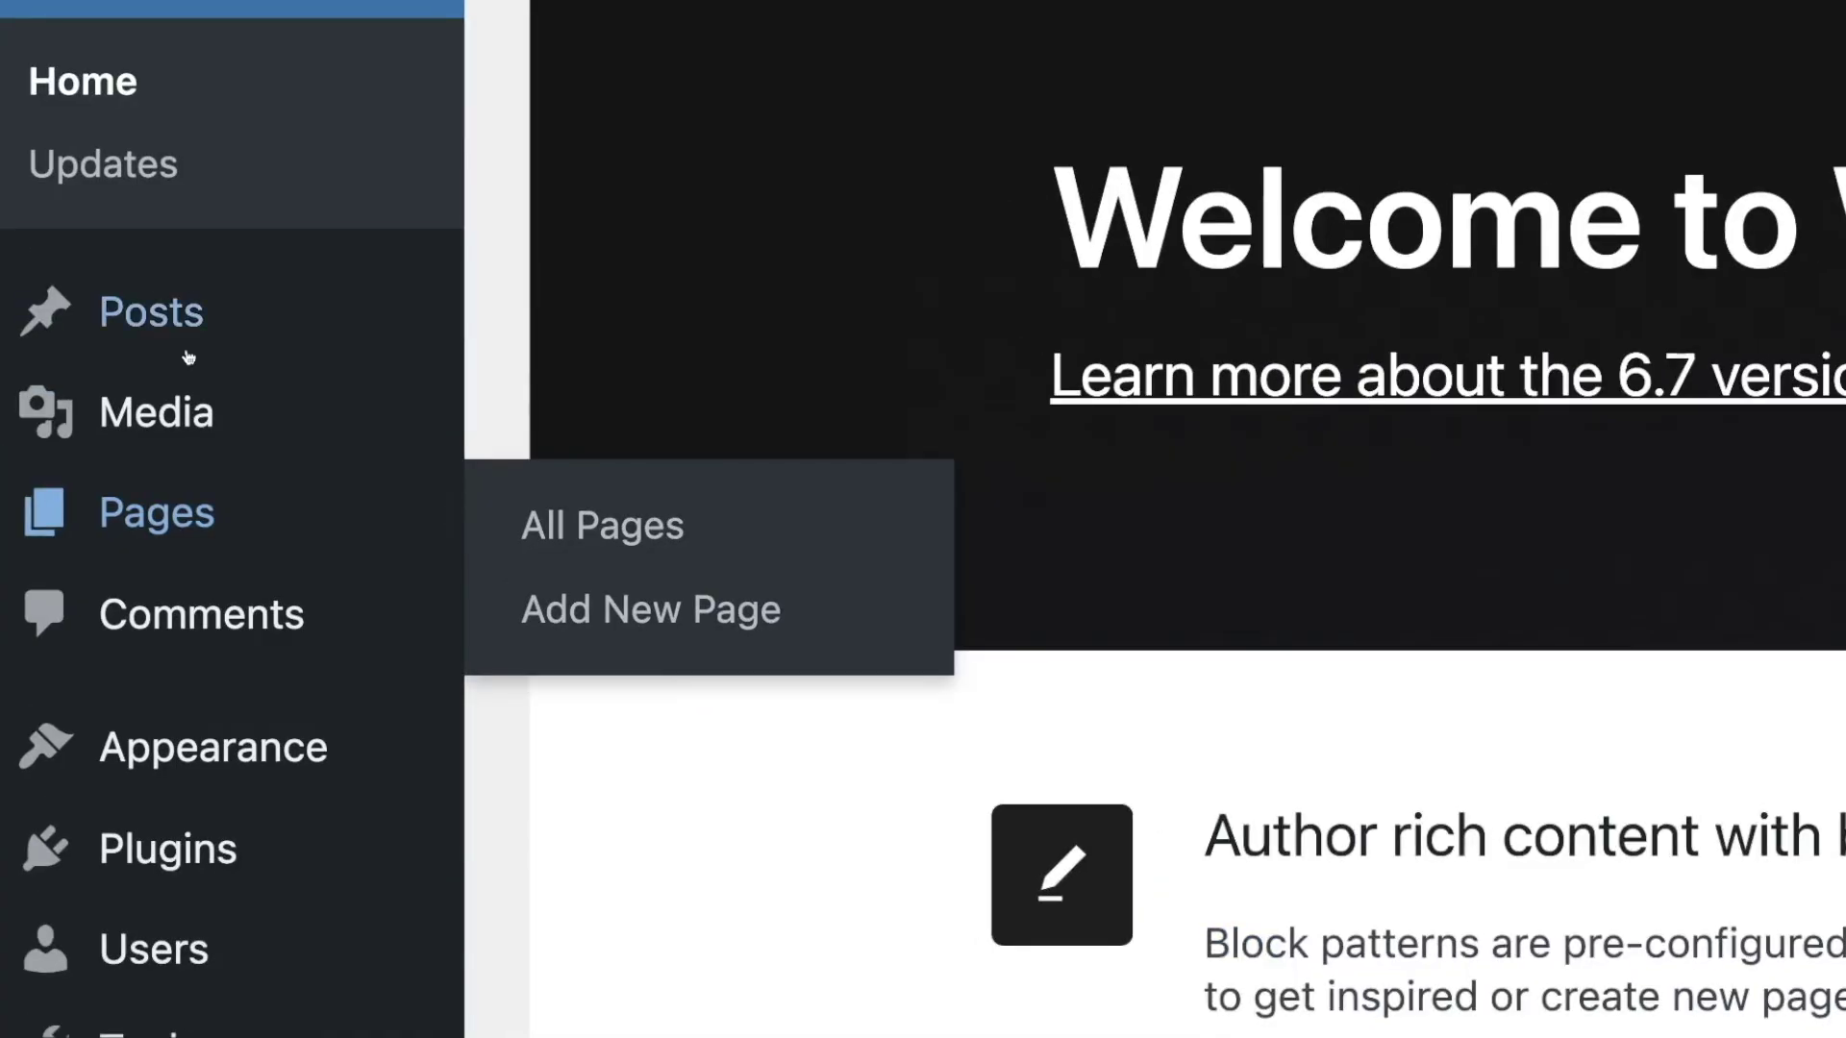
# In the WordPress dashboard, list all posts and open the most recent "Essential Beginner Mountain Biking Tips for New Riders" draft for editing.
pyautogui.moveTo(92, 203)
pyautogui.scroll(-3, 292, 391)
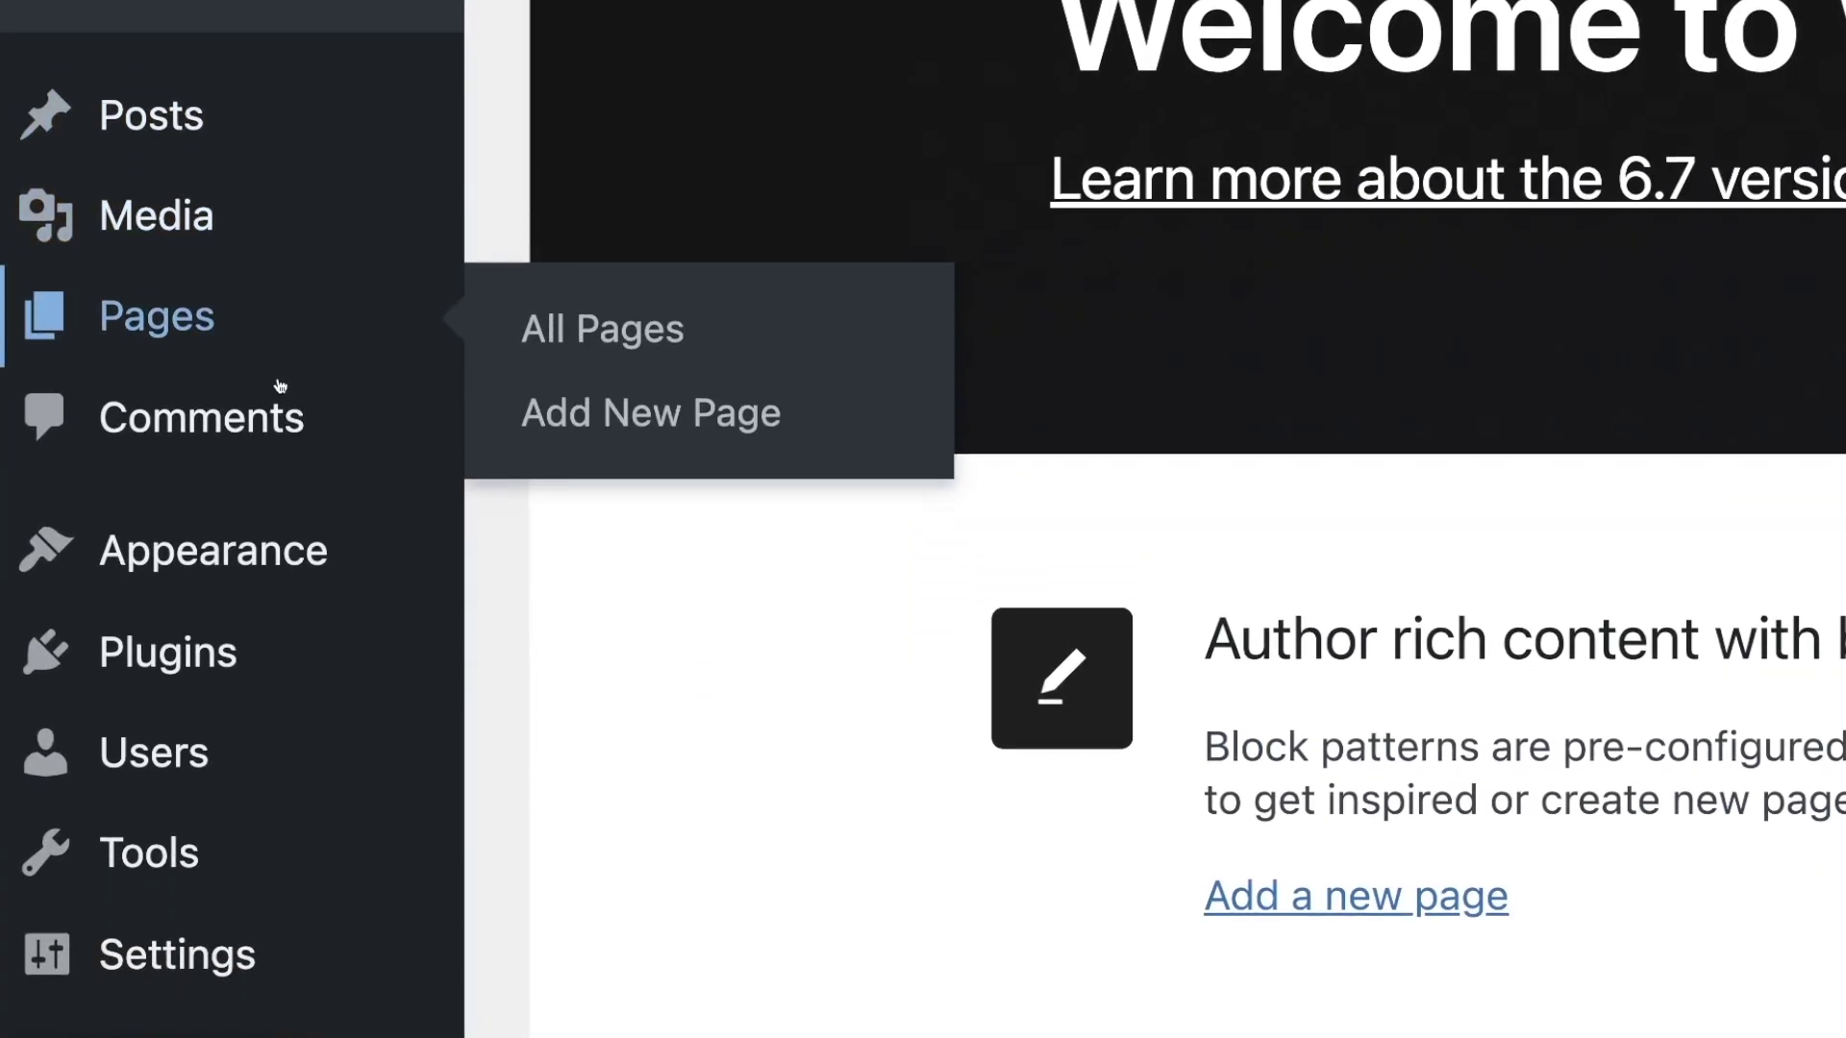
pyautogui.moveTo(180, 113)
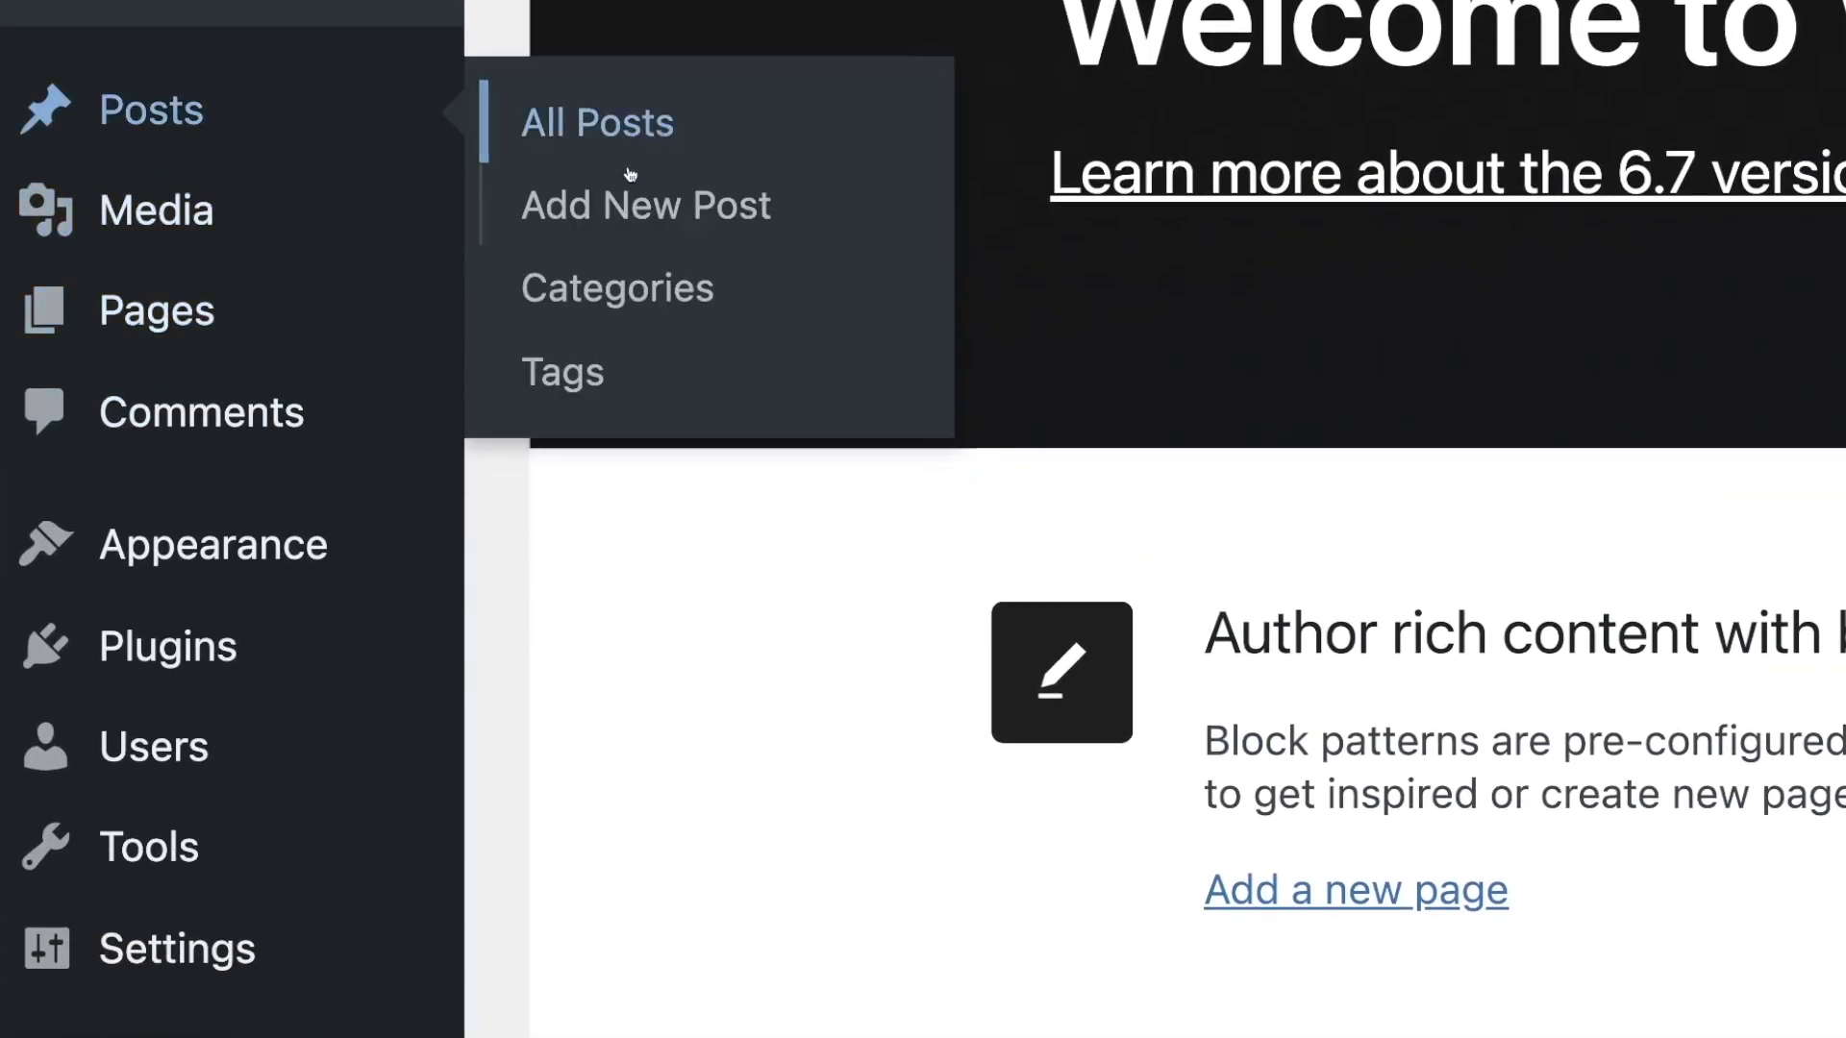
pyautogui.click(615, 121)
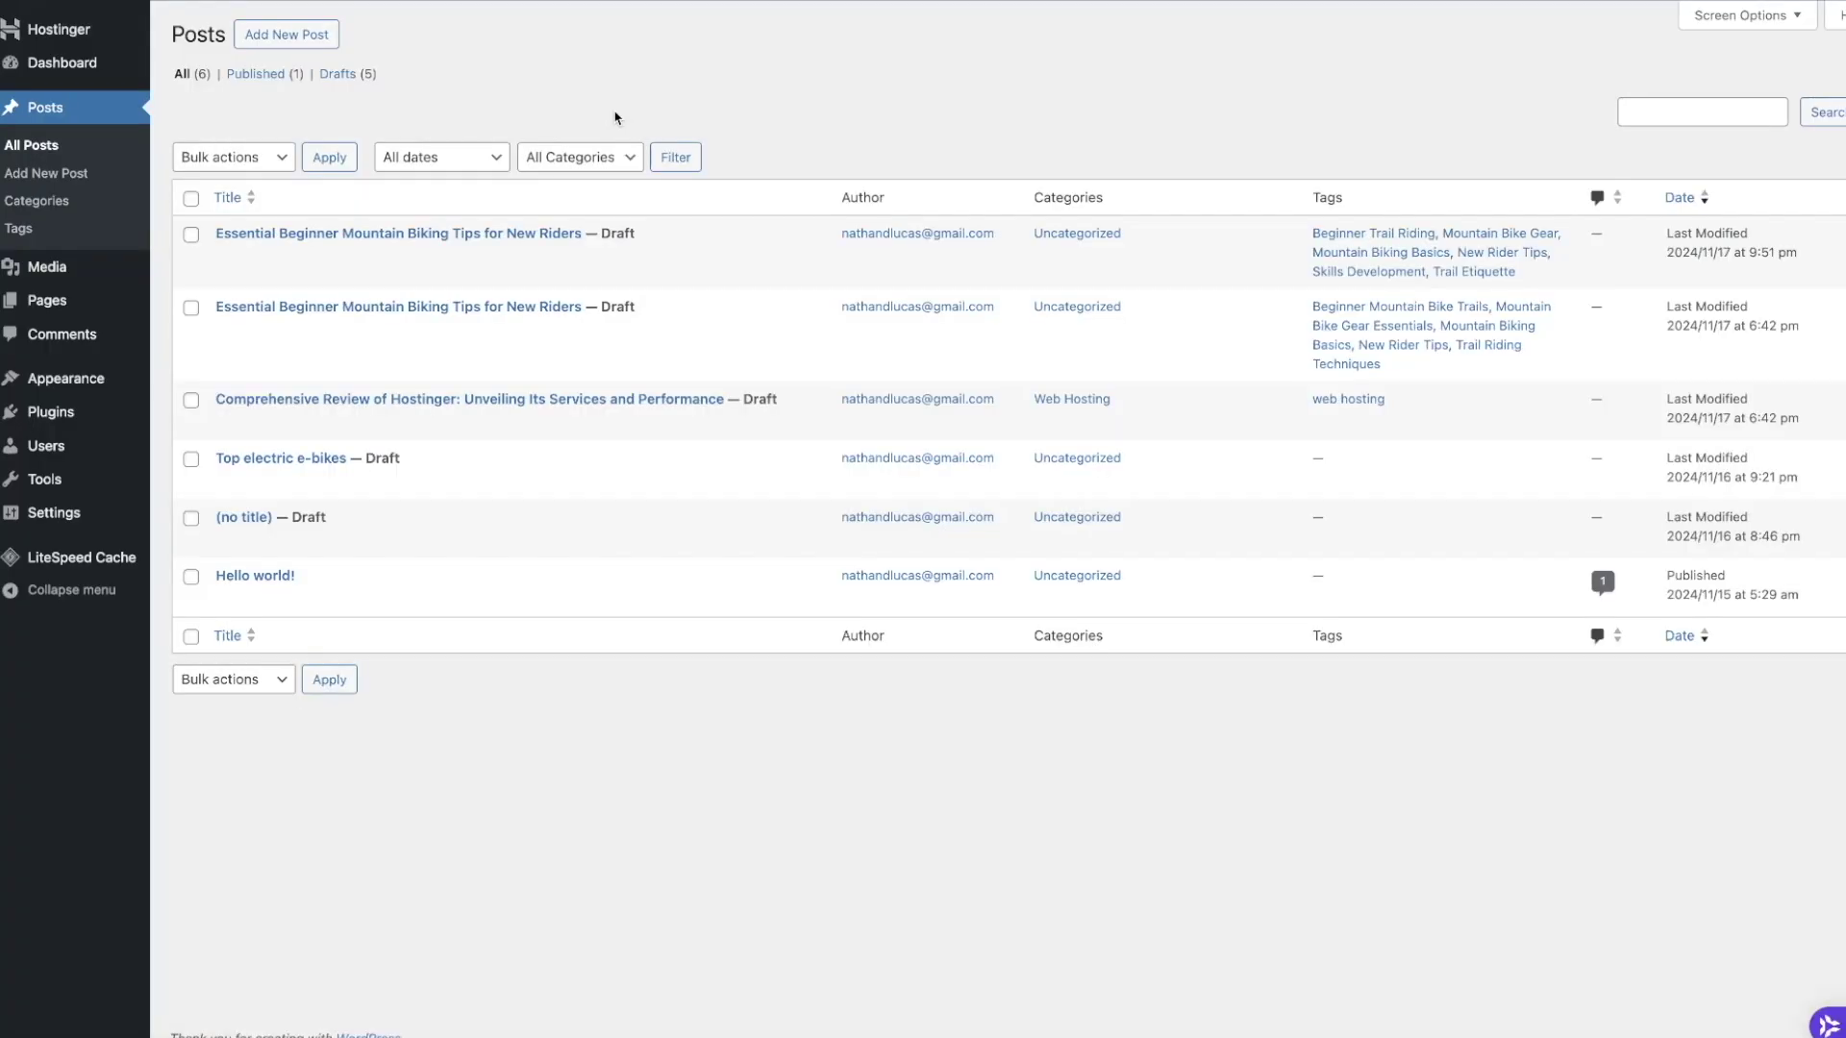
pyautogui.moveTo(332, 262)
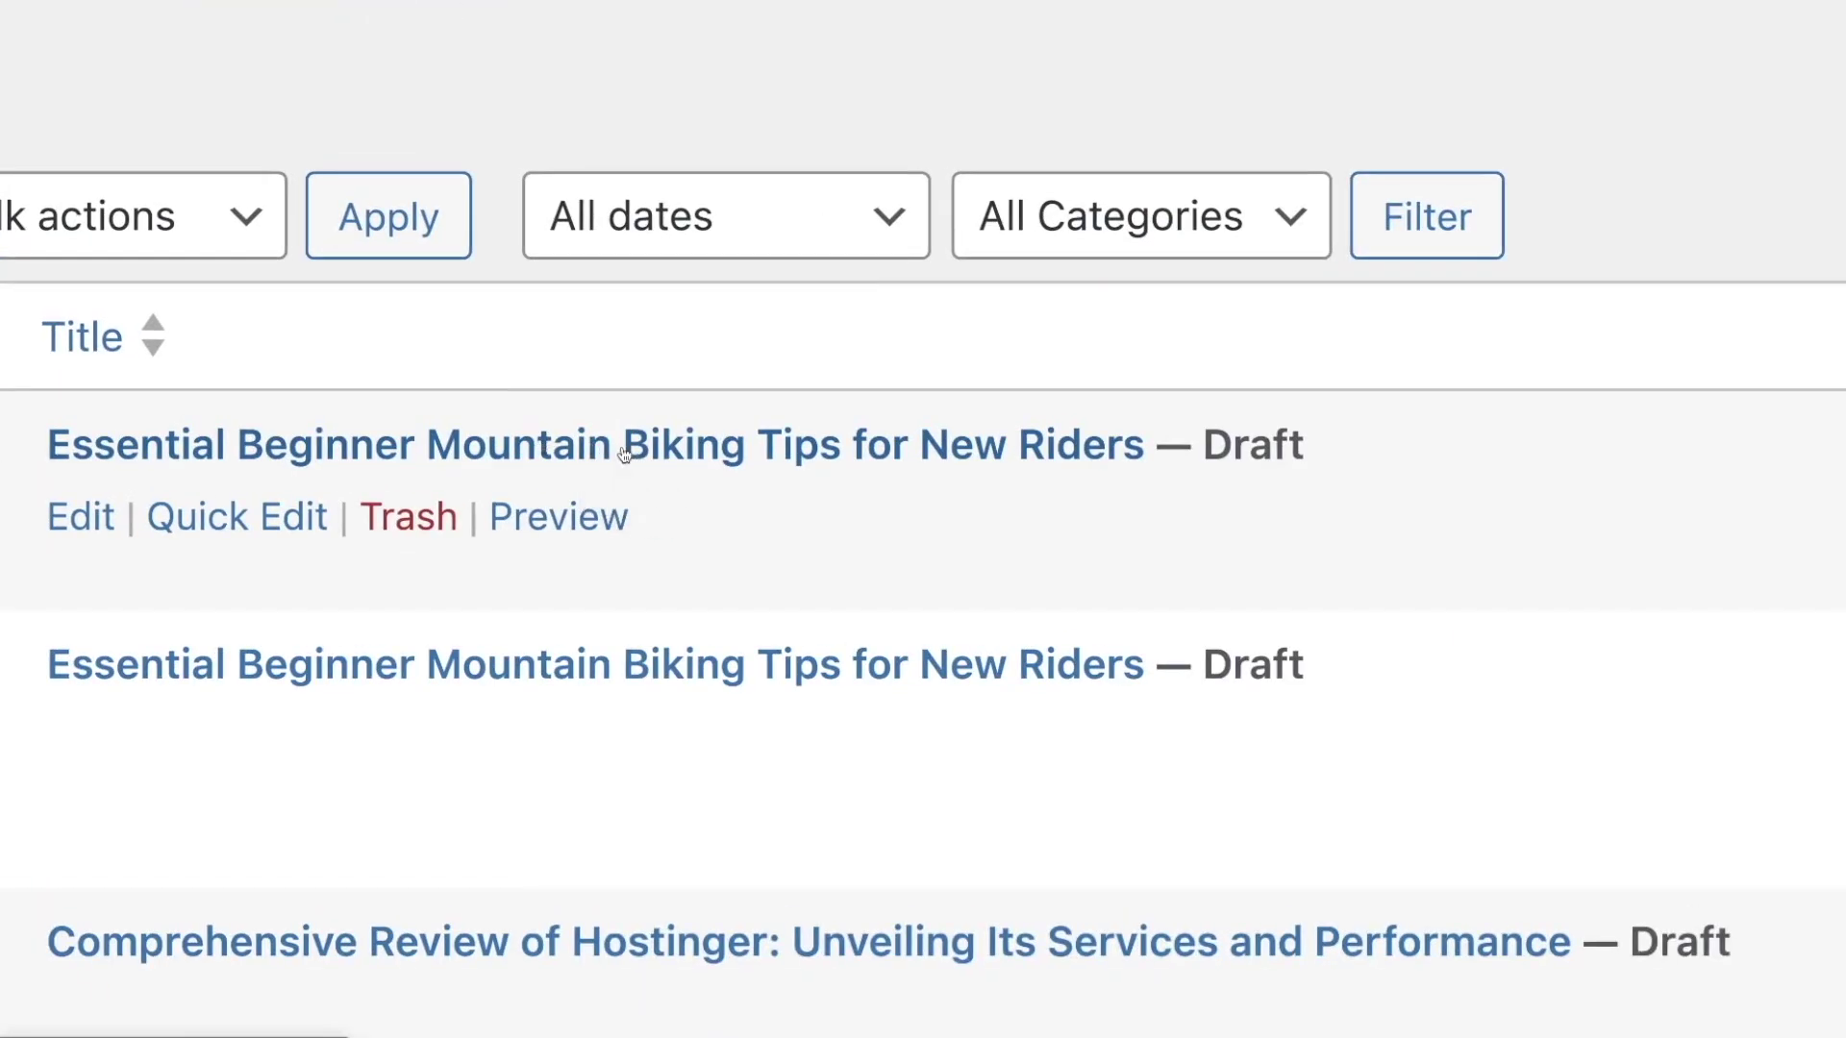
pyautogui.click(600, 450)
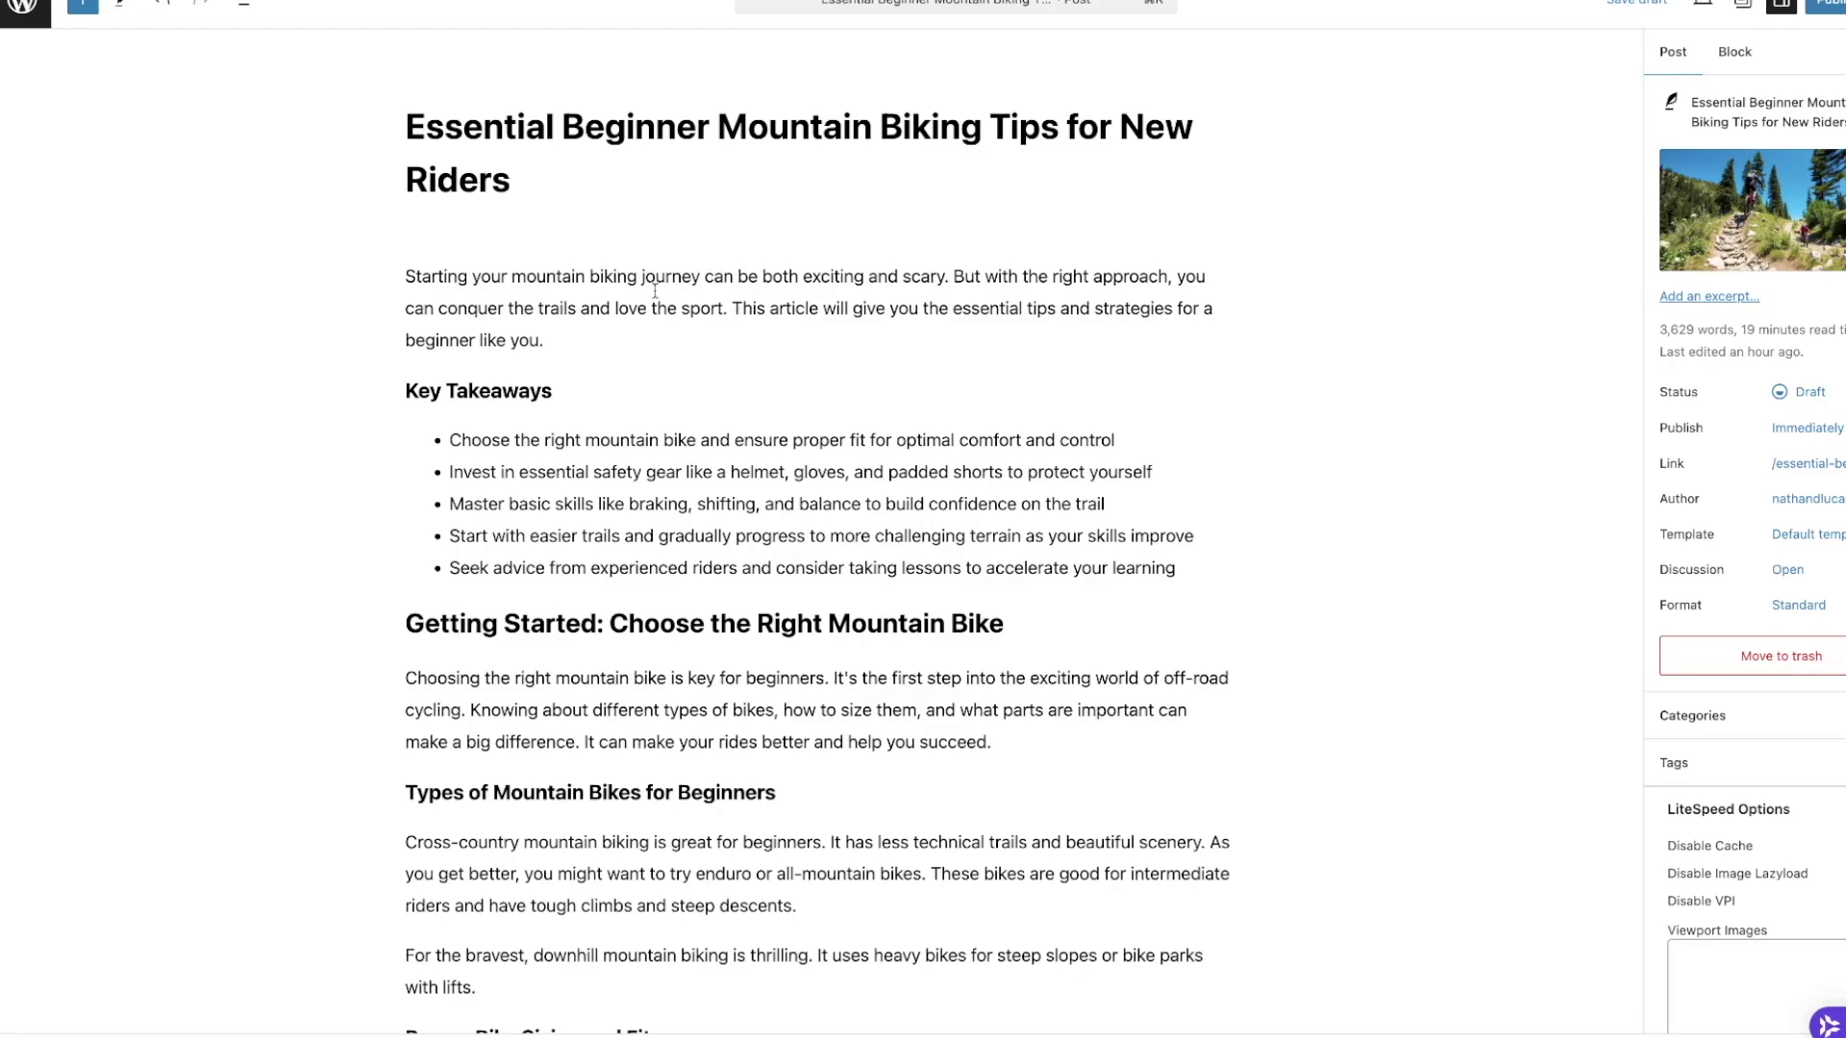
# Convert the article's classic content to blocks and delete the custom HTML FAQ block at the end of the post.
pyautogui.click(625, 297)
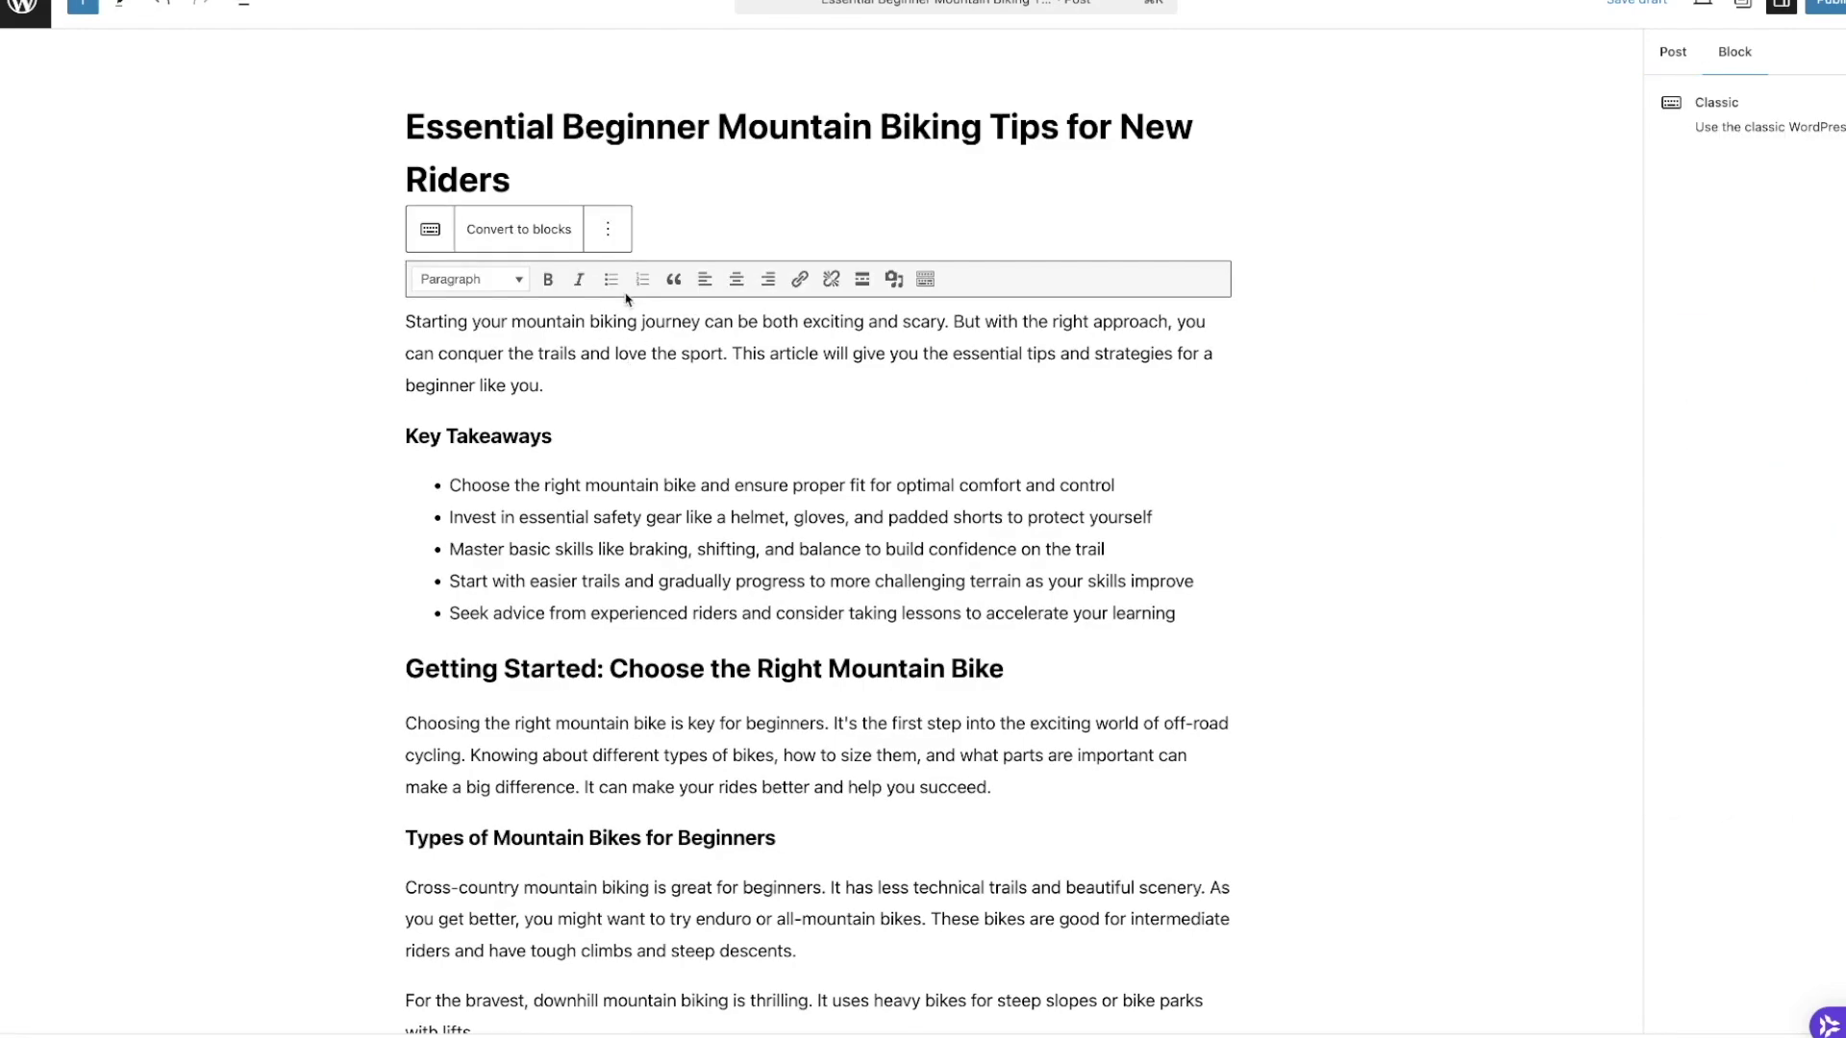
pyautogui.click(518, 230)
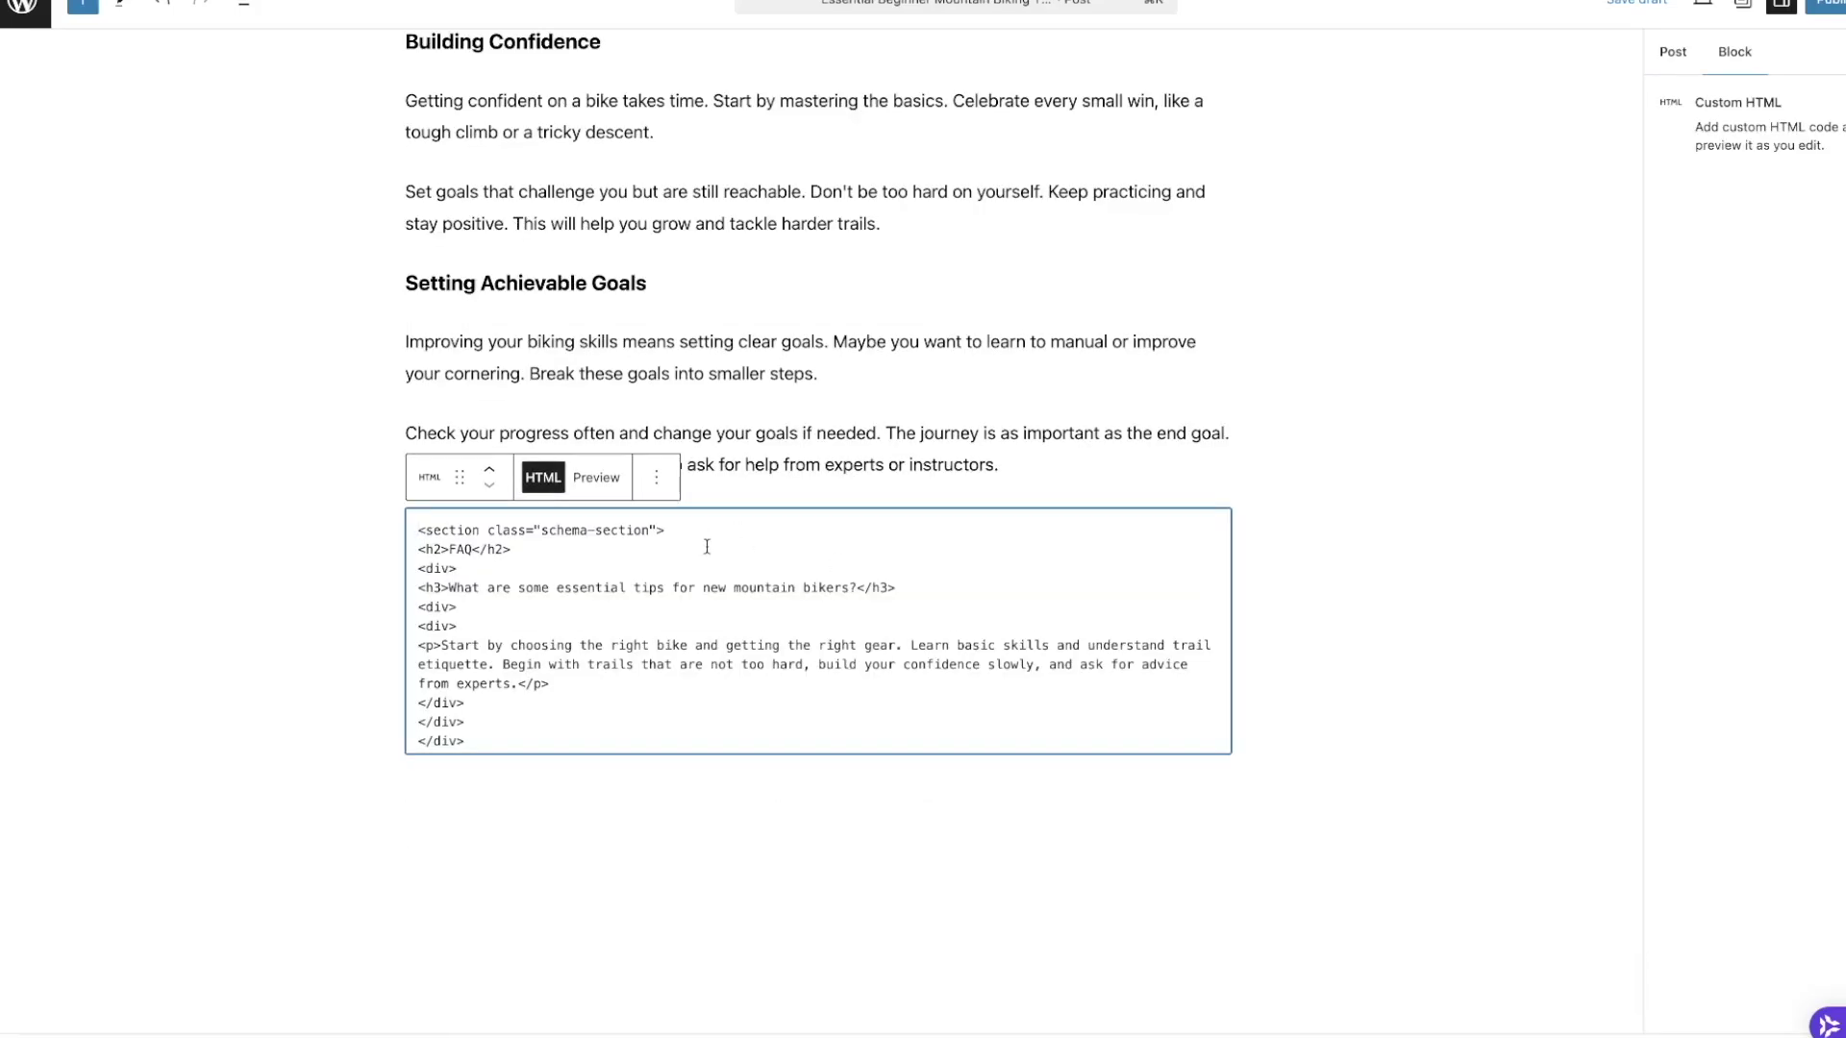
pyautogui.click(655, 486)
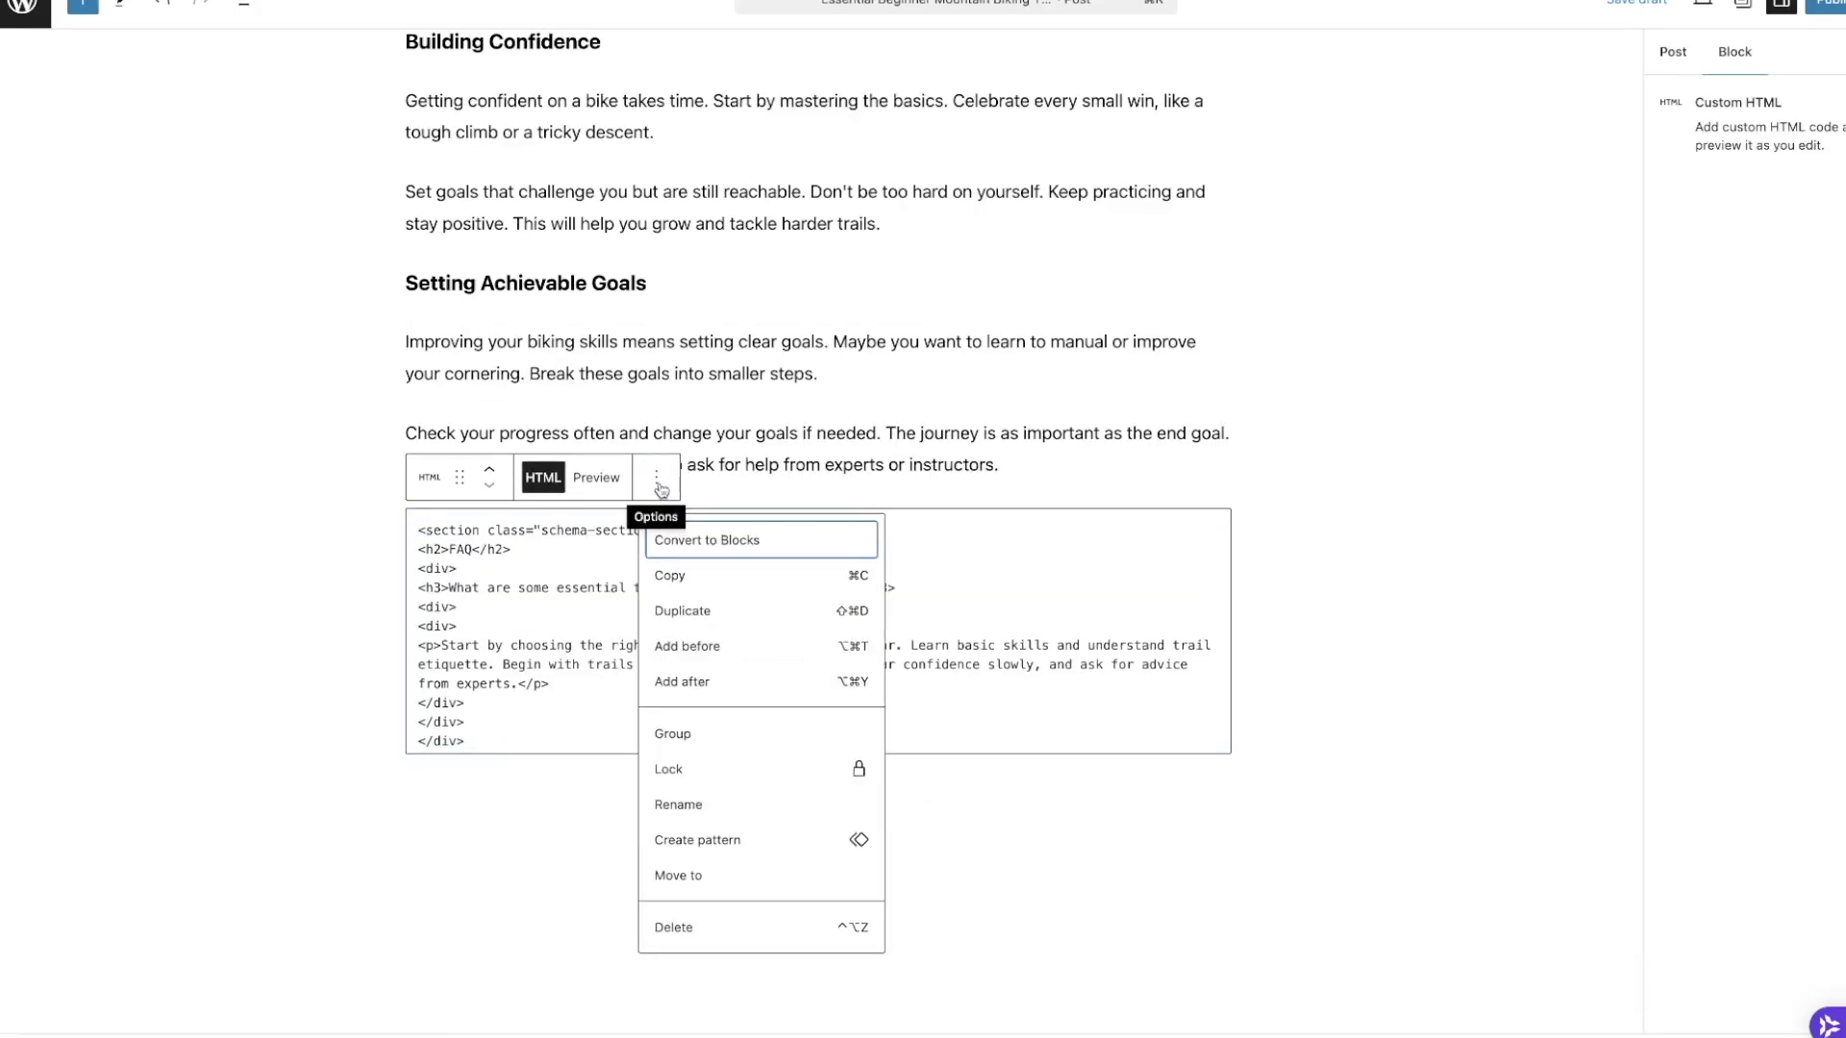
pyautogui.click(702, 925)
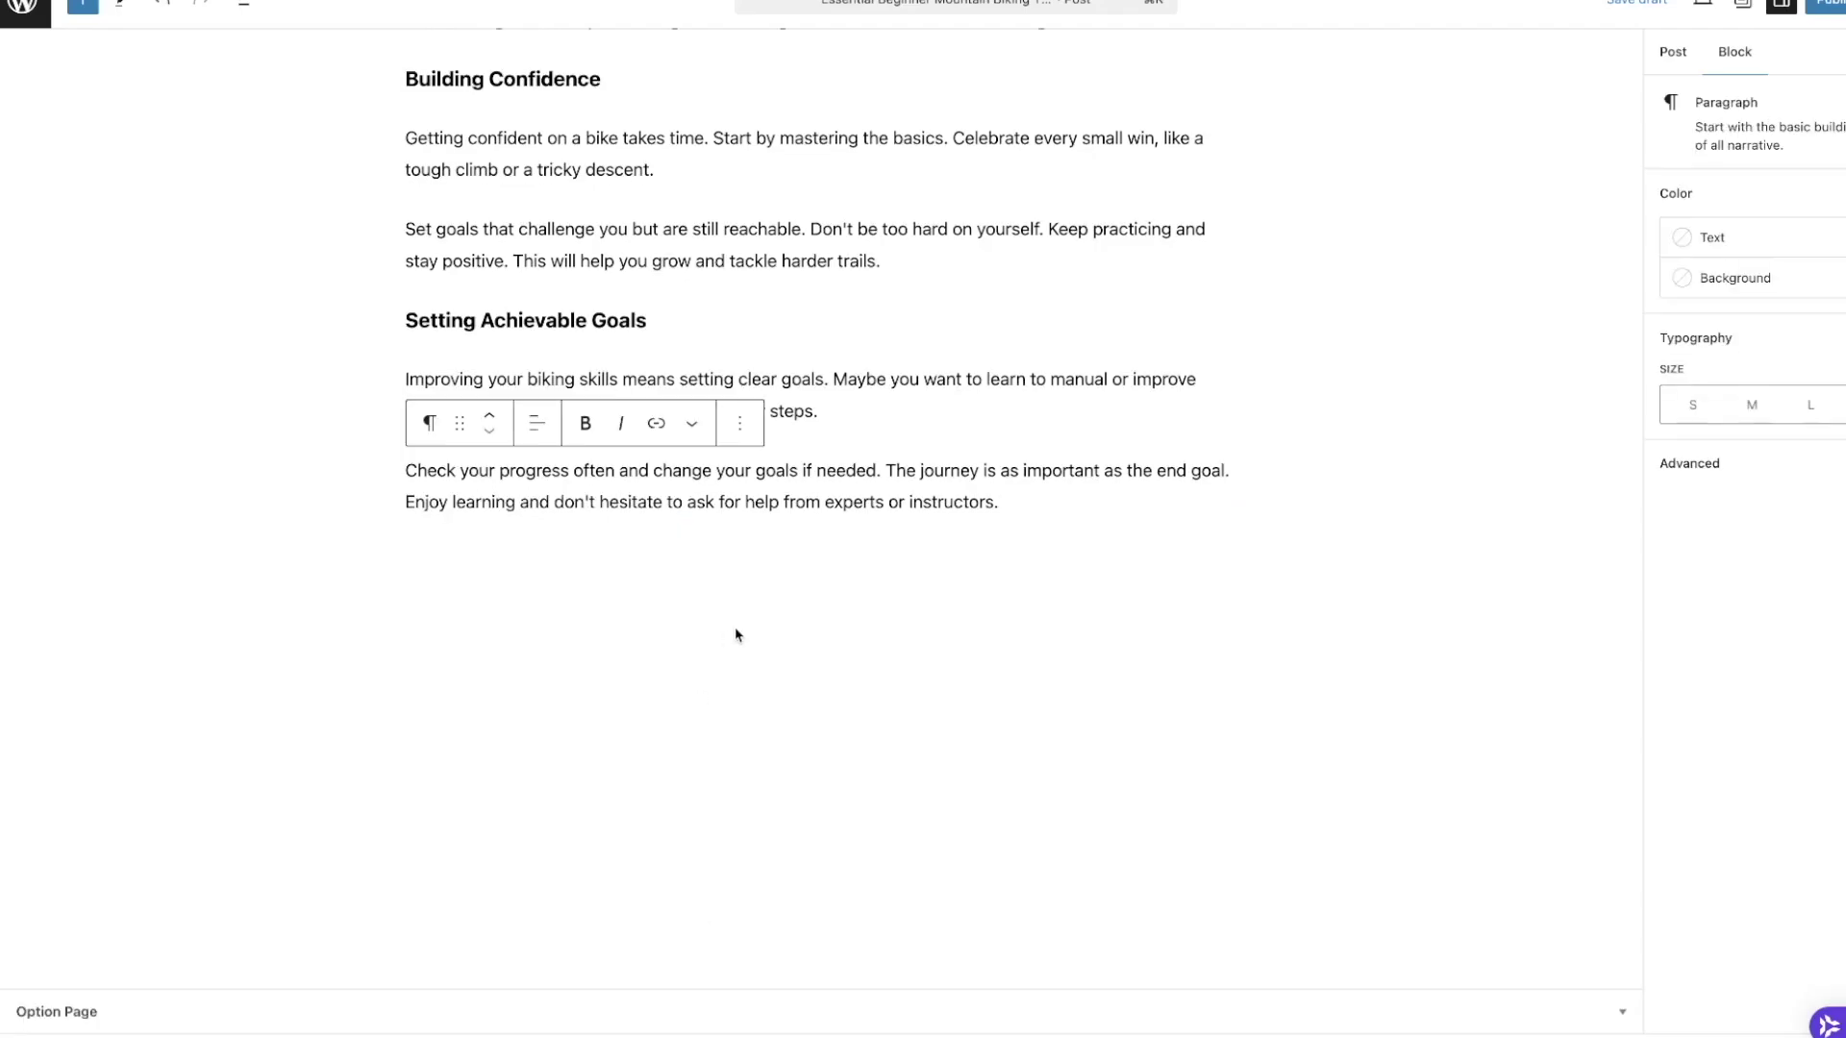
# Insert a Link Amazon product(s) block directly above the "Essential Safety Gear and Equipment" heading.
pyautogui.scroll(20, 737, 635)
pyautogui.scroll(15, 688, 395)
pyautogui.scroll(-10, 688, 394)
pyautogui.scroll(-5, 688, 395)
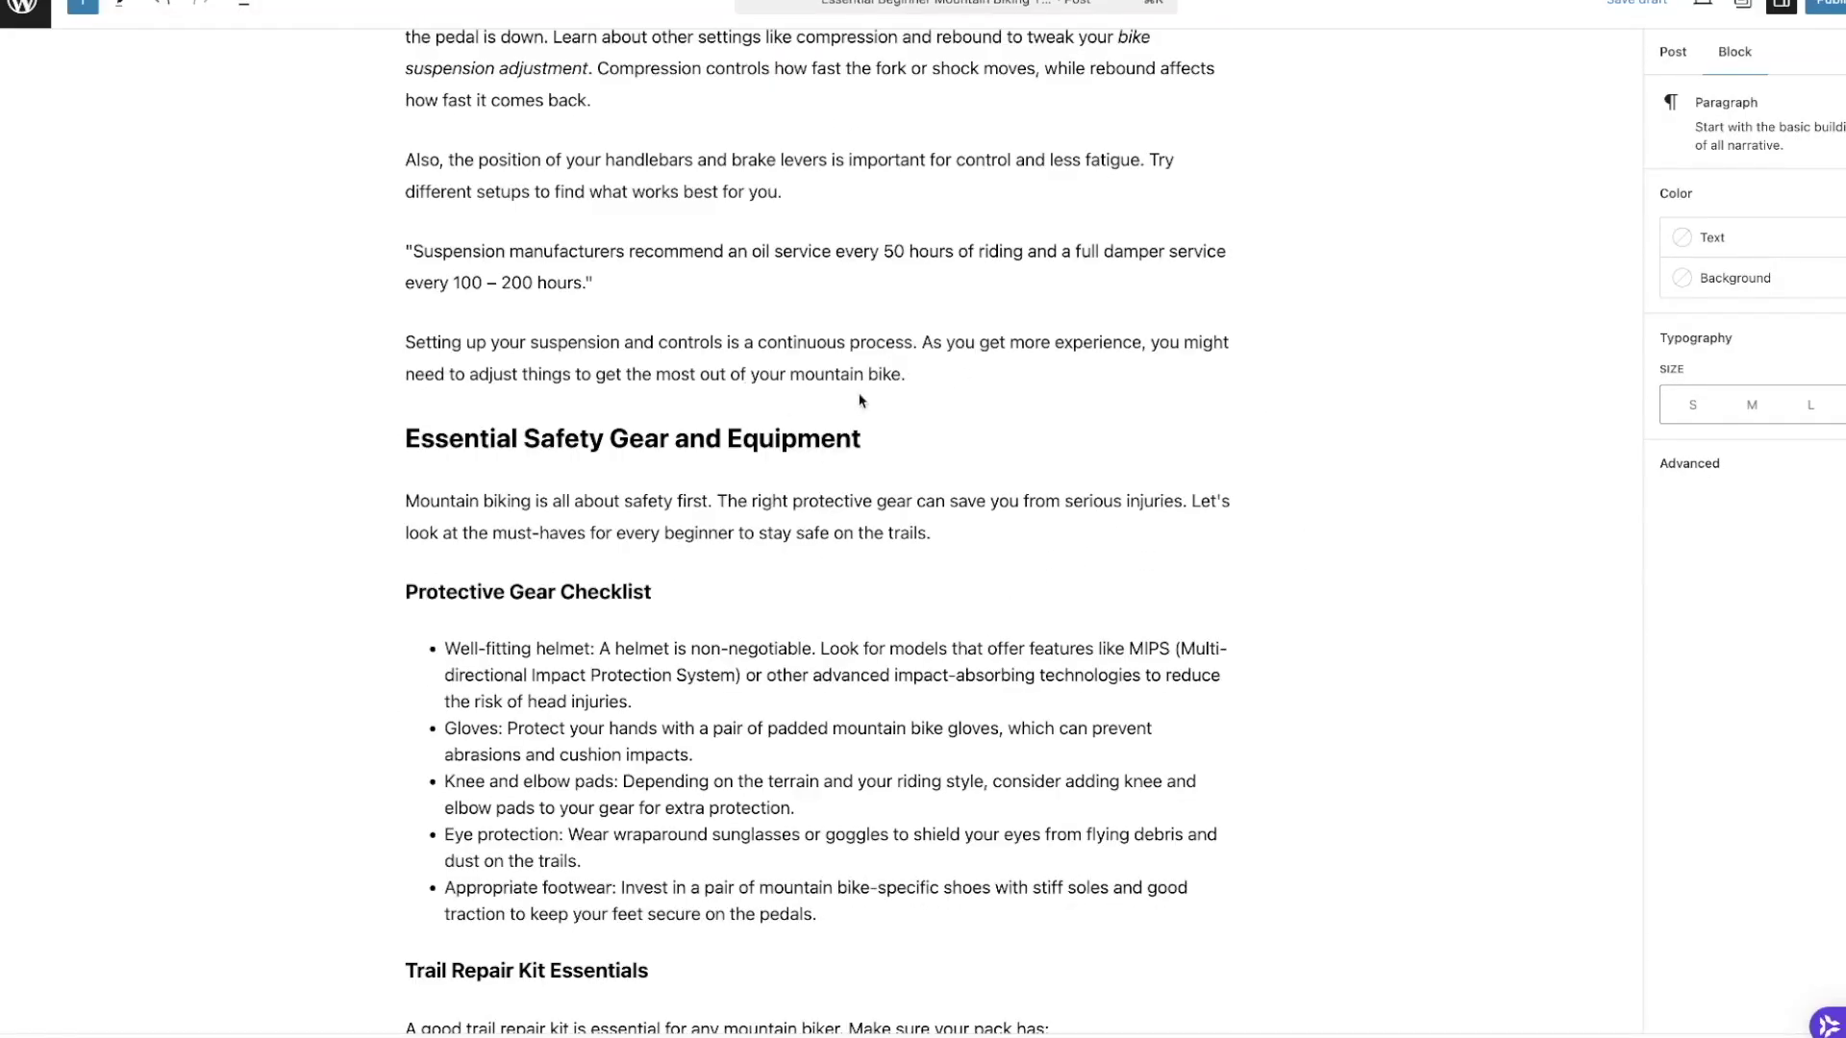
pyautogui.moveTo(818, 415)
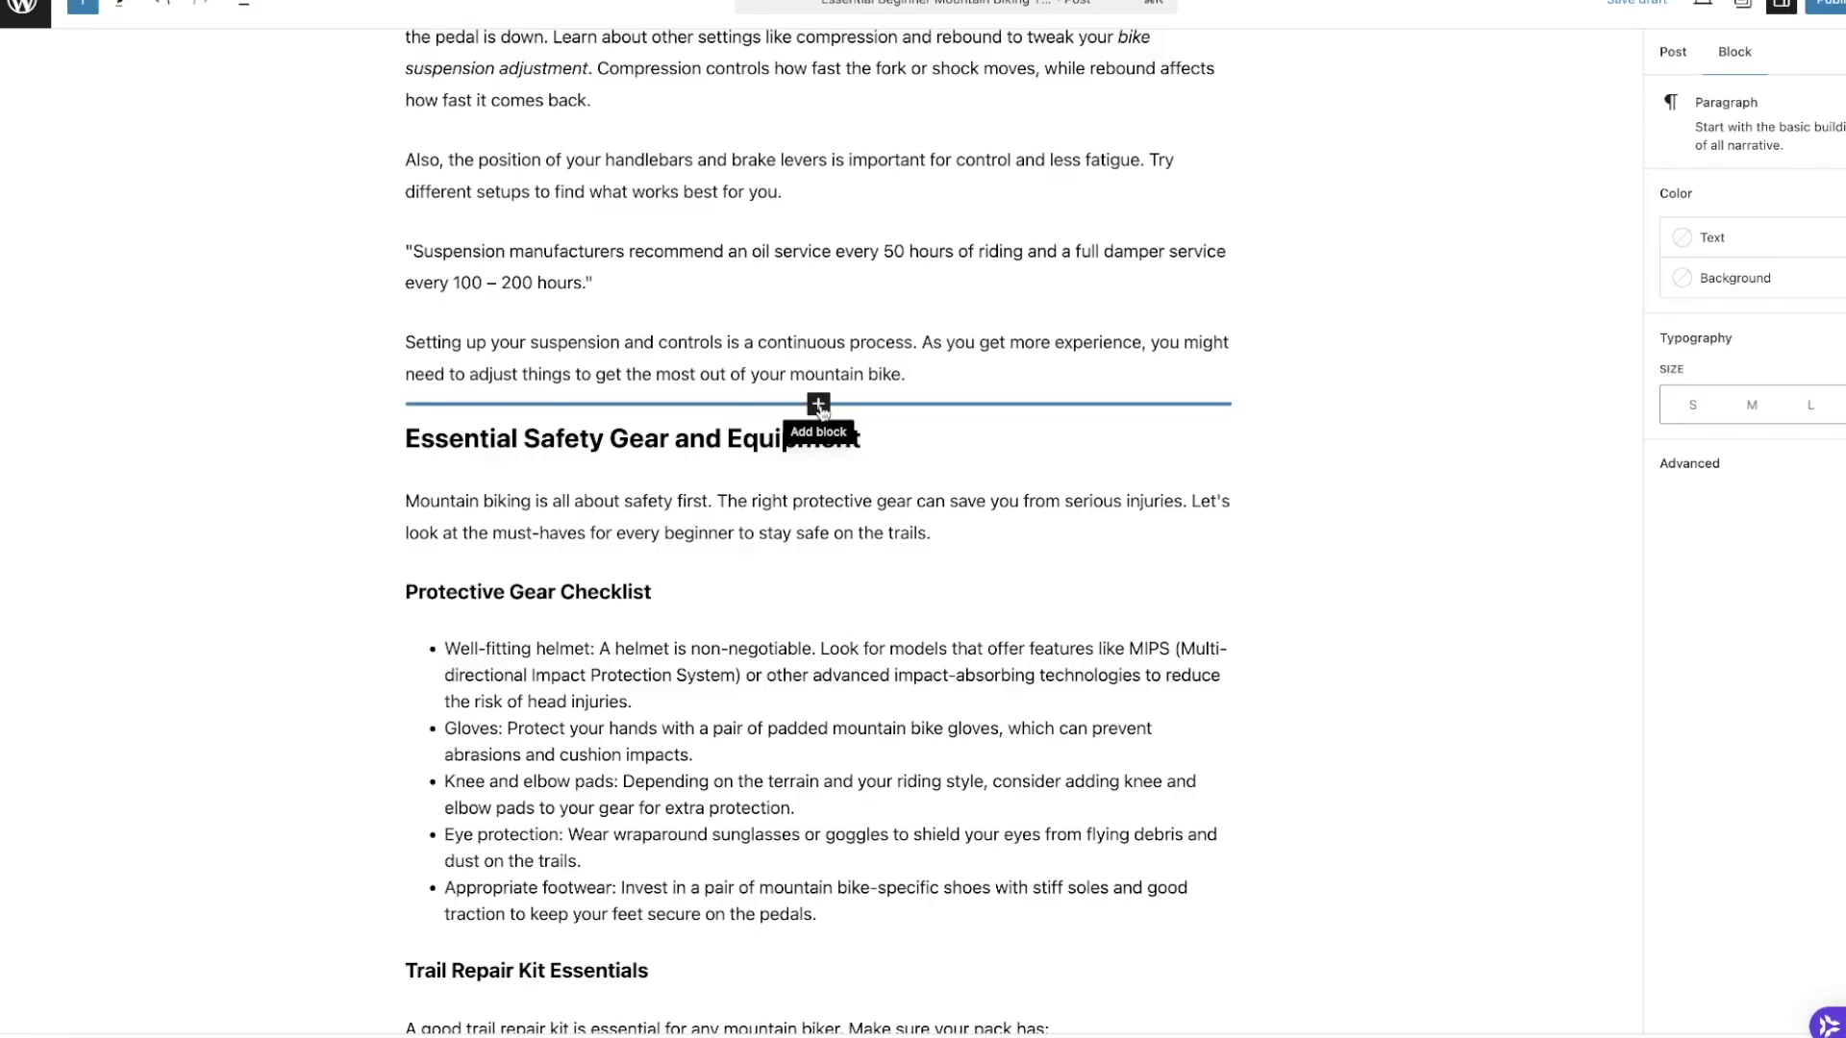
pyautogui.click(819, 408)
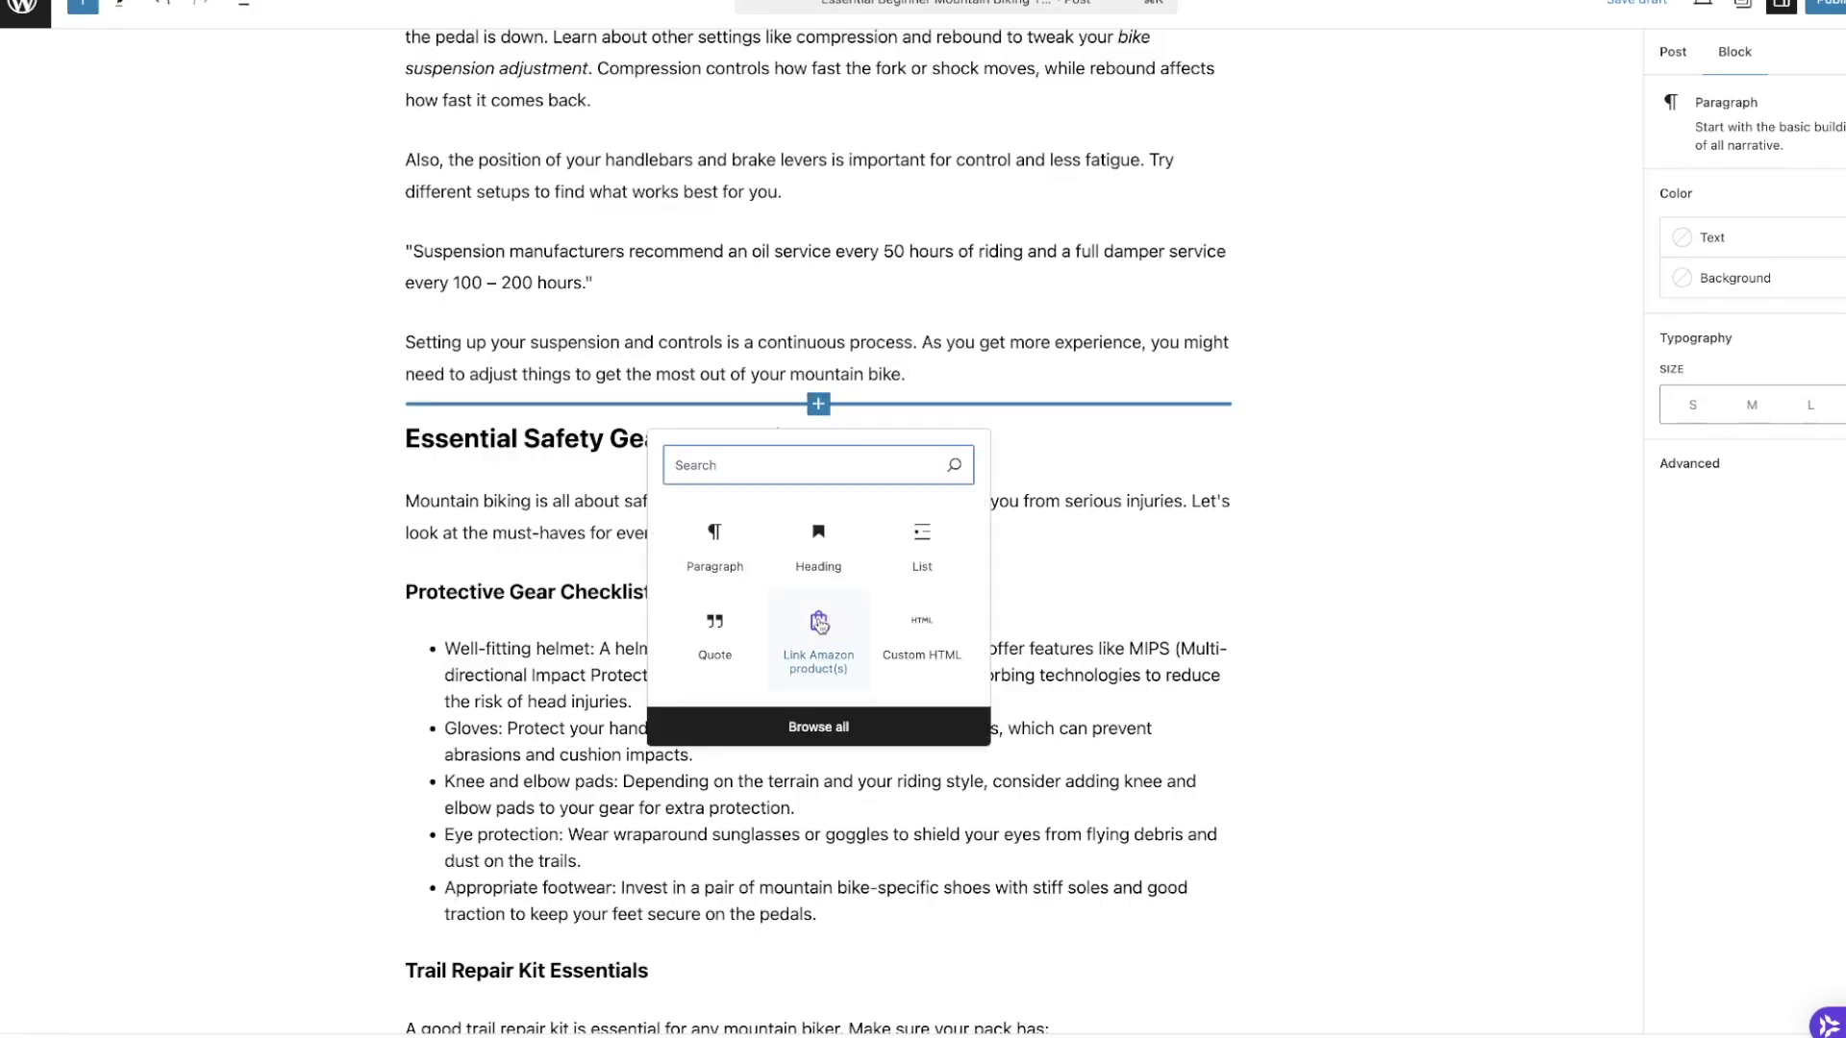
pyautogui.click(817, 644)
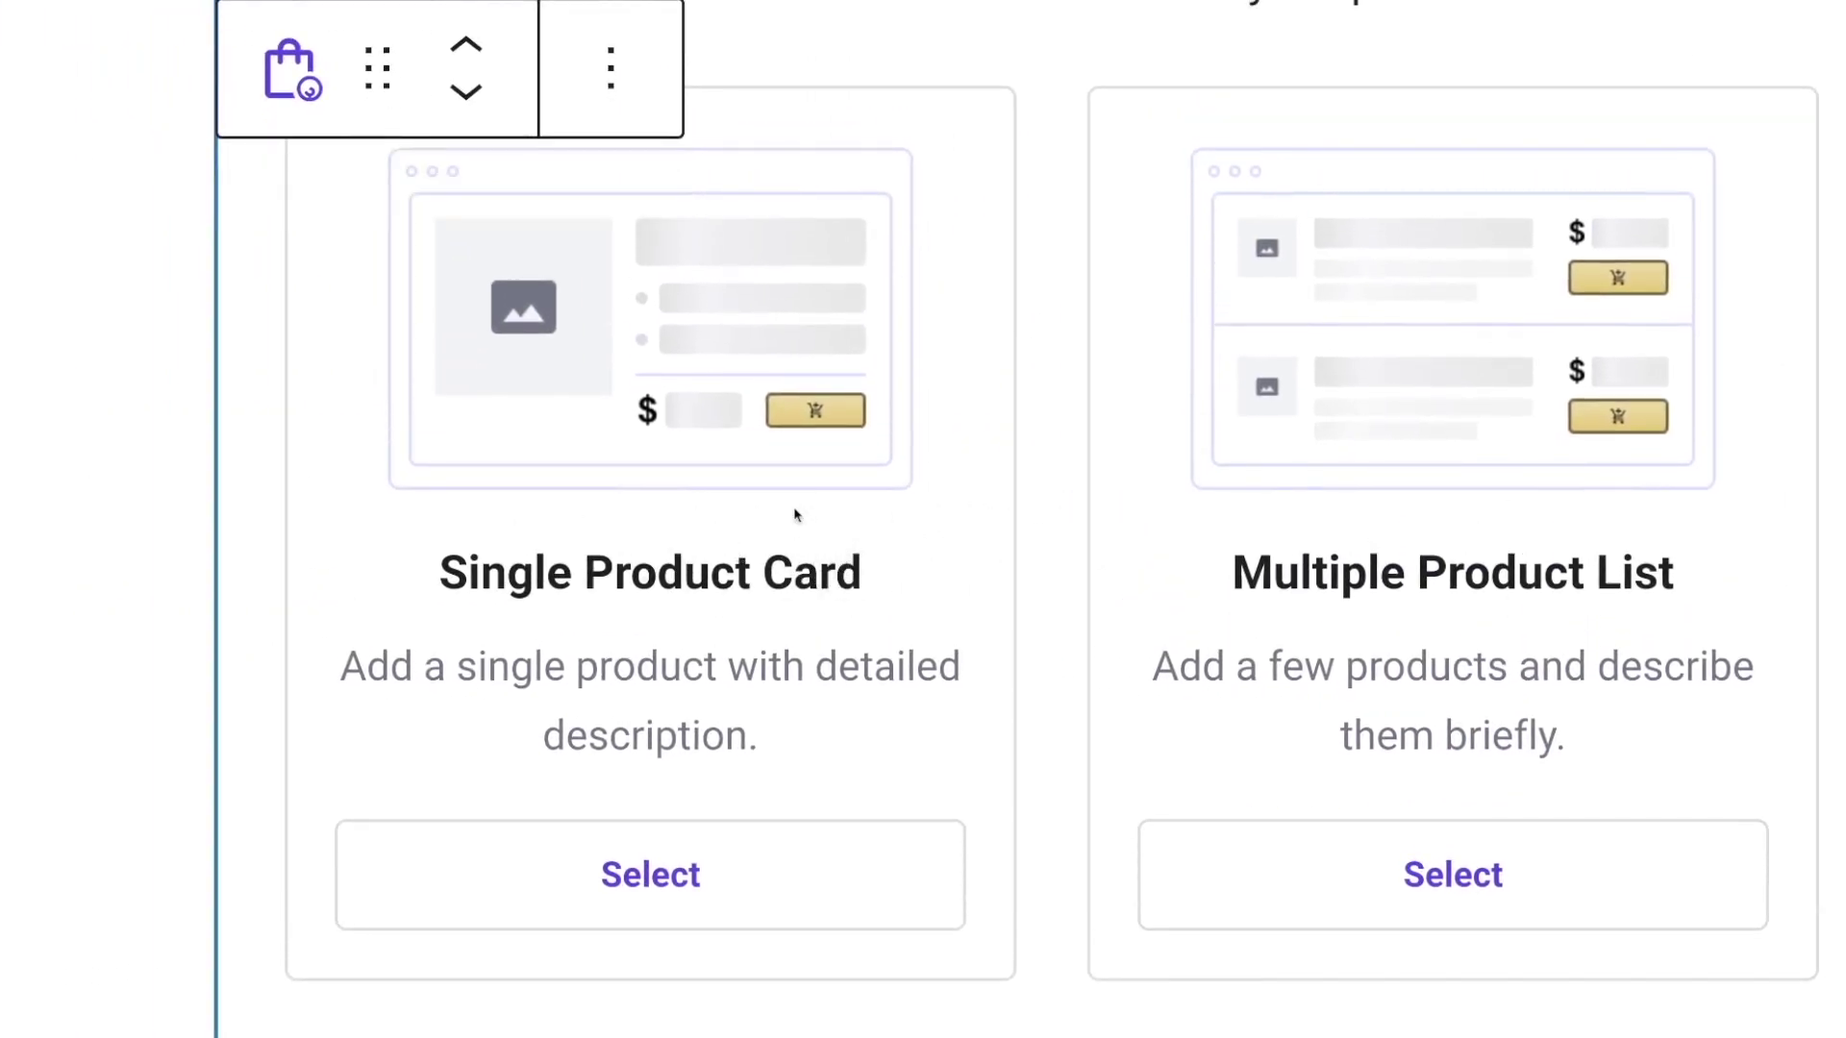
# Give the Amazon block the Multiple Product List layout and choose to find its products by searching Amazon instead of using best-sellers.
pyautogui.hscroll(5, 794, 512)
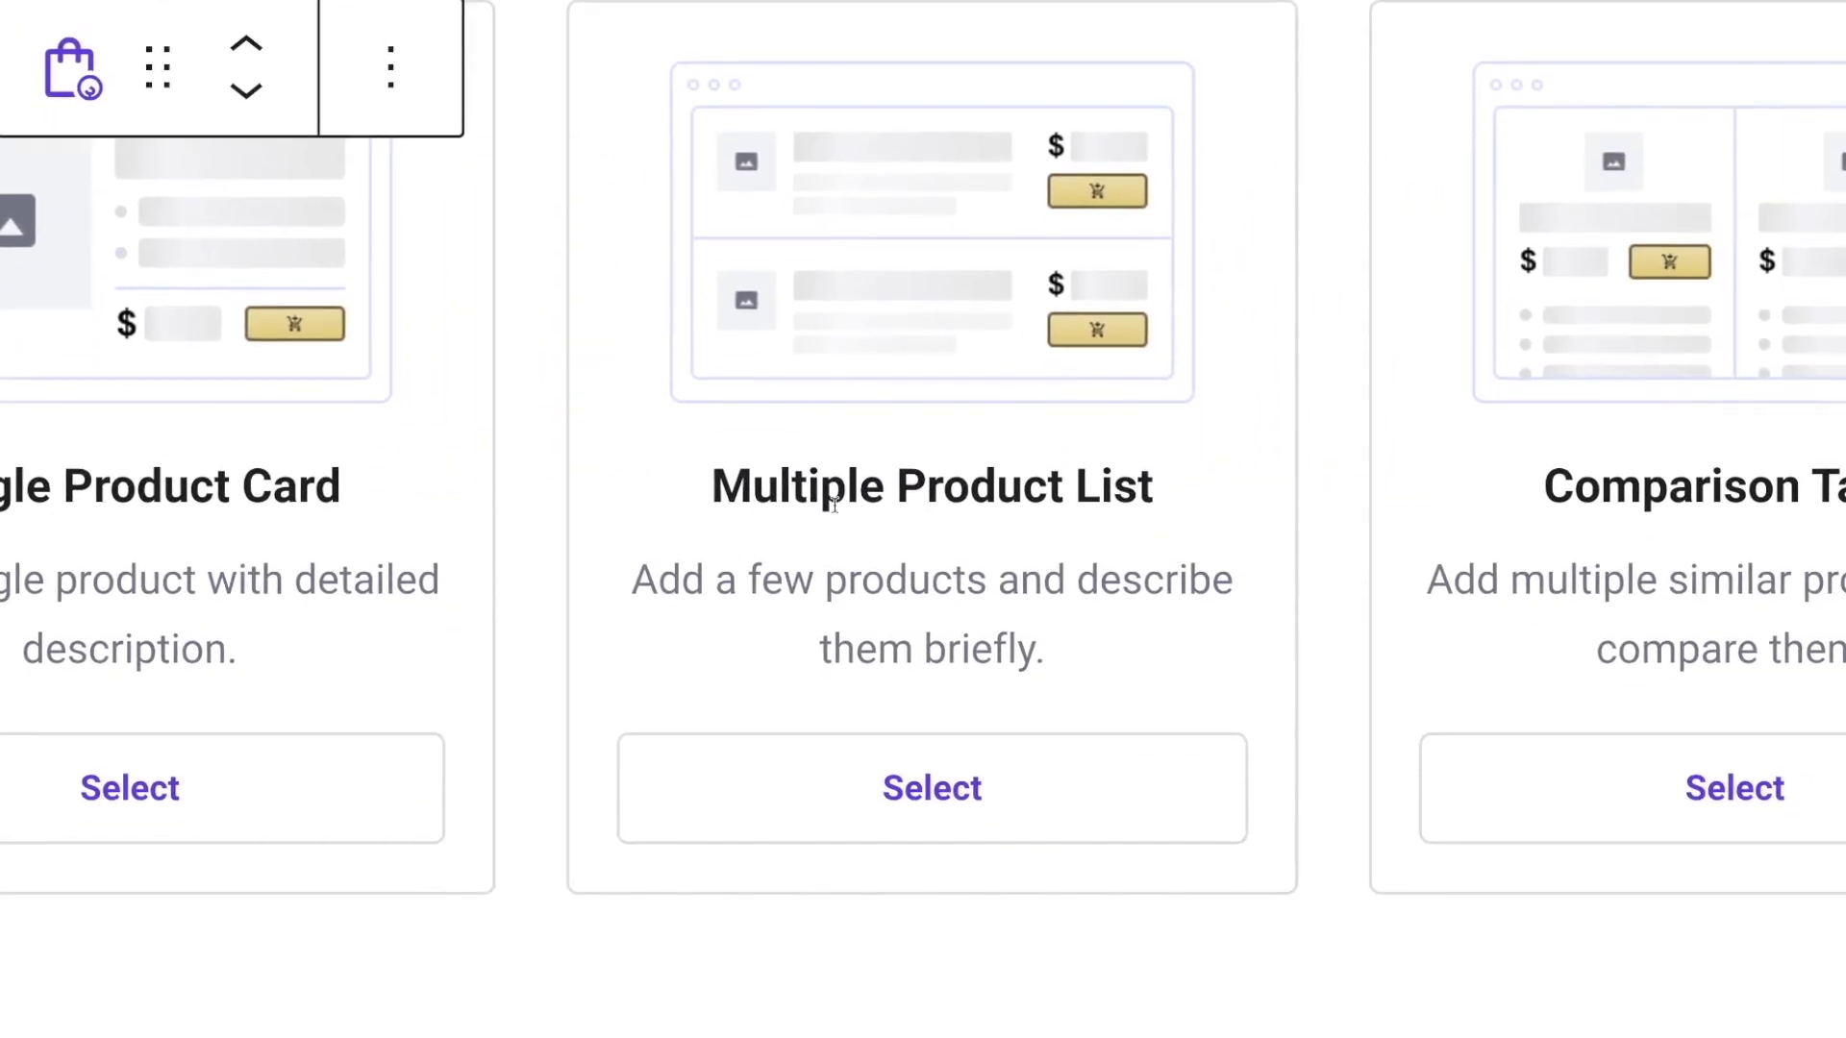
pyautogui.click(1000, 801)
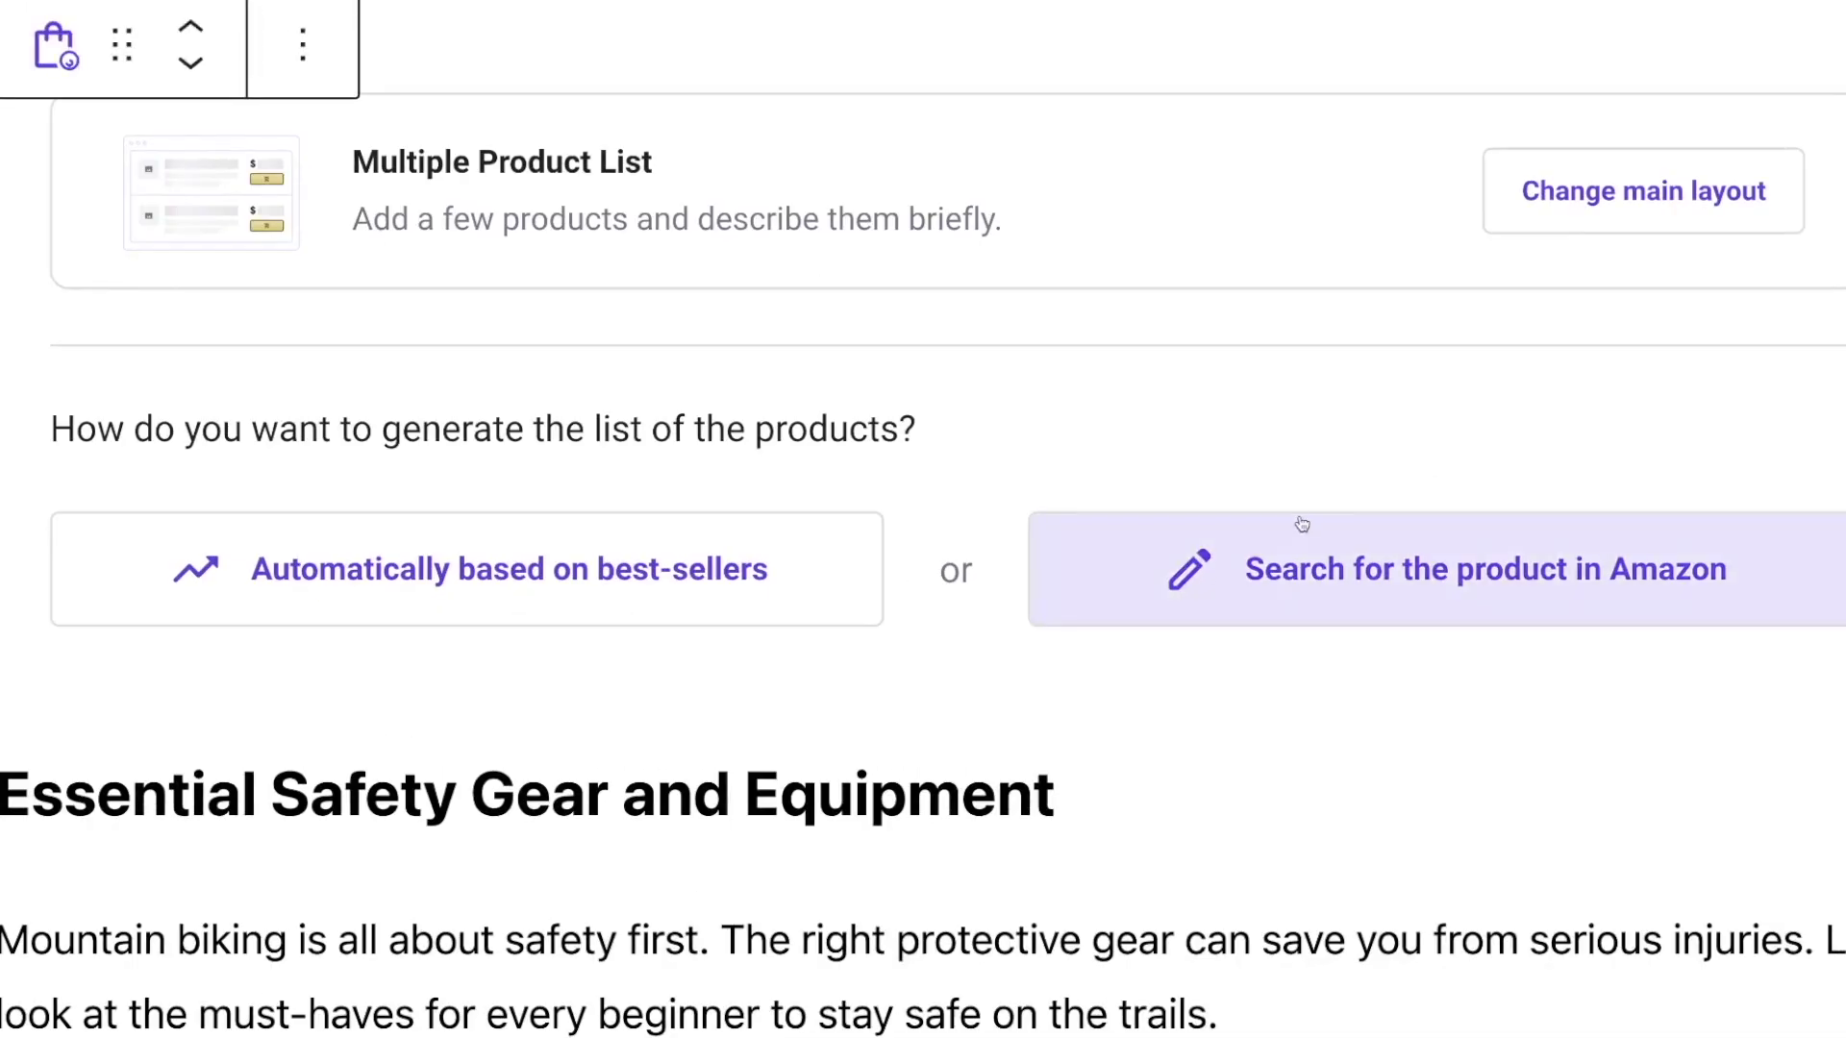
pyautogui.hscroll(5, 1302, 524)
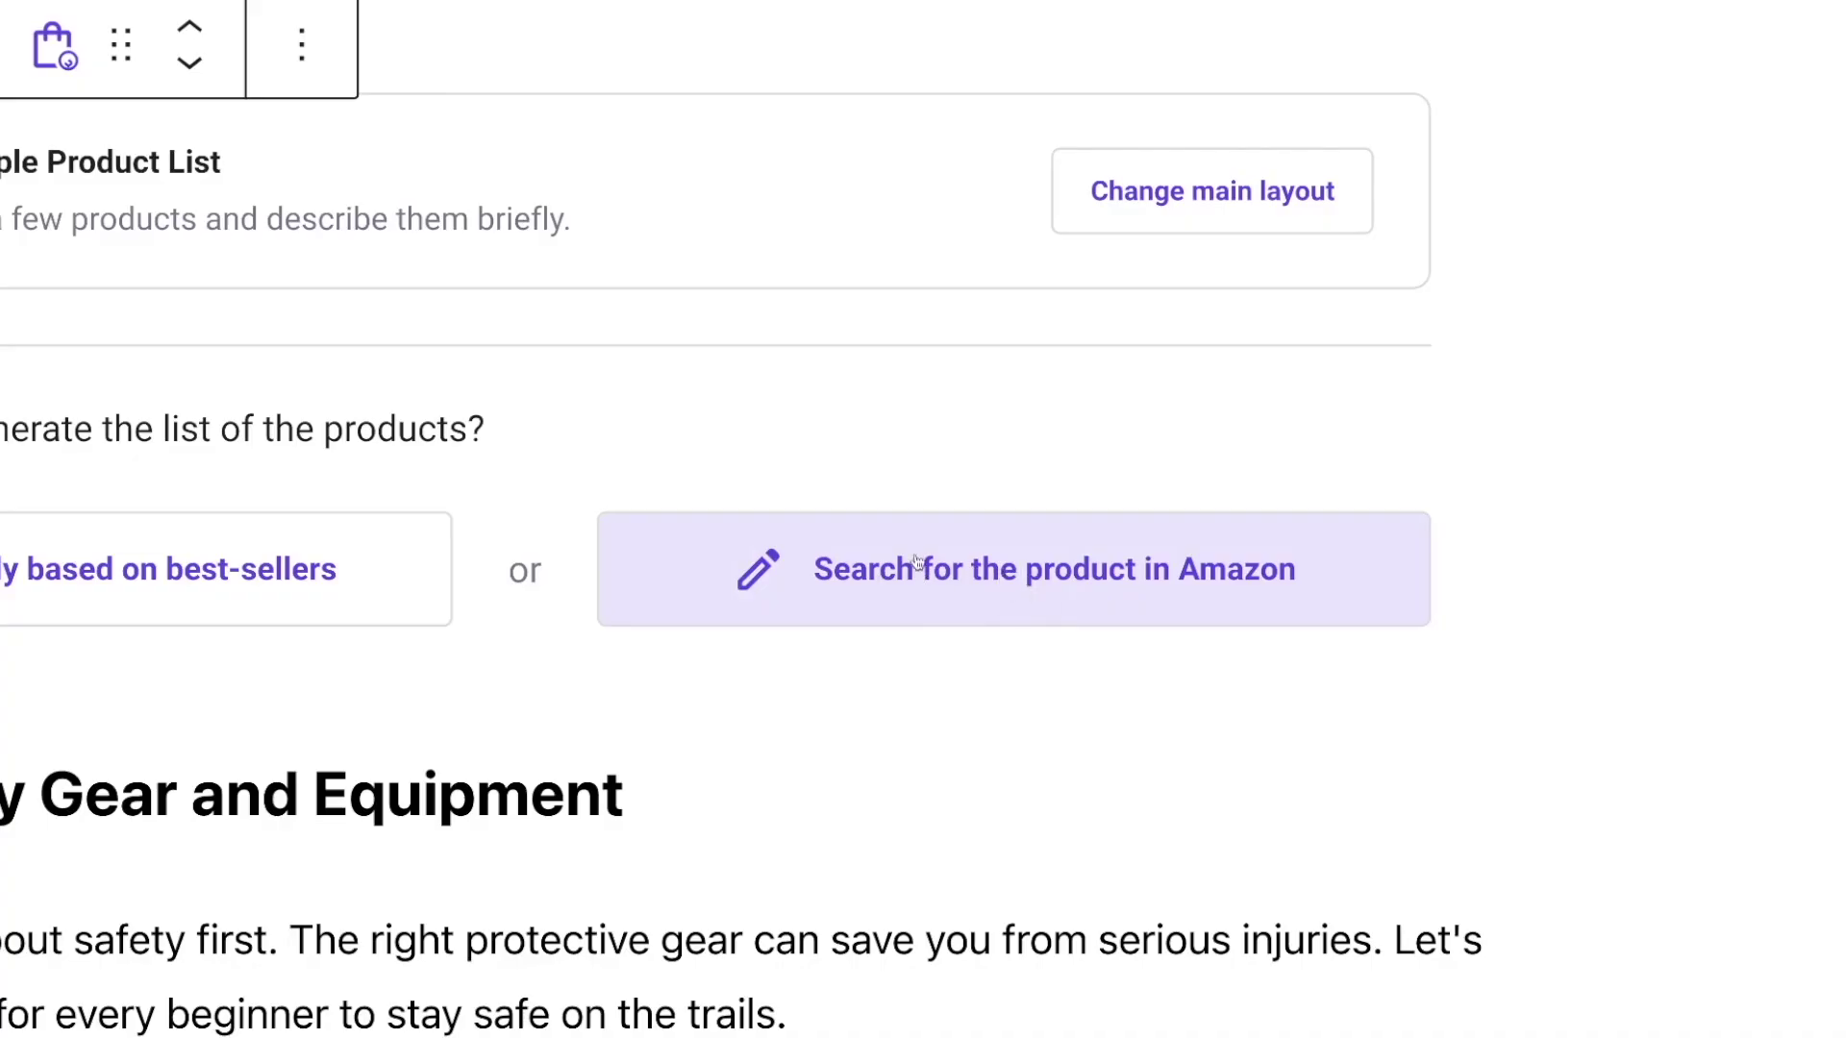
pyautogui.click(971, 575)
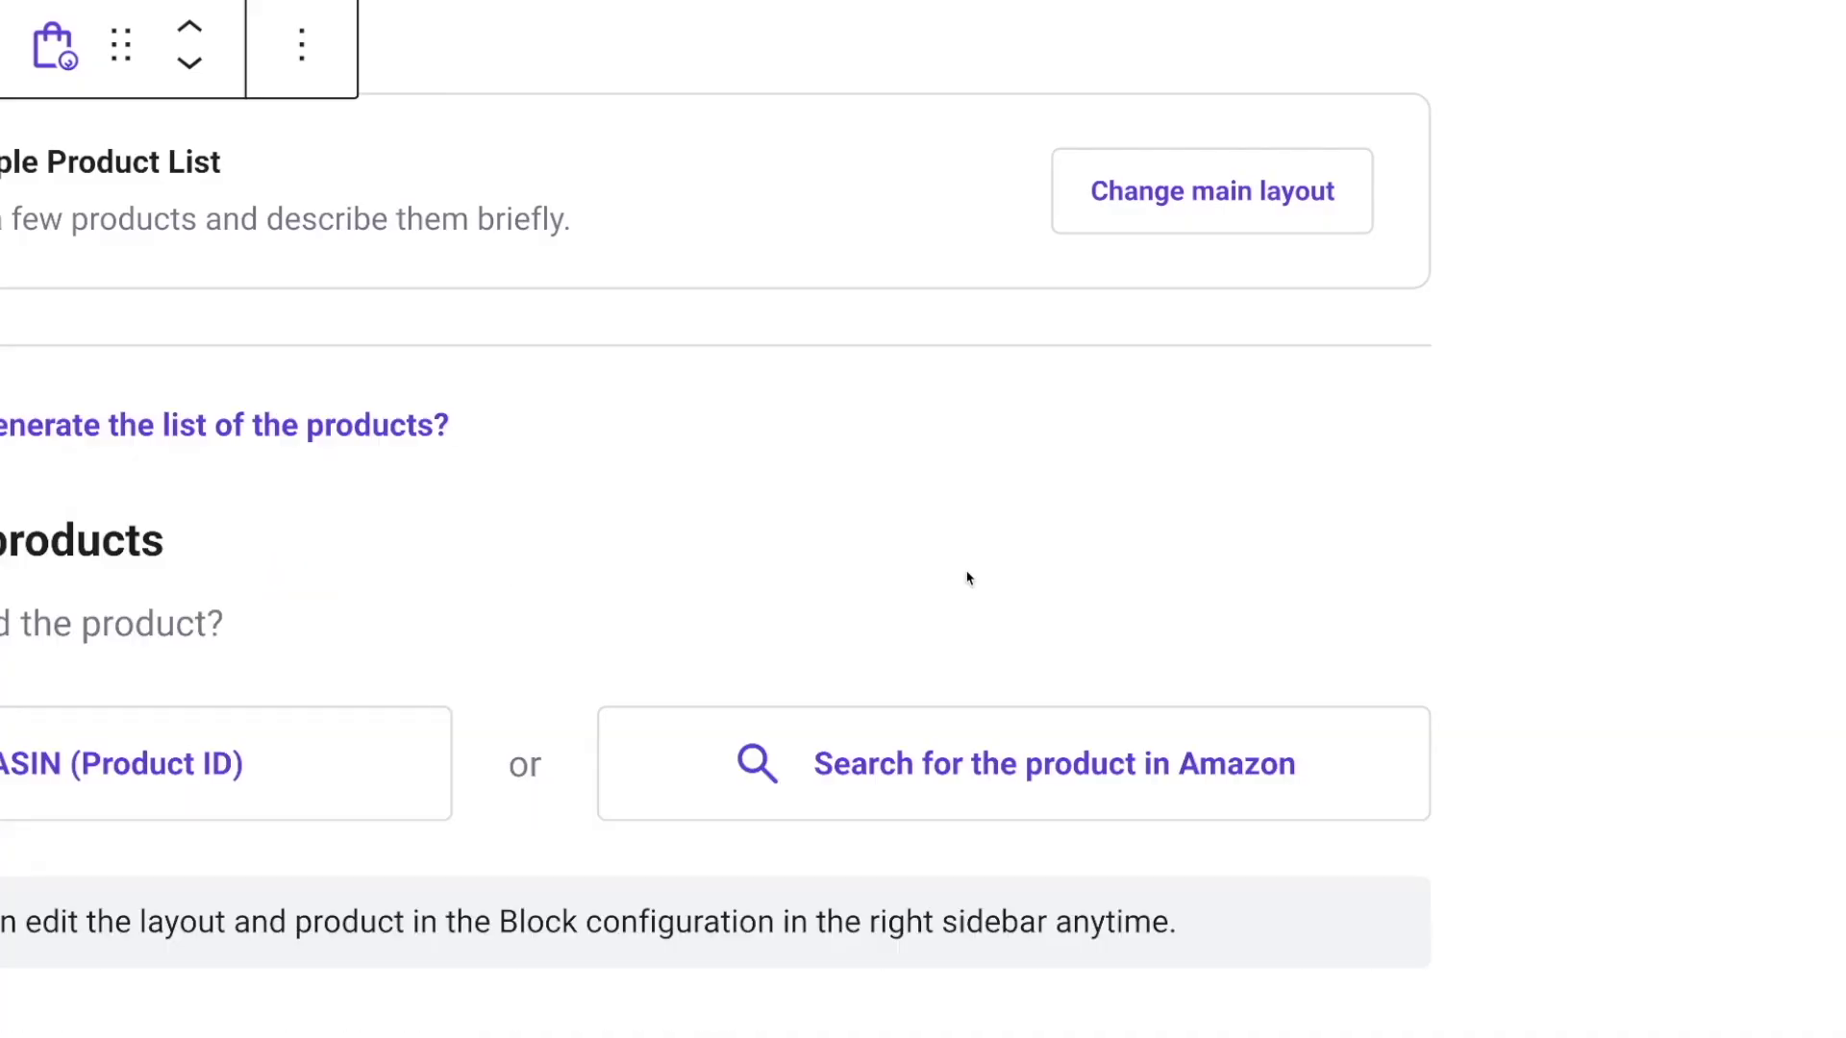
# Open the Amazon product search for the block and search for "mountain bike".
pyautogui.scroll(-3, 343, 294)
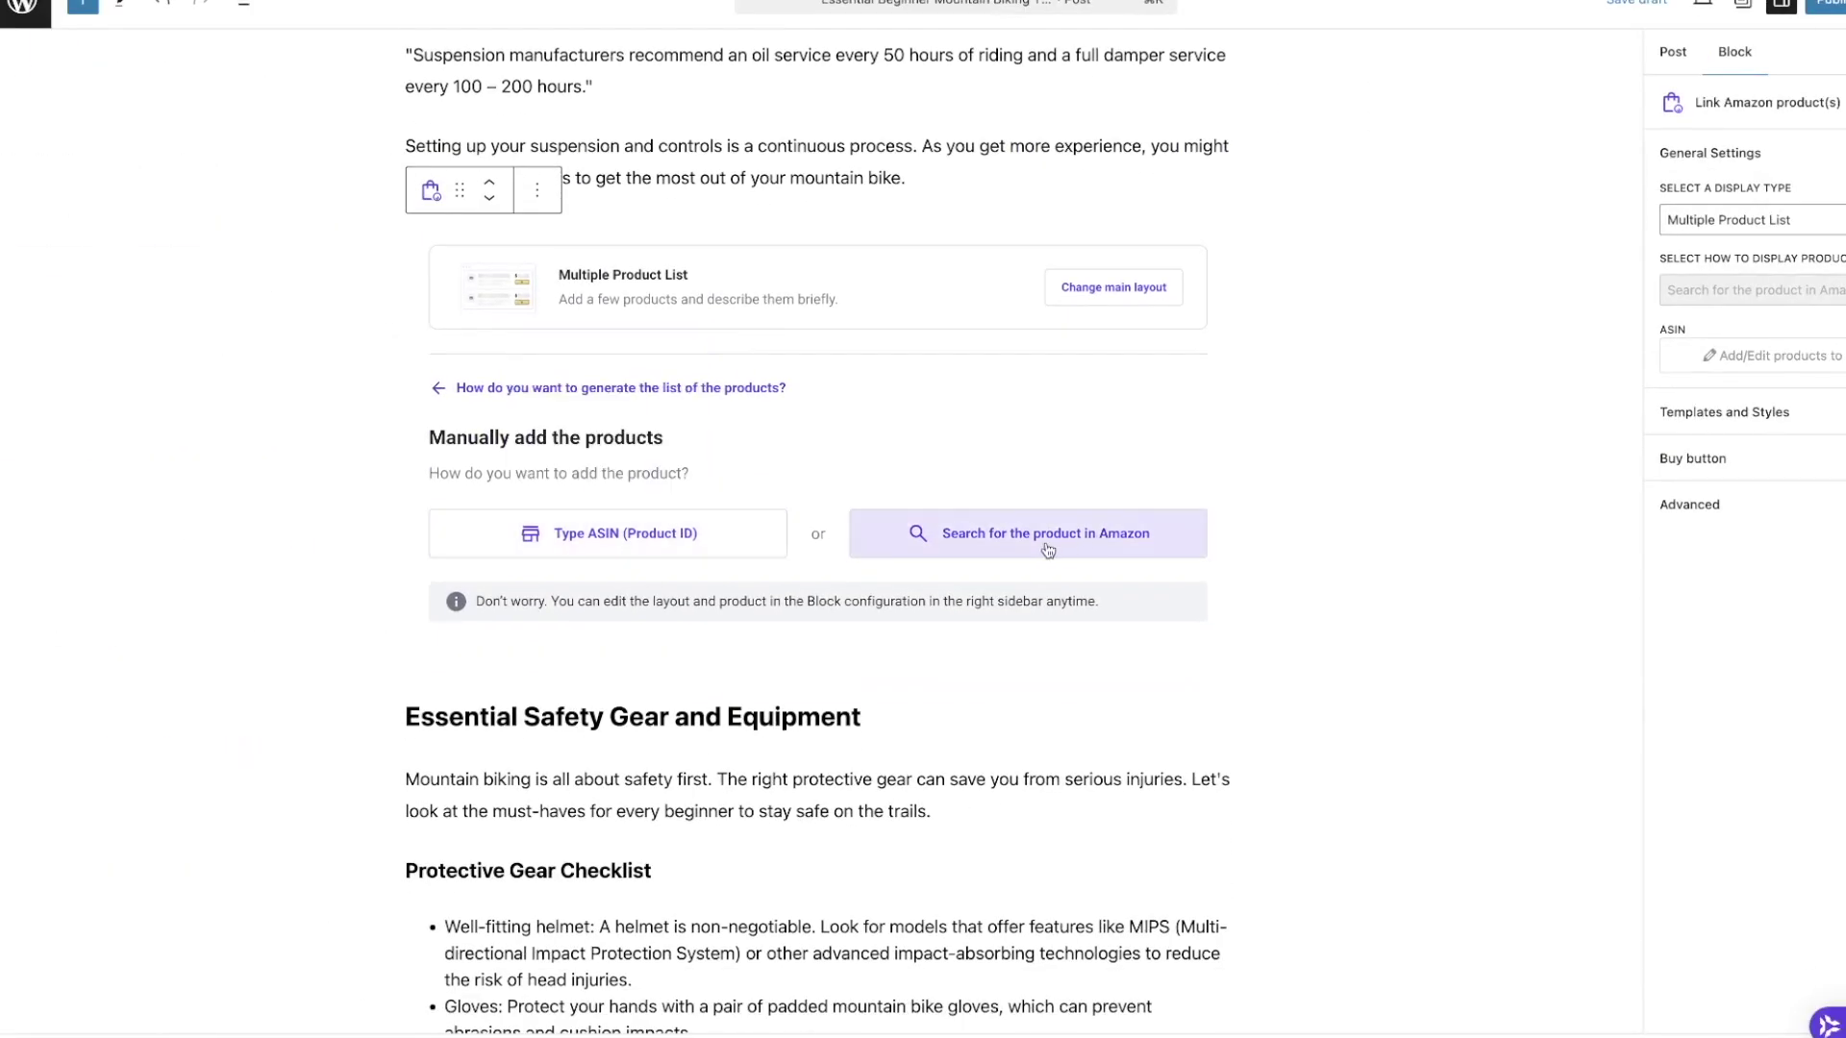
pyautogui.click(1078, 550)
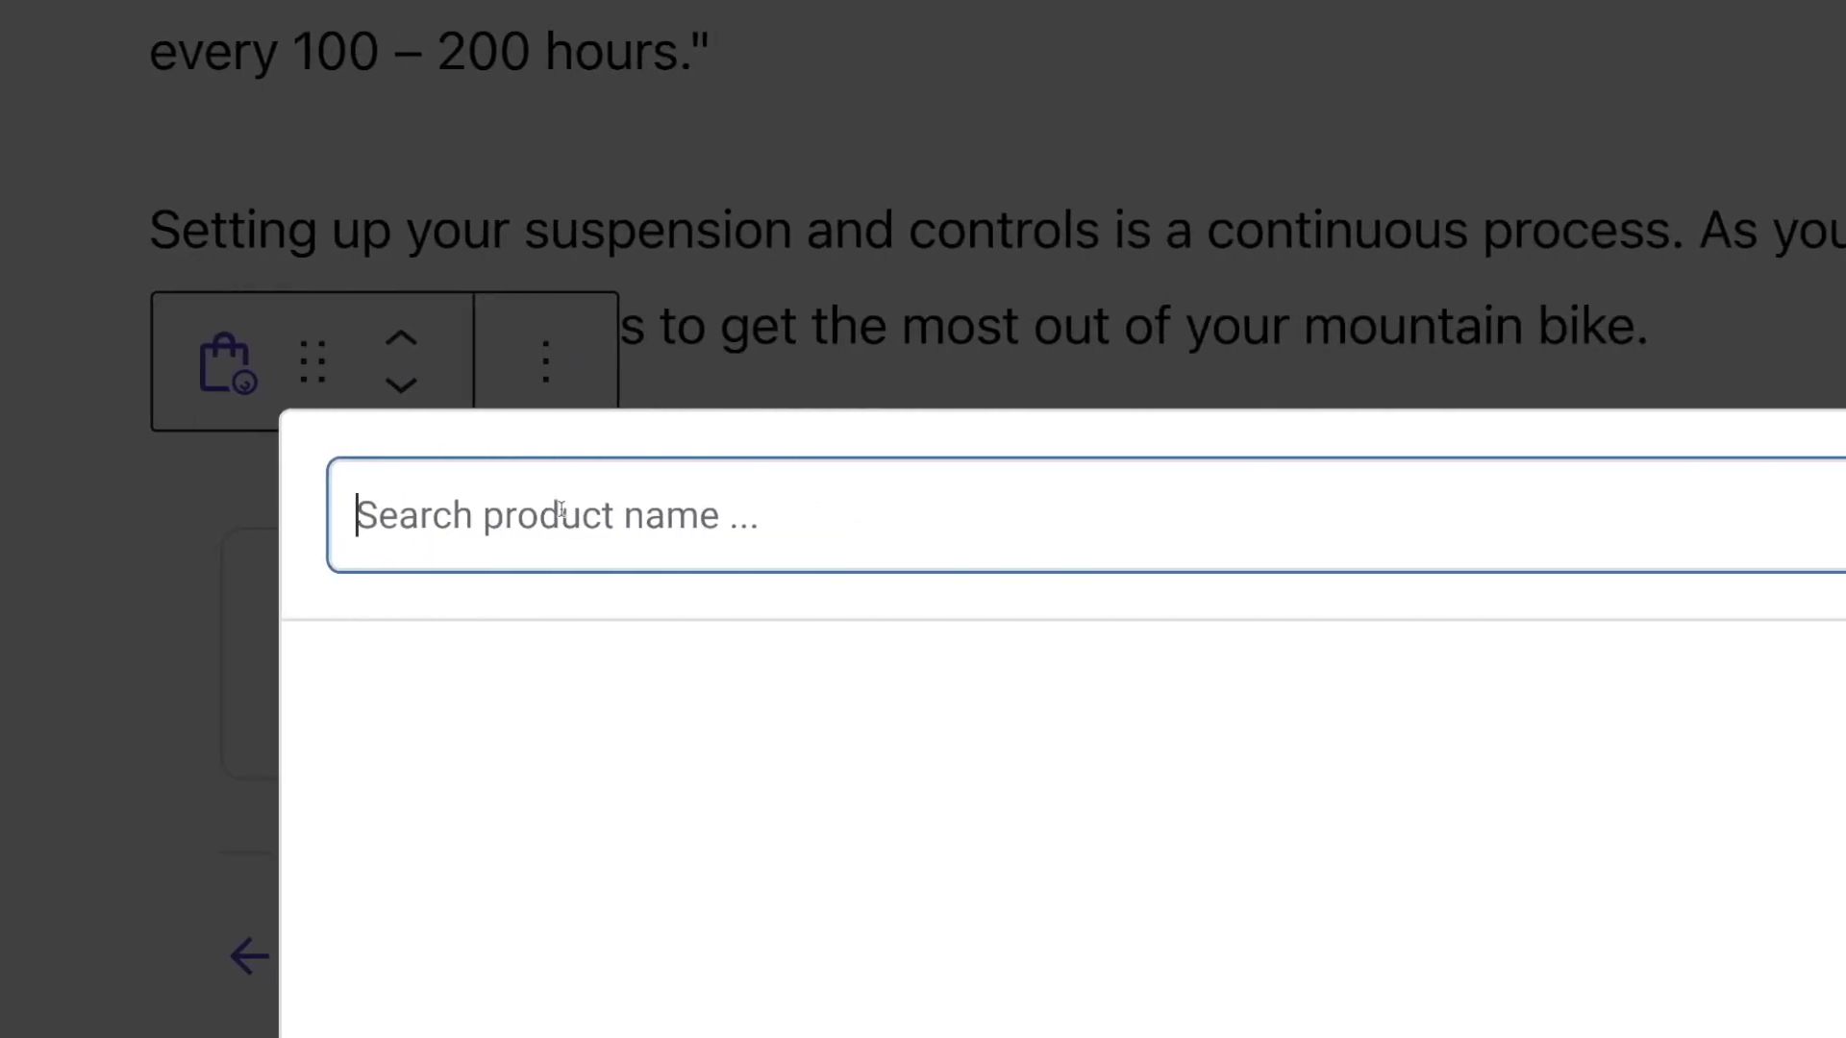
pyautogui.write('mountain ')
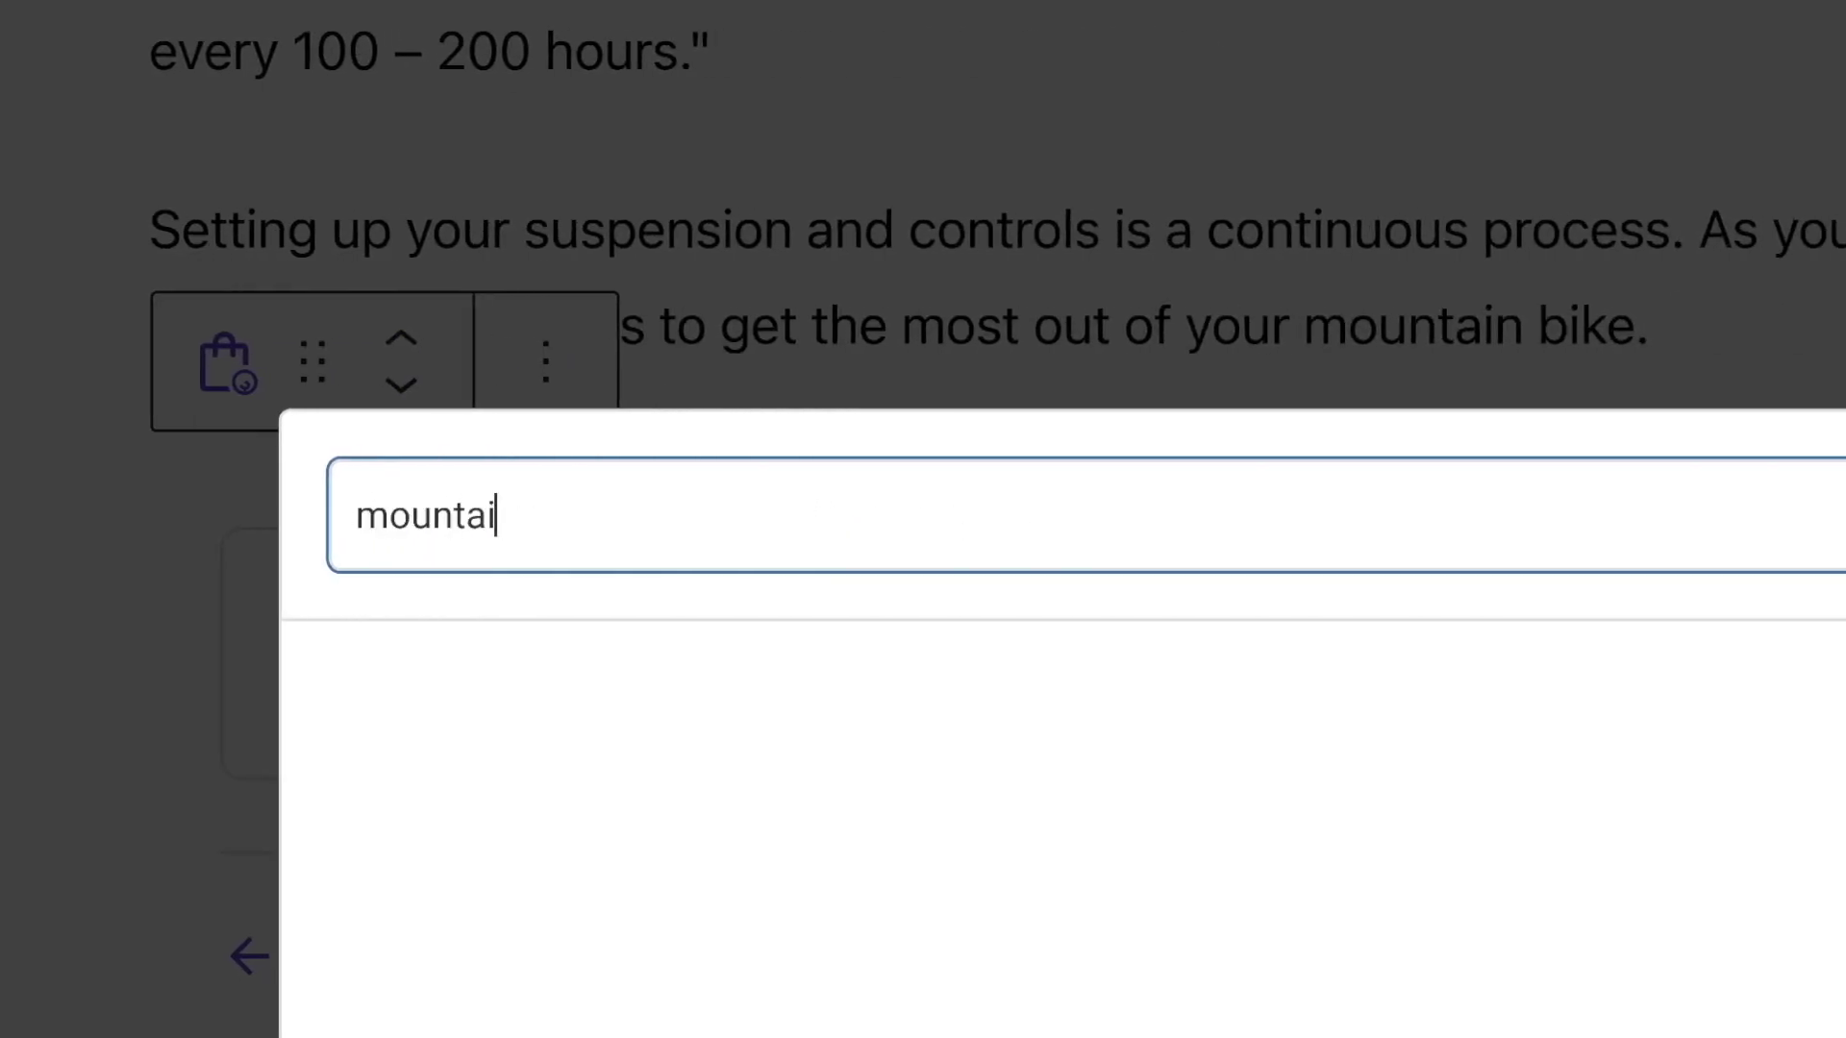
pyautogui.write('bike')
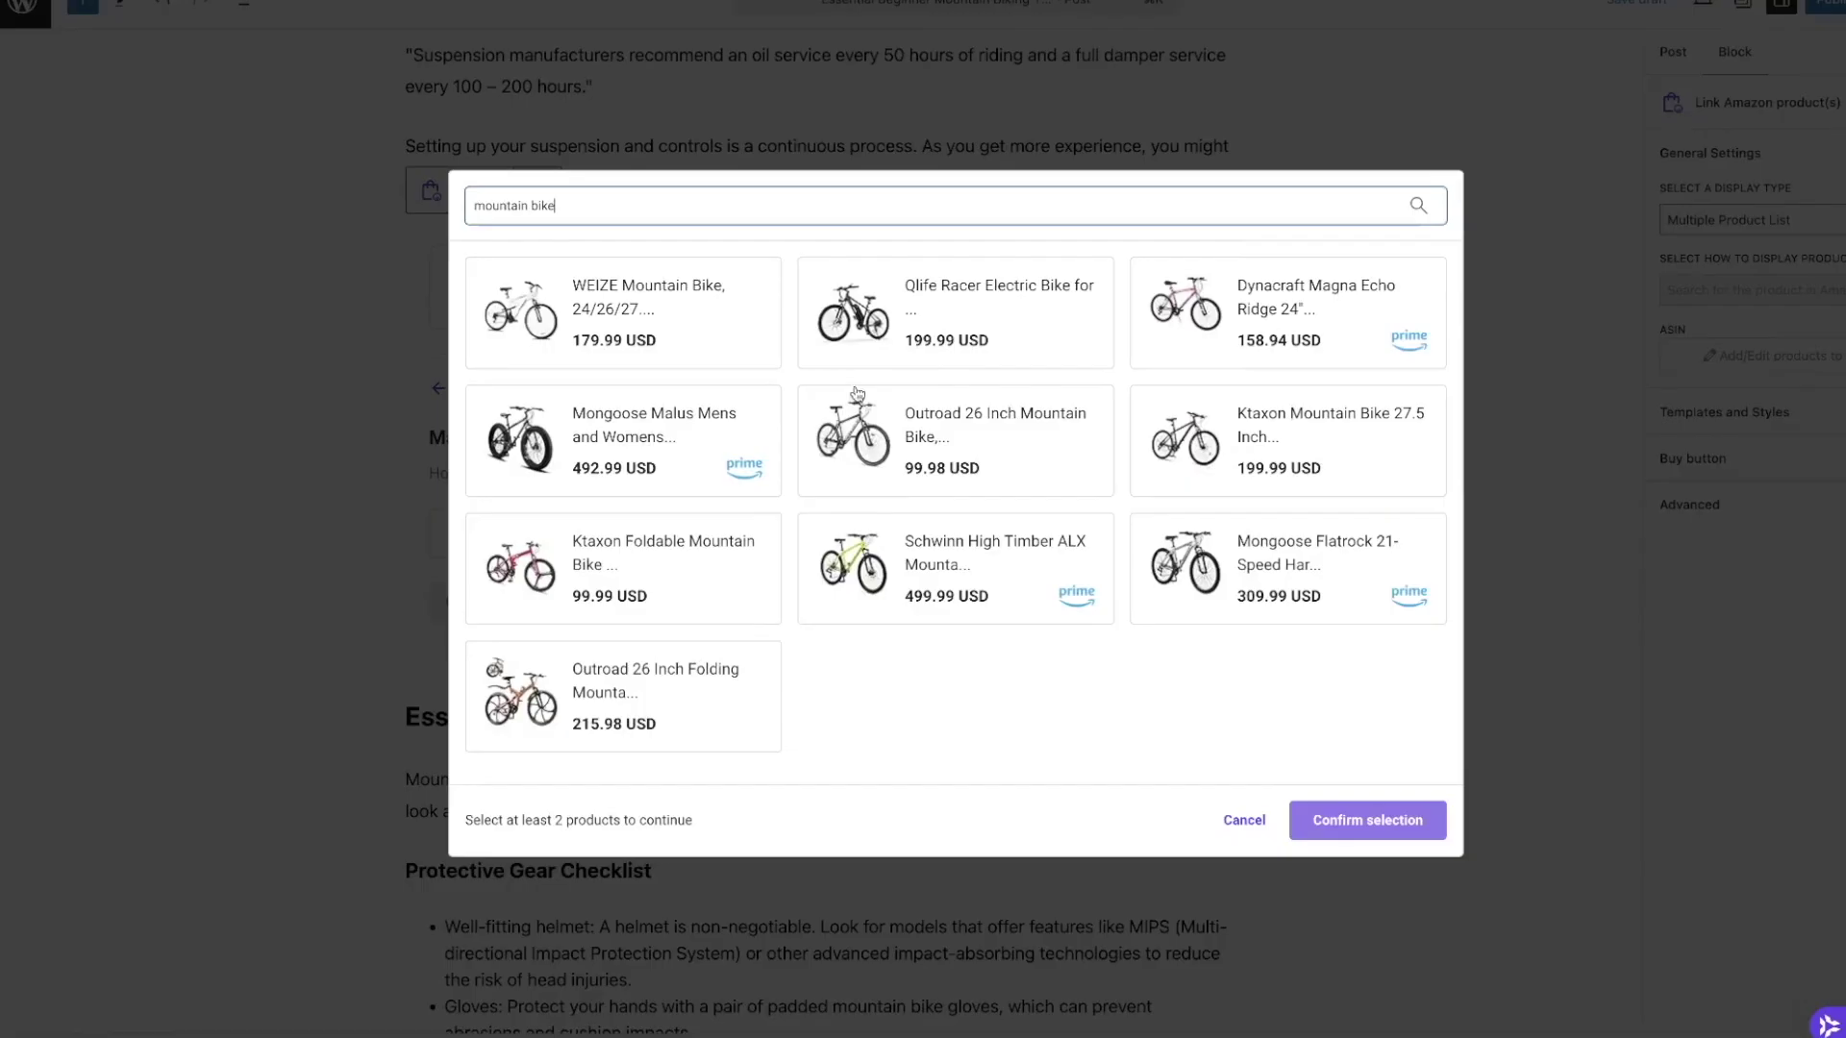
# Select the WEIZE, Qlife Racer, Dynacraft Magna, Mongoose Malus, Outroad 26 Inch Mountain Bike and Ktaxon 27.5 Inch products and confirm the selection.
pyautogui.click(730, 332)
pyautogui.click(912, 320)
pyautogui.click(1237, 324)
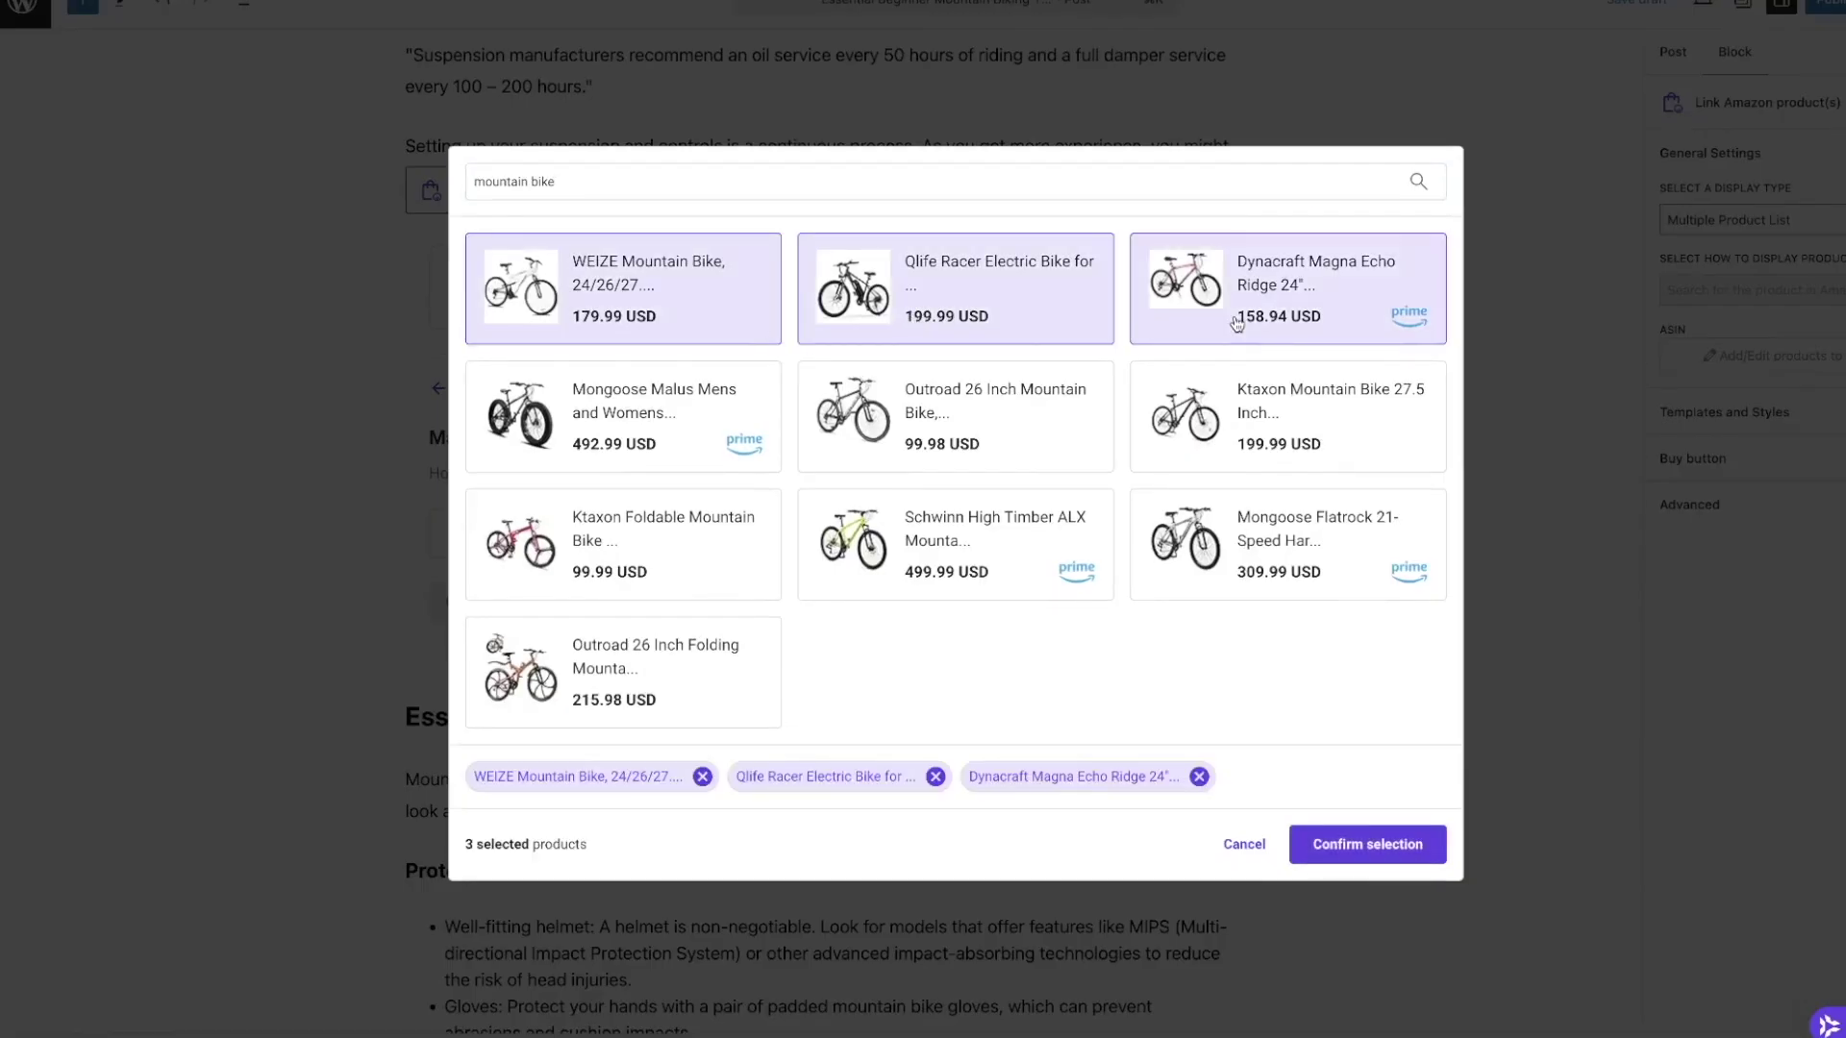
pyautogui.click(679, 420)
pyautogui.click(941, 401)
pyautogui.click(1236, 400)
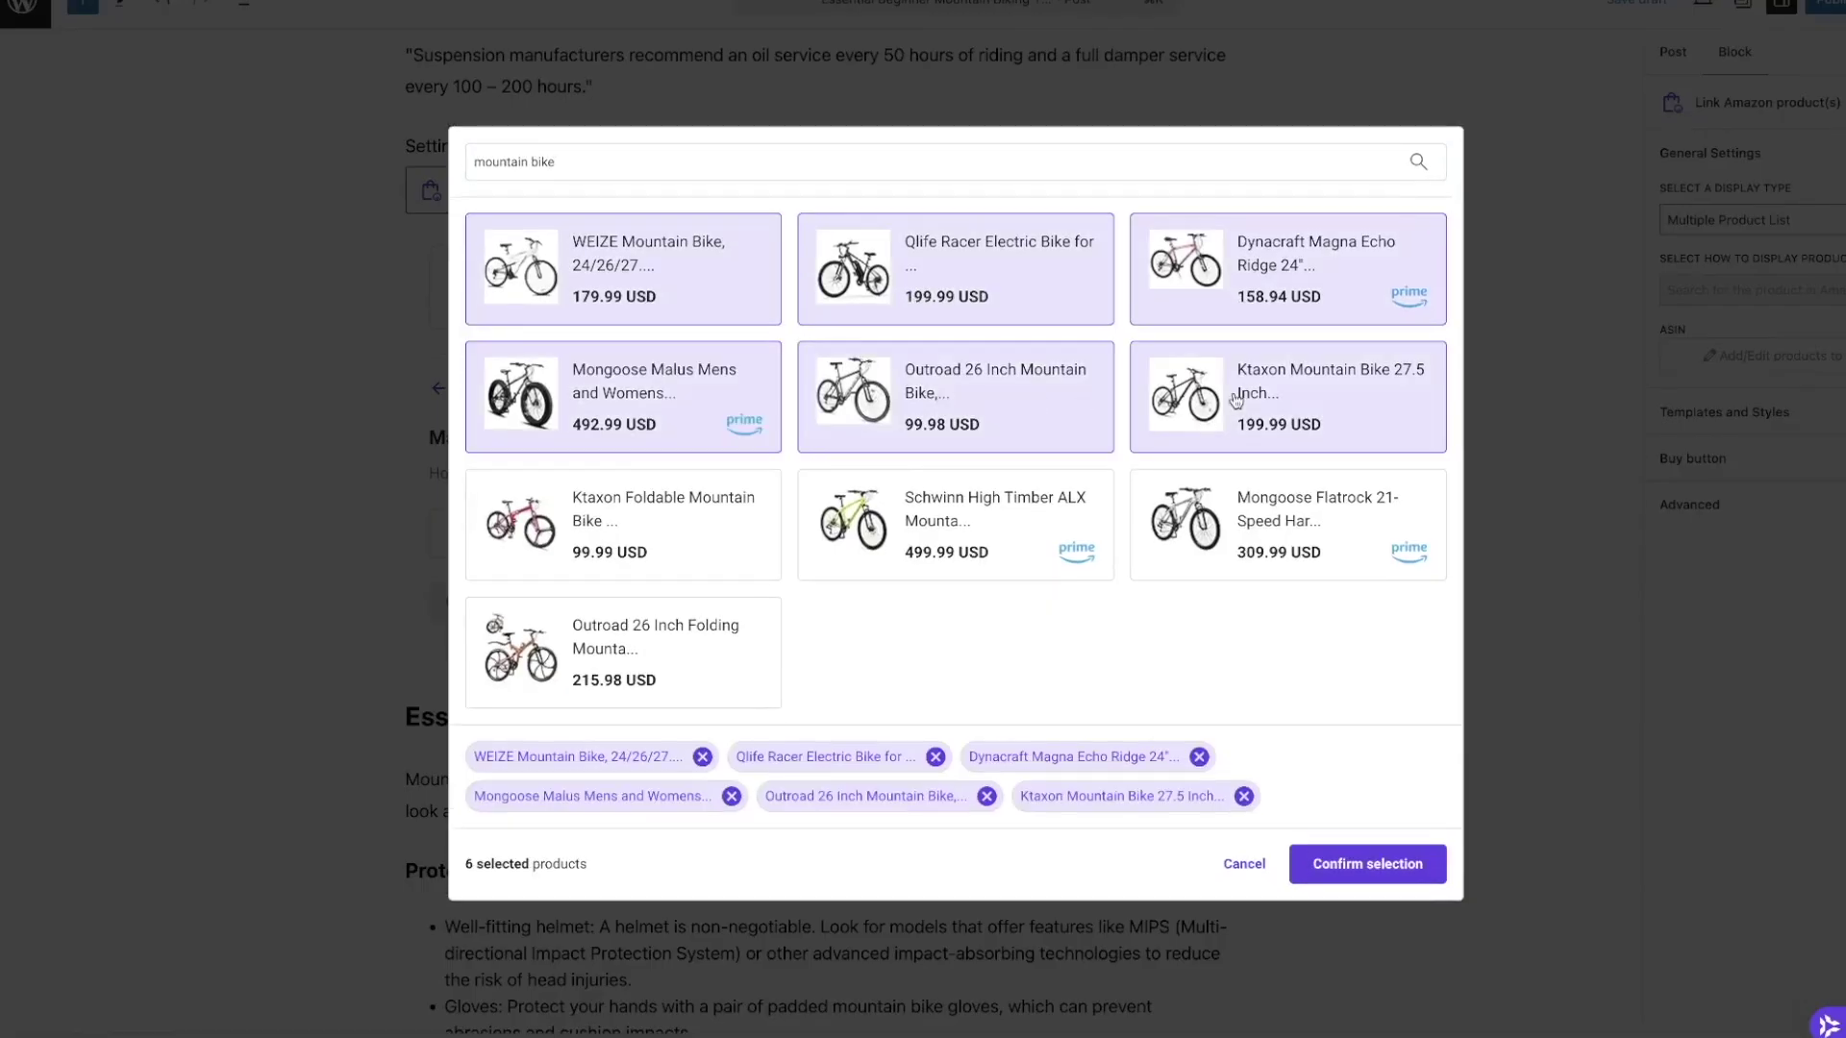
pyautogui.click(1379, 868)
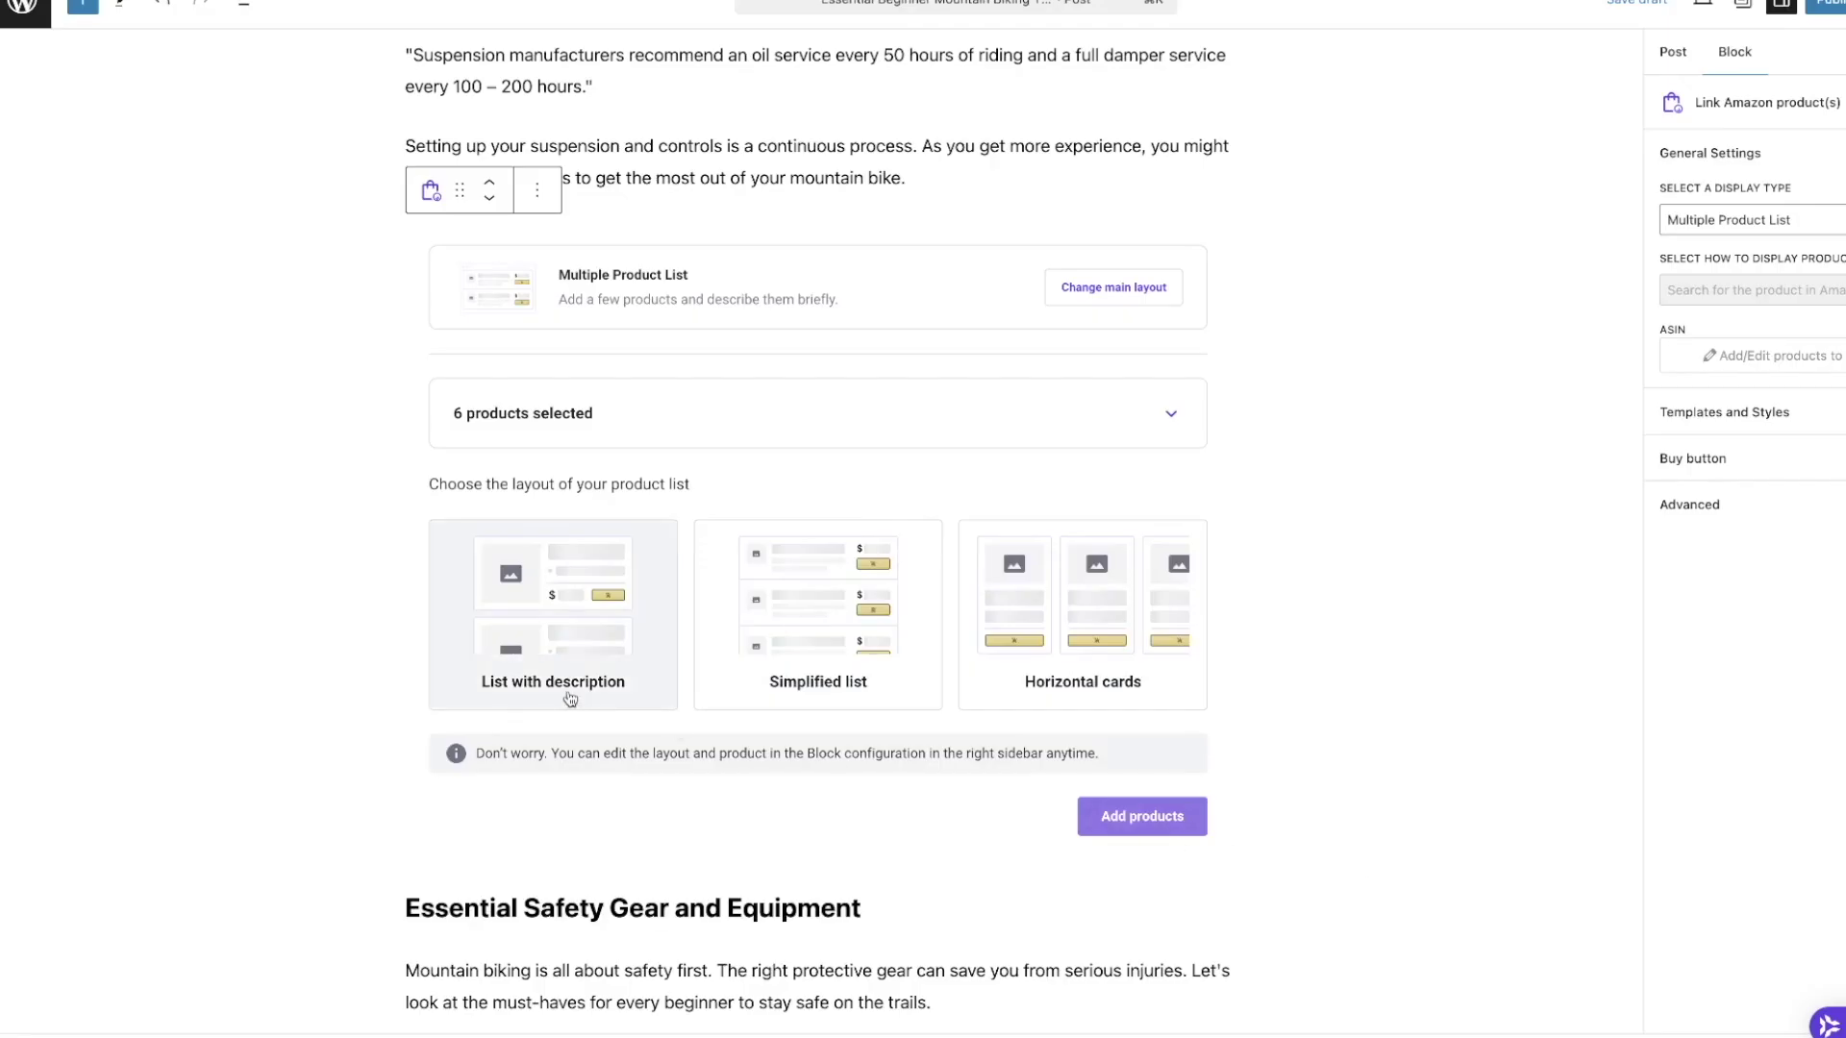
# Set the product list's layout to List with description, add the six bikes to the article and check the resulting product cards.
pyautogui.click(557, 617)
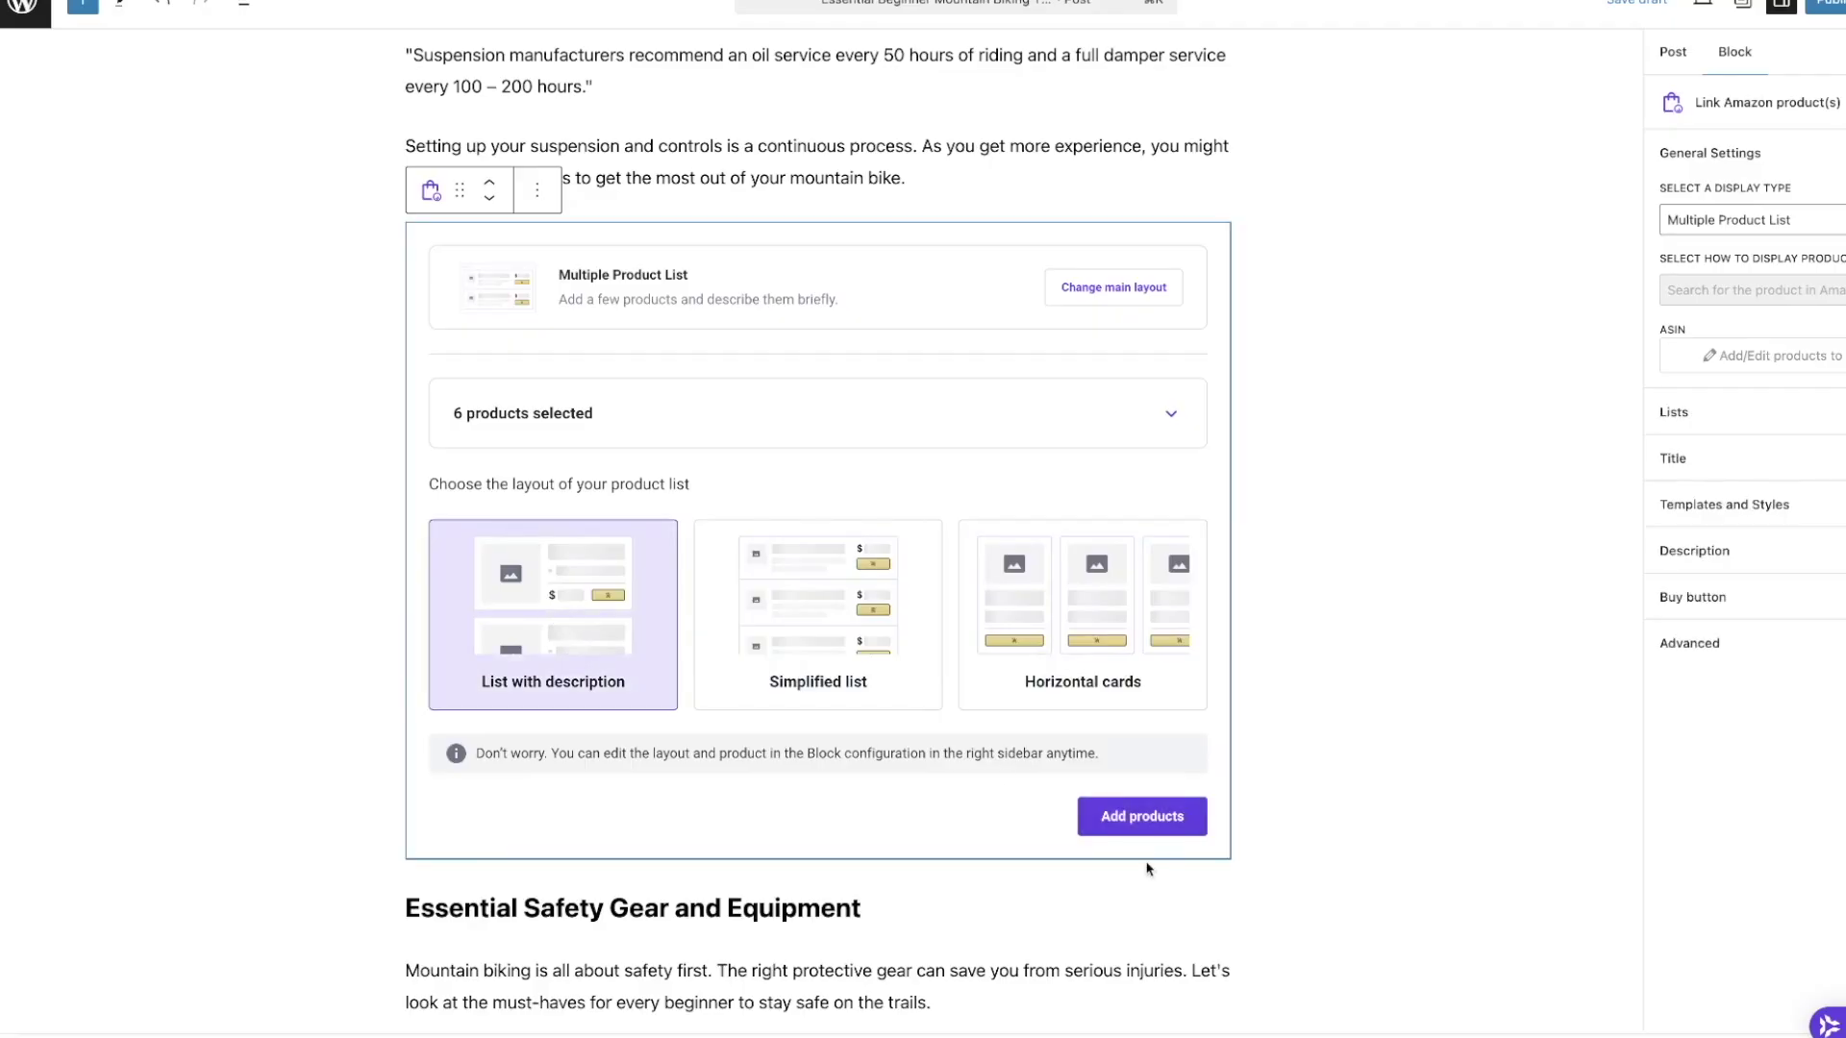
pyautogui.click(1137, 819)
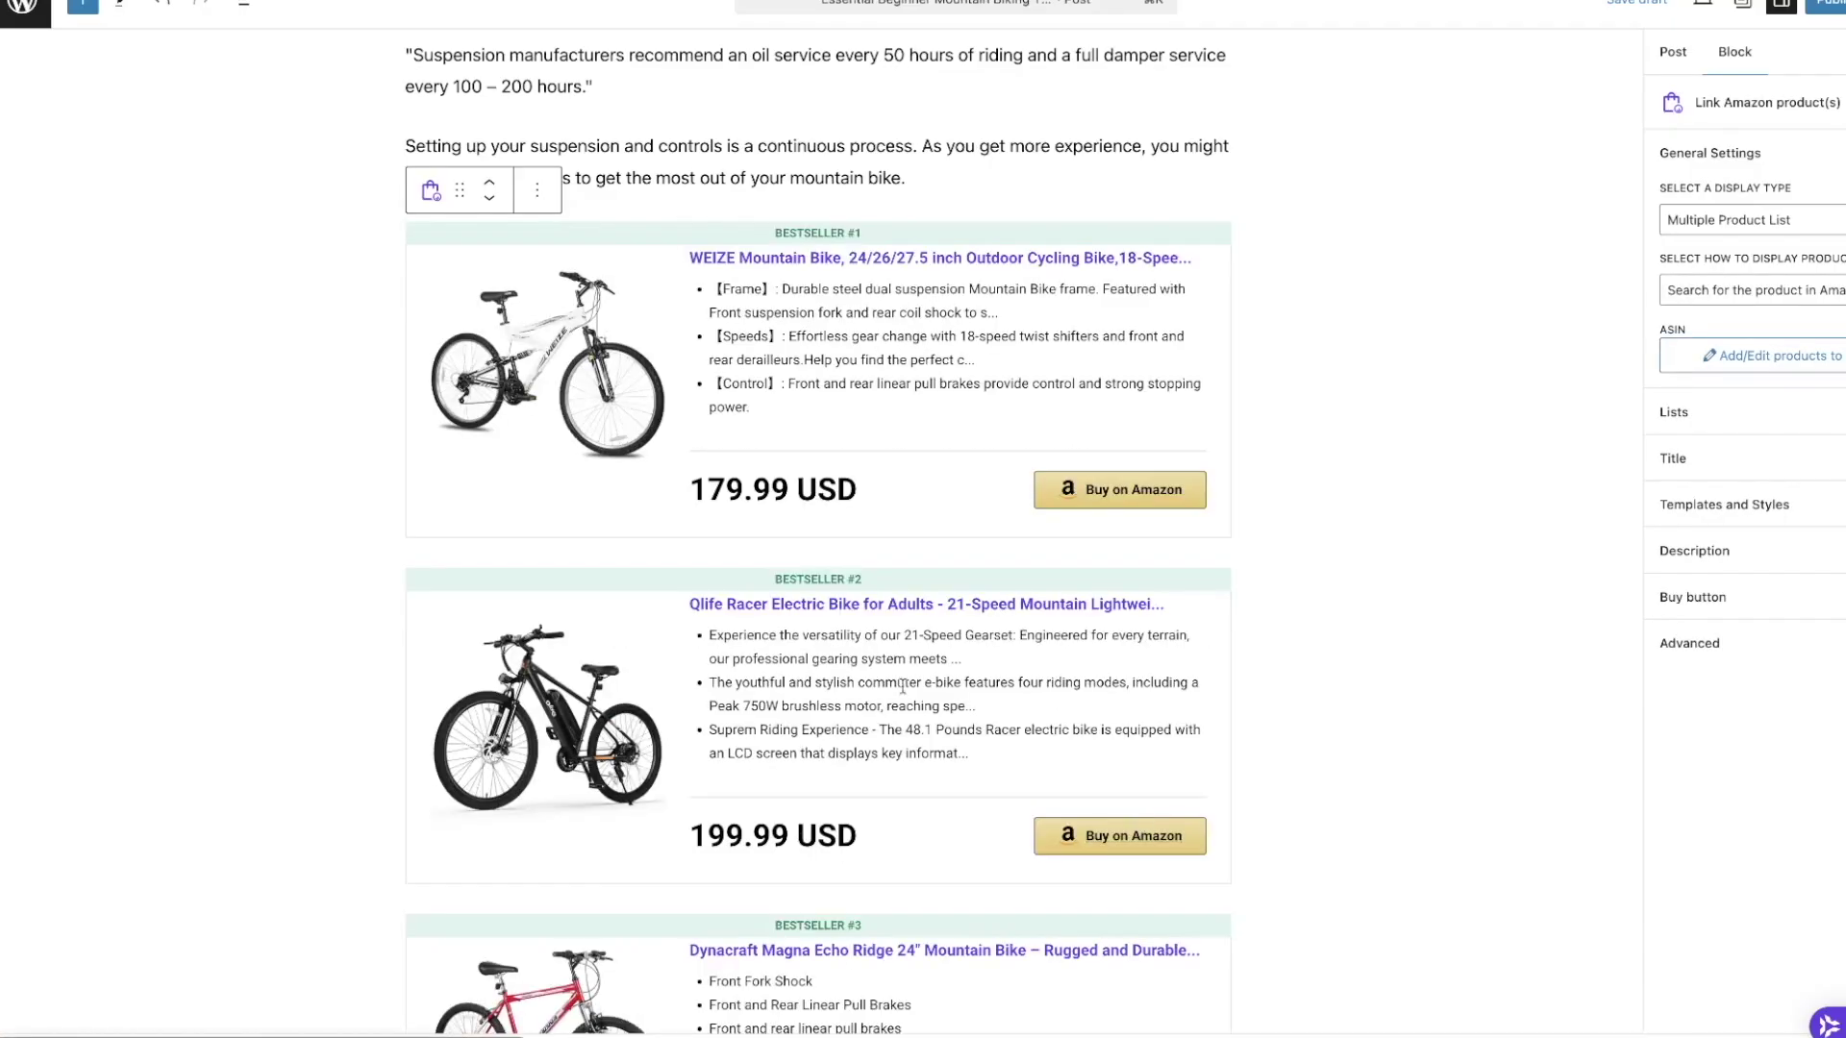
pyautogui.click(383, 357)
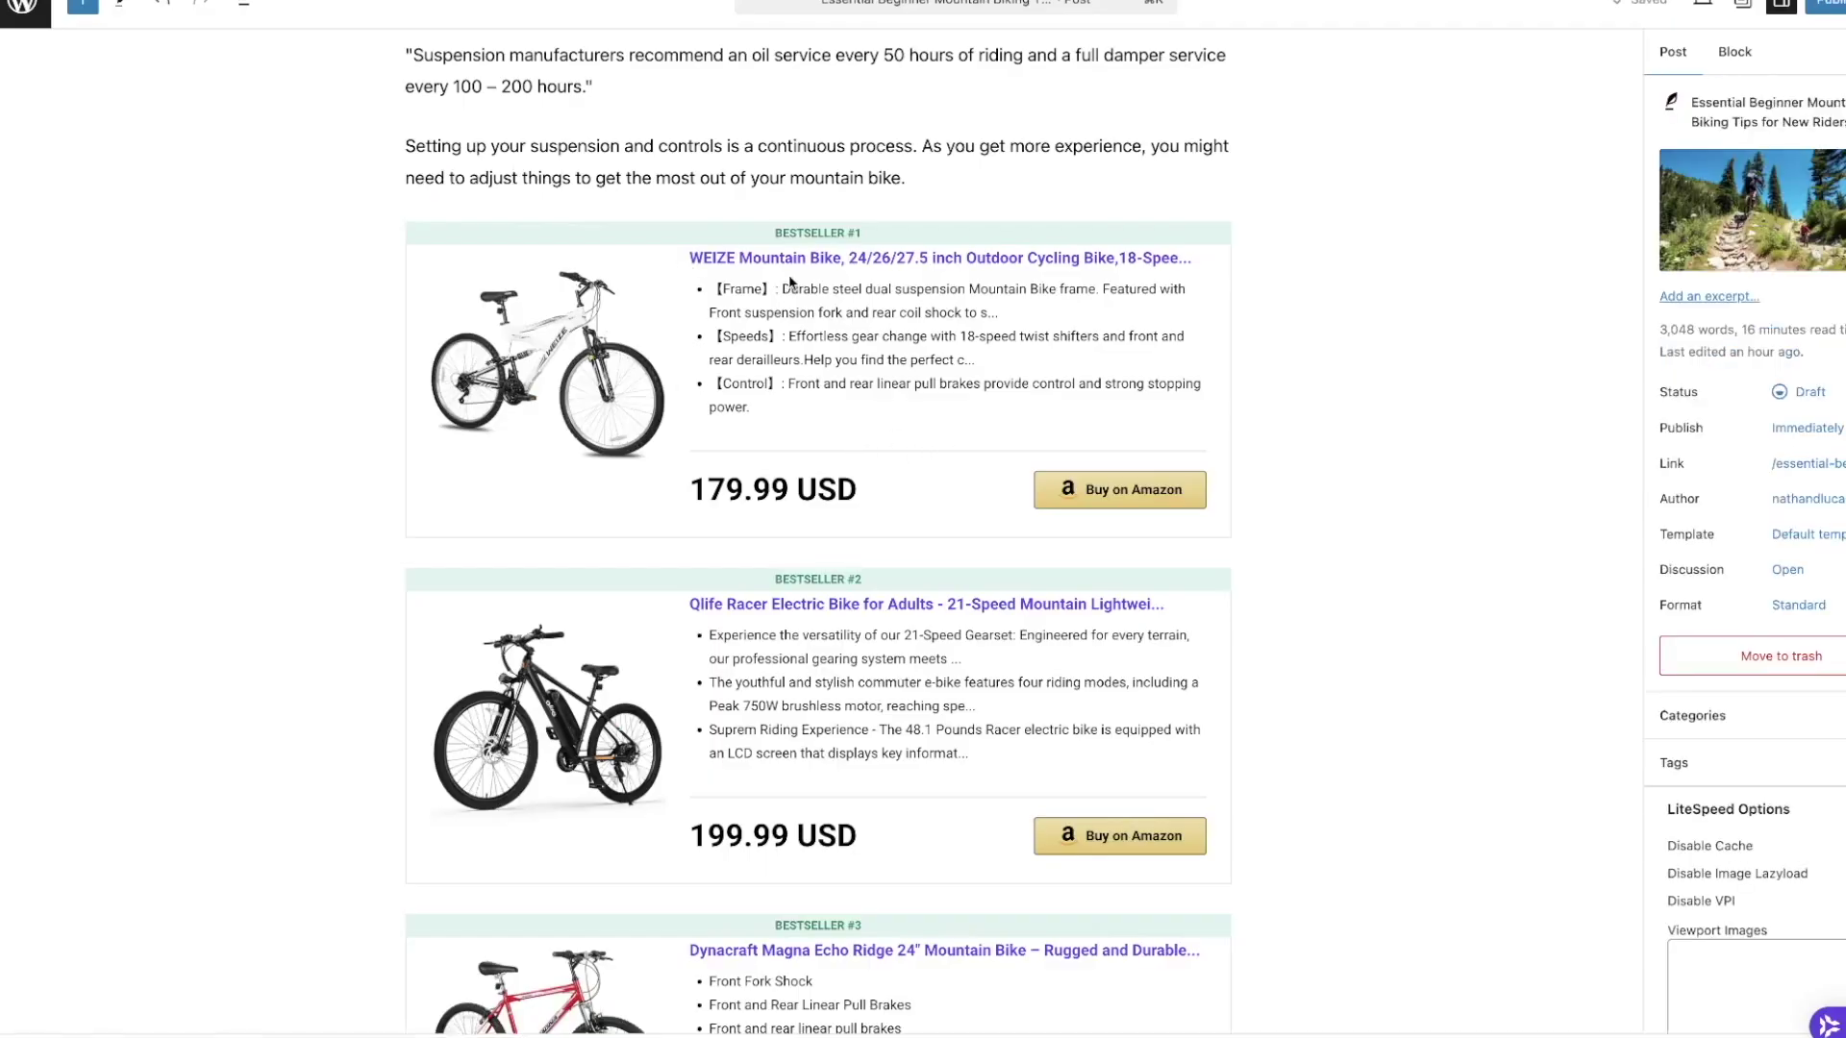
pyautogui.scroll(-9, 845, 457)
pyautogui.scroll(-8, 803, 342)
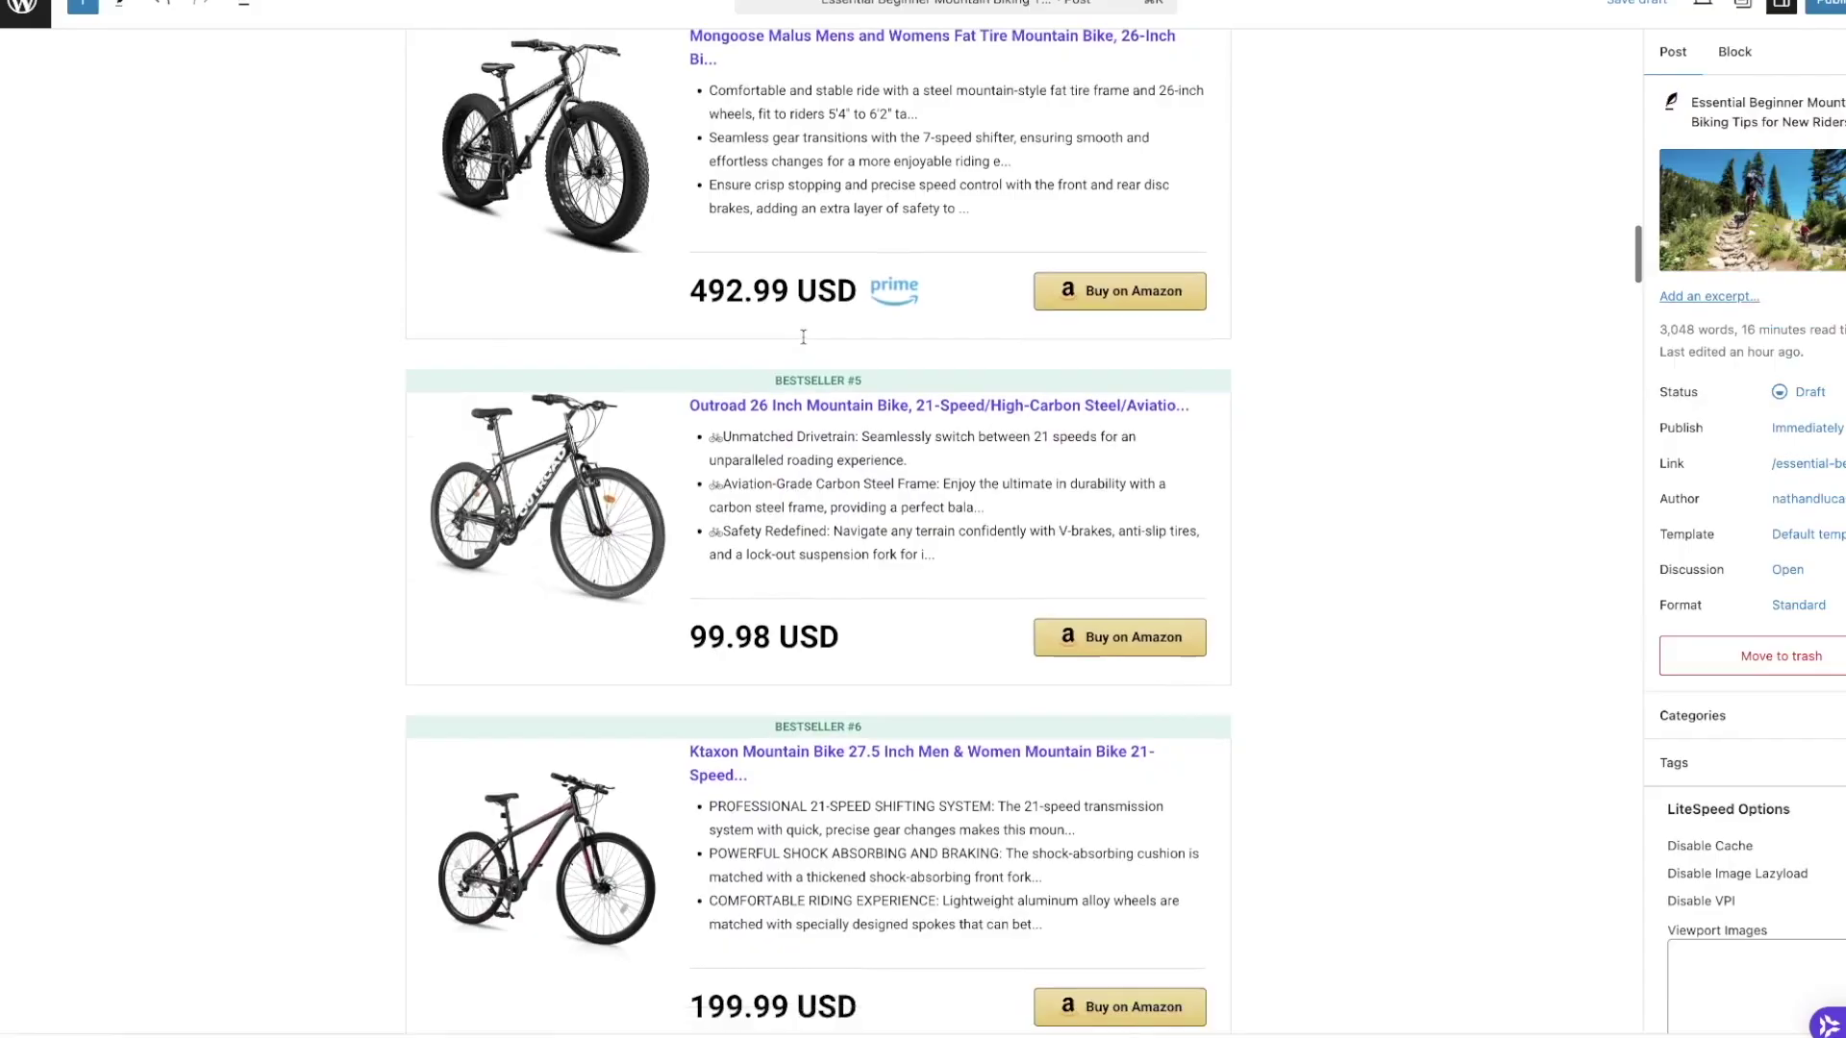
pyautogui.scroll(4, 804, 342)
pyautogui.scroll(14, 804, 342)
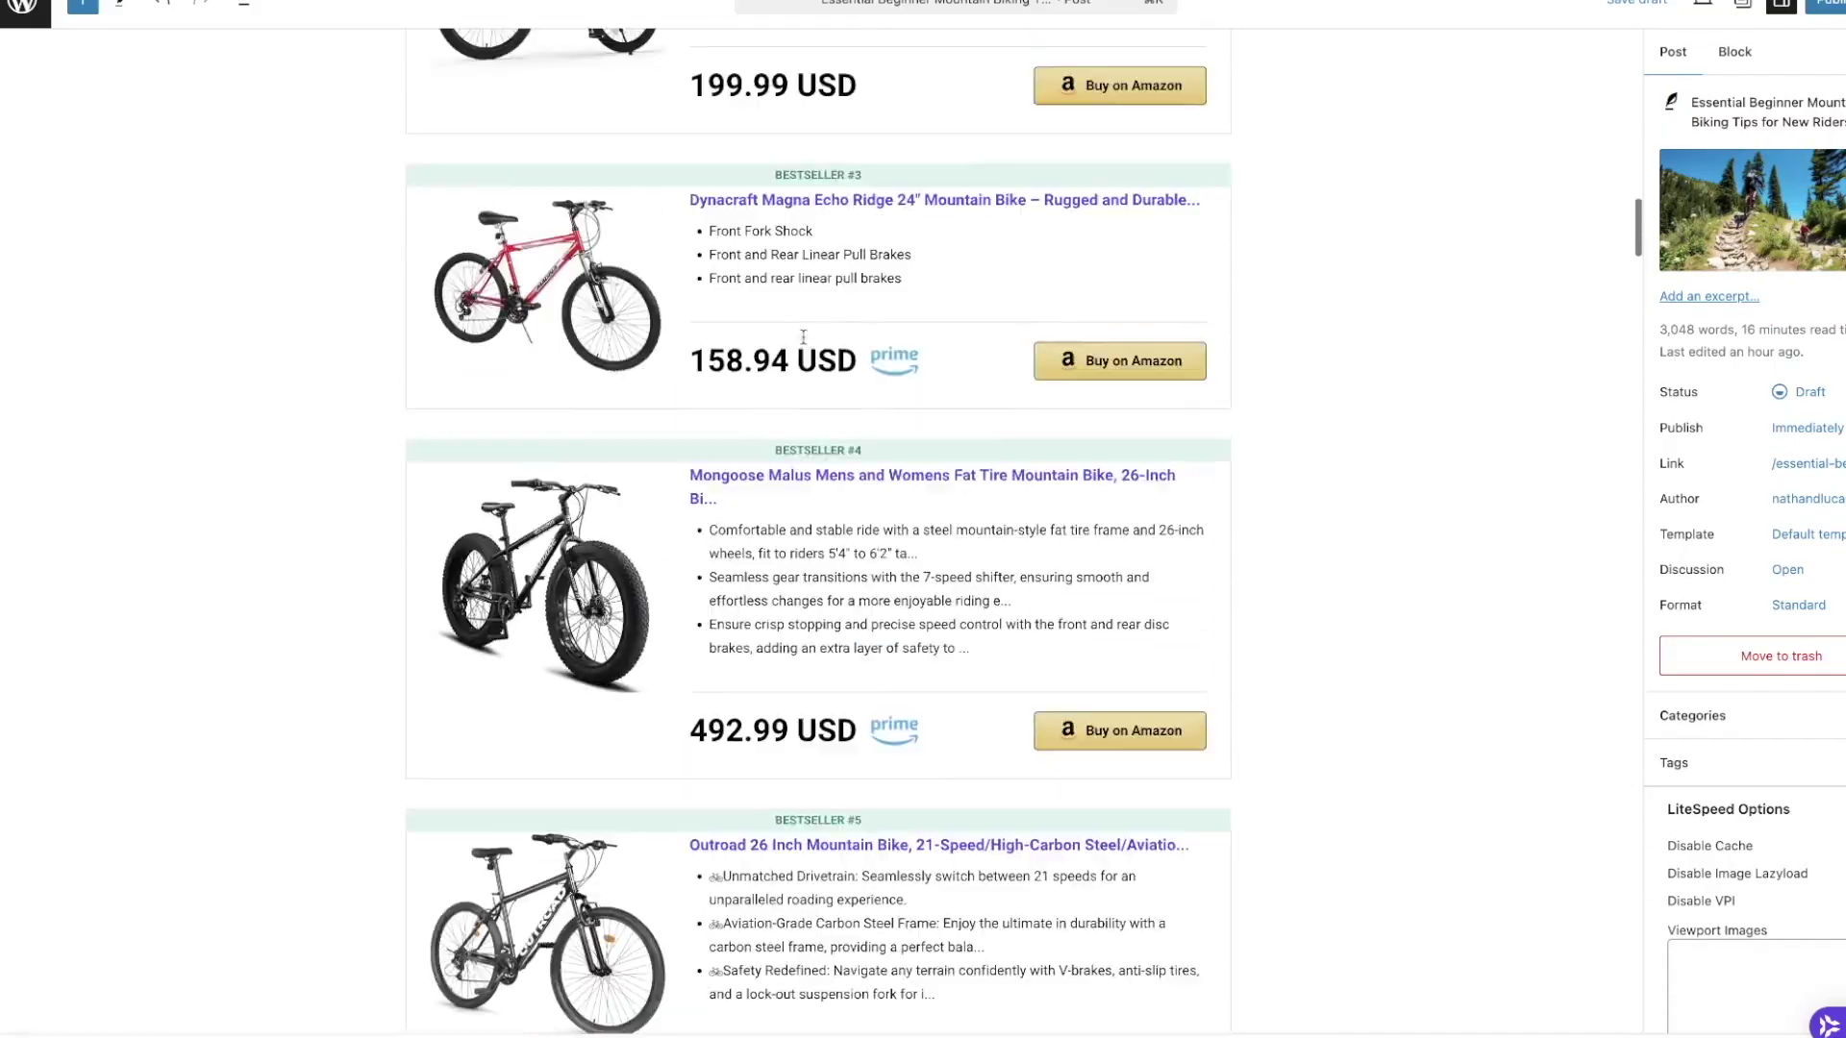
pyautogui.scroll(-1, 803, 337)
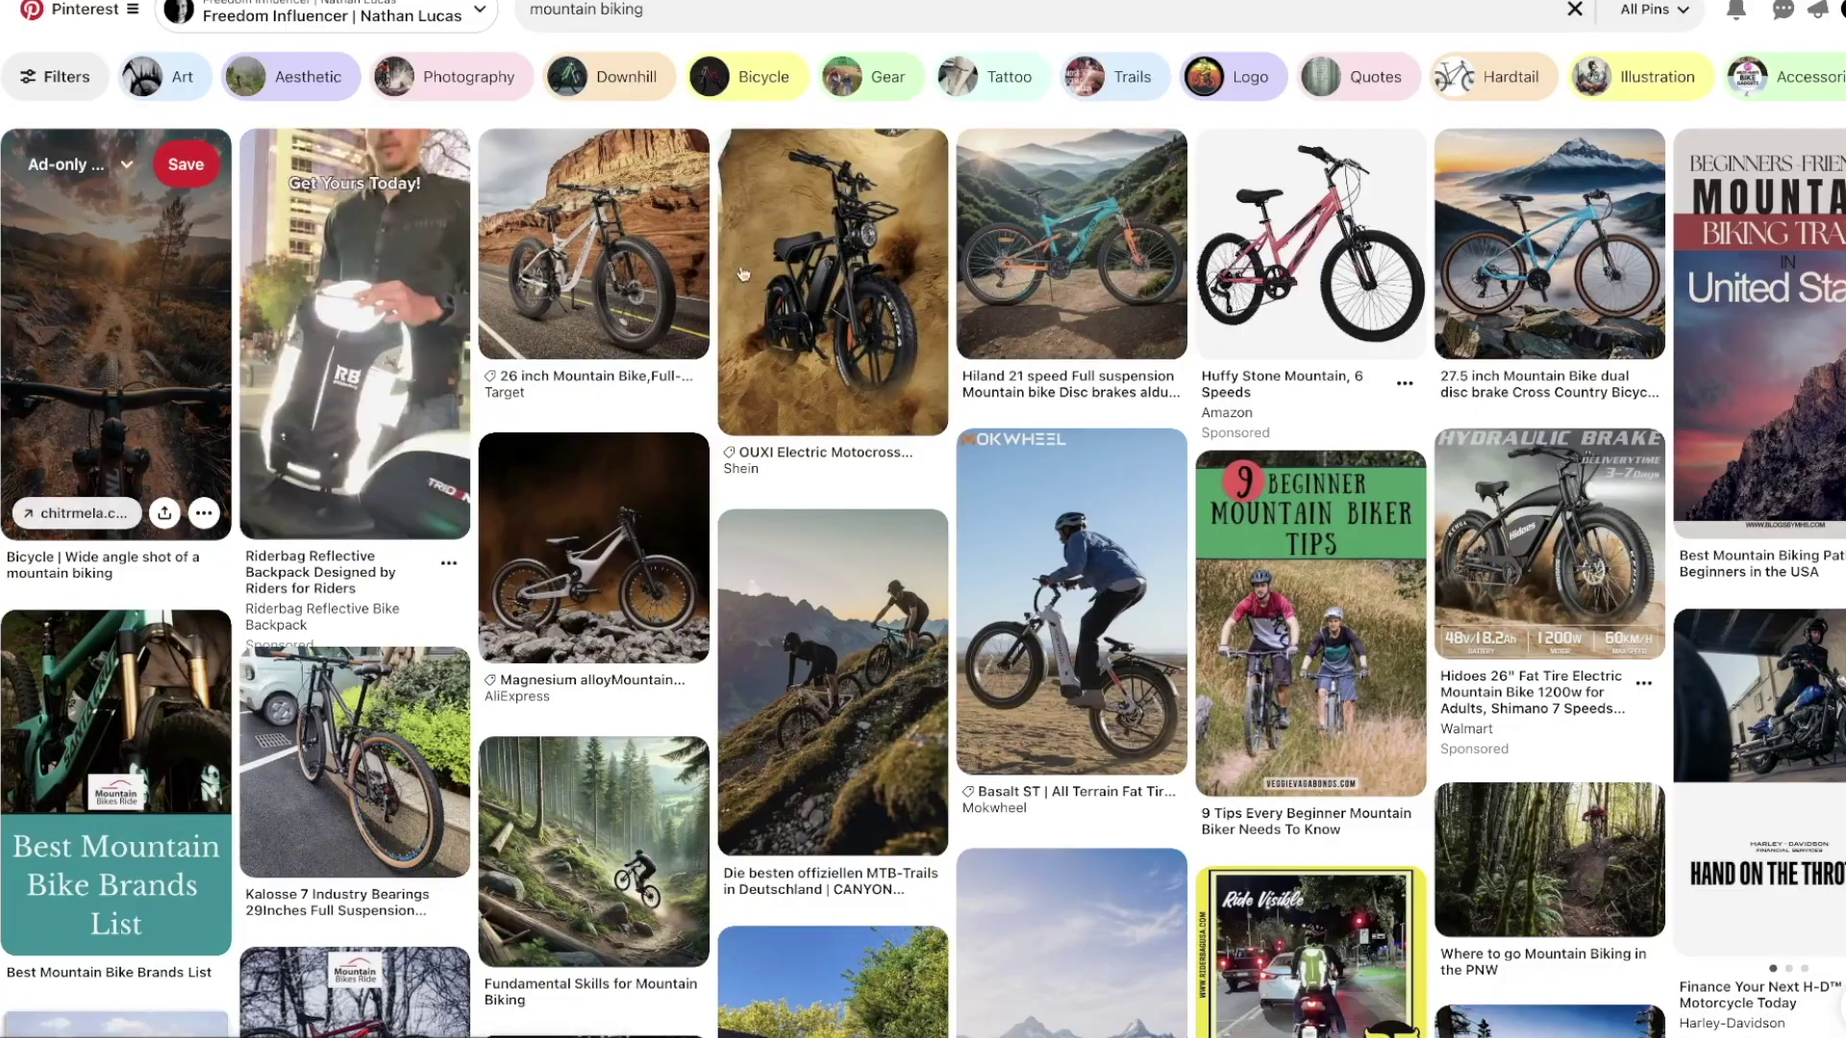
# Switch to Pinterest and browse the pins in the "mountain biking" search results.
pyautogui.scroll(-9, 837, 322)
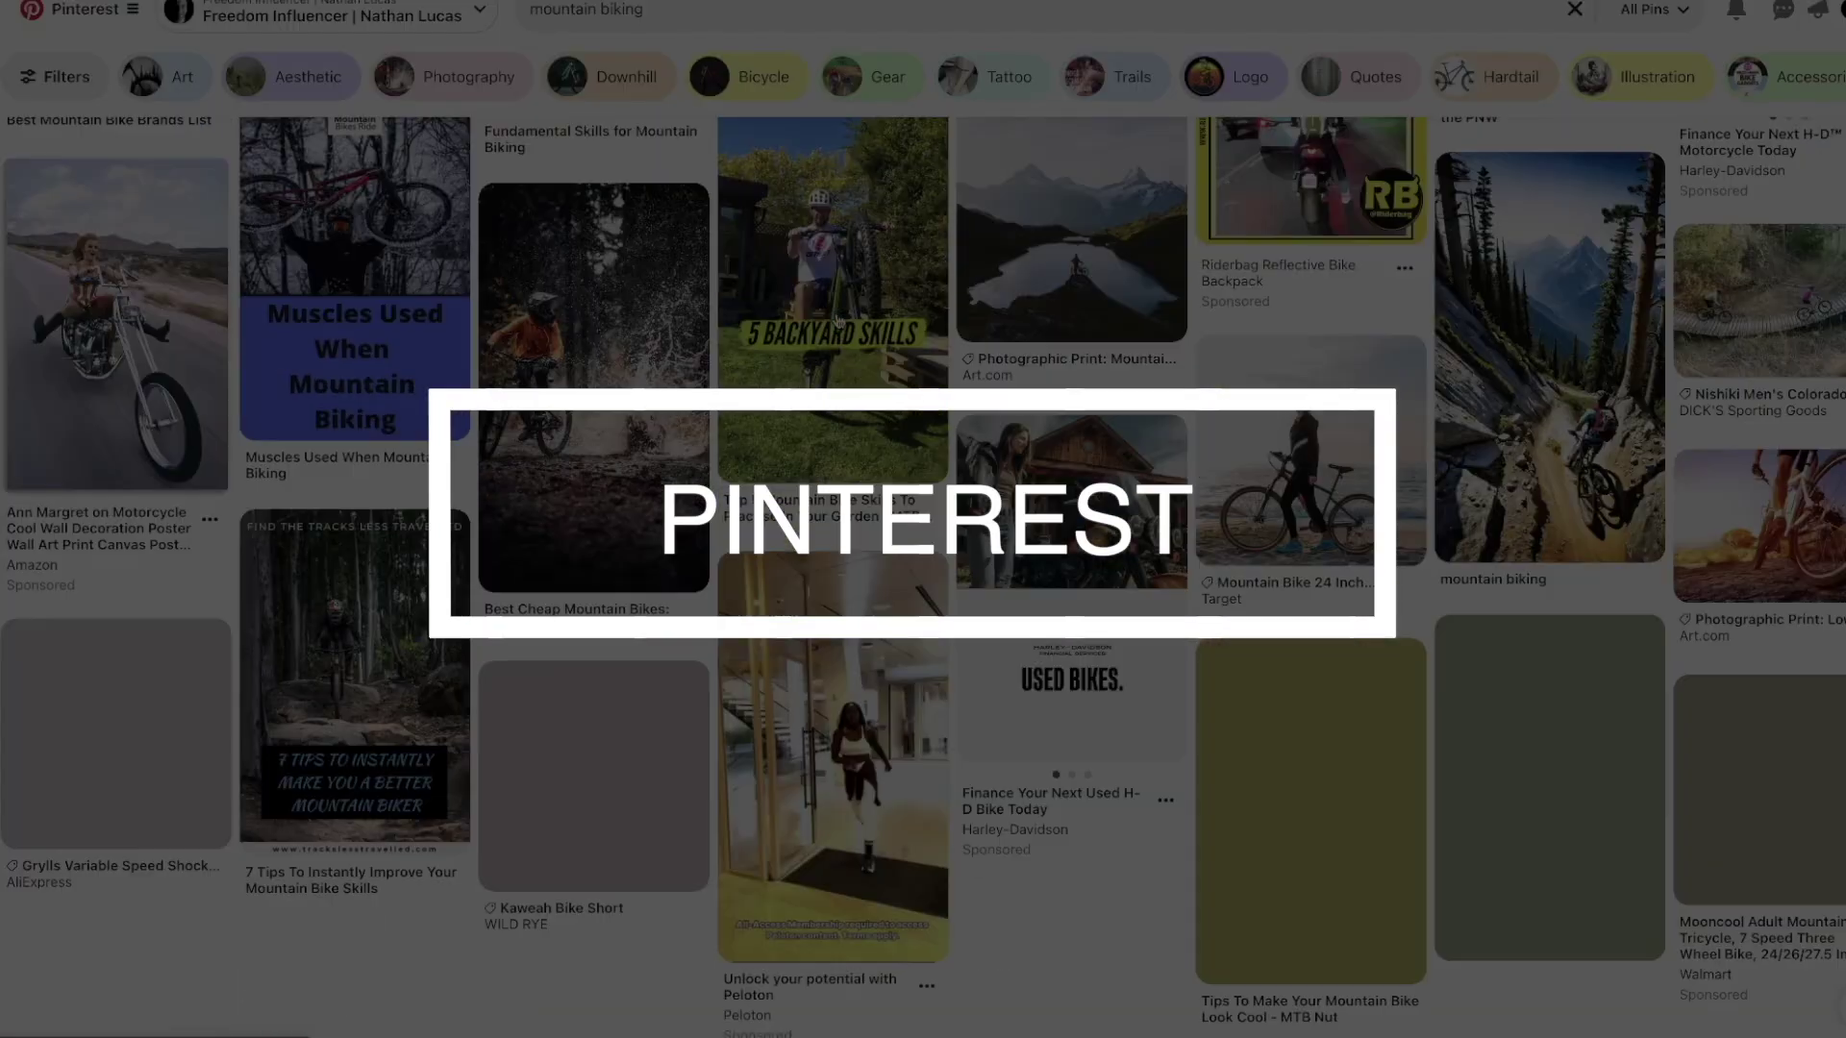
pyautogui.scroll(-4, 838, 322)
pyautogui.scroll(10, 817, 319)
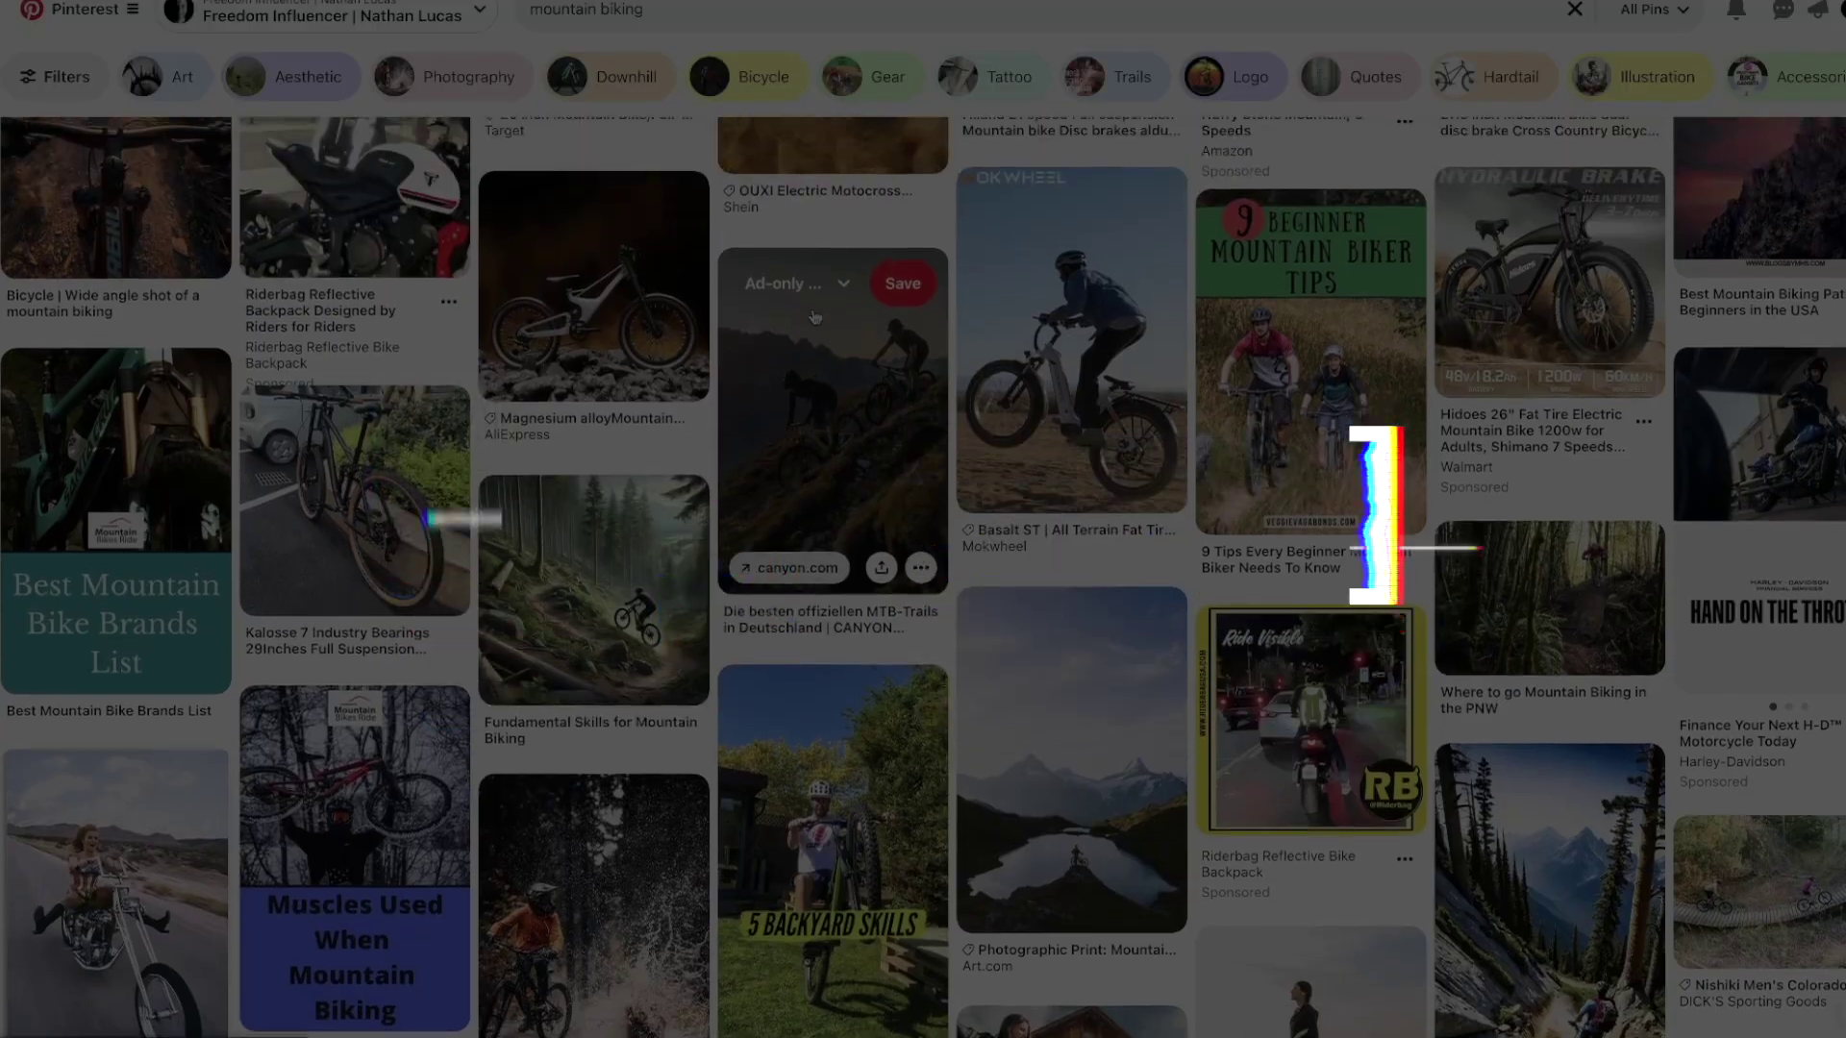
pyautogui.scroll(3, 818, 317)
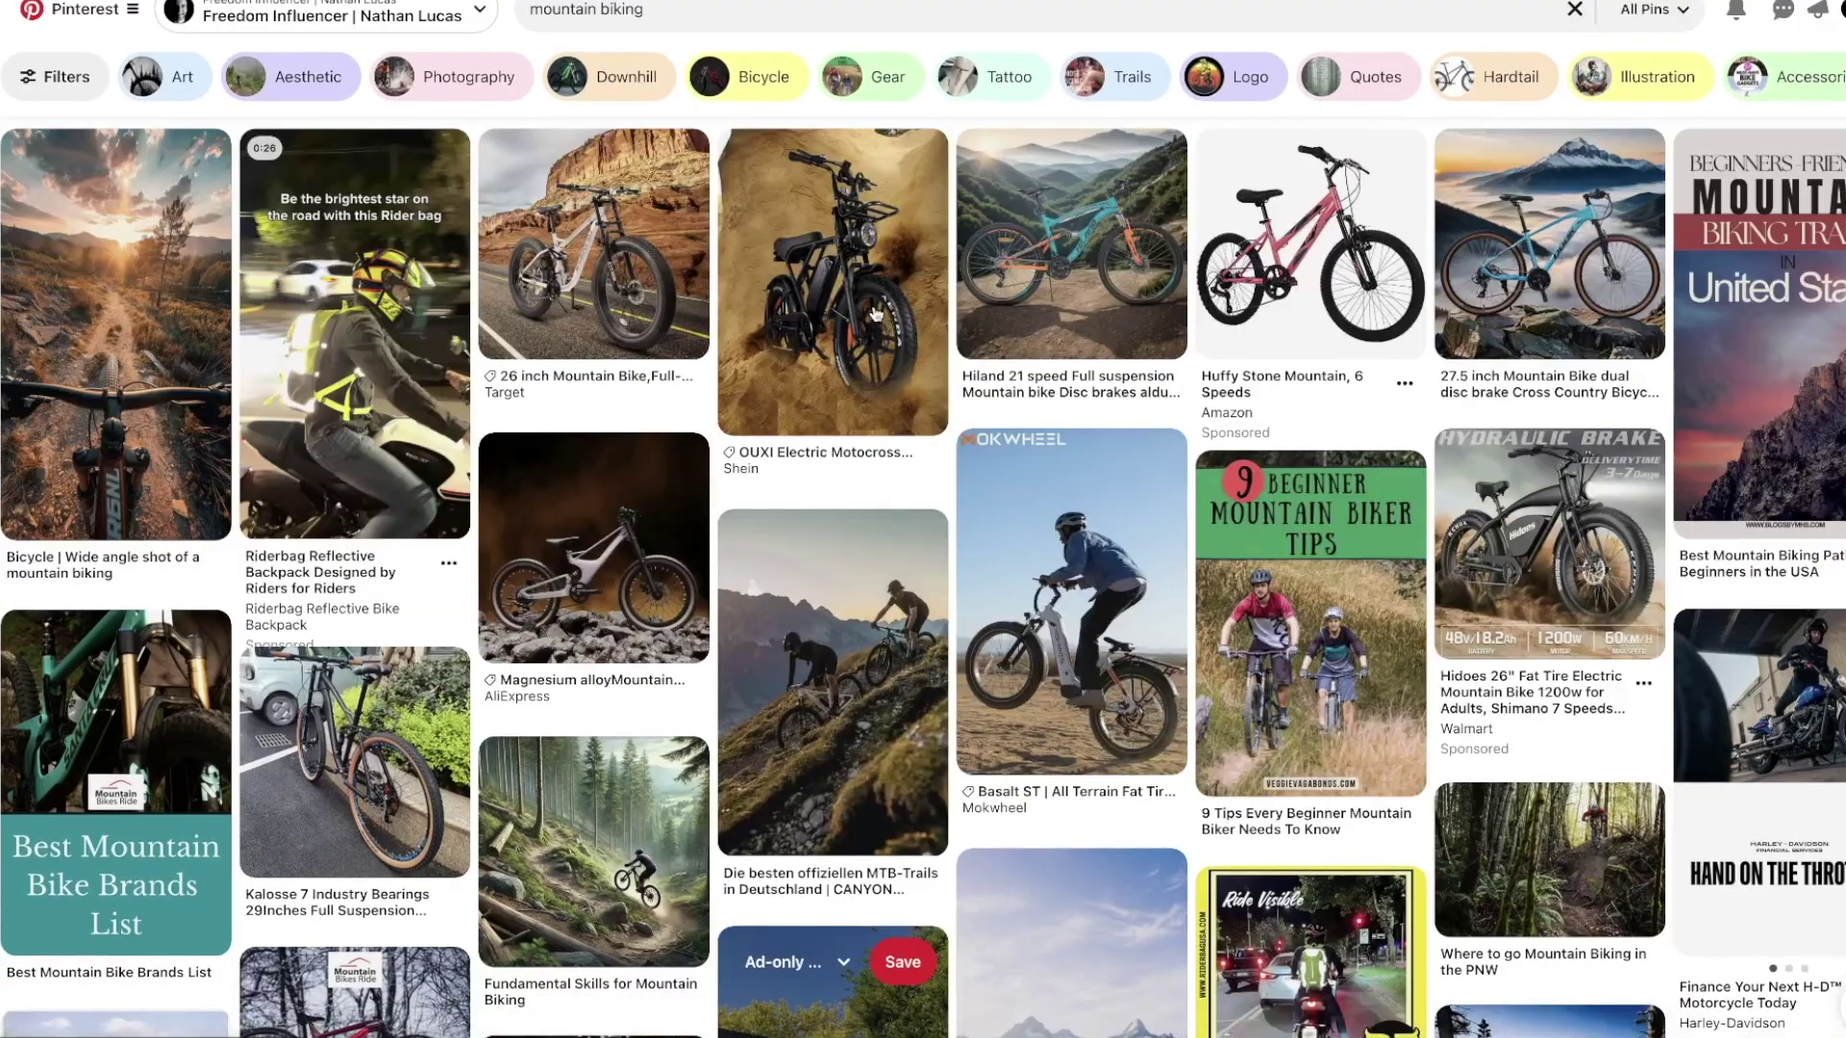